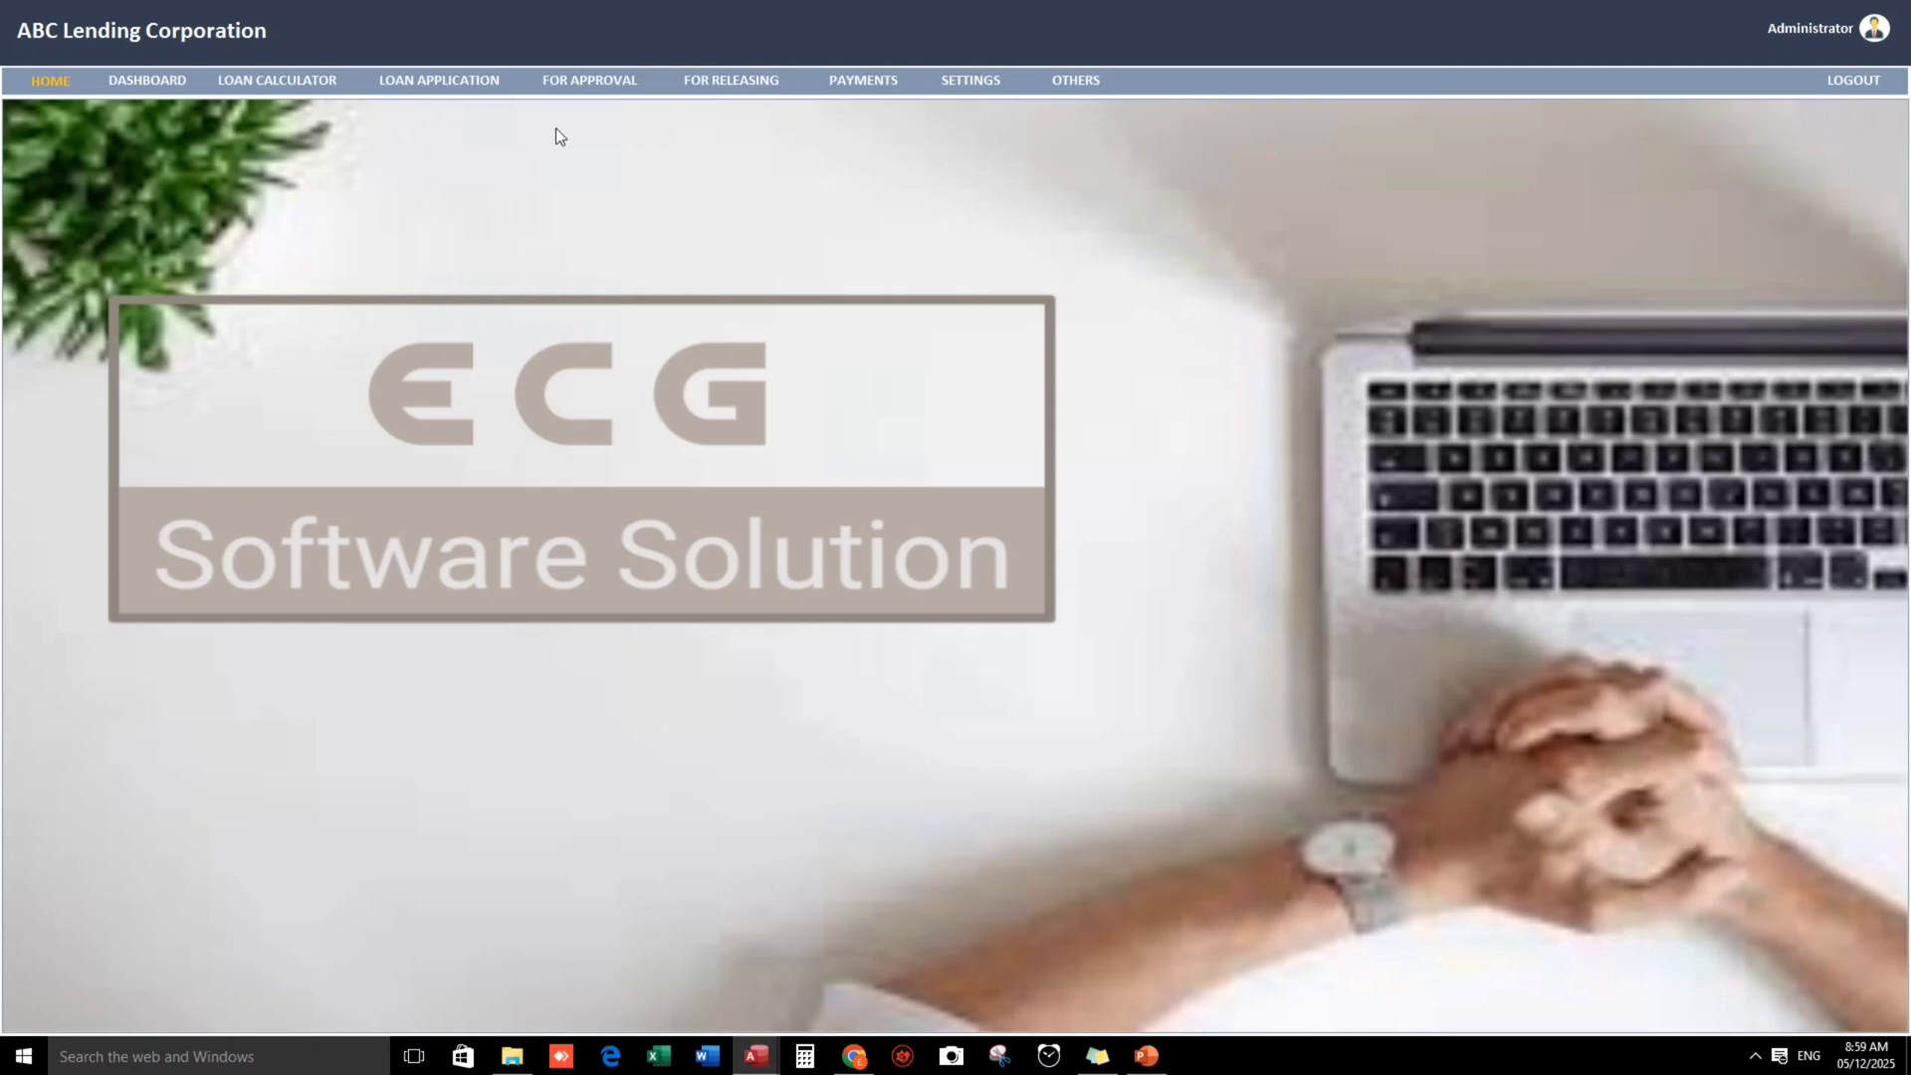
# - Open DASHBOARD in the ABC Lending Corporation app to view the Analytics dashboard
pyautogui.click(164, 82)
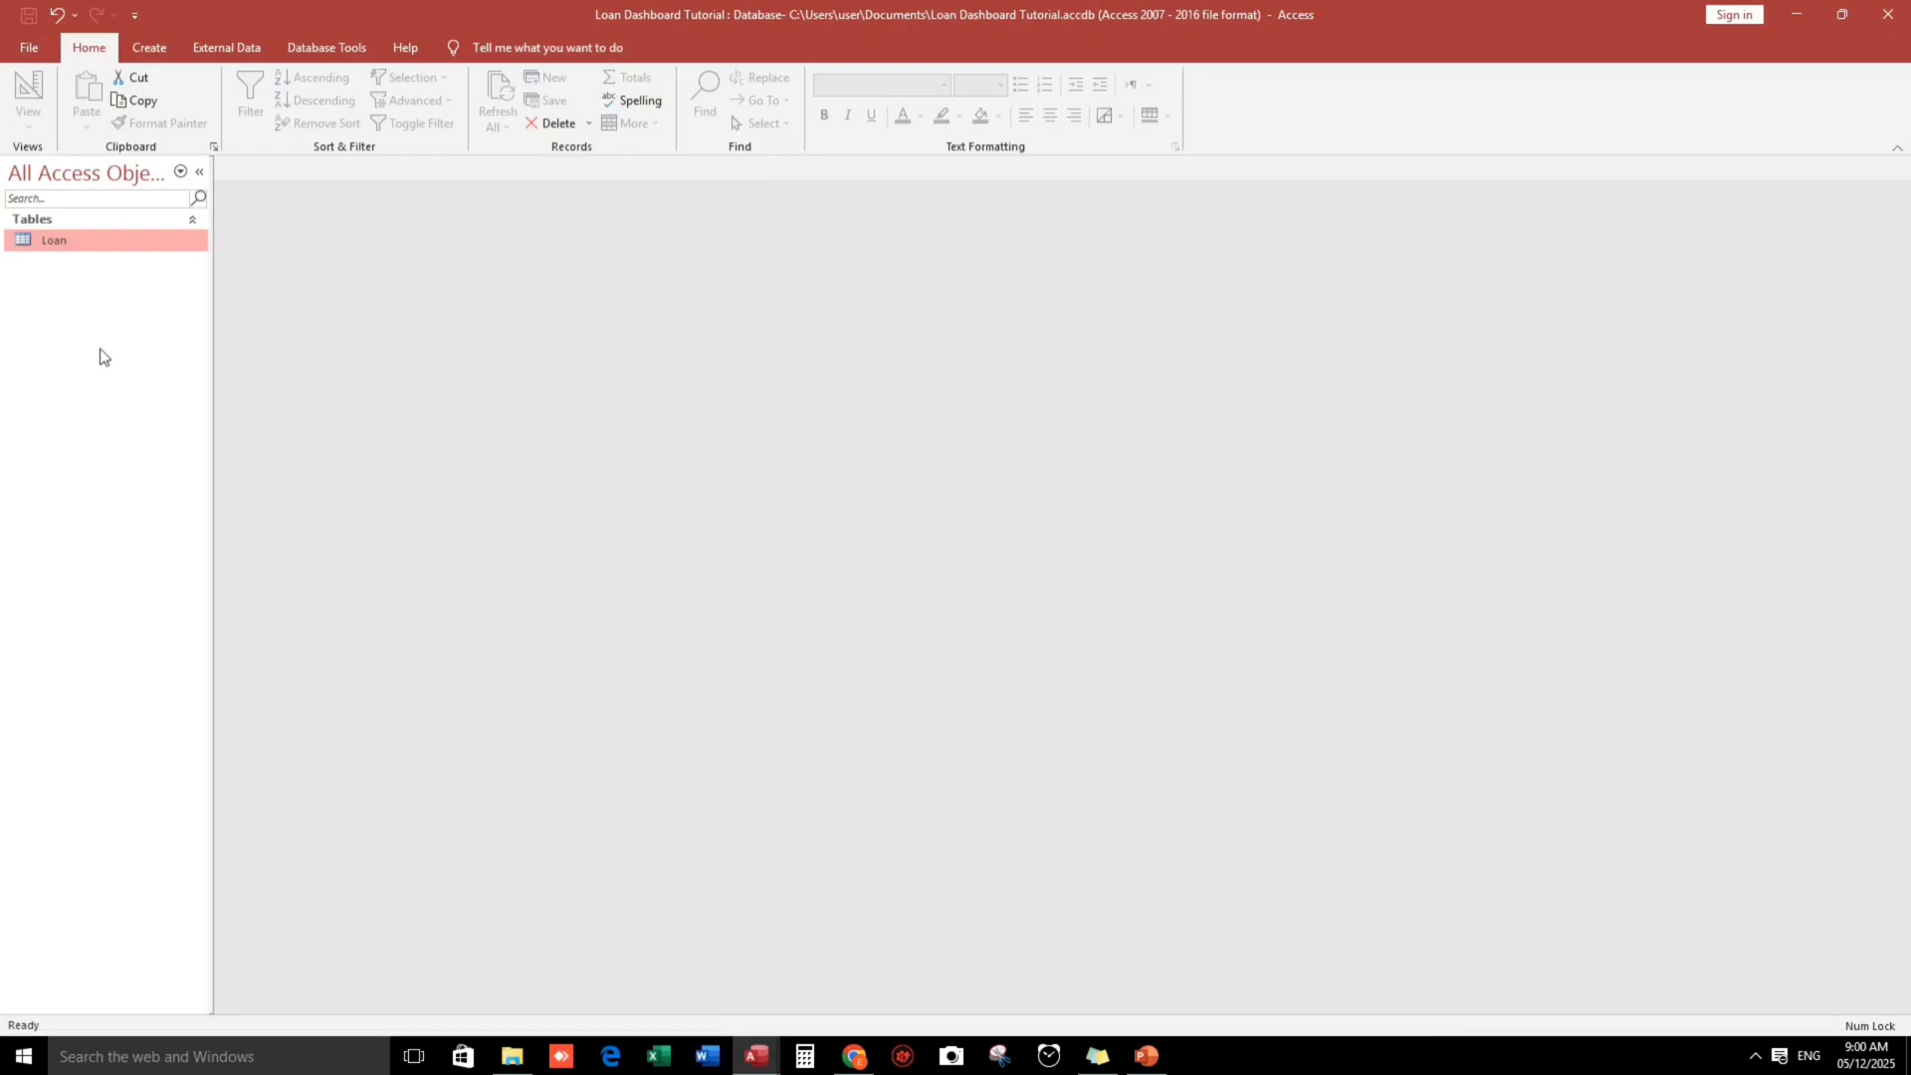
# - Start a new design-view query on the Loan table and show all its fields
pyautogui.click(150, 47)
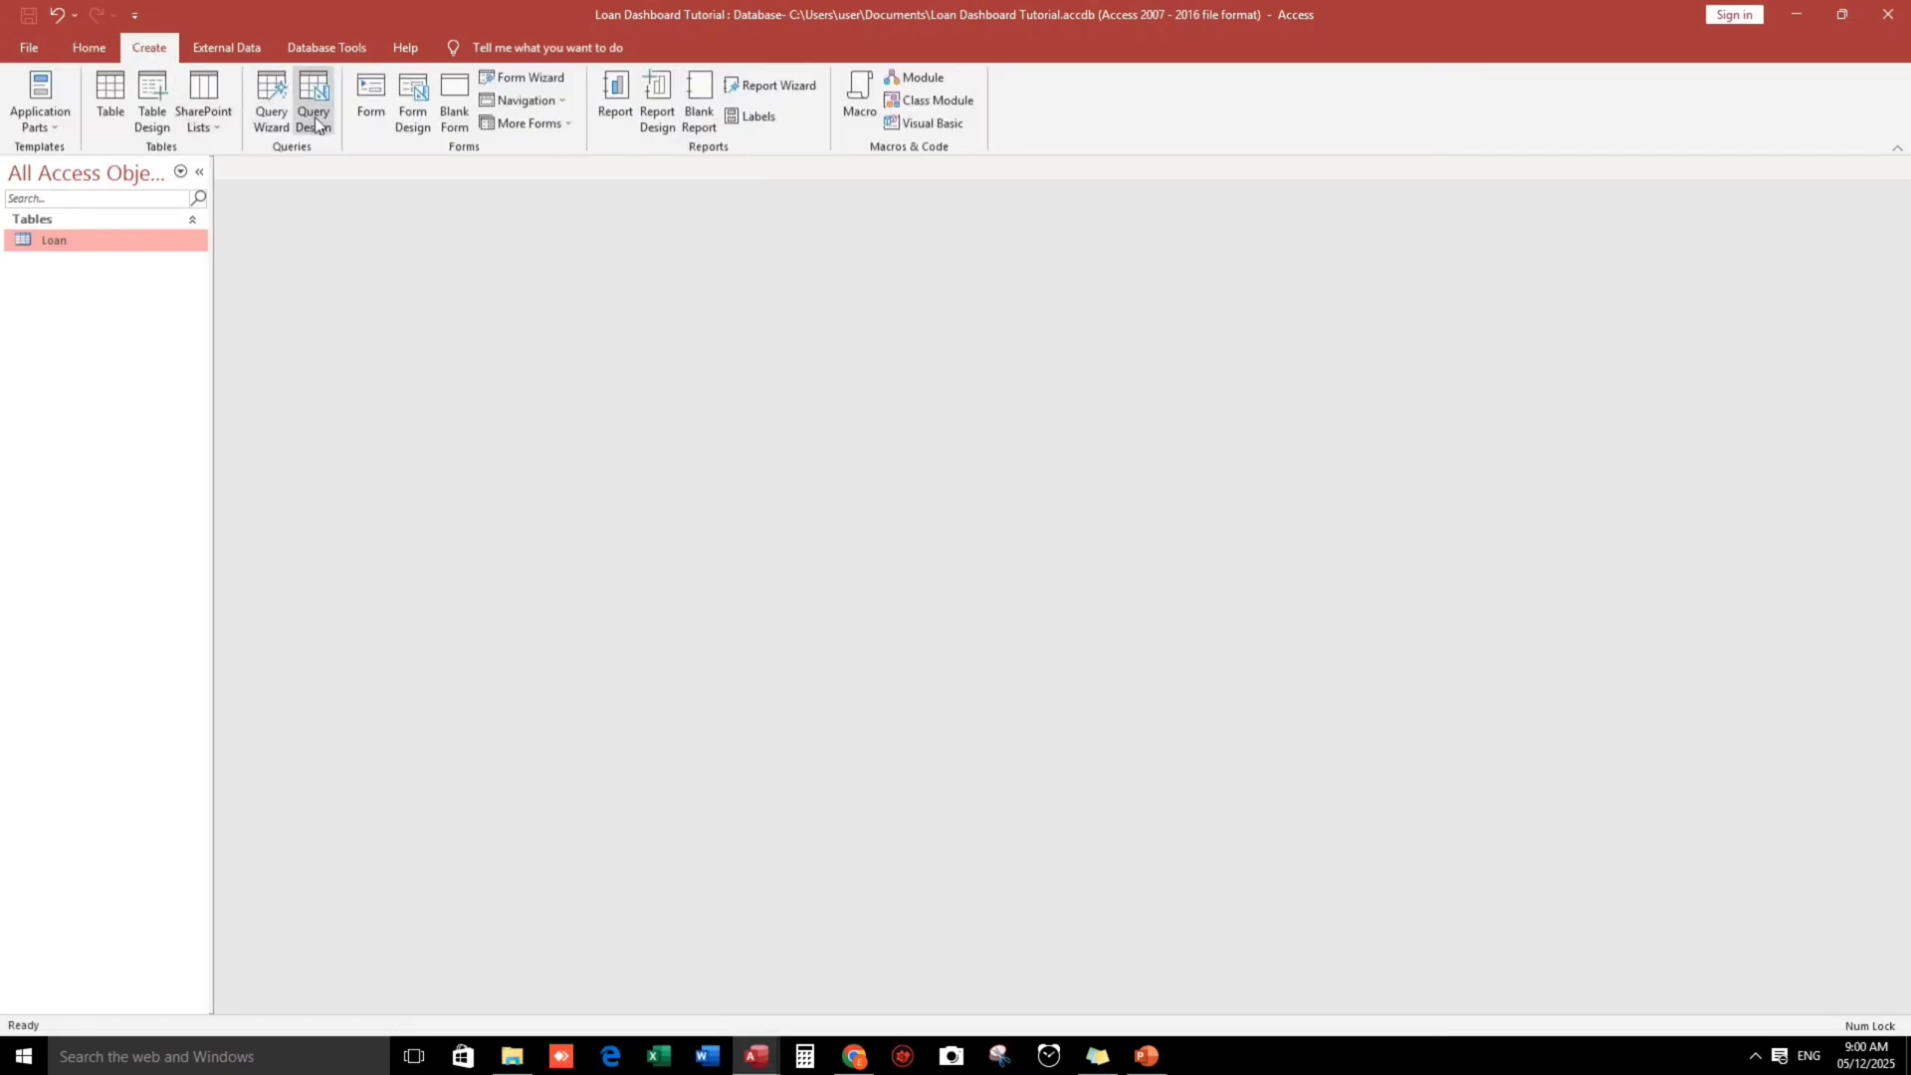
pyautogui.click(312, 99)
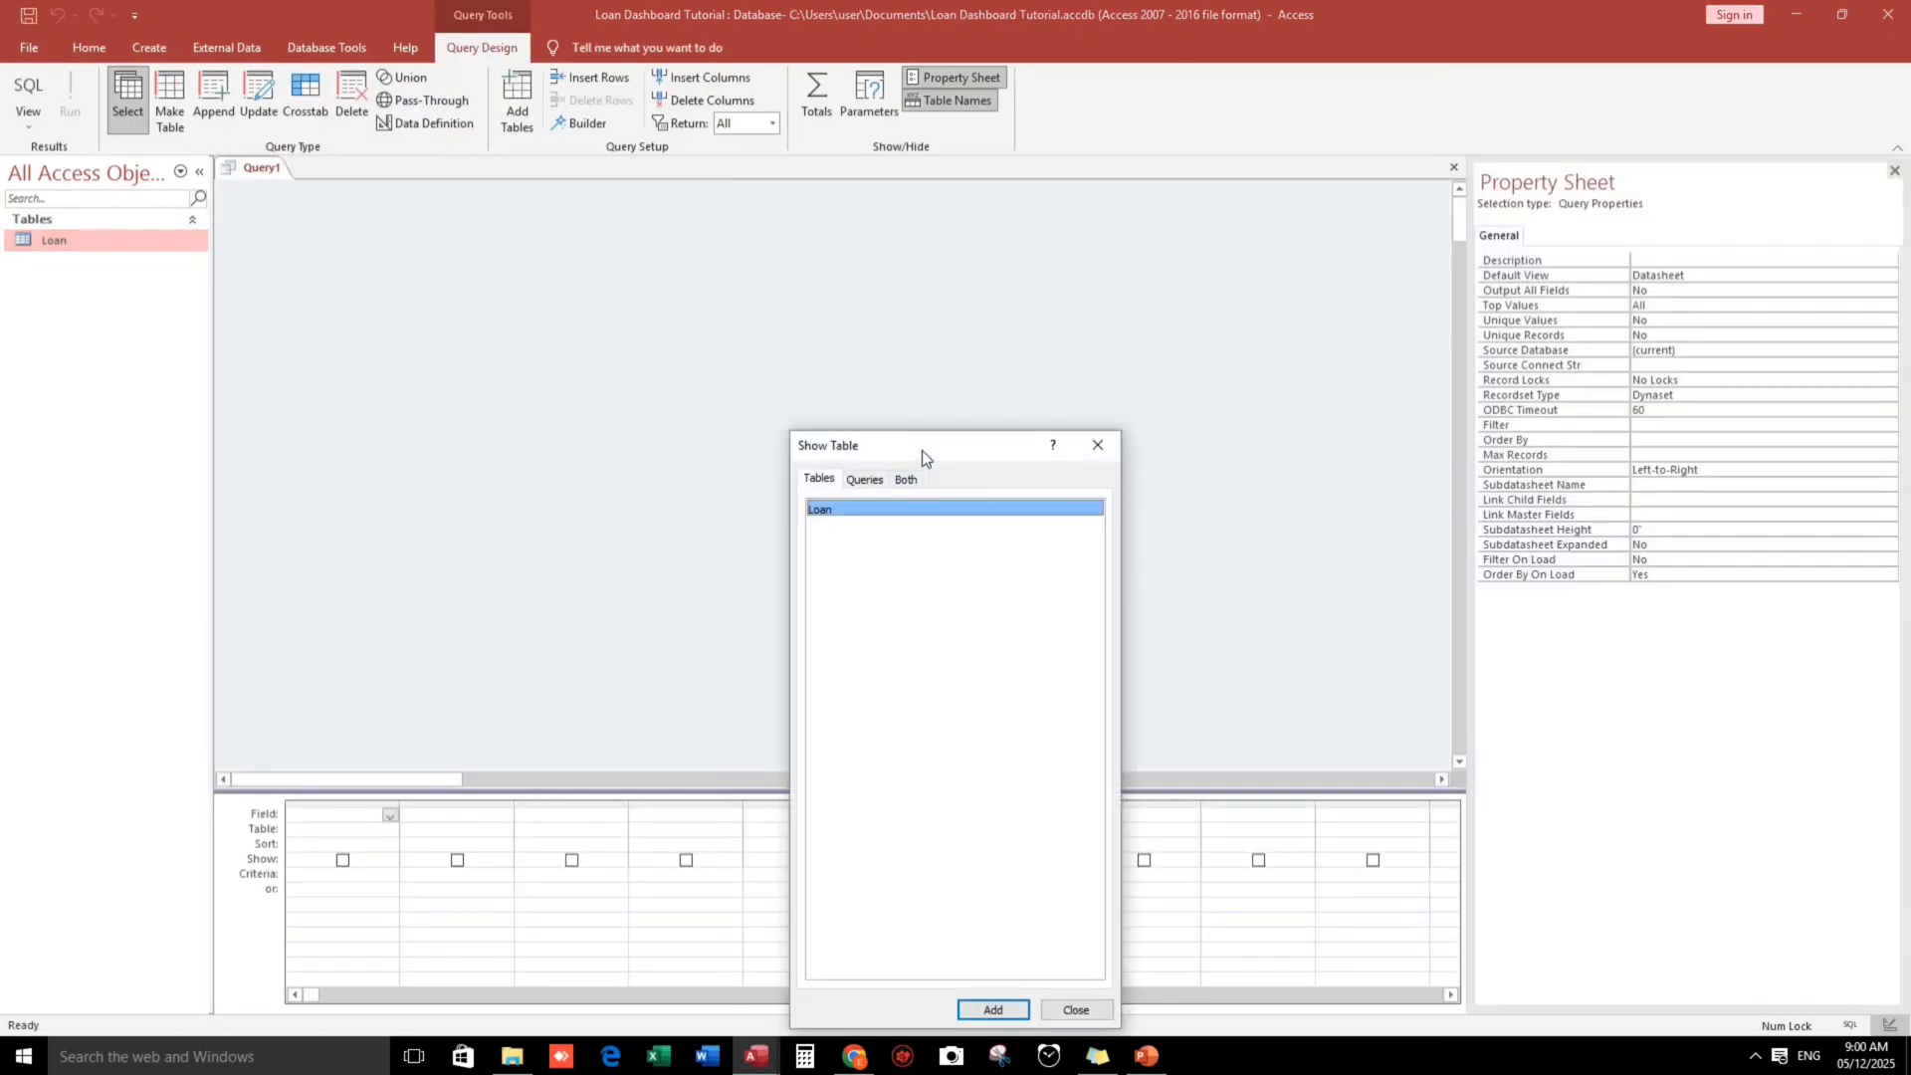
pyautogui.moveTo(922, 450); pyautogui.dragTo(707, 339)
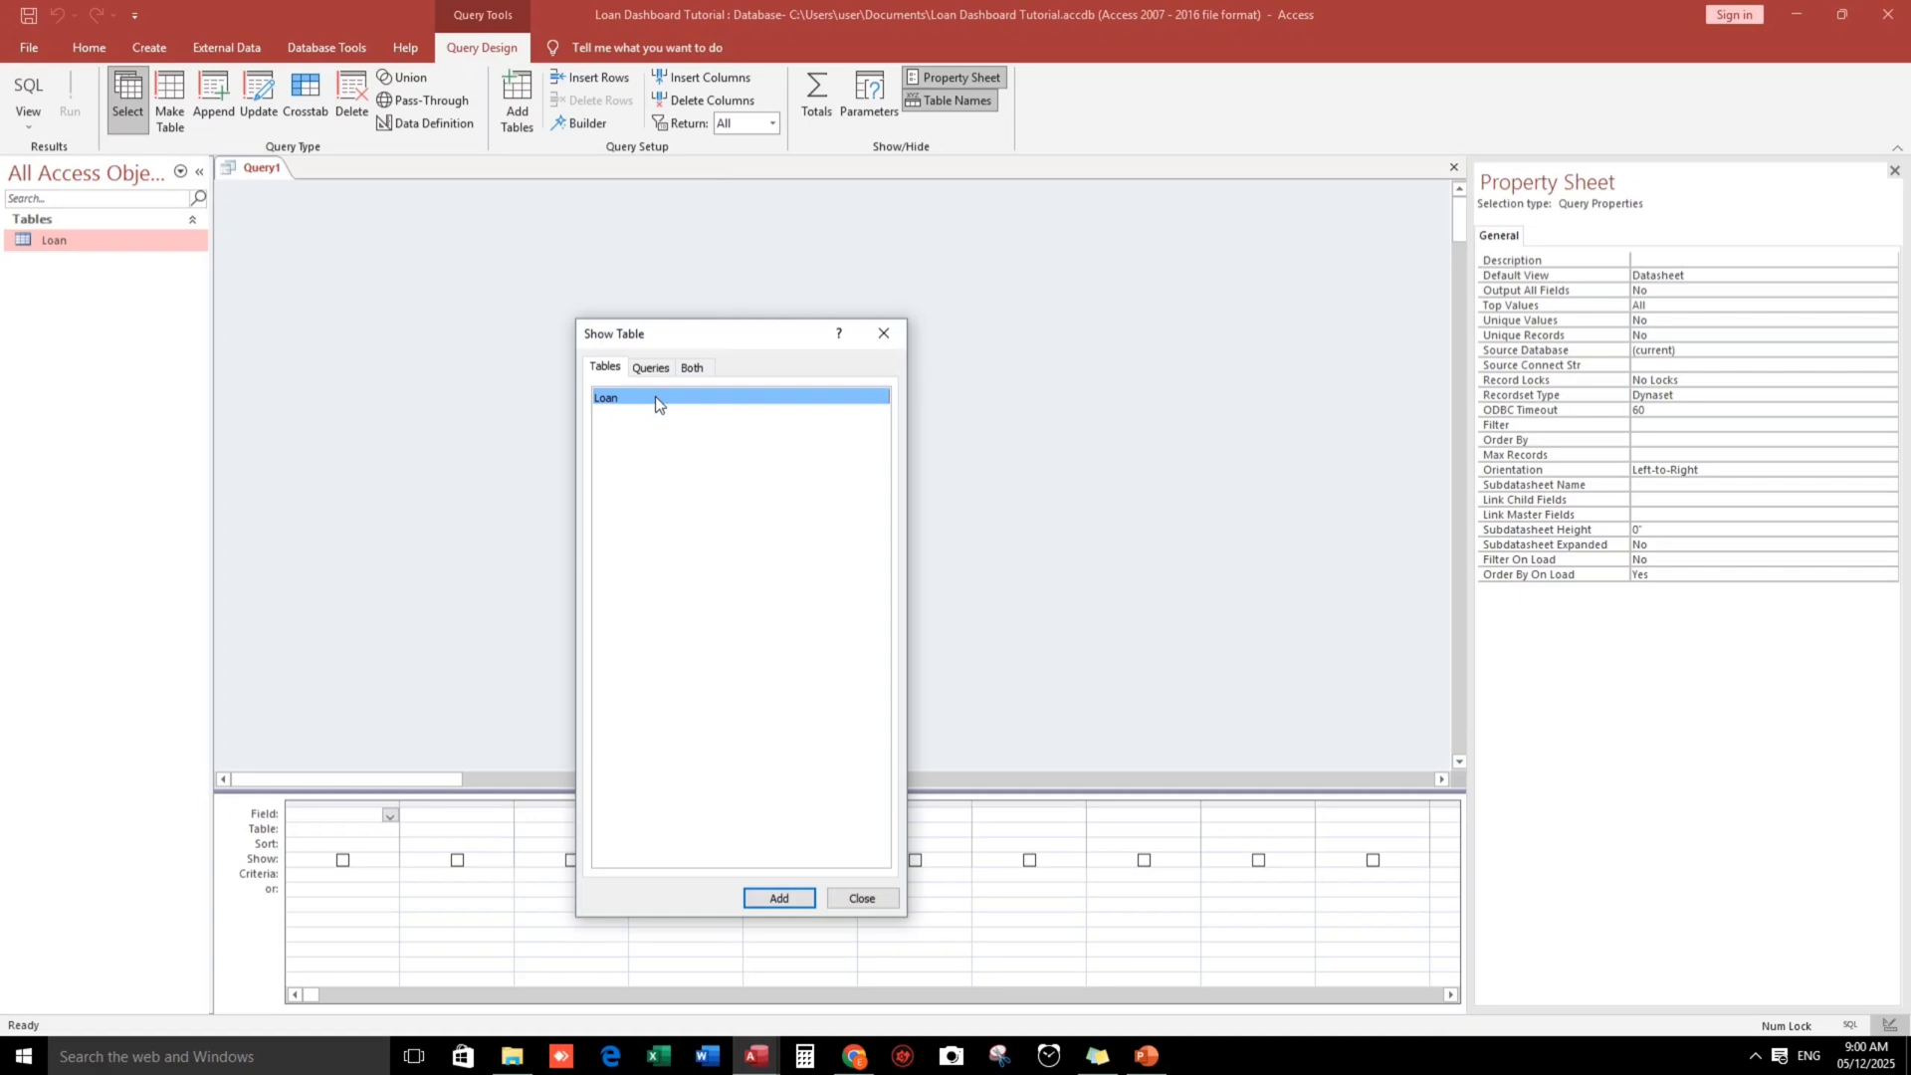
pyautogui.doubleClick(655, 396)
pyautogui.click(882, 334)
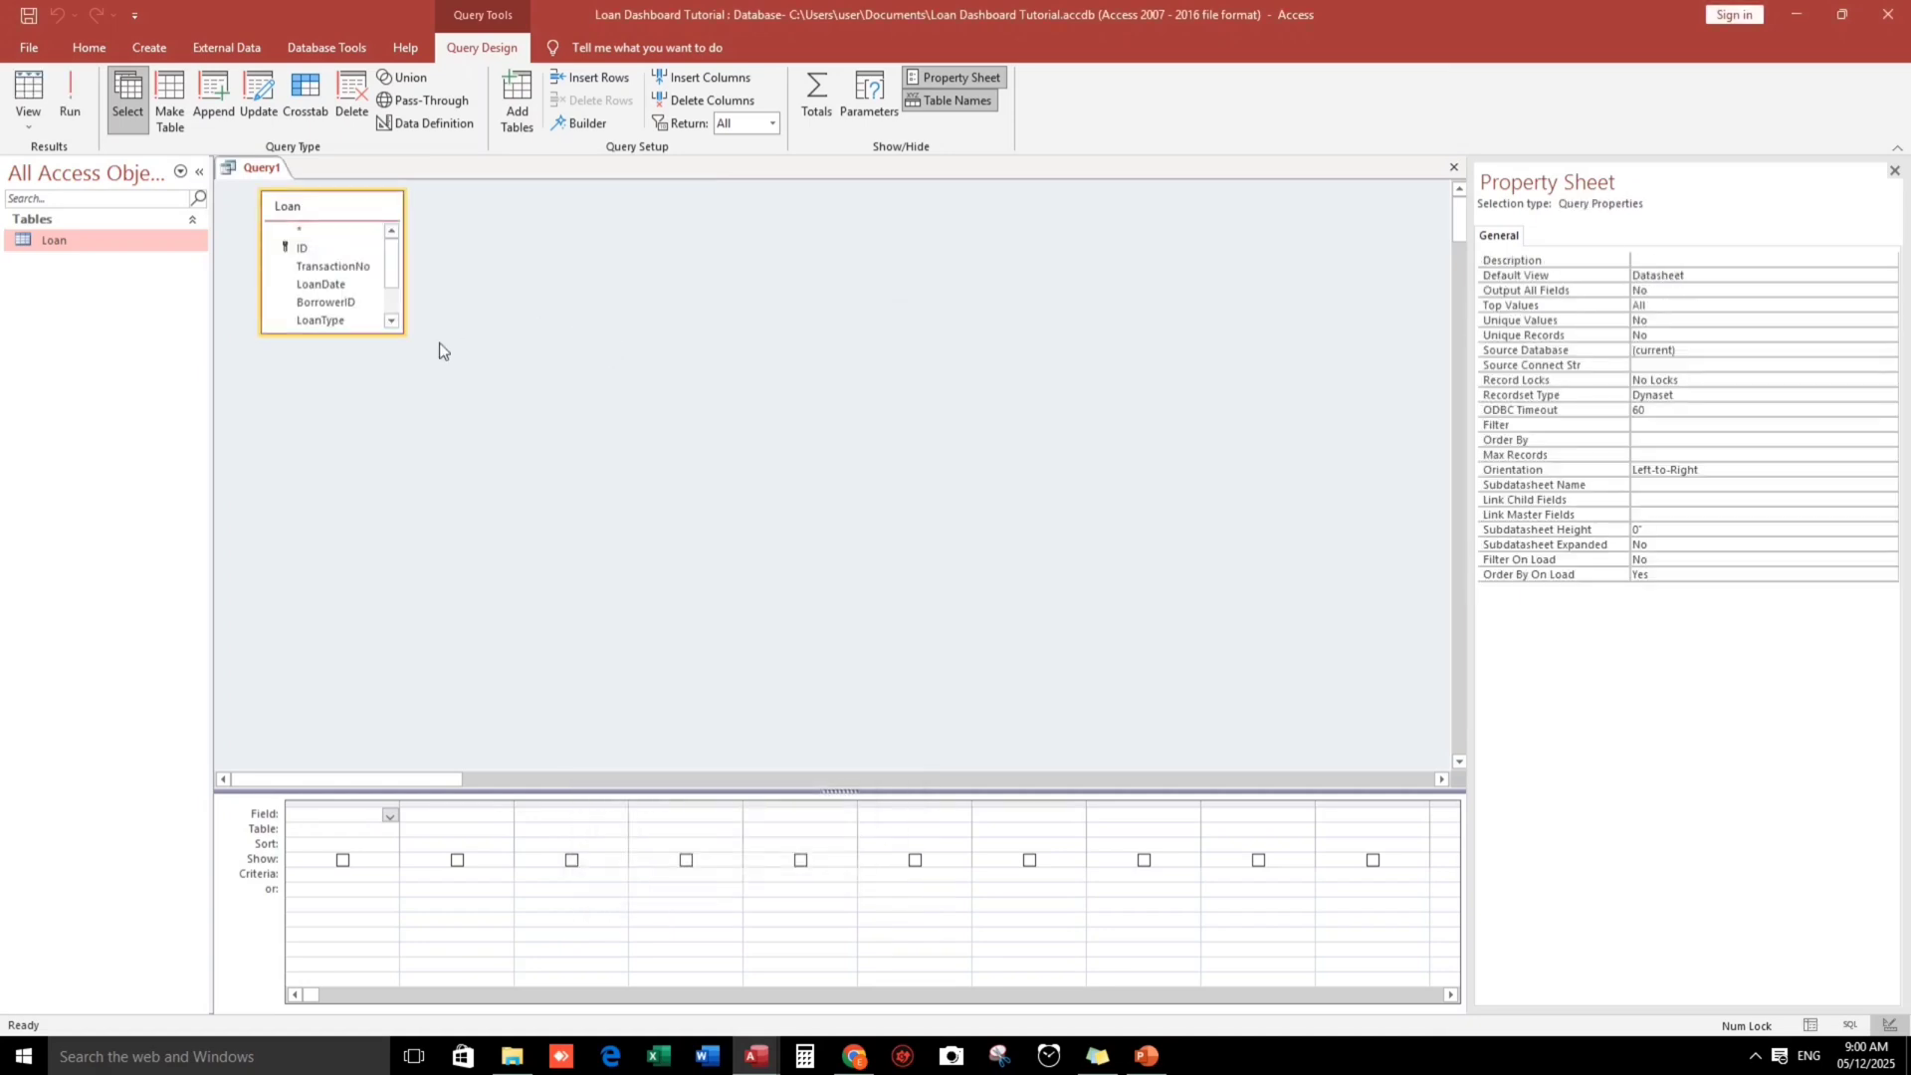
pyautogui.moveTo(393, 329); pyautogui.dragTo(496, 479)
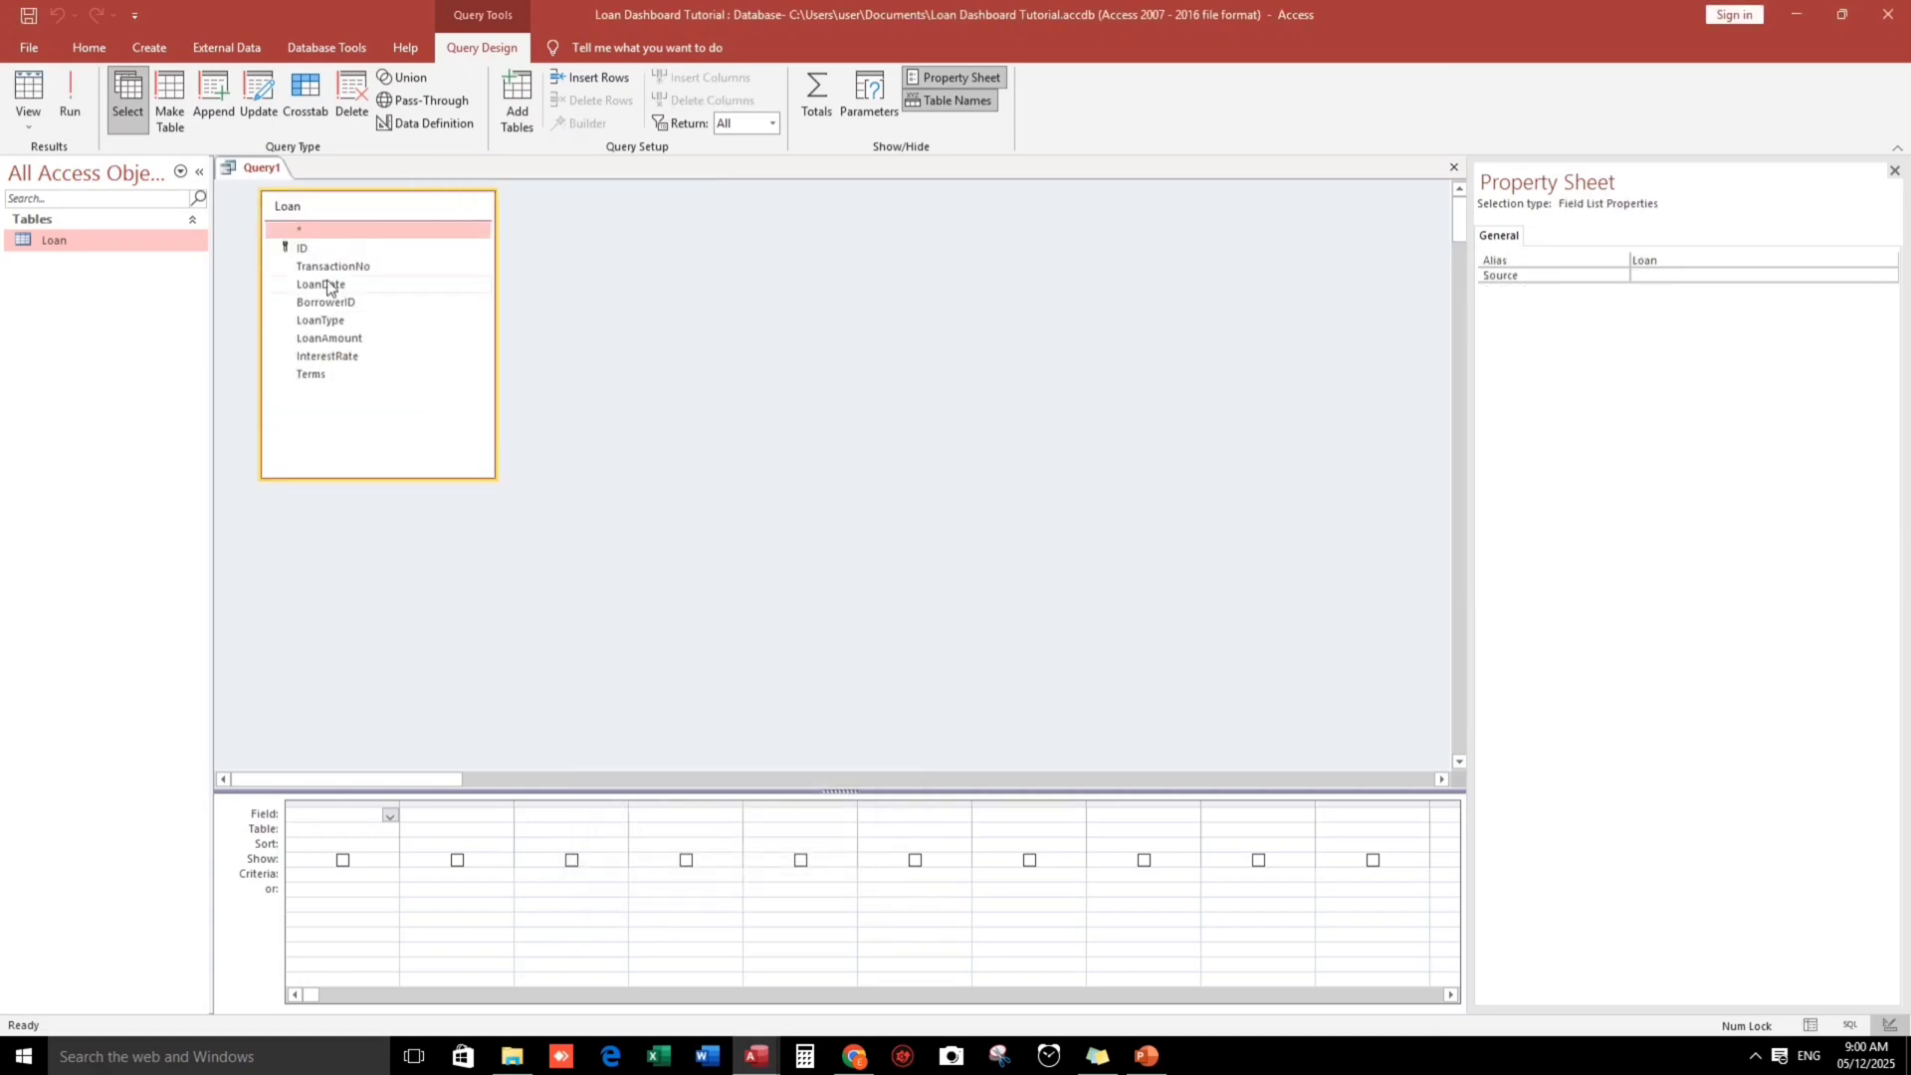
# - Add LoanDate and LoanAmount to the query grid and preview the seven loan records
pyautogui.moveTo(331, 286); pyautogui.dragTo(388, 821)
pyautogui.moveTo(330, 340); pyautogui.dragTo(453, 844)
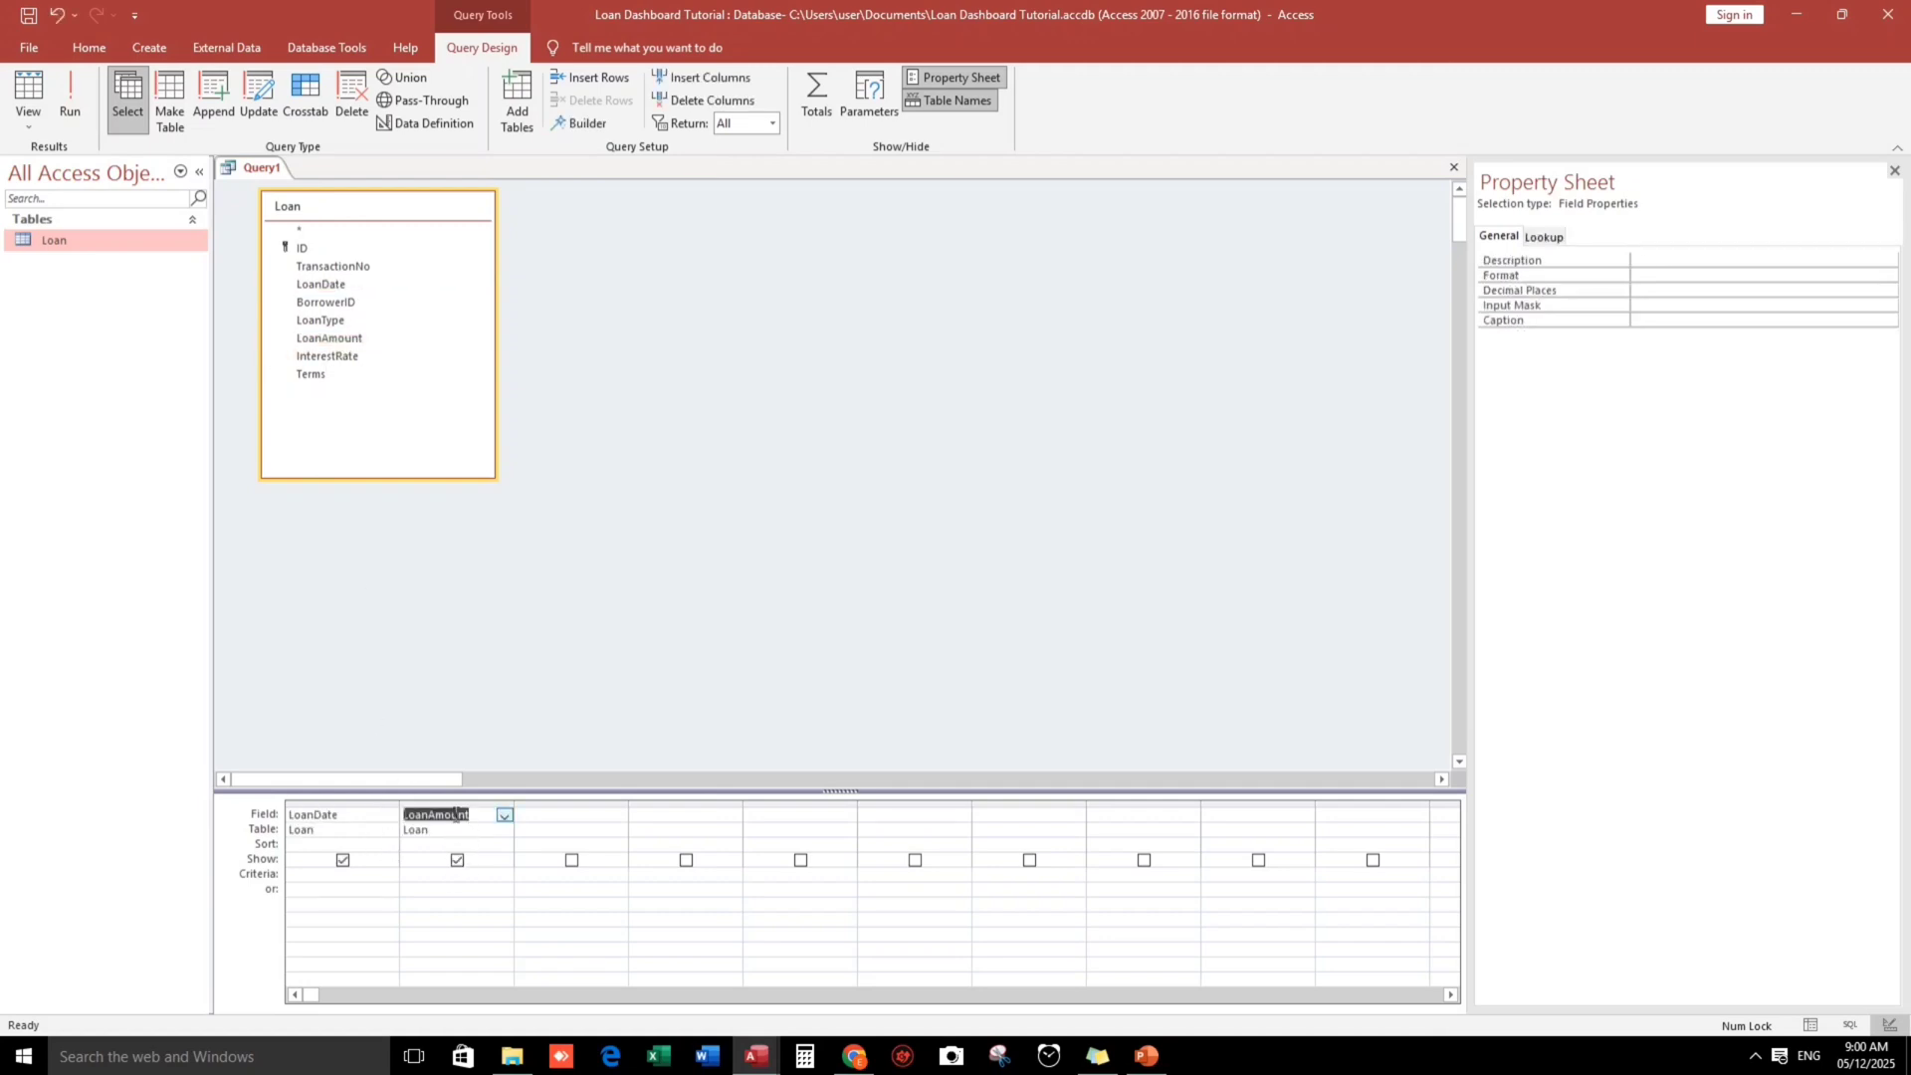
pyautogui.click(47, 106)
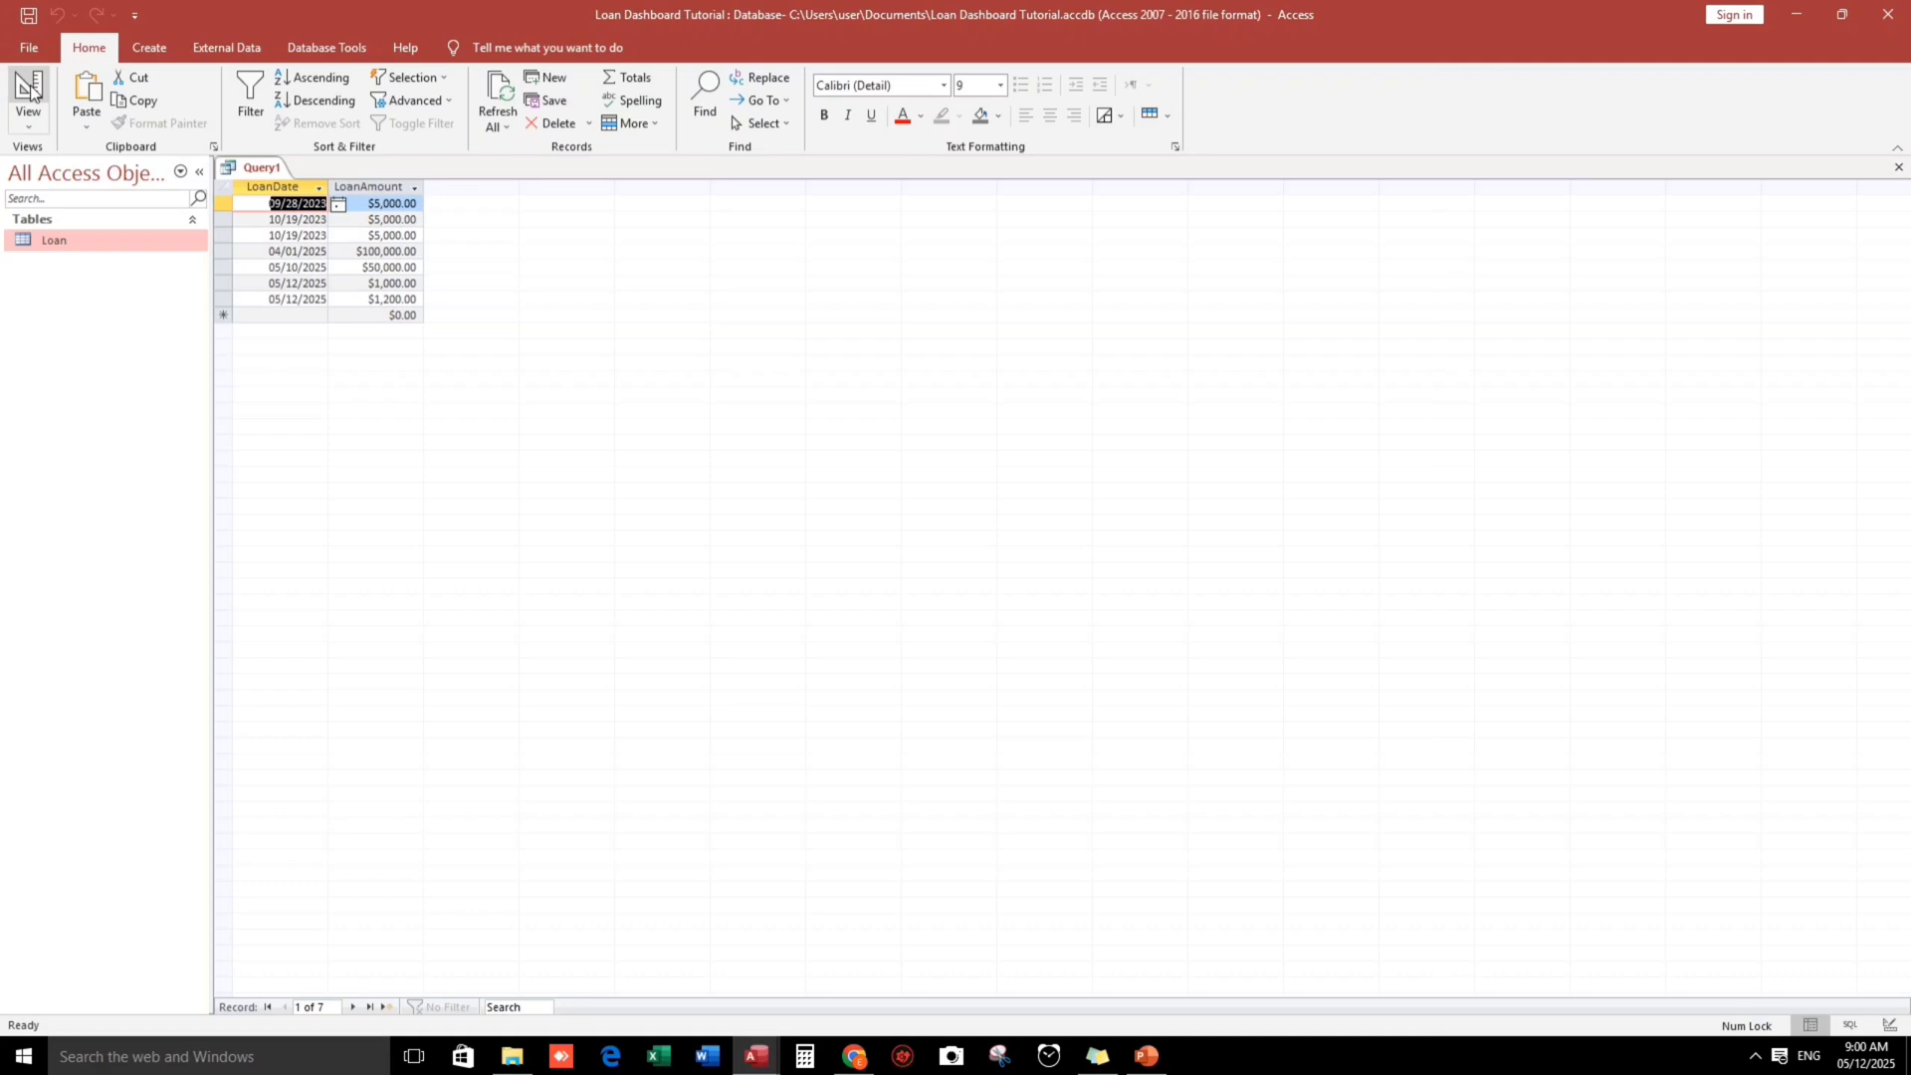
pyautogui.click(45, 104)
pyautogui.click(549, 816)
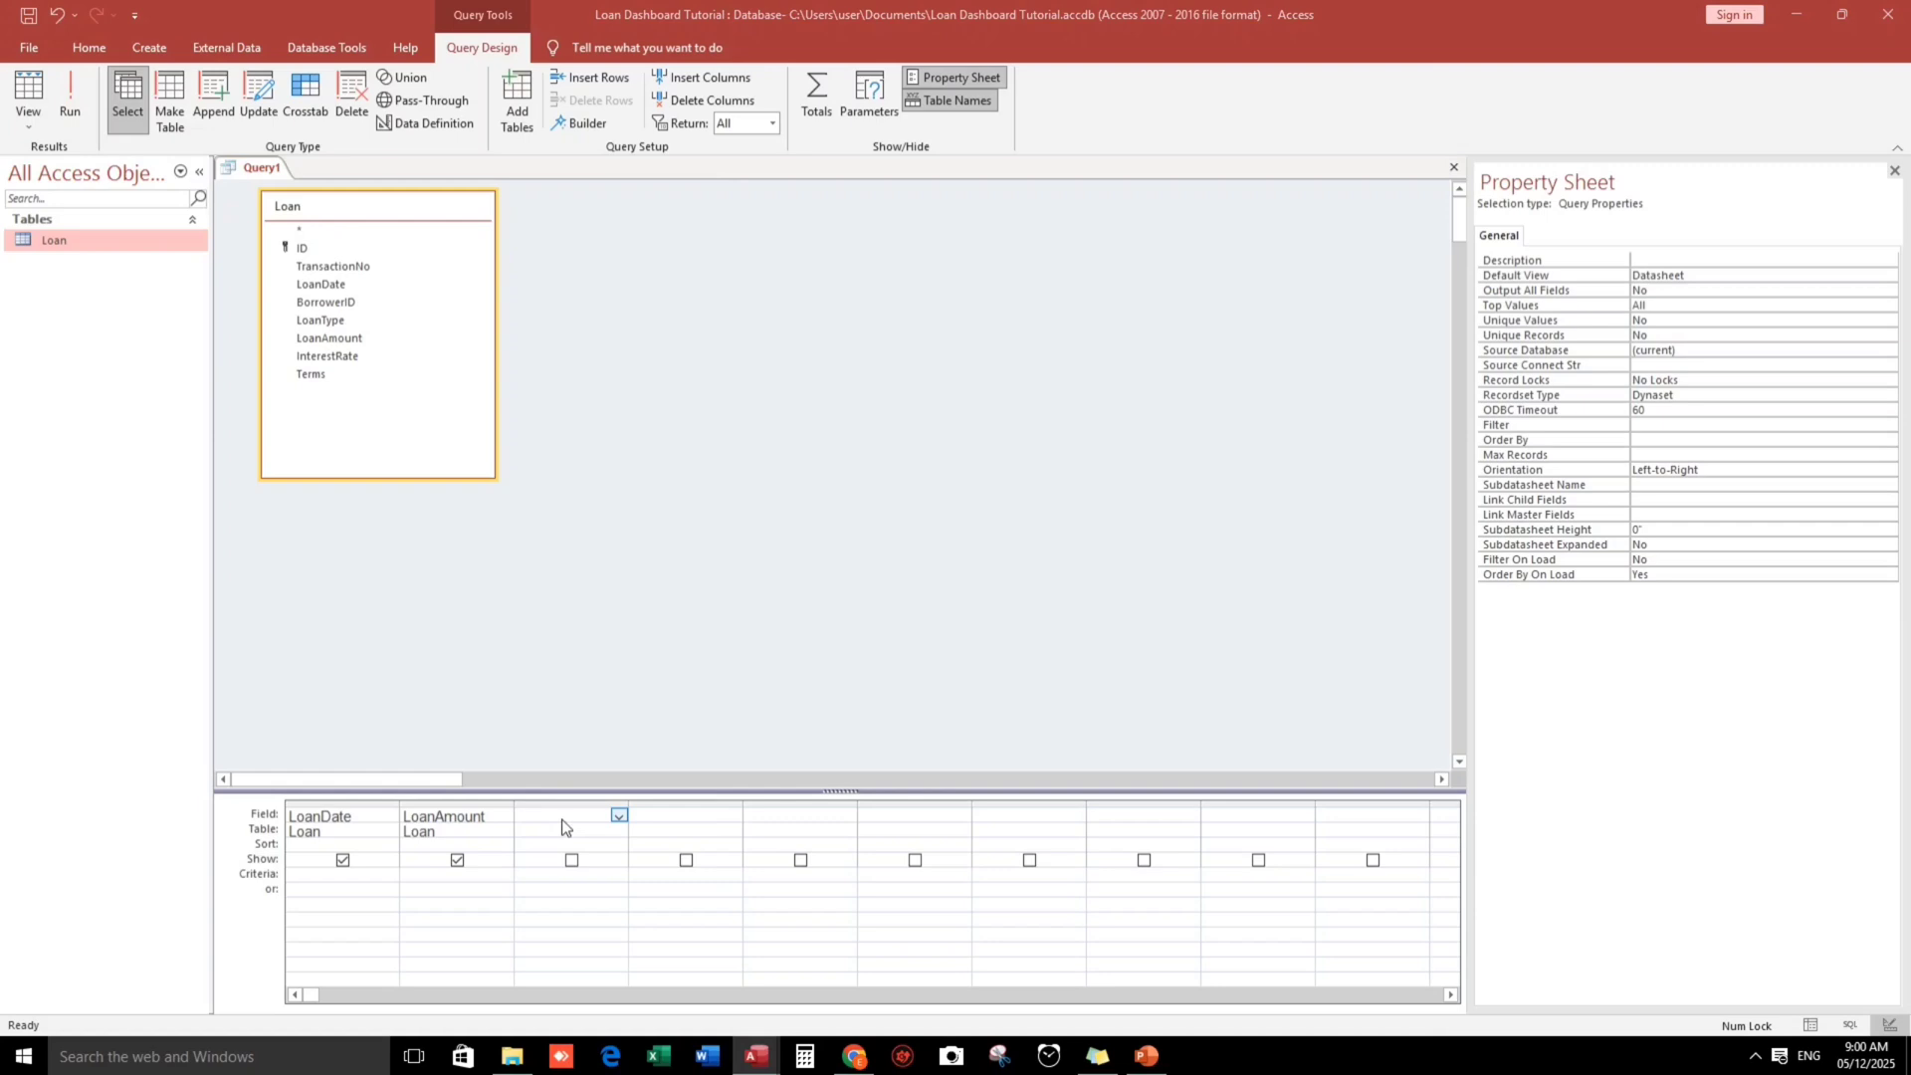
# - Enter MTD:format([LoanDate],…"yyyy") in the third column and run the query to see 09-2023-style values
pyautogui.hotkey('shift', 'F2')
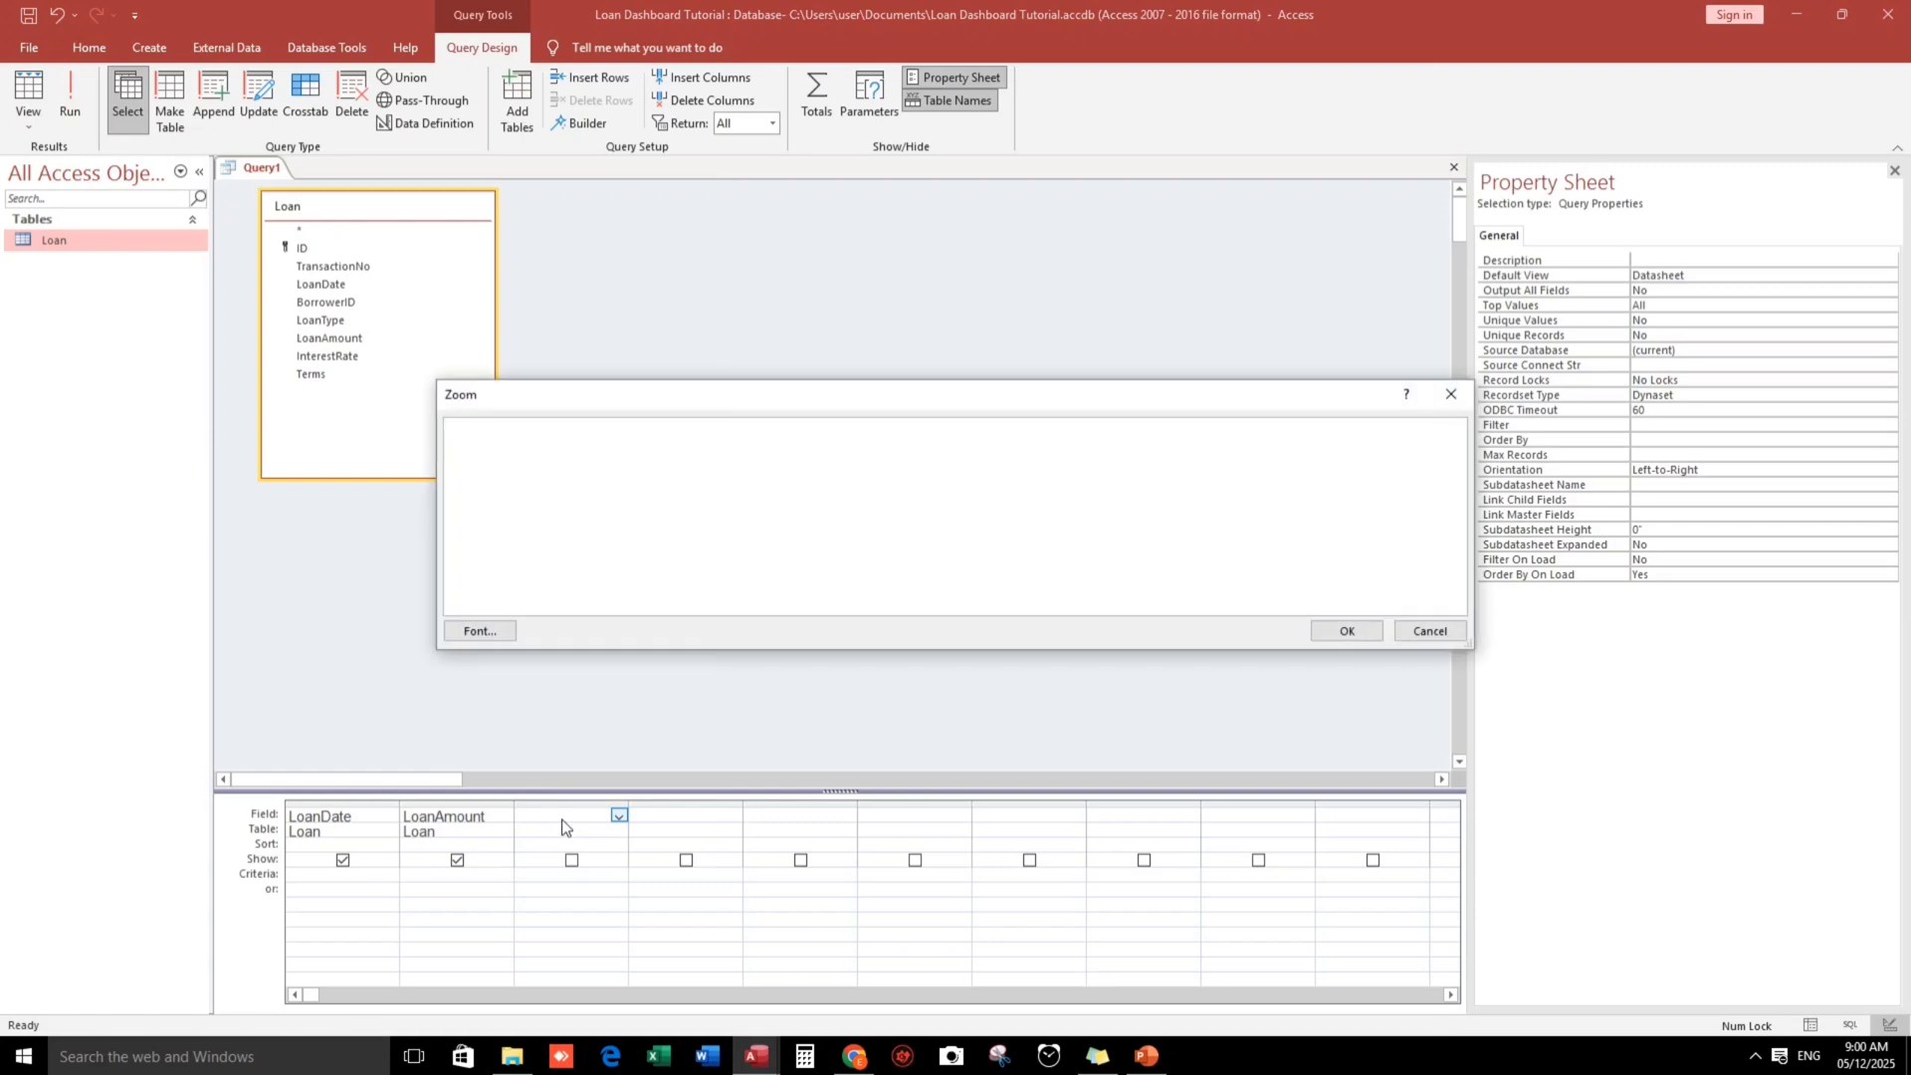
pyautogui.write('MTD')
pyautogui.write(':')
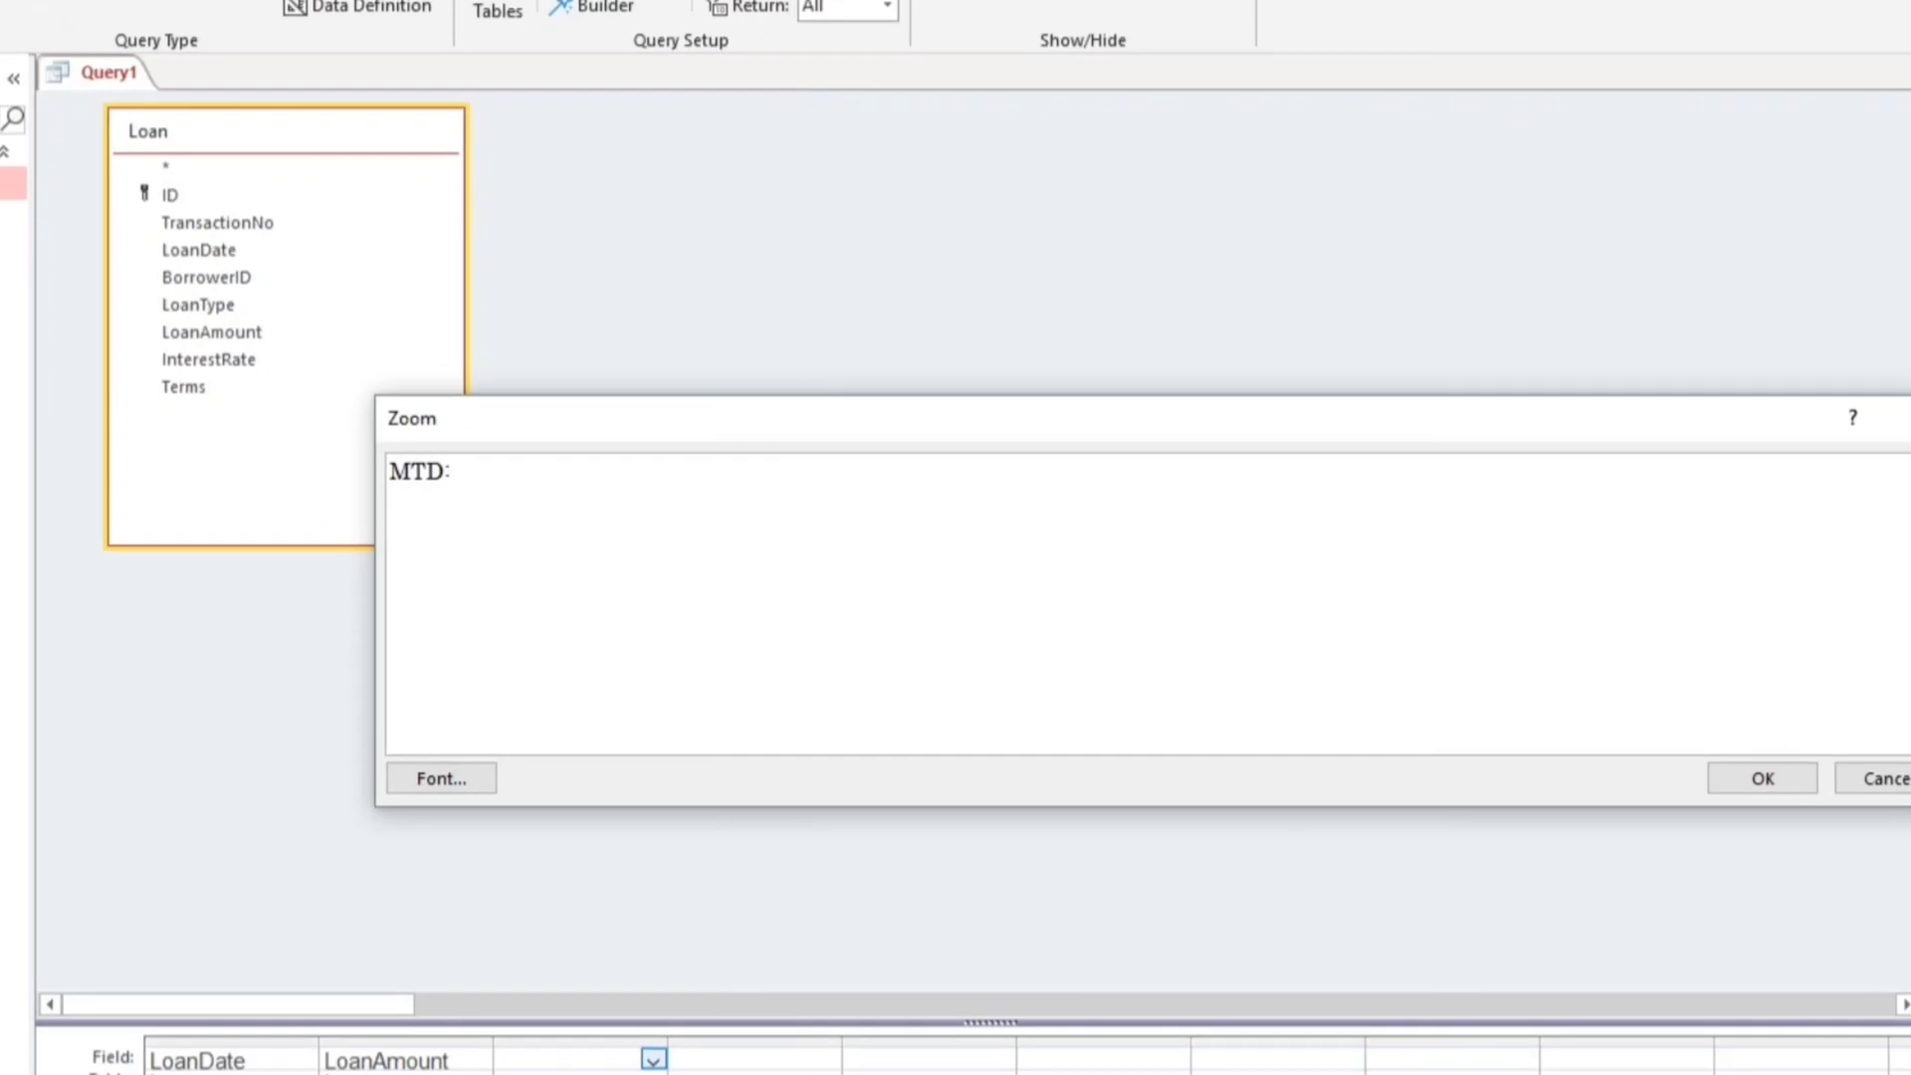
pyautogui.write('format([LoanDate')
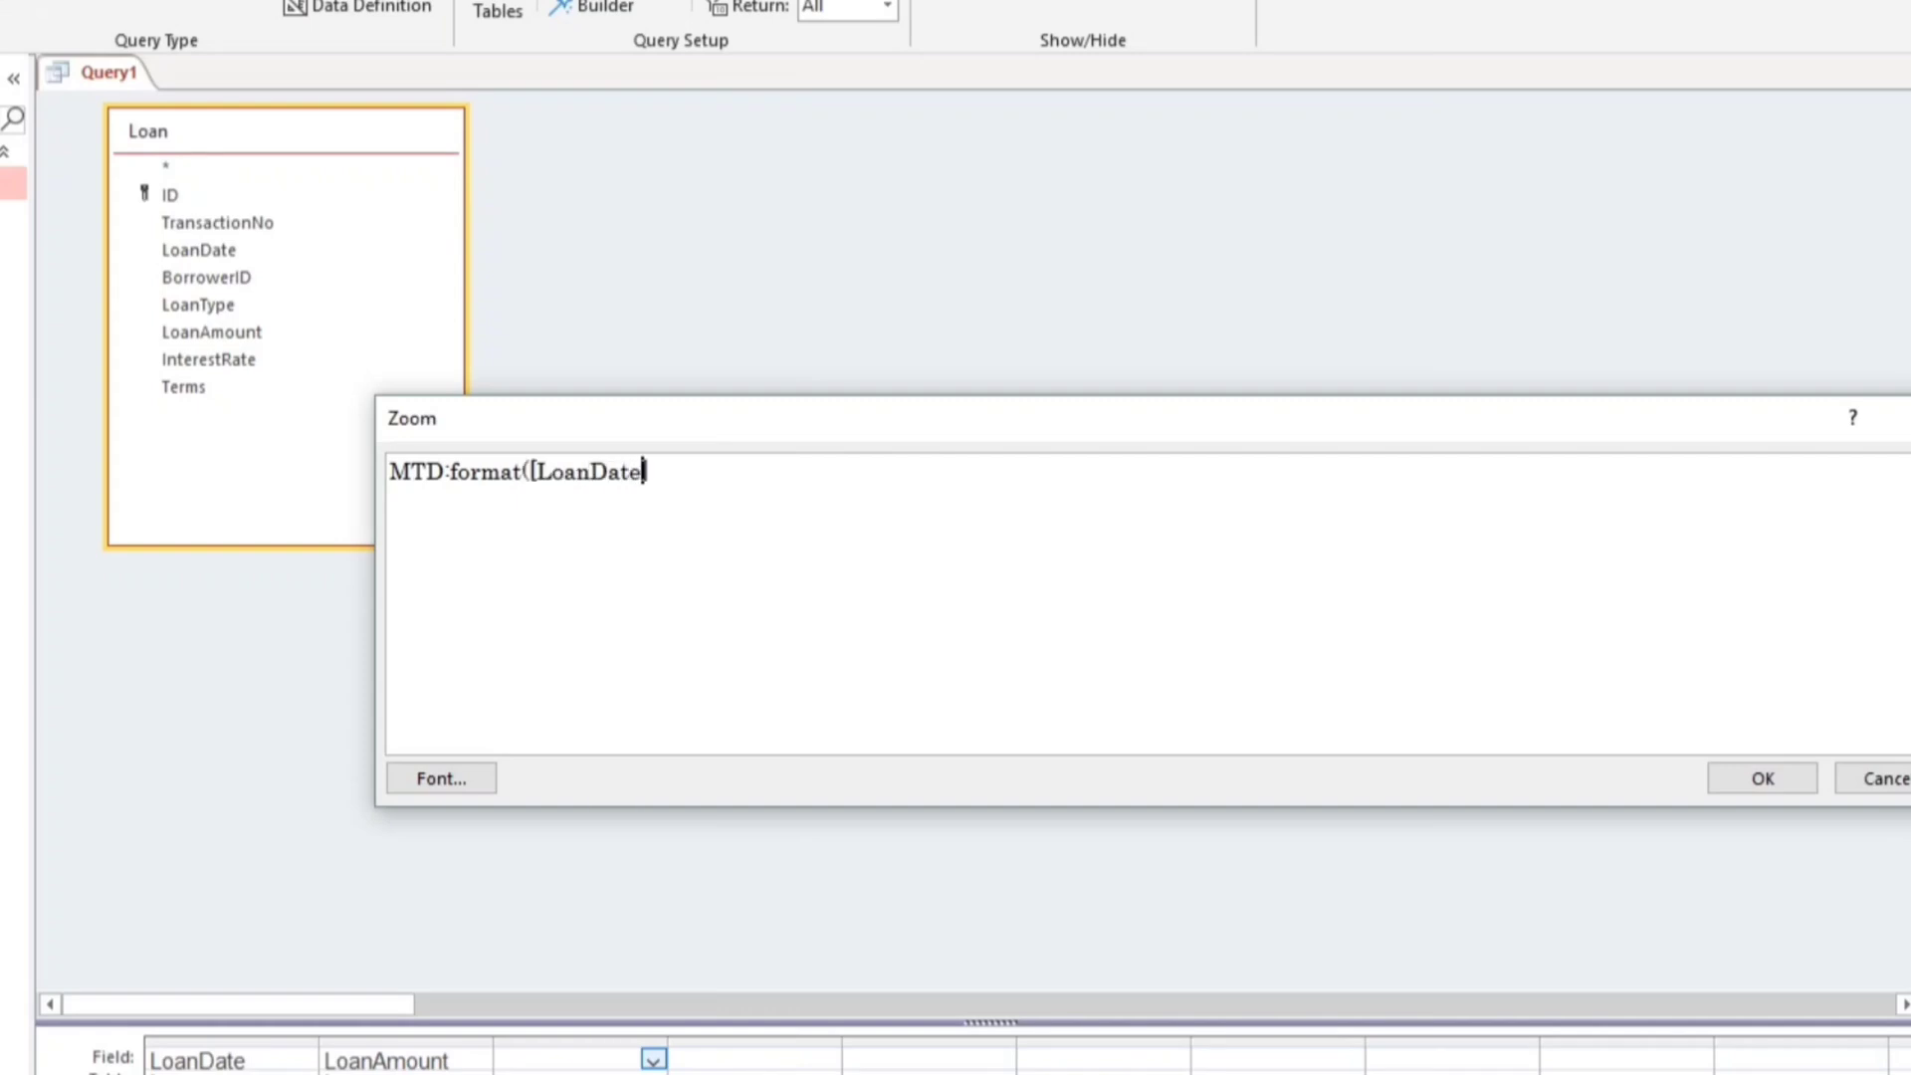
pyautogui.write('],')
pyautogui.write('"')
pyautogui.write('mm')
pyautogui.write('"')
pyautogui.write(' &')
pyautogui.write('" ')
pyautogui.write('"-"')
pyautogui.write('&')
pyautogui.write('"')
pyautogui.write('yyyy"')
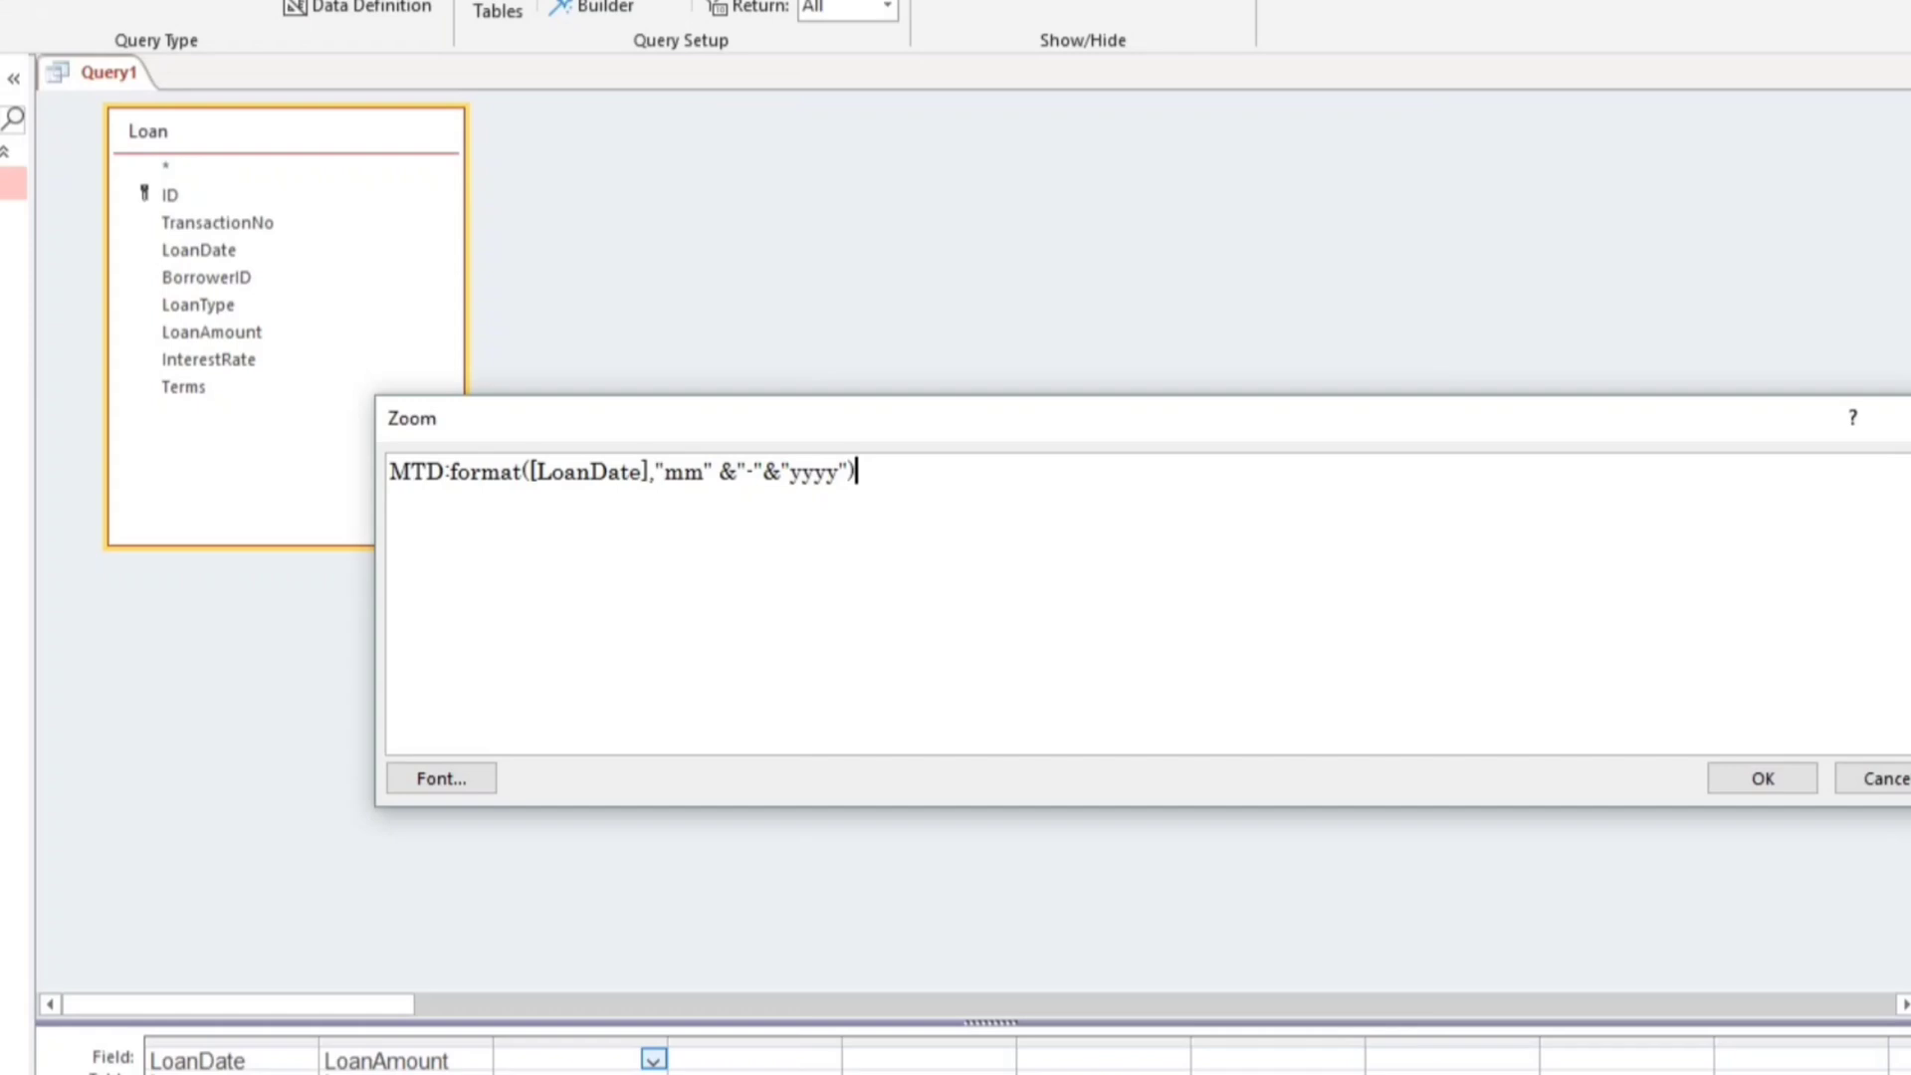
pyautogui.click(1755, 779)
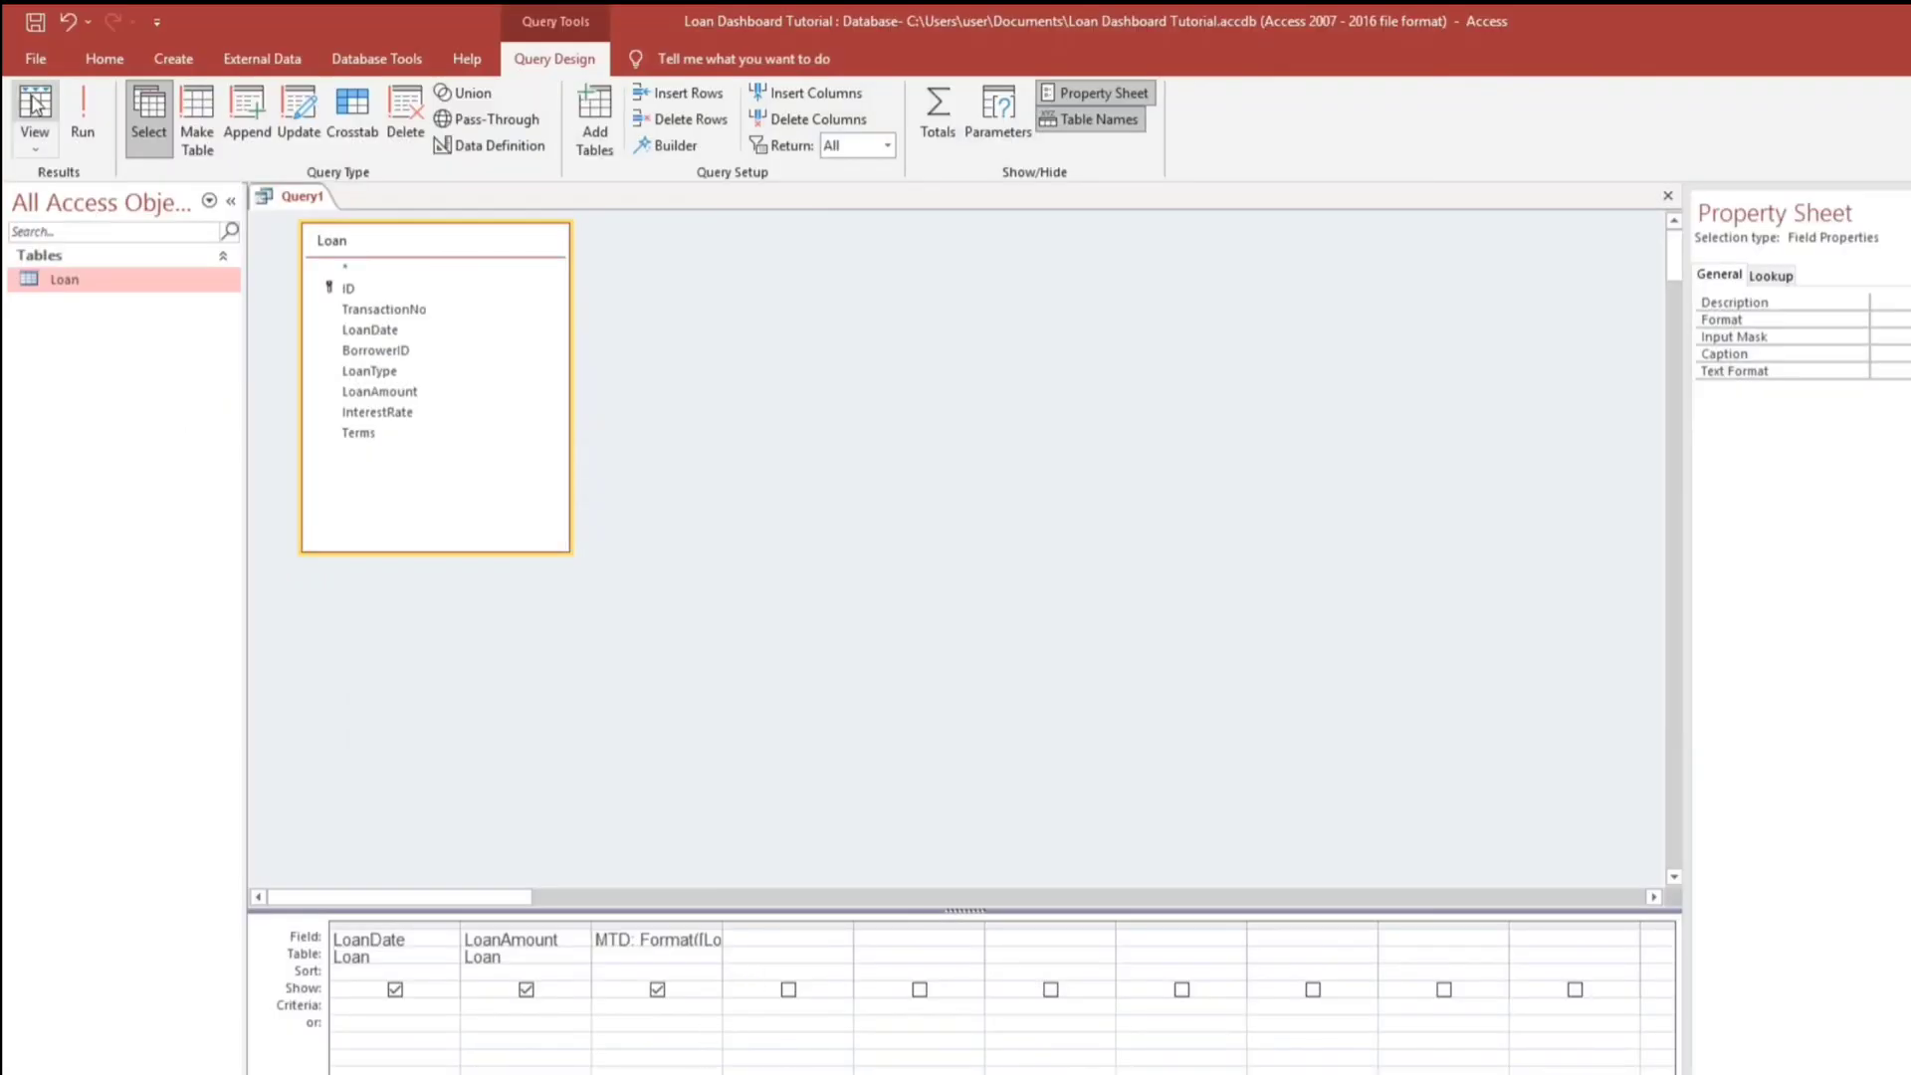
pyautogui.click(34, 102)
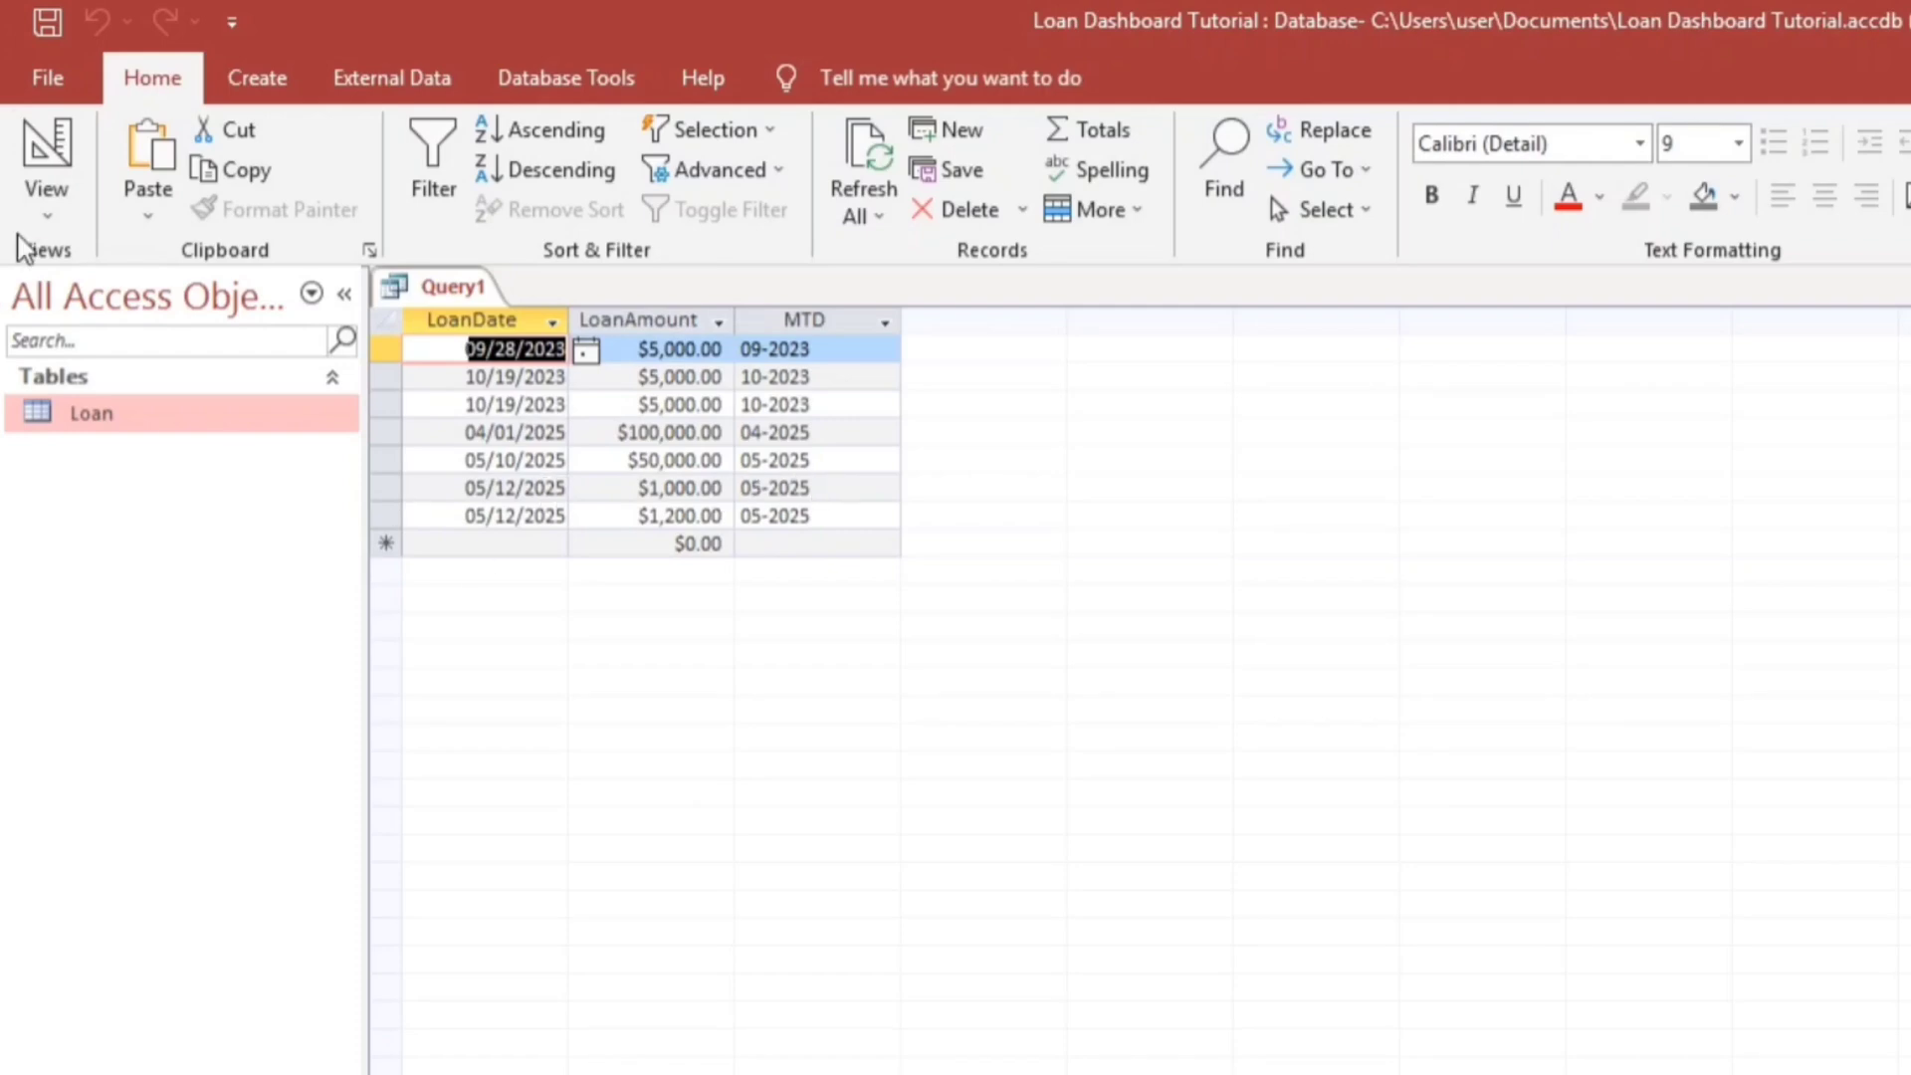
# - Copy the MTD expression into the fourth query column
pyautogui.click(46, 159)
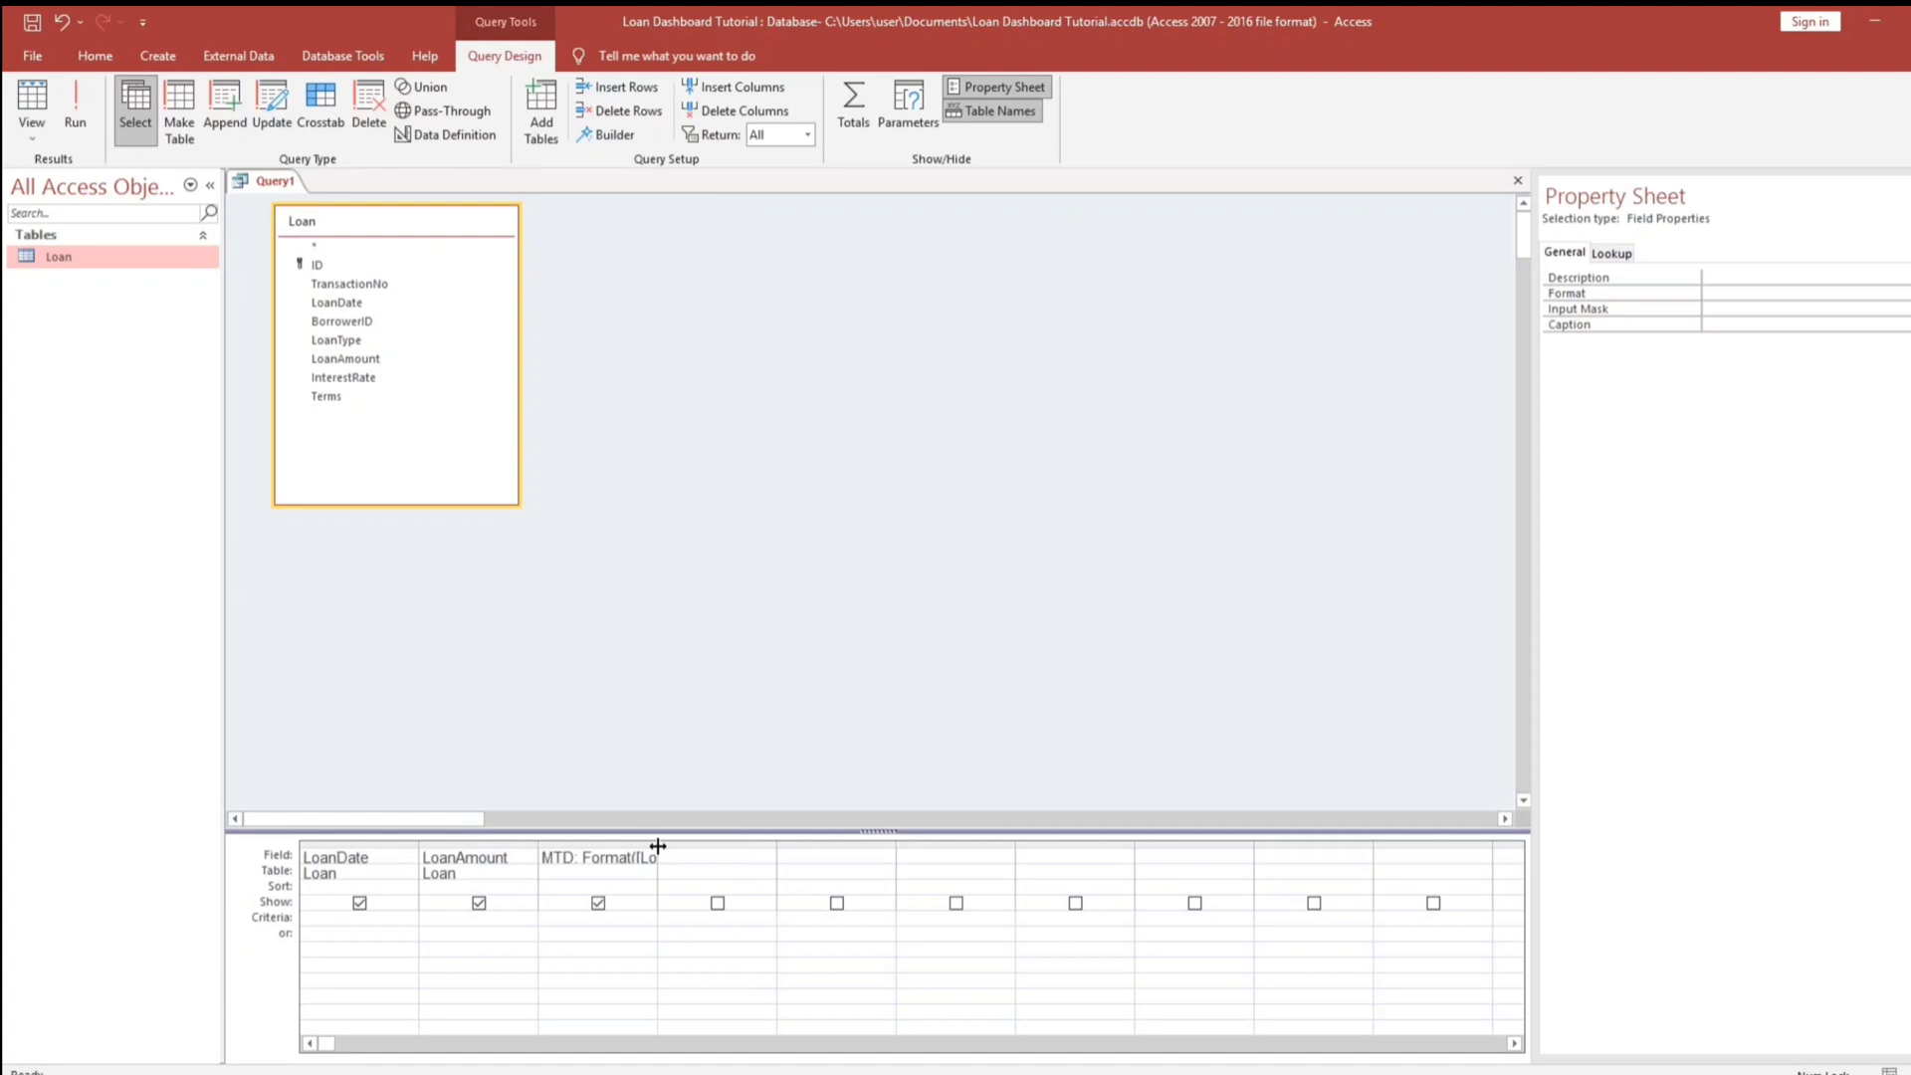
pyautogui.moveTo(798, 1015); pyautogui.dragTo(849, 1028)
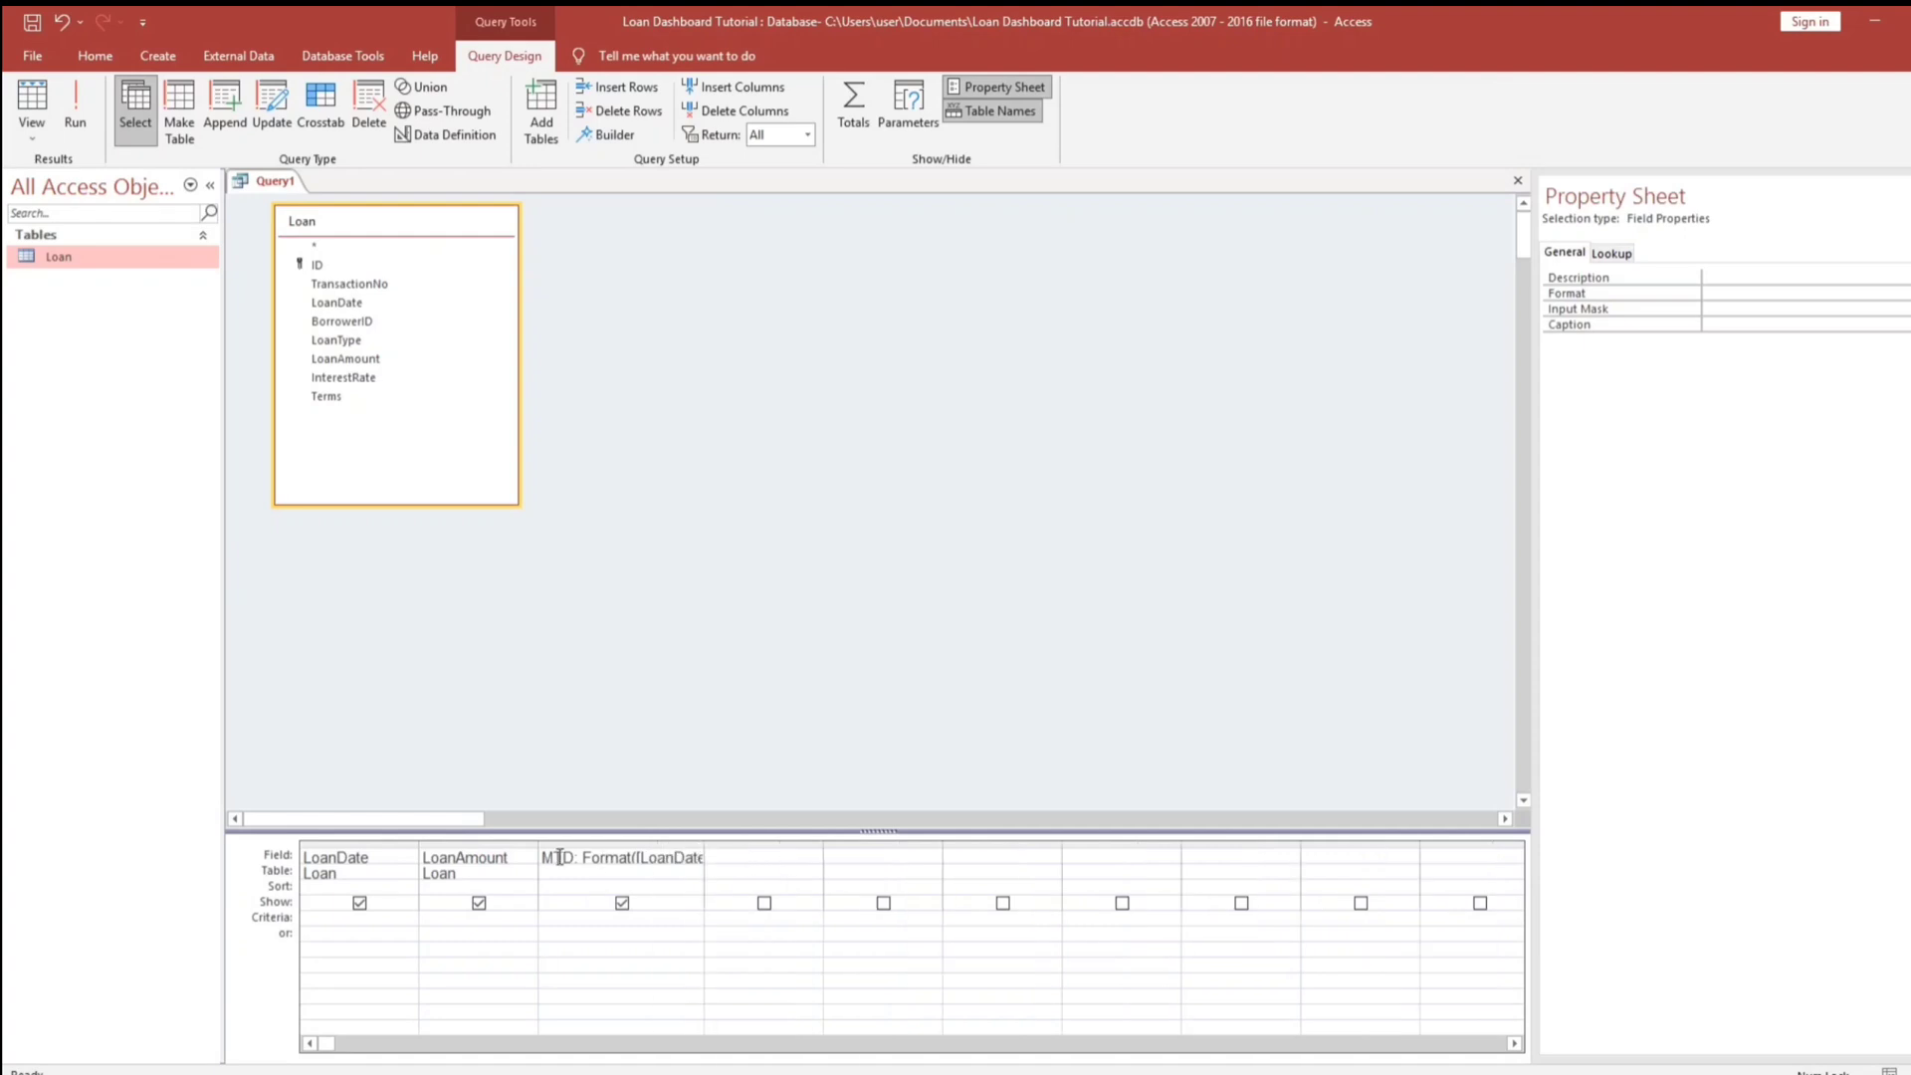
pyautogui.moveTo(554, 861); pyautogui.dragTo(726, 874)
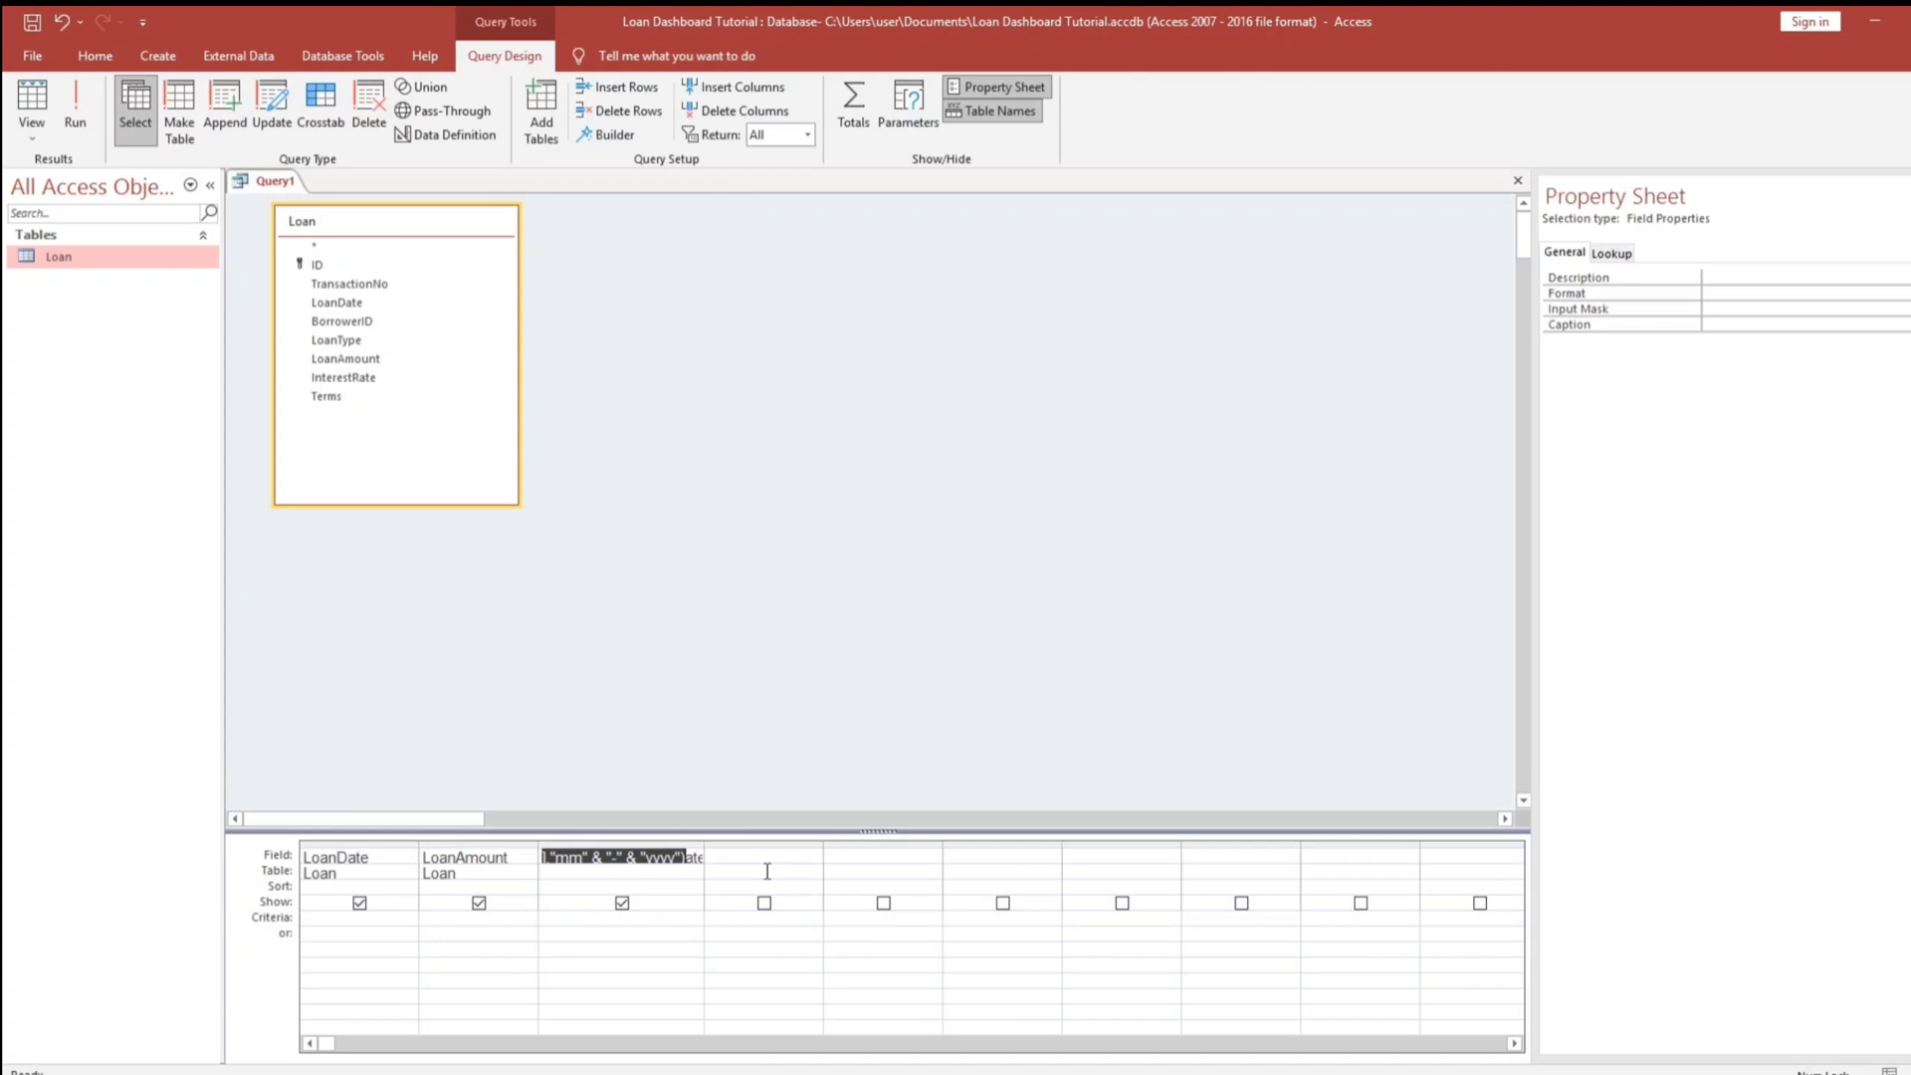
pyautogui.click(756, 861)
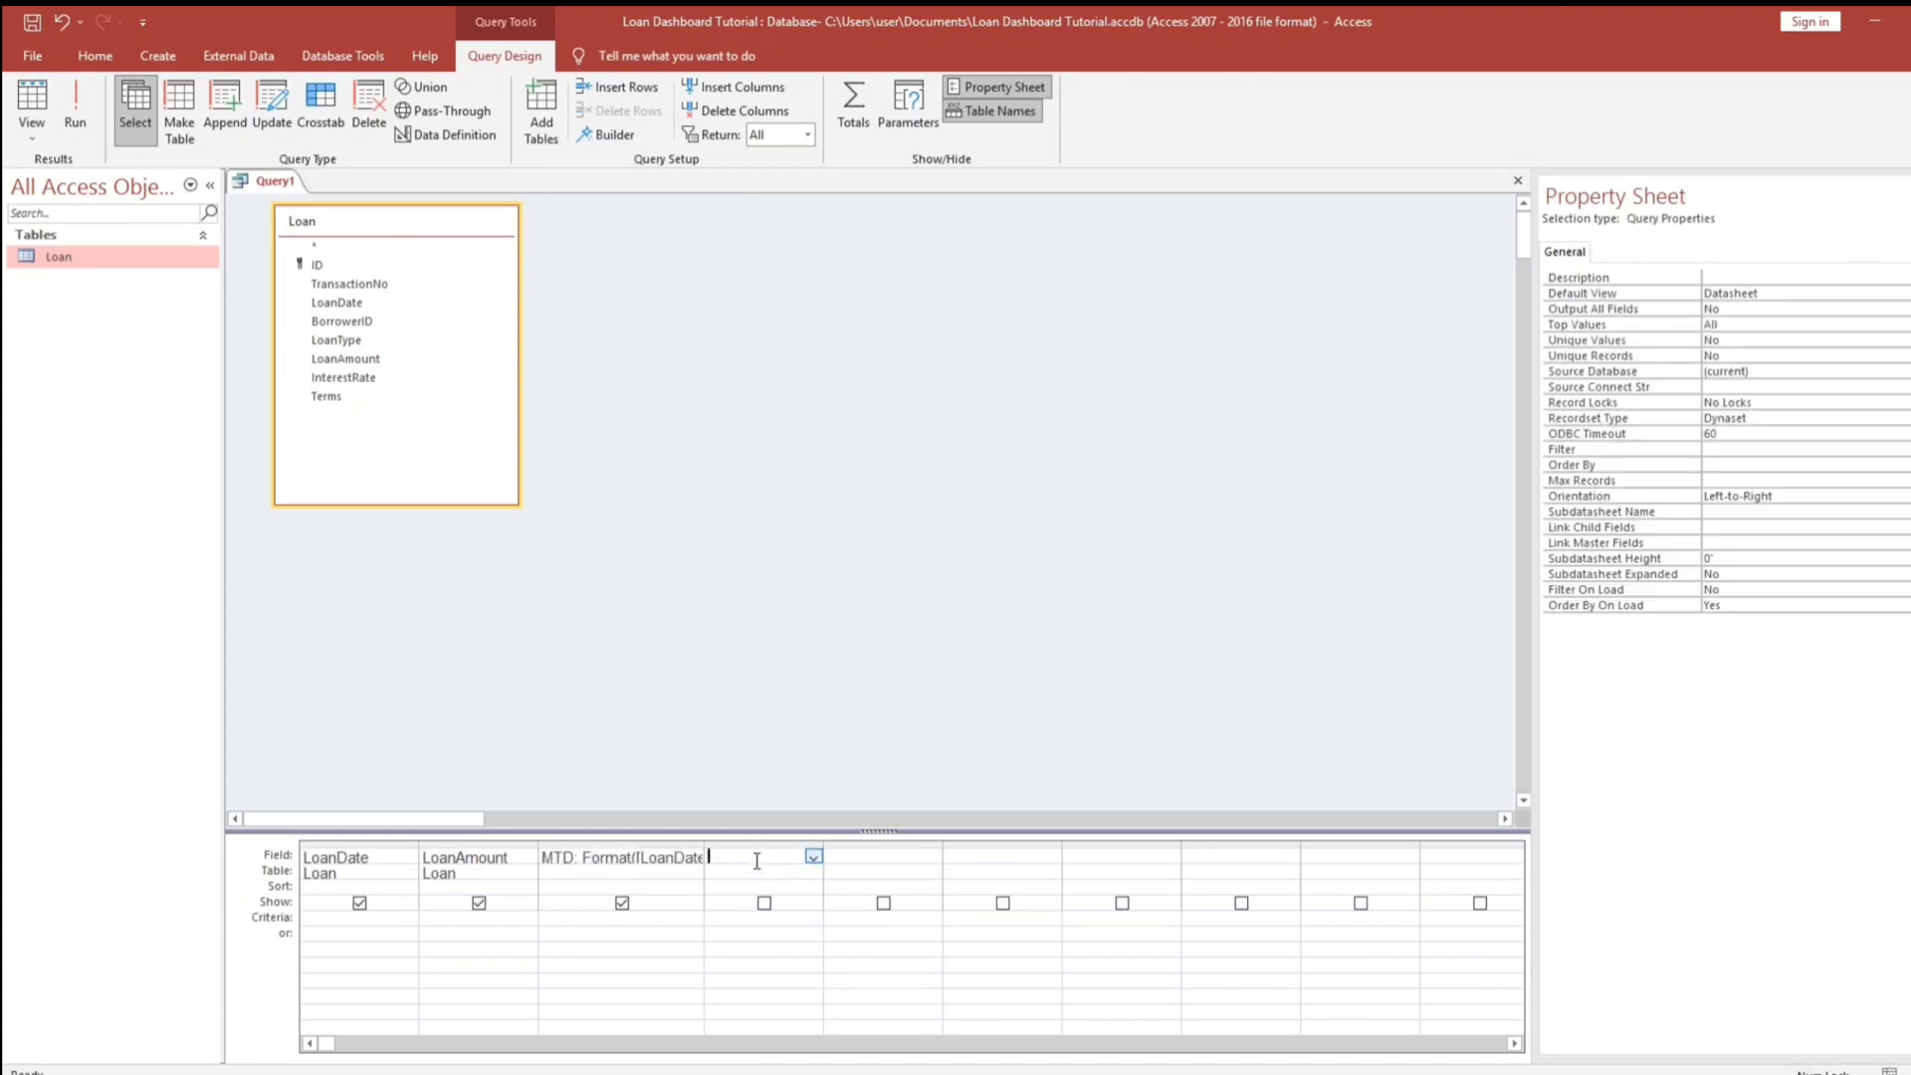
pyautogui.hotkey('shift', 'F2')
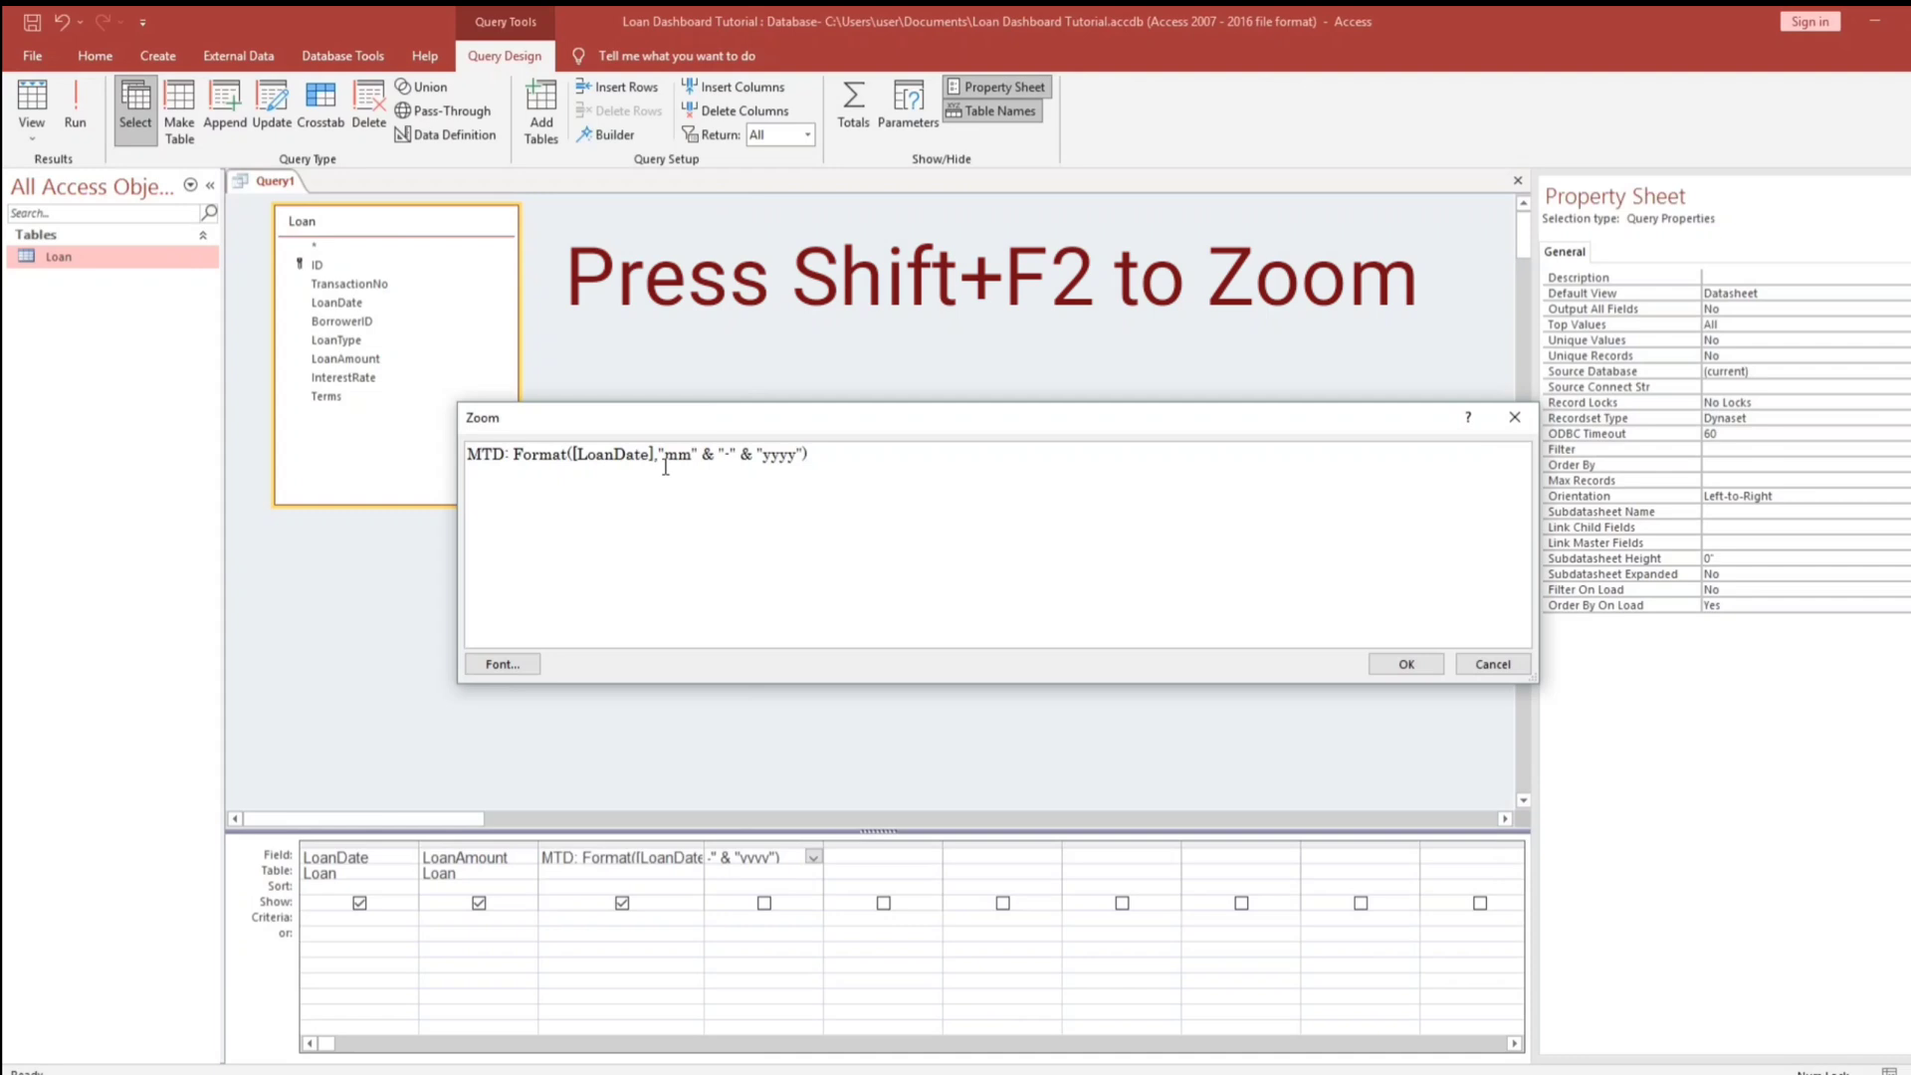
# - Trim the copy to the "yyyy" format, rename it YTD, and run the query showing 2023 and 2025
pyautogui.moveTo(664, 456); pyautogui.dragTo(762, 455)
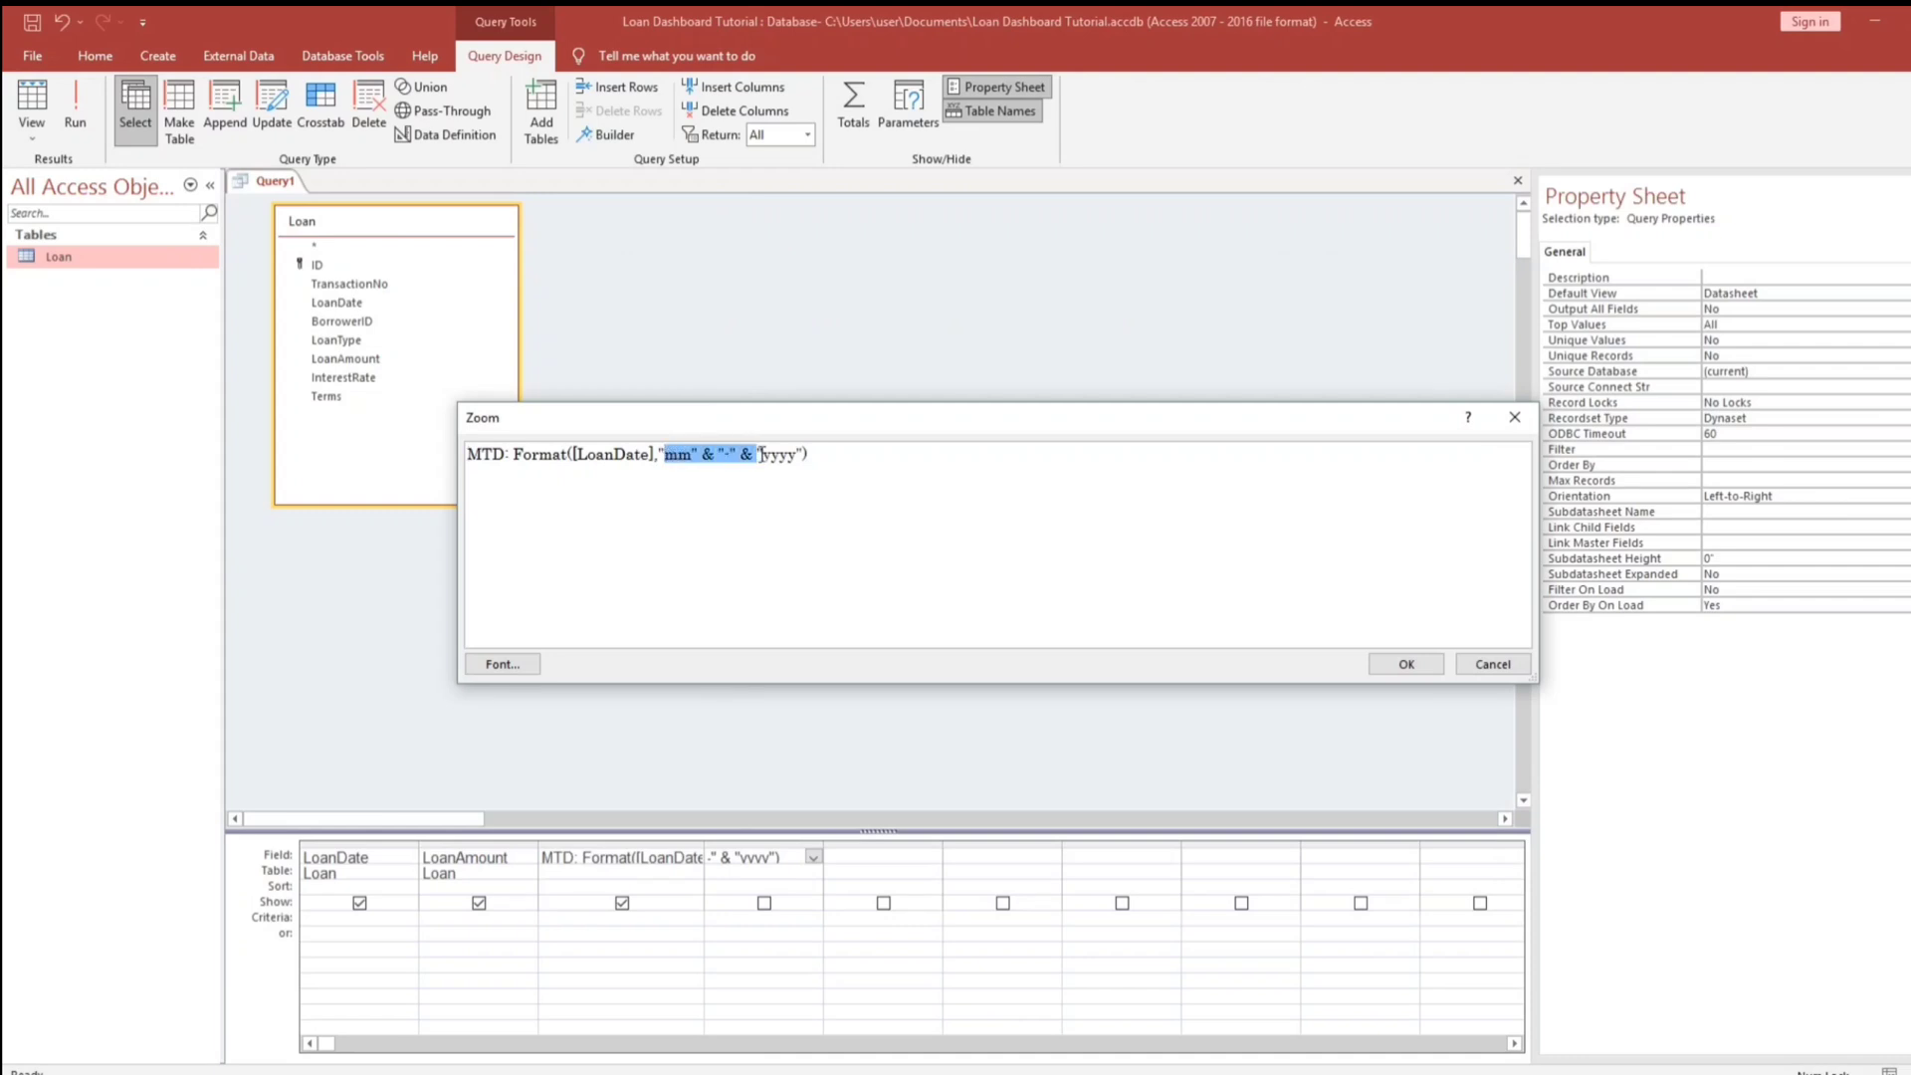
pyautogui.press('Delete')
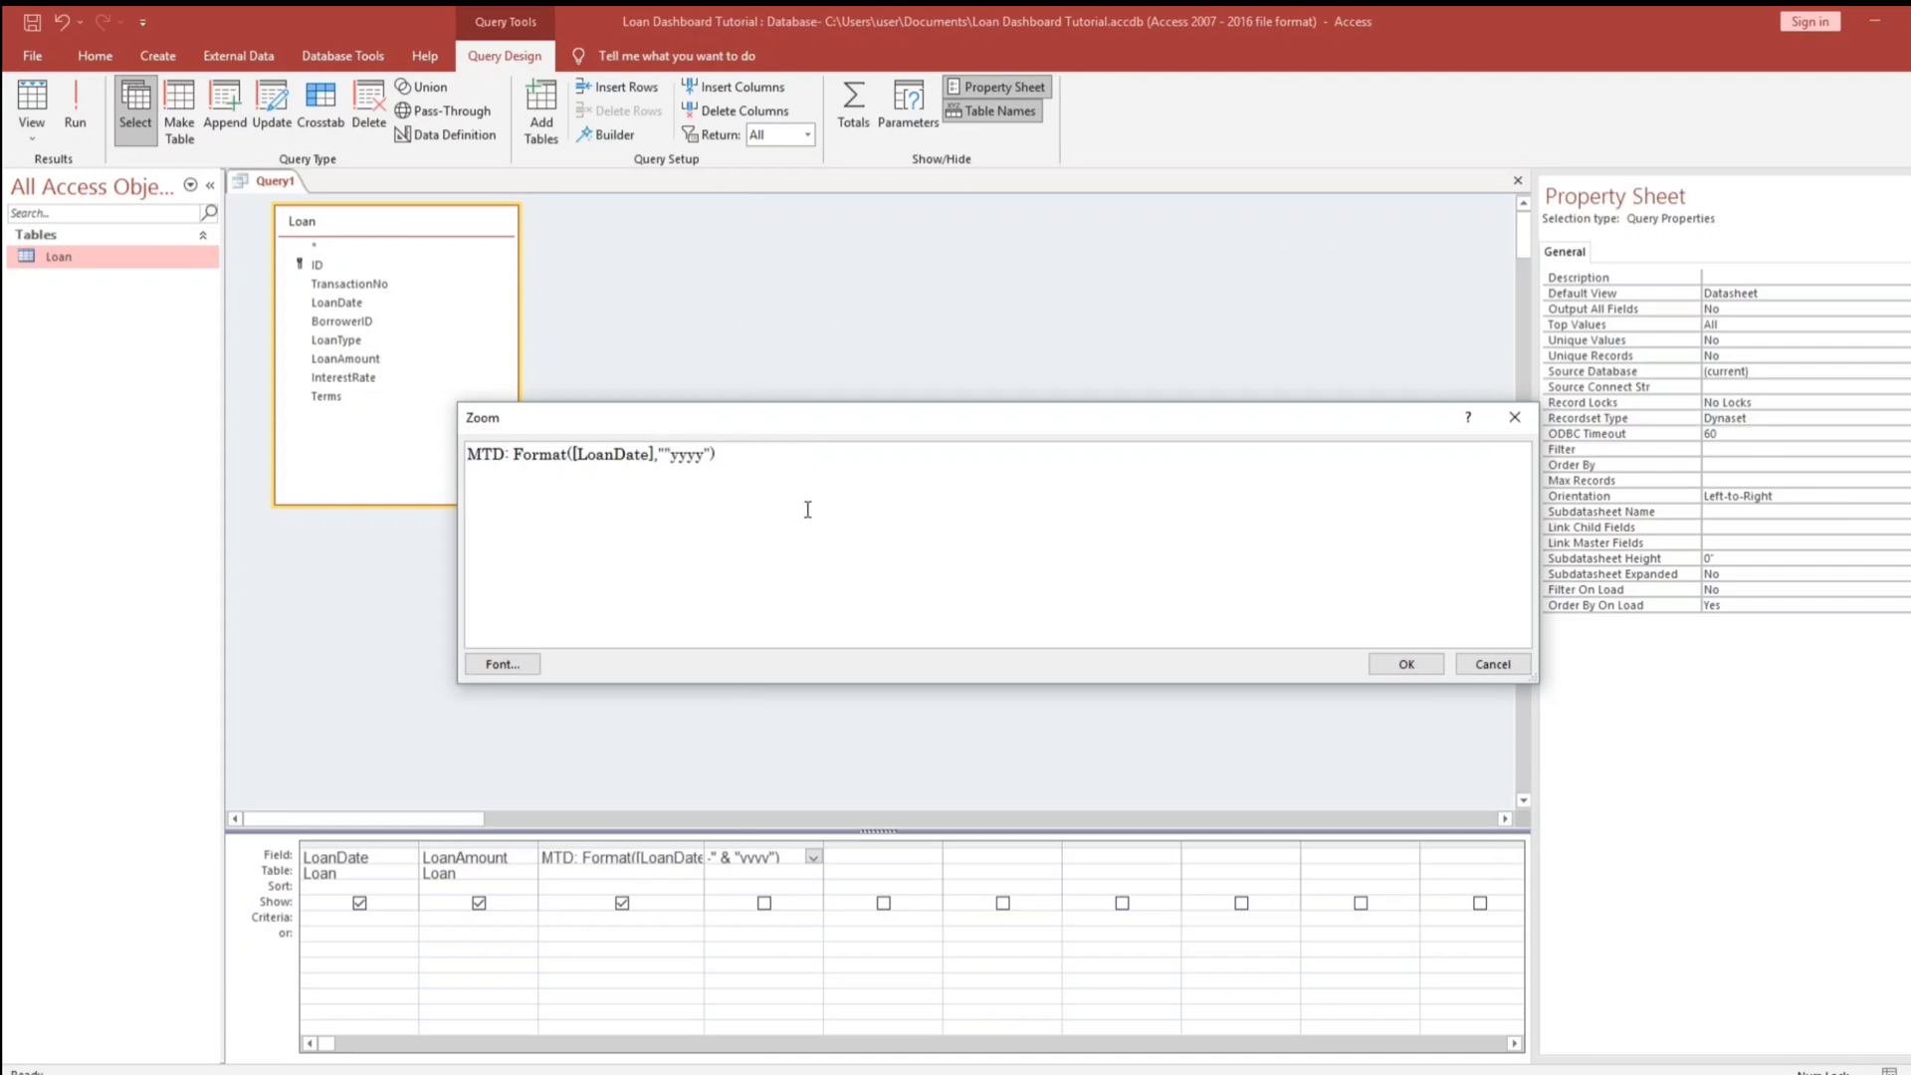
pyautogui.press('BackSpace')
pyautogui.click(1405, 664)
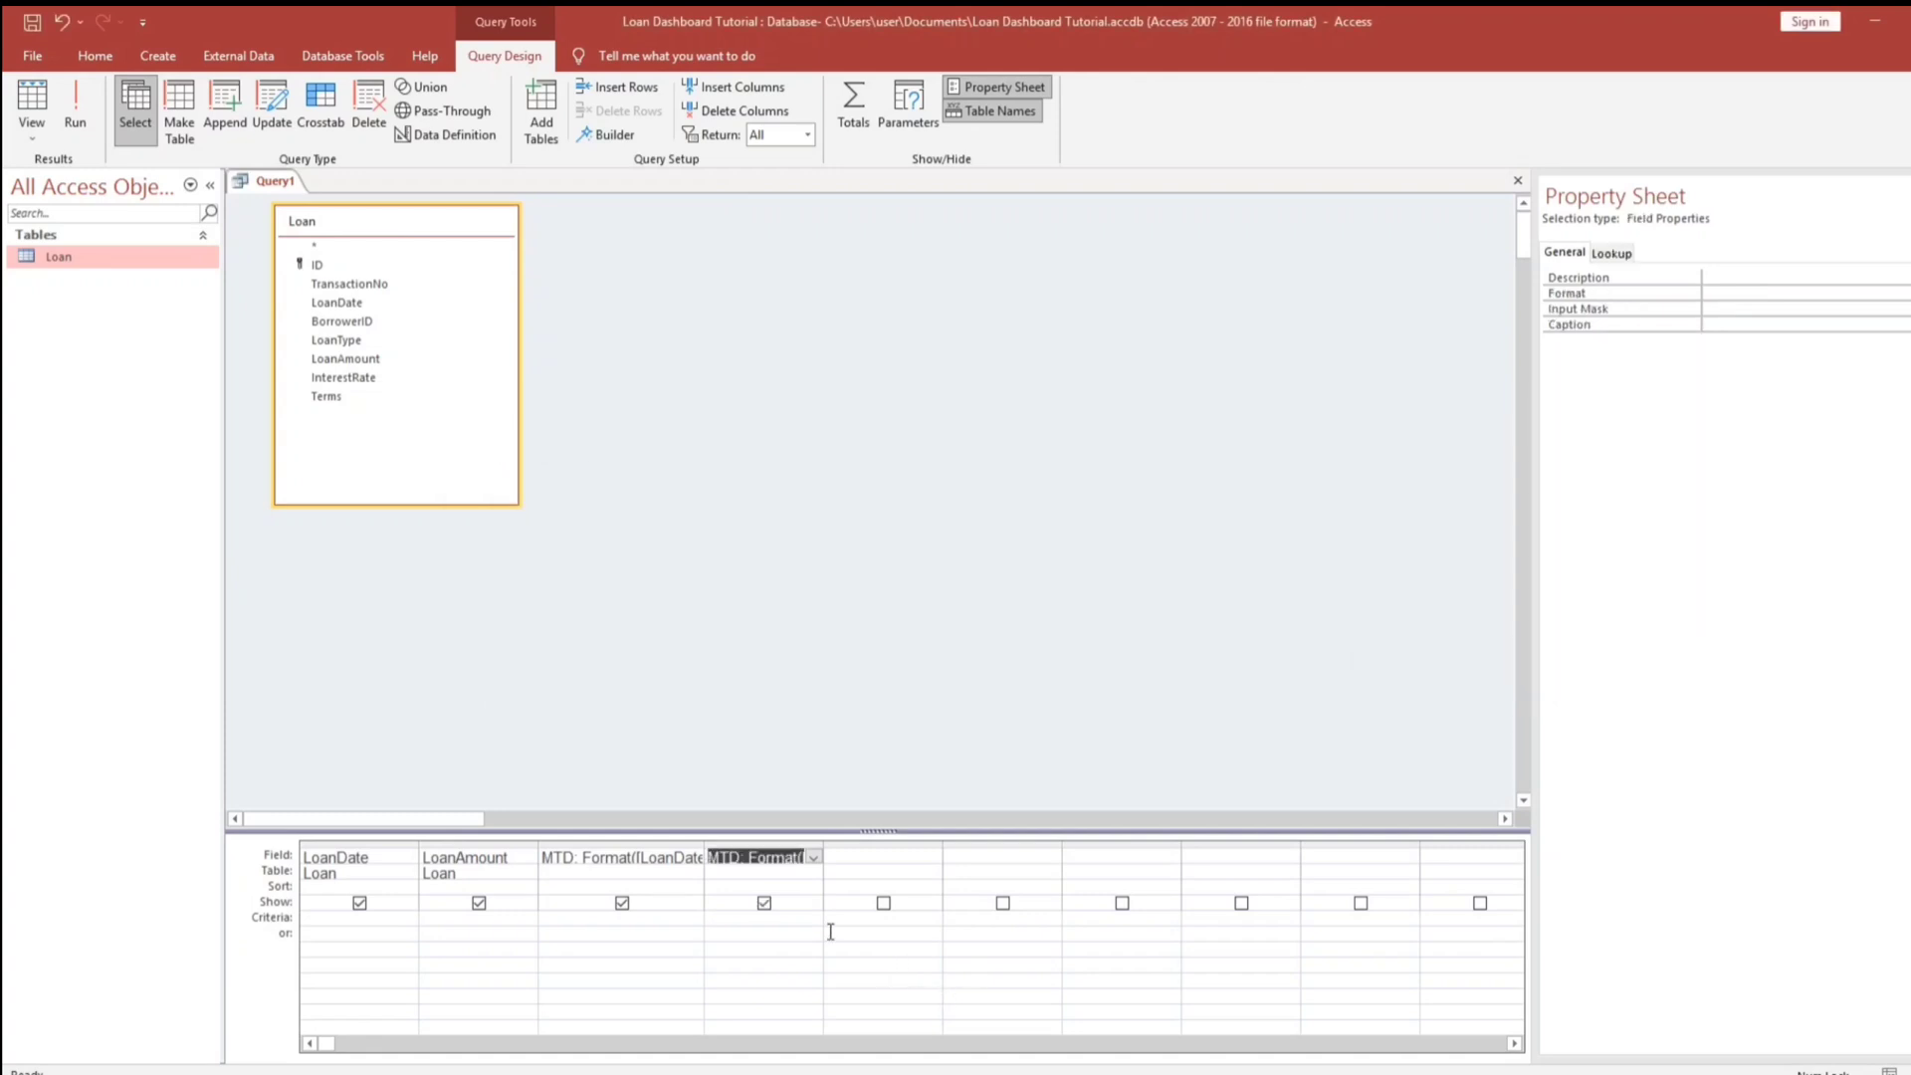
pyautogui.click(717, 858)
pyautogui.write('Y')
pyautogui.click(32, 97)
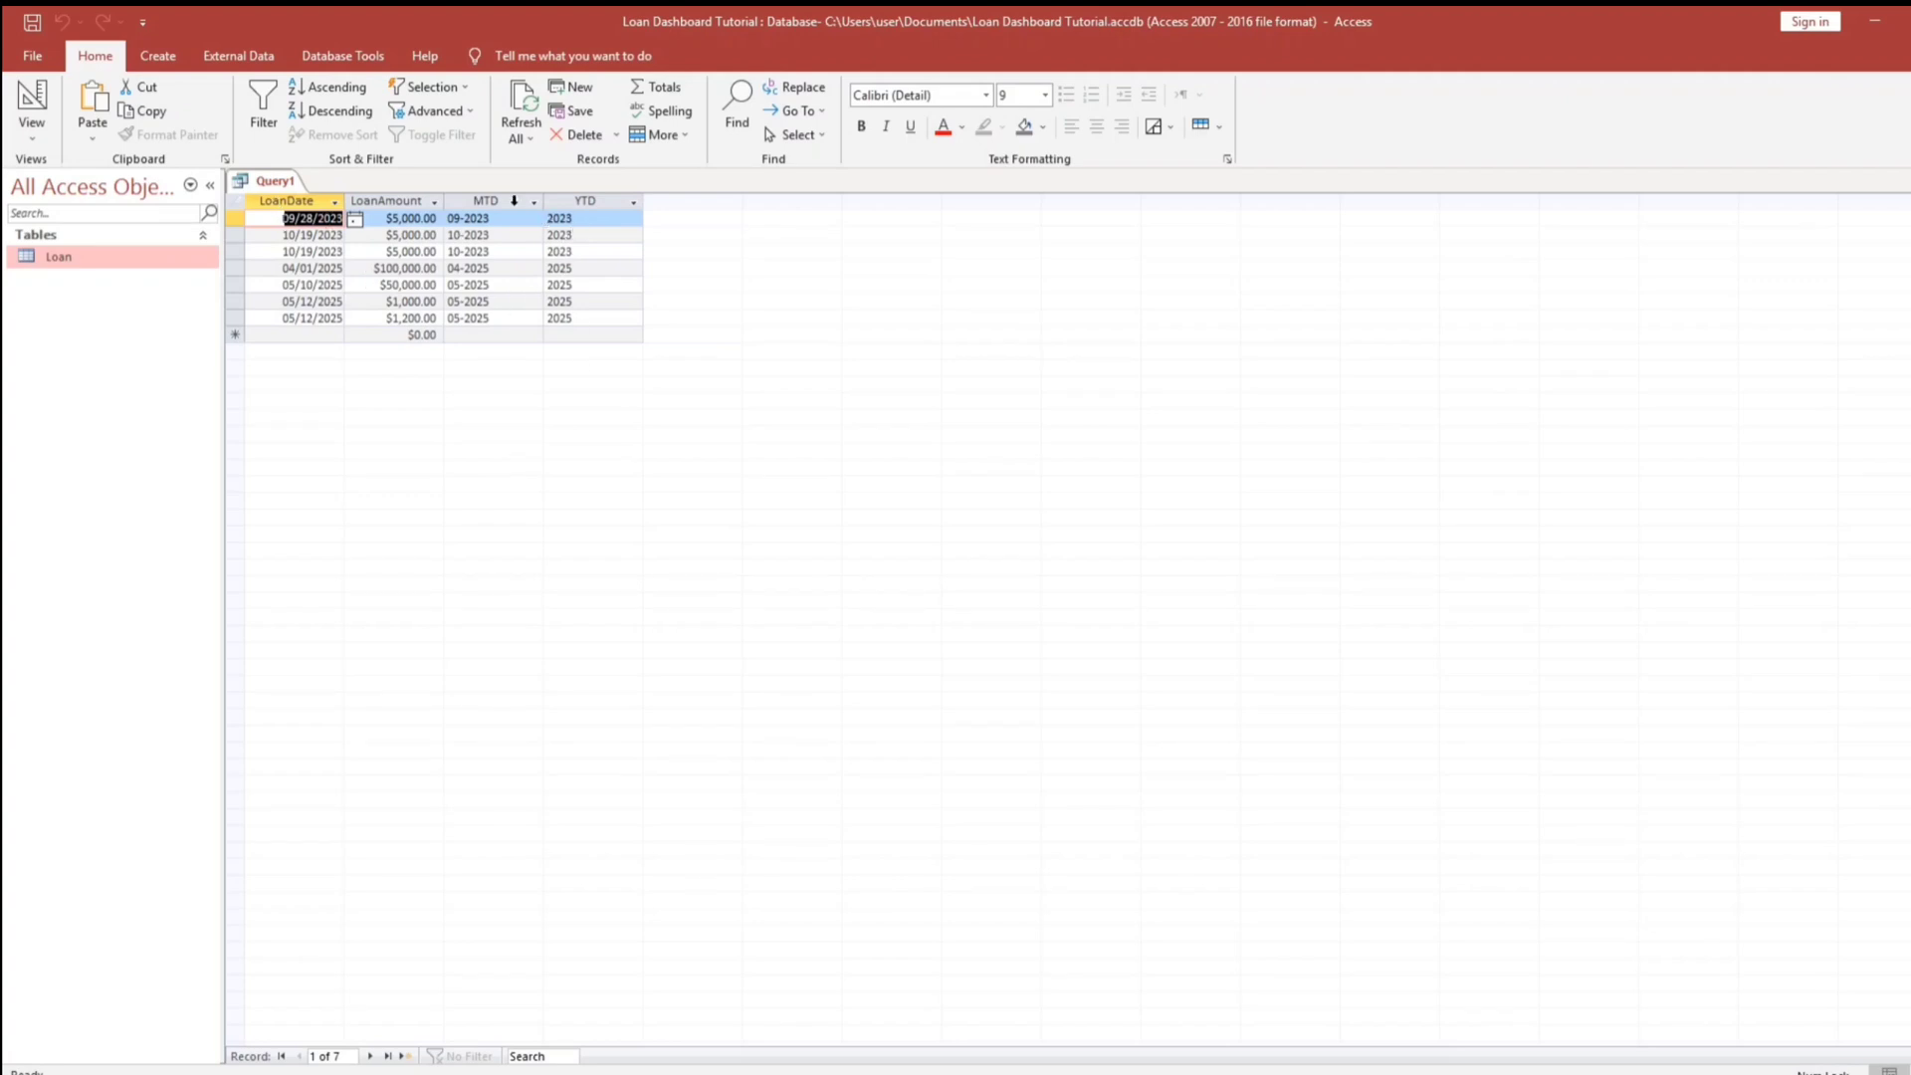
# - Close the query and save it as Released_Loan_Analytics
pyautogui.moveTo(477, 204); pyautogui.dragTo(587, 204)
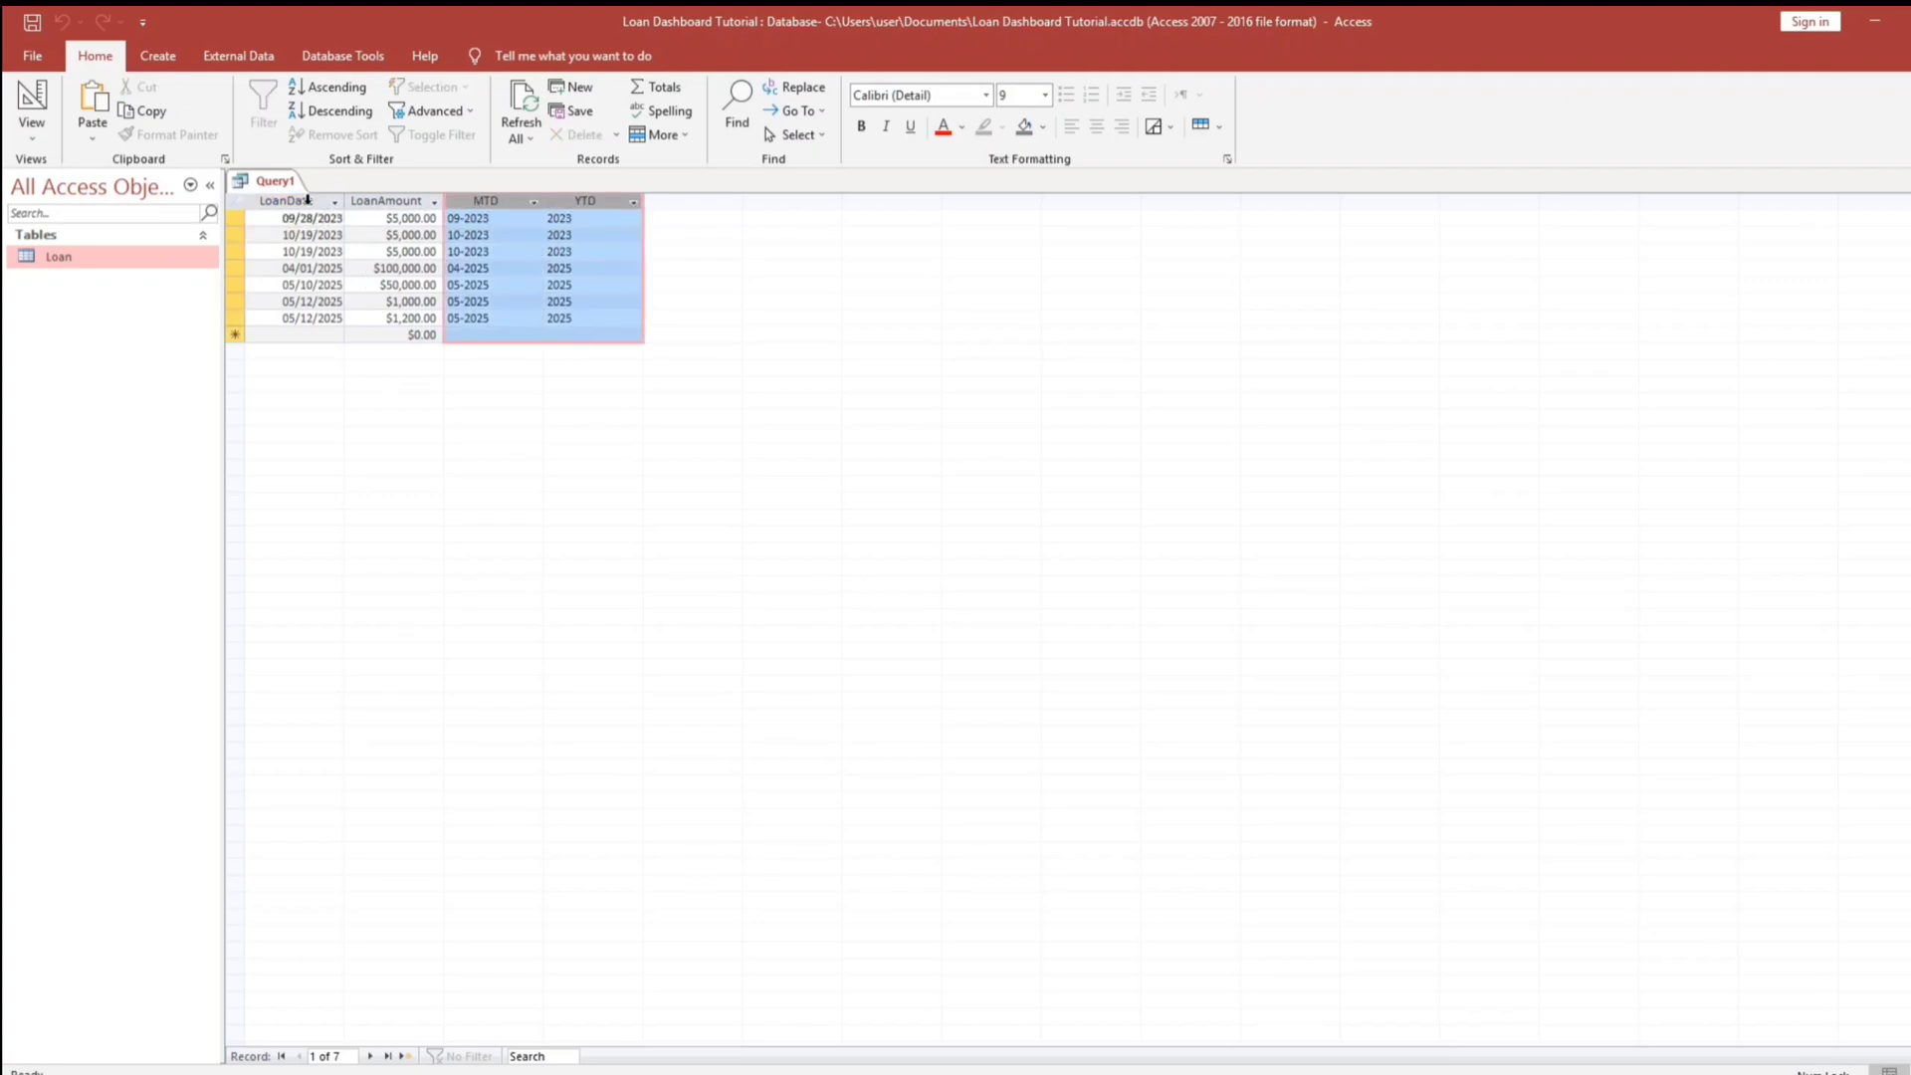
pyautogui.click(299, 204)
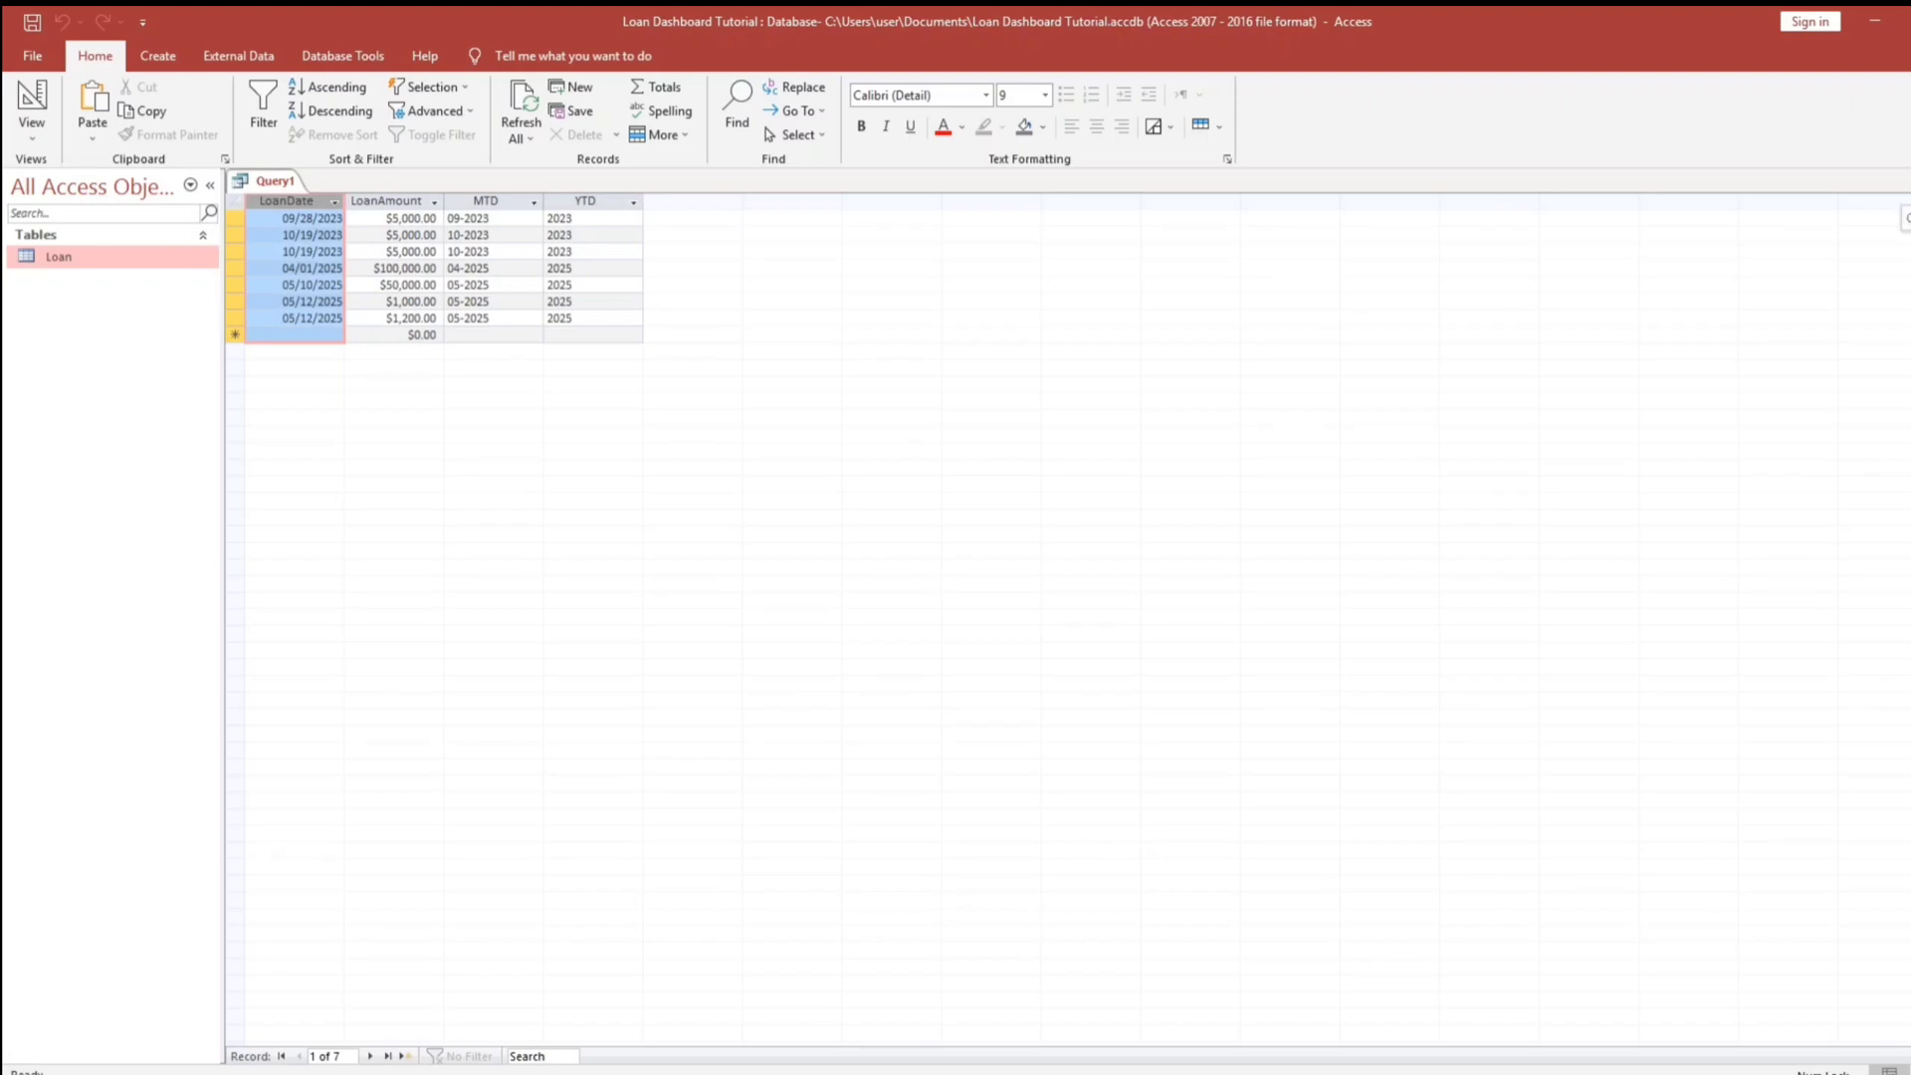
pyautogui.click(1901, 181)
pyautogui.press('Return')
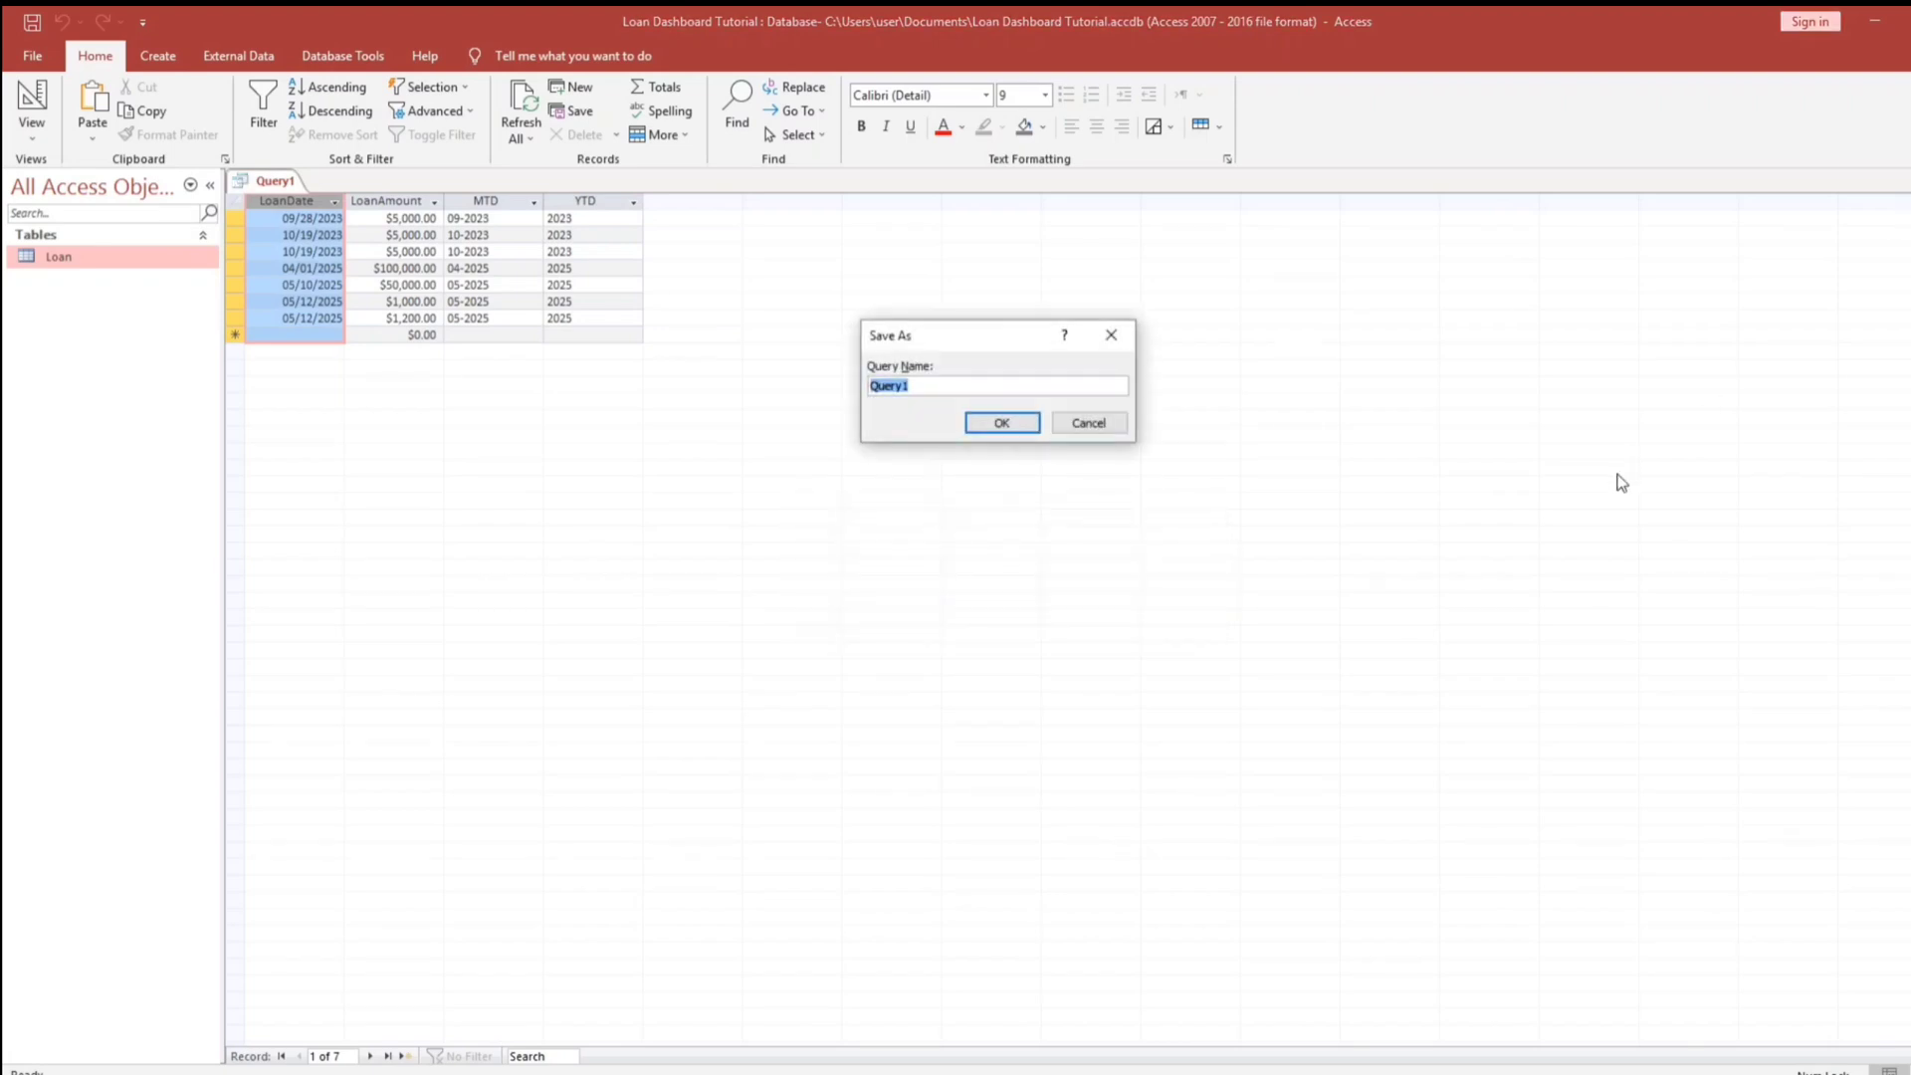
pyautogui.write('Released_Loan')
pyautogui.write('_Va')
pyautogui.write('alyti')
pyautogui.write('cs')
pyautogui.press('Return')
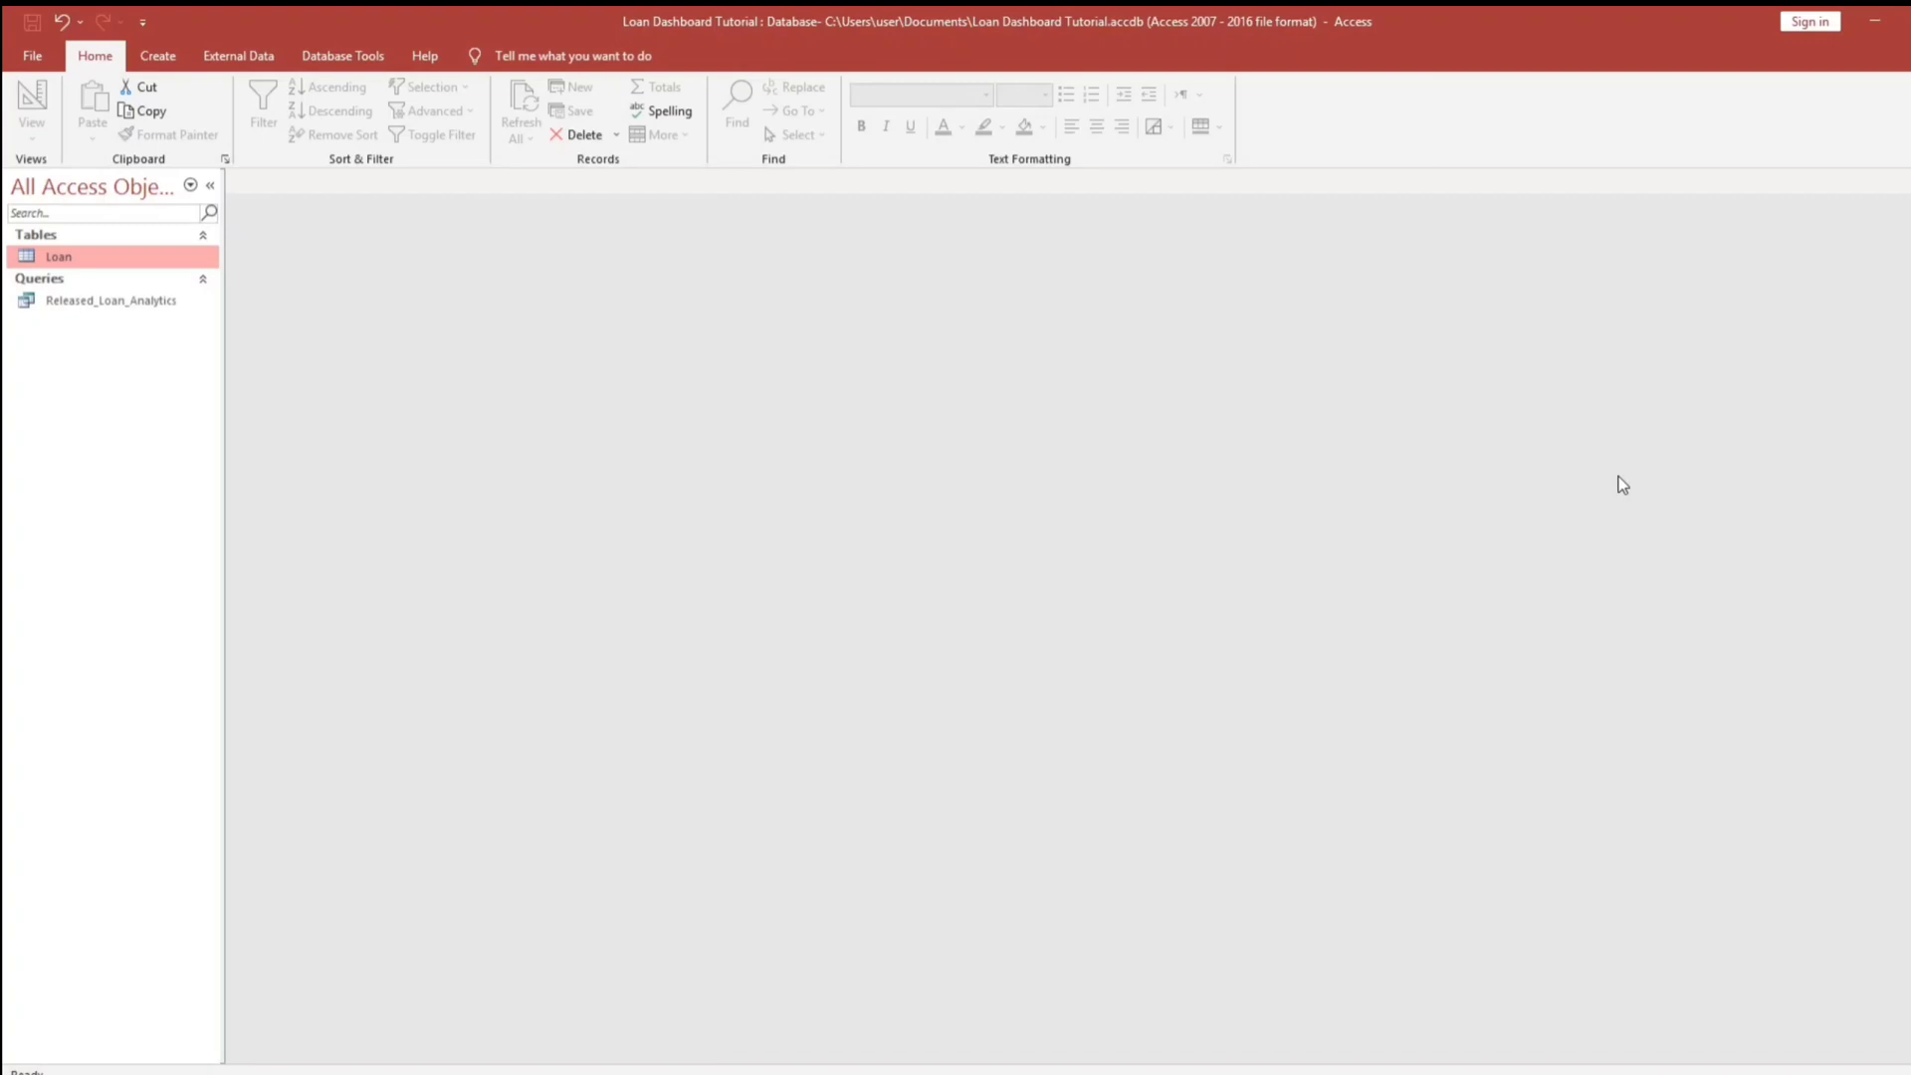
# - Create a blank form in Design View and shrink its detail area
pyautogui.click(150, 67)
pyautogui.click(474, 102)
pyautogui.rightClick(568, 412)
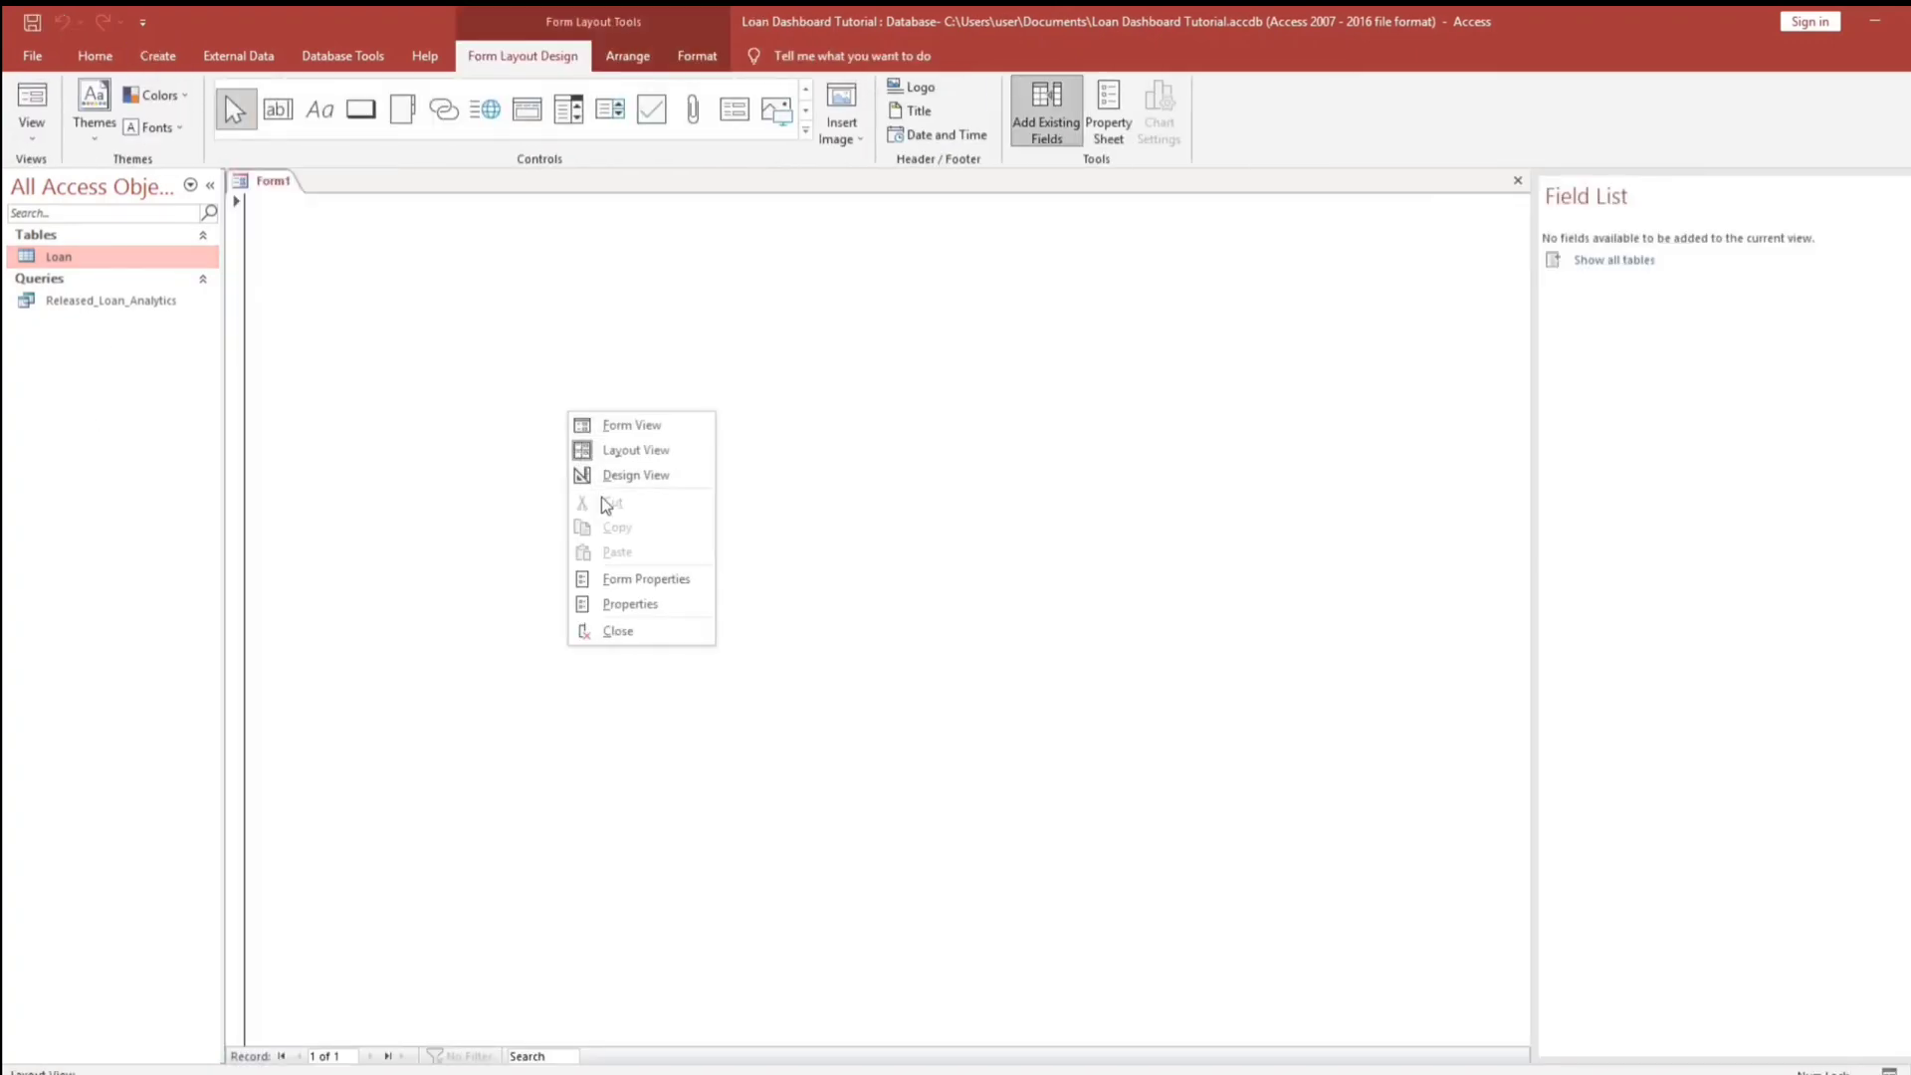
pyautogui.click(610, 474)
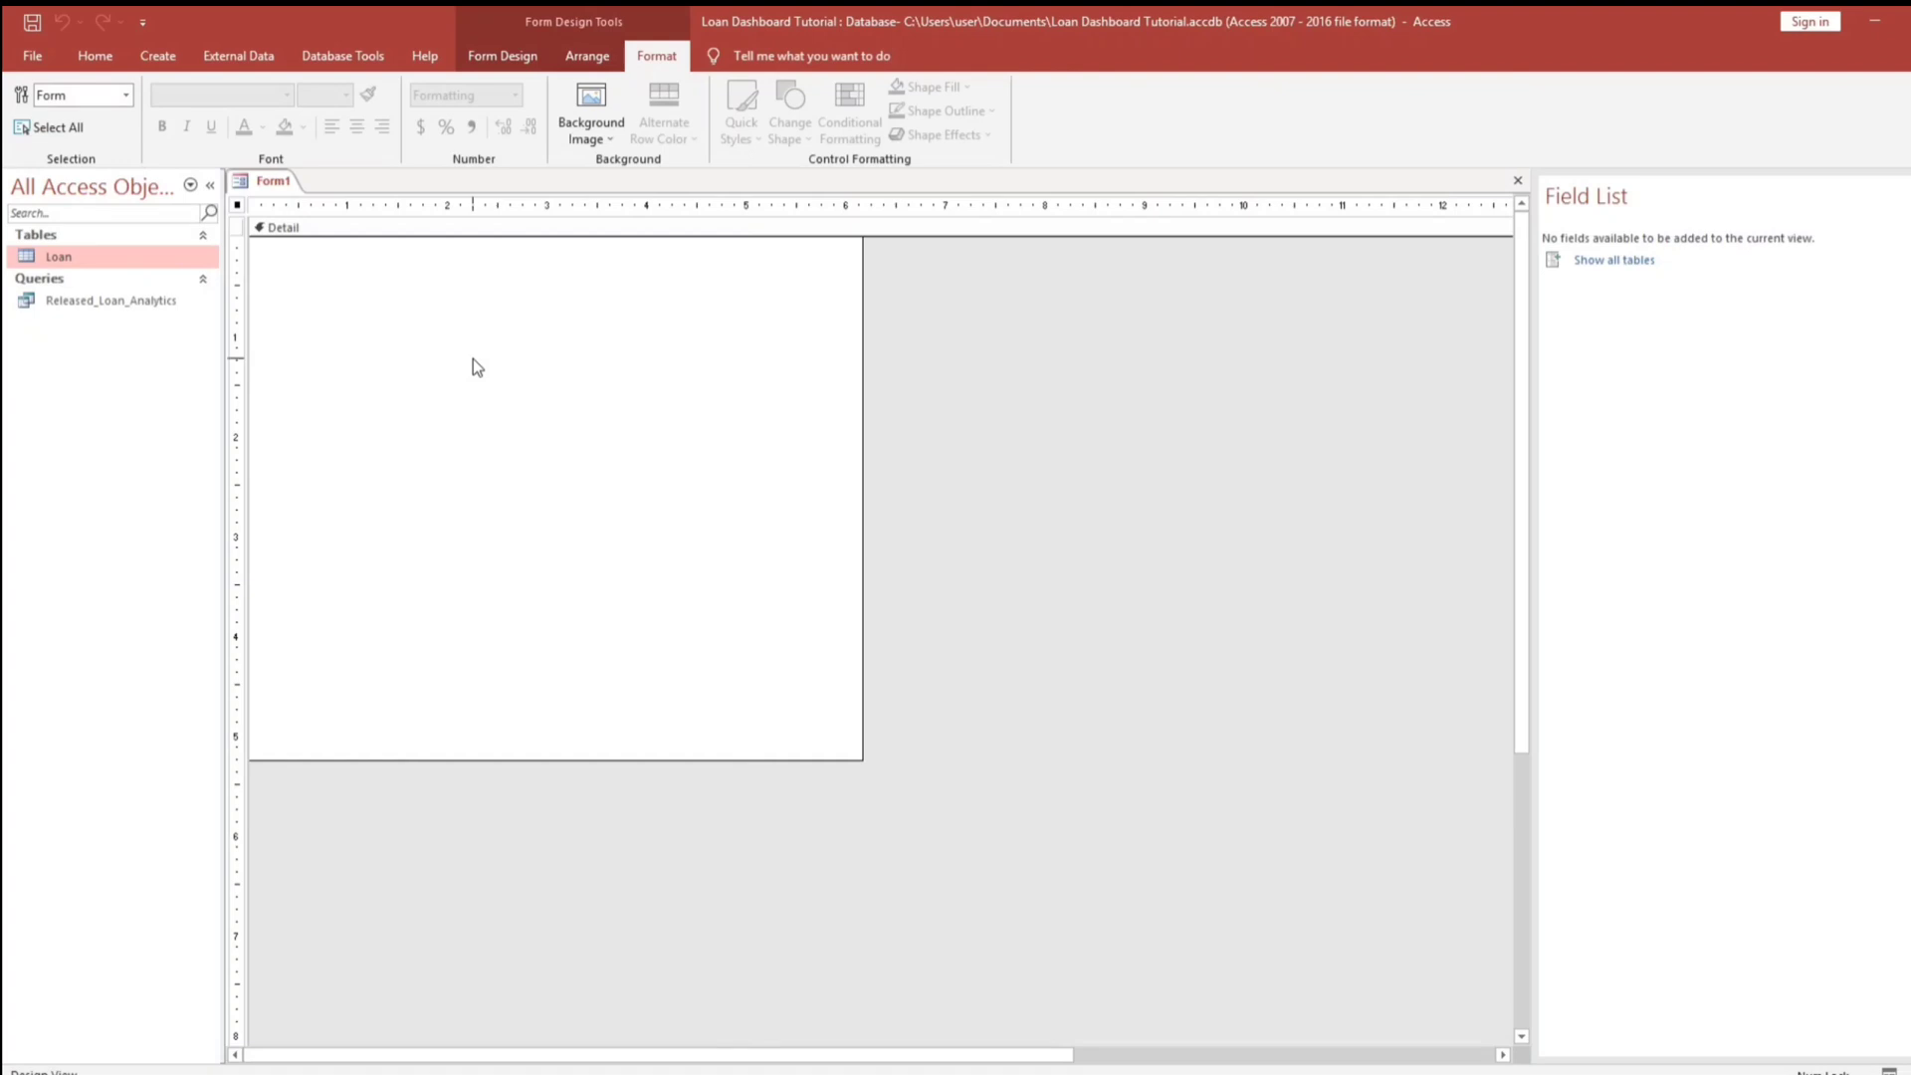
pyautogui.click(474, 366)
pyautogui.moveTo(862, 759); pyautogui.dragTo(854, 589)
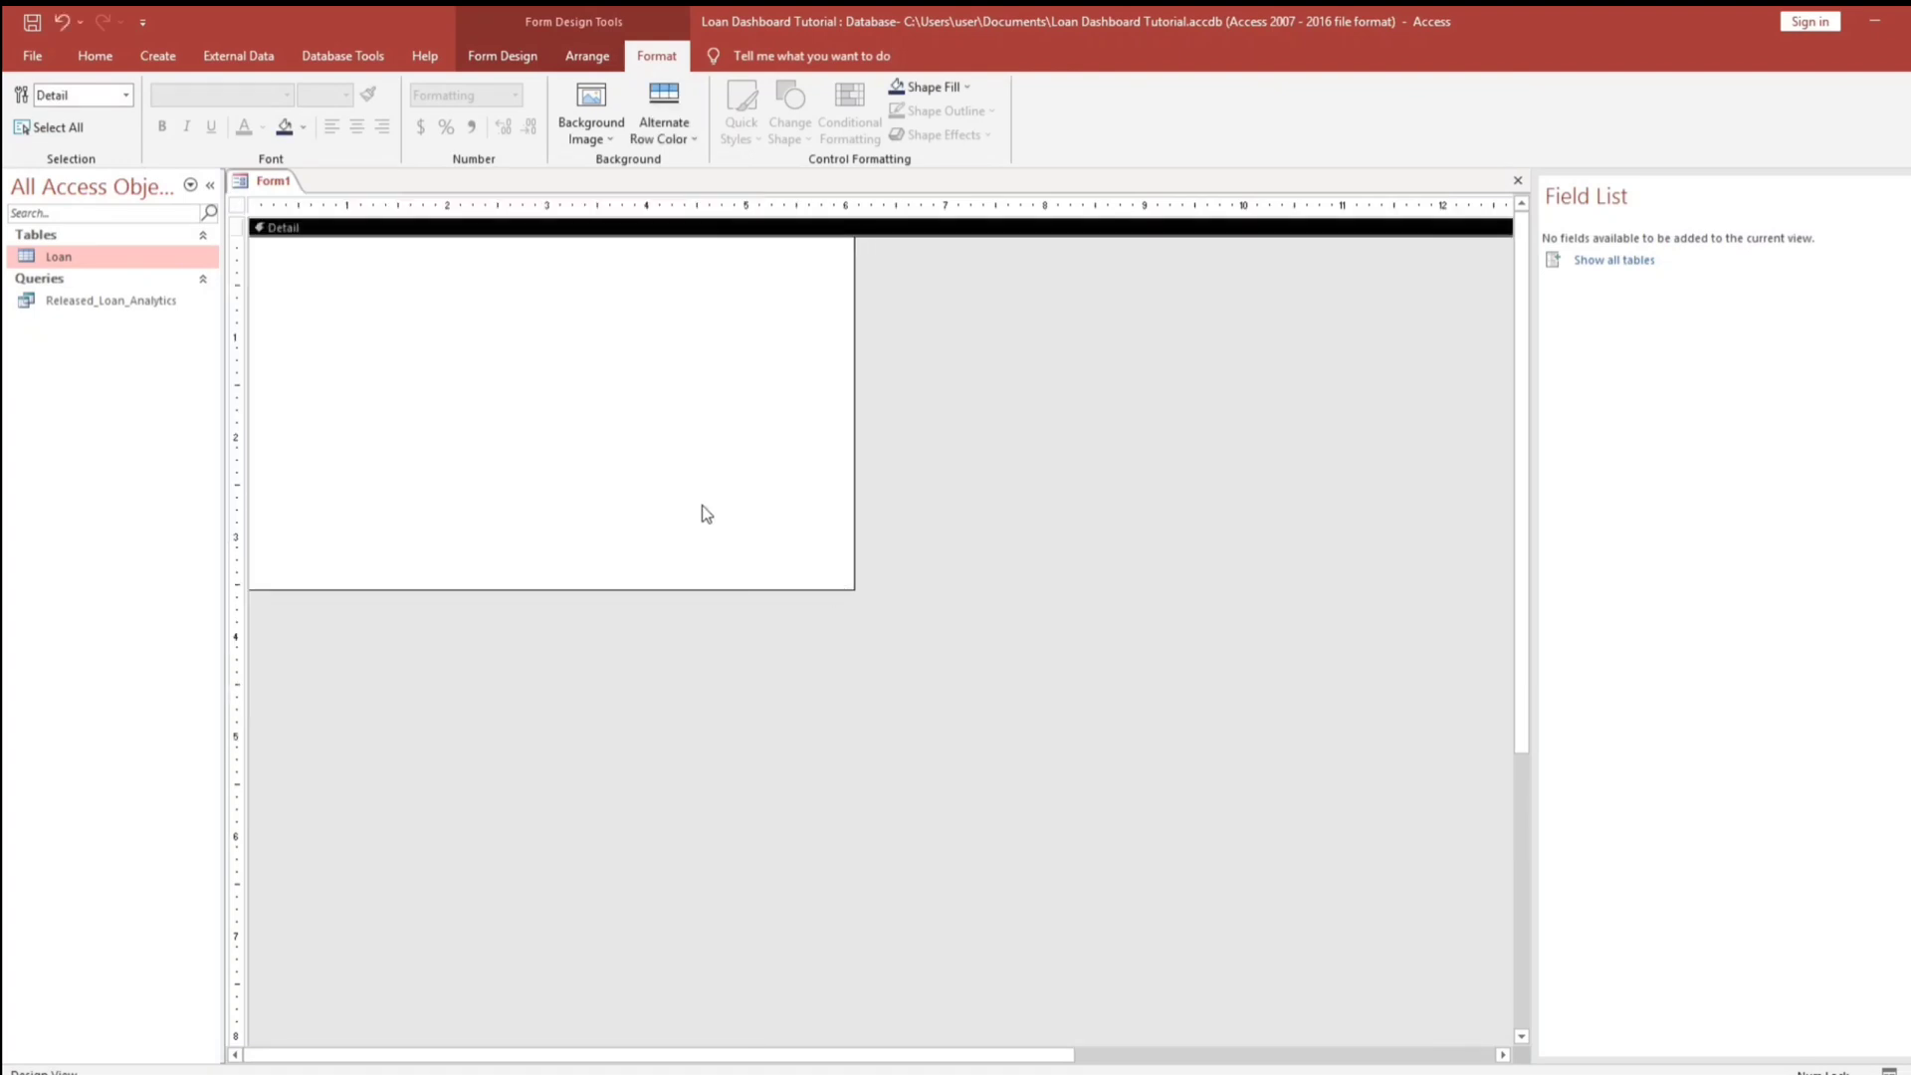
# - Set the form's Record Selectors and Navigation Buttons to No and Auto Center to Yes
pyautogui.click(511, 60)
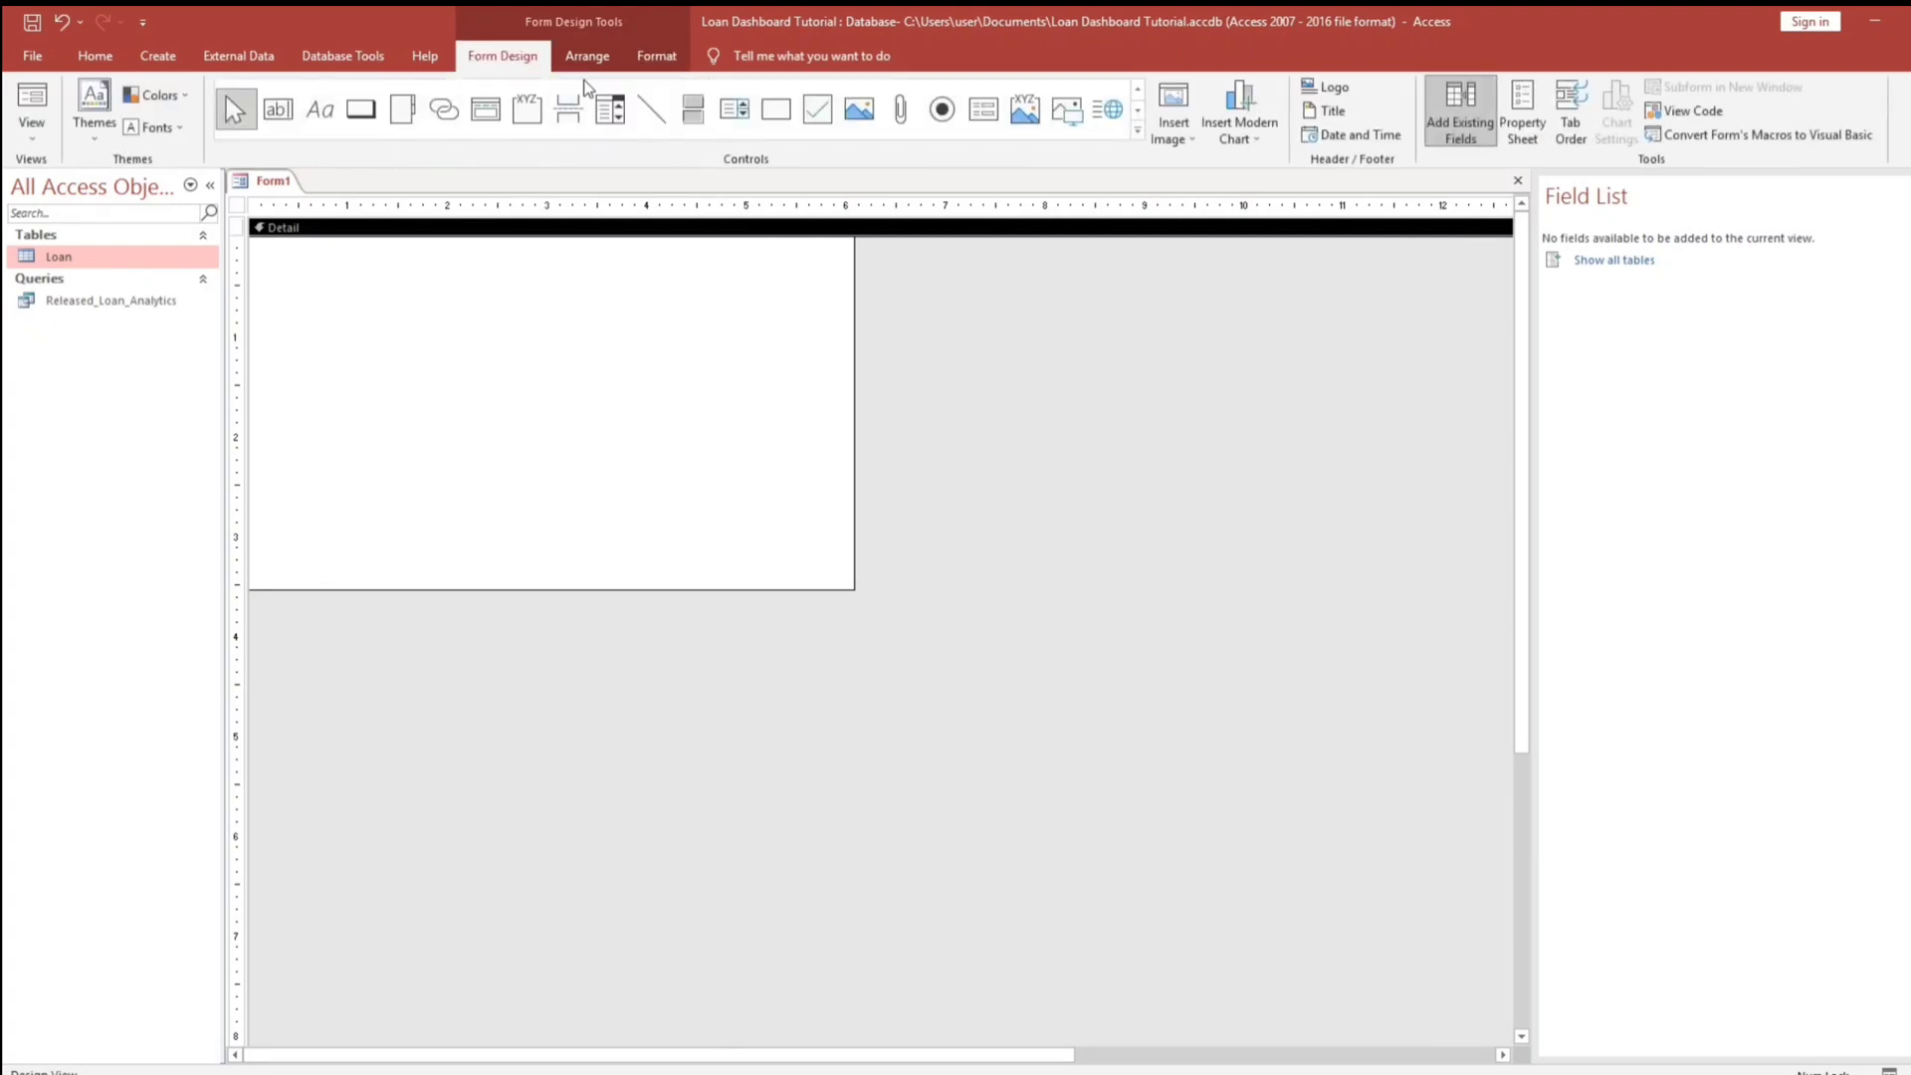
pyautogui.click(236, 204)
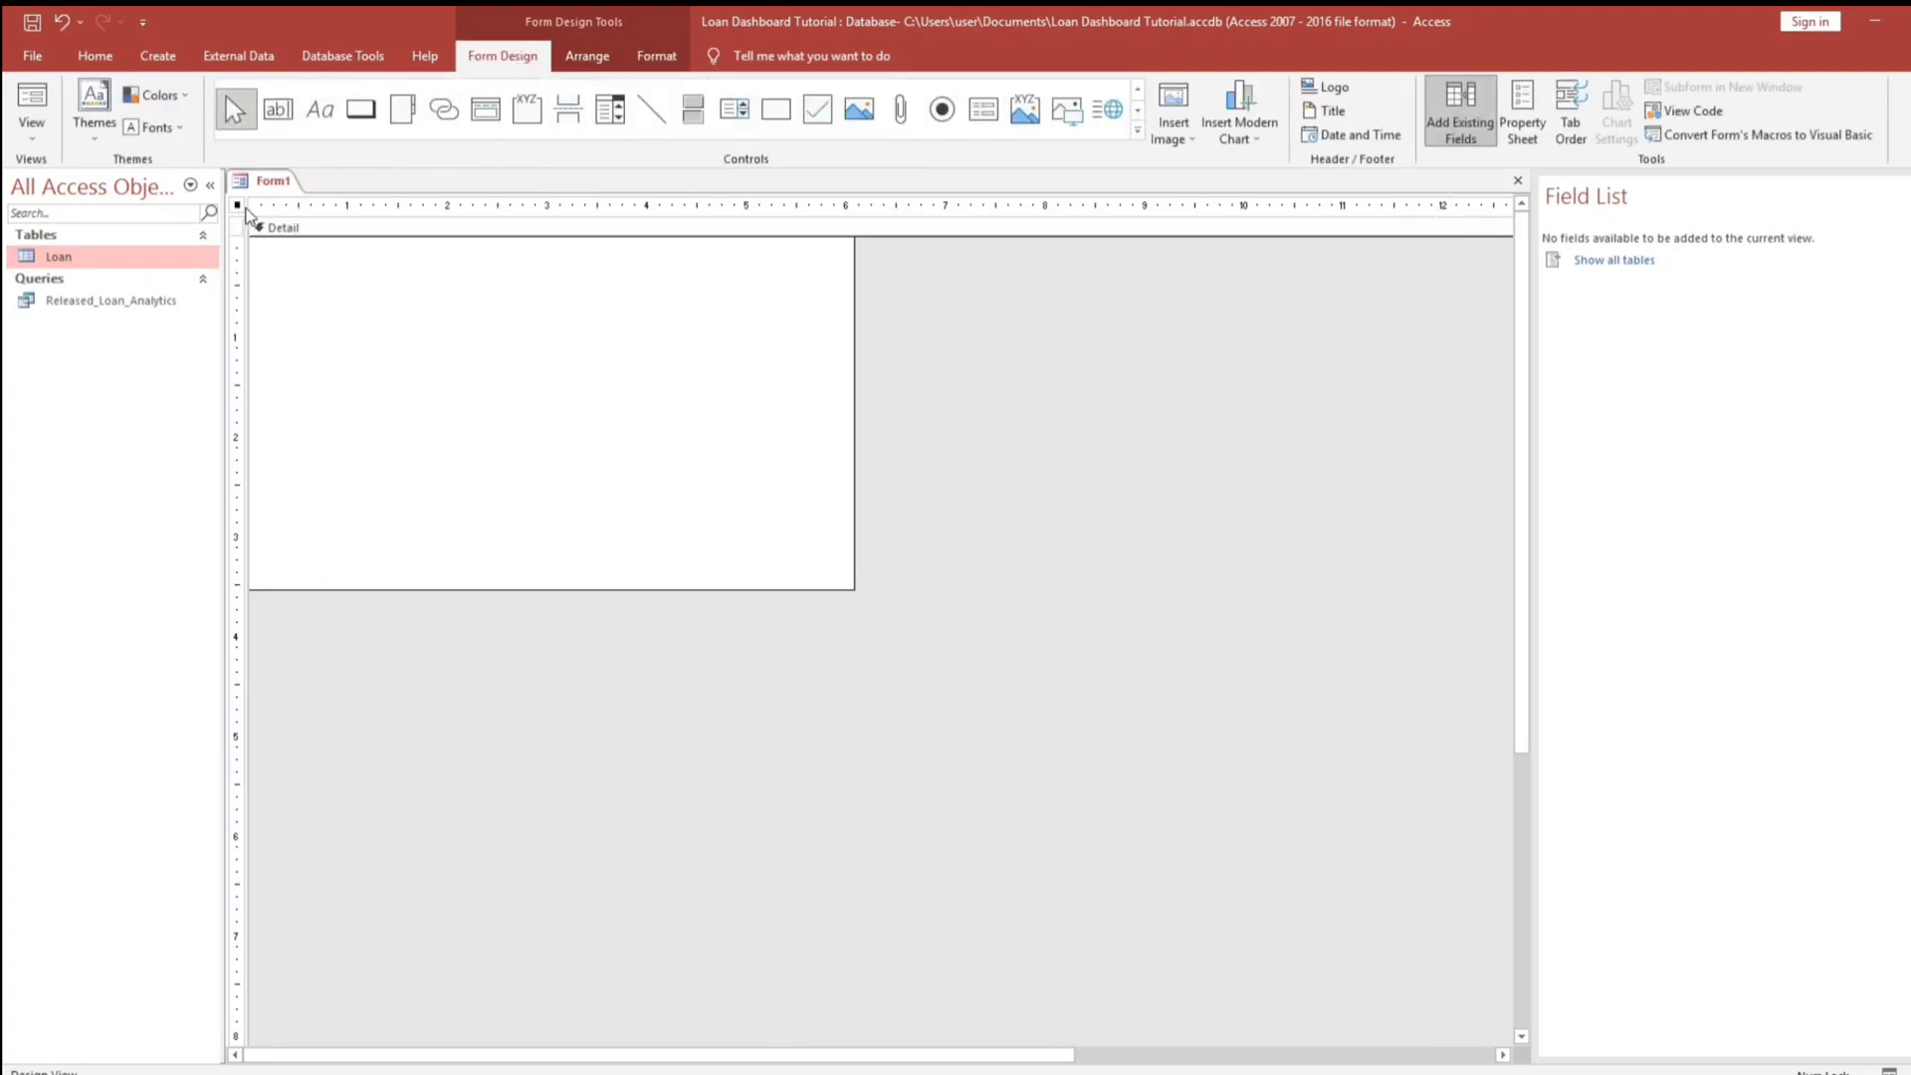
pyautogui.click(1508, 114)
pyautogui.click(1696, 284)
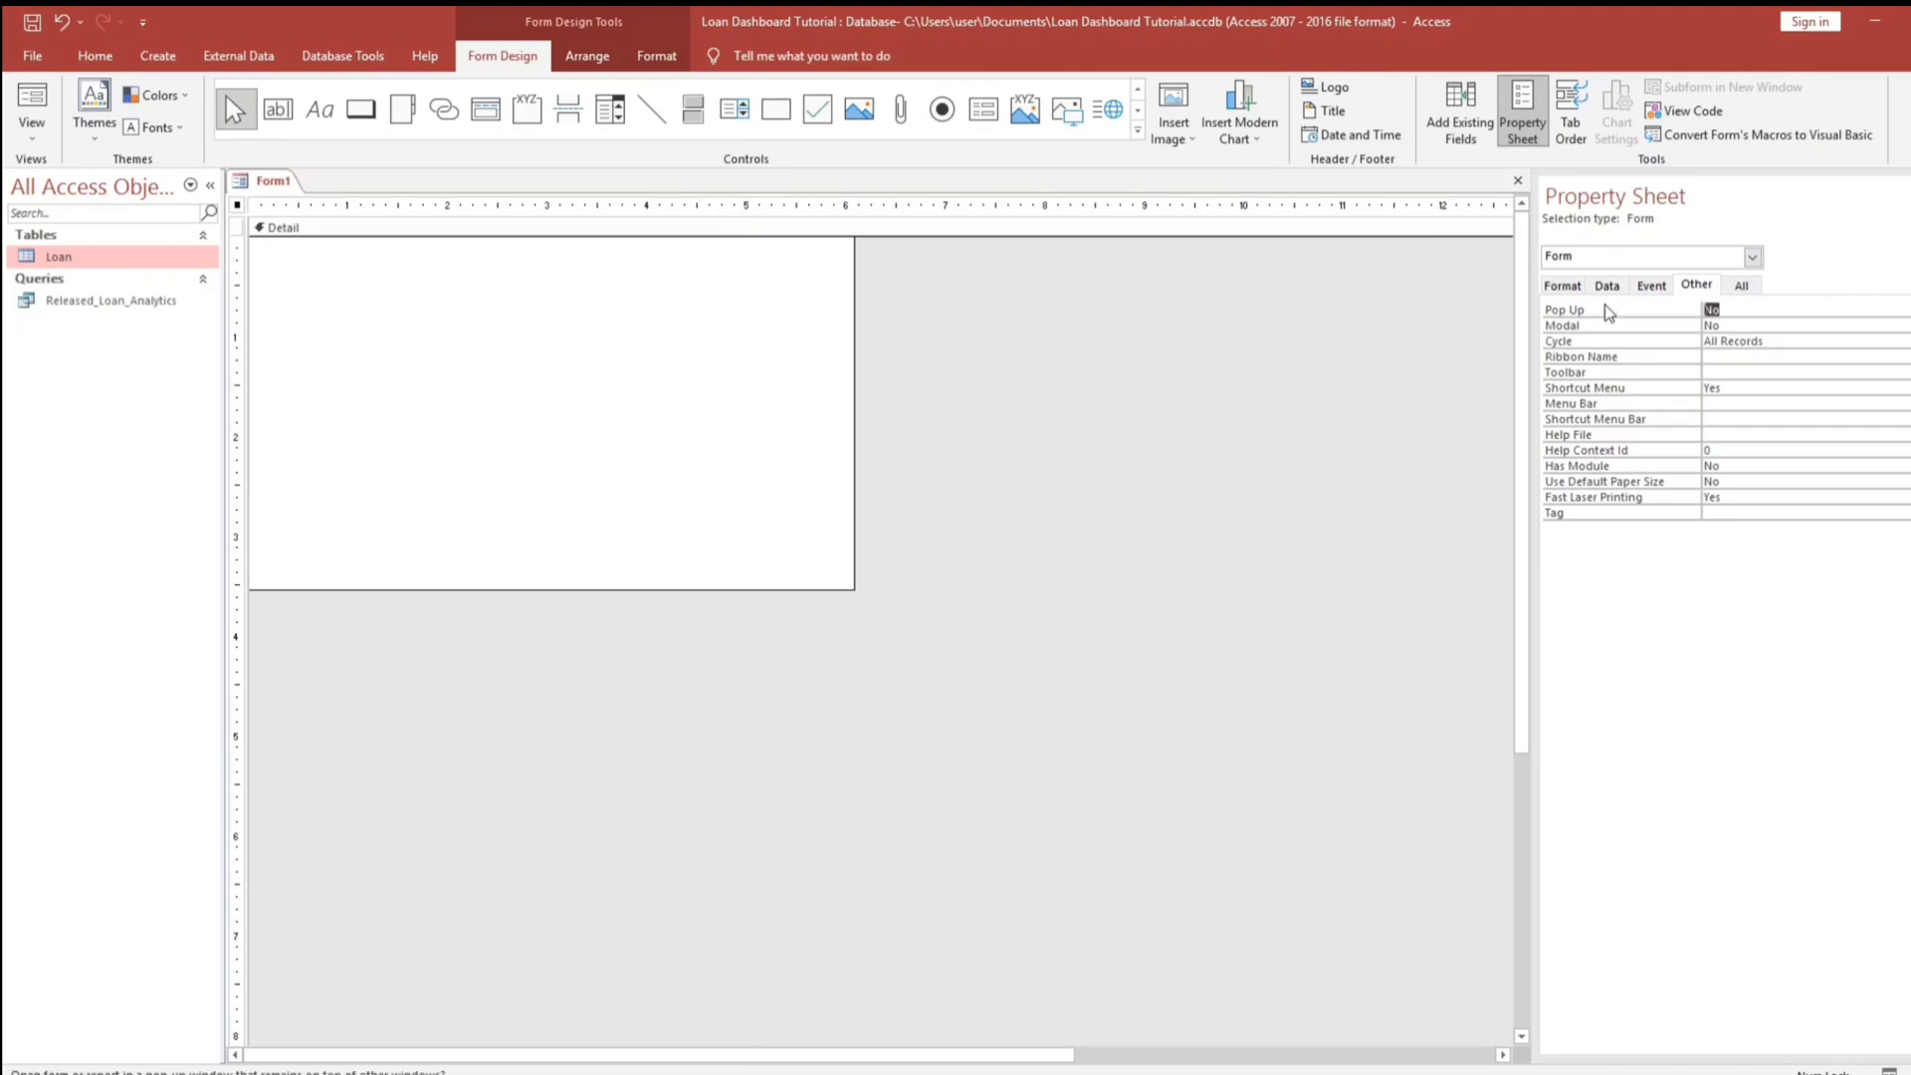
pyautogui.click(1561, 286)
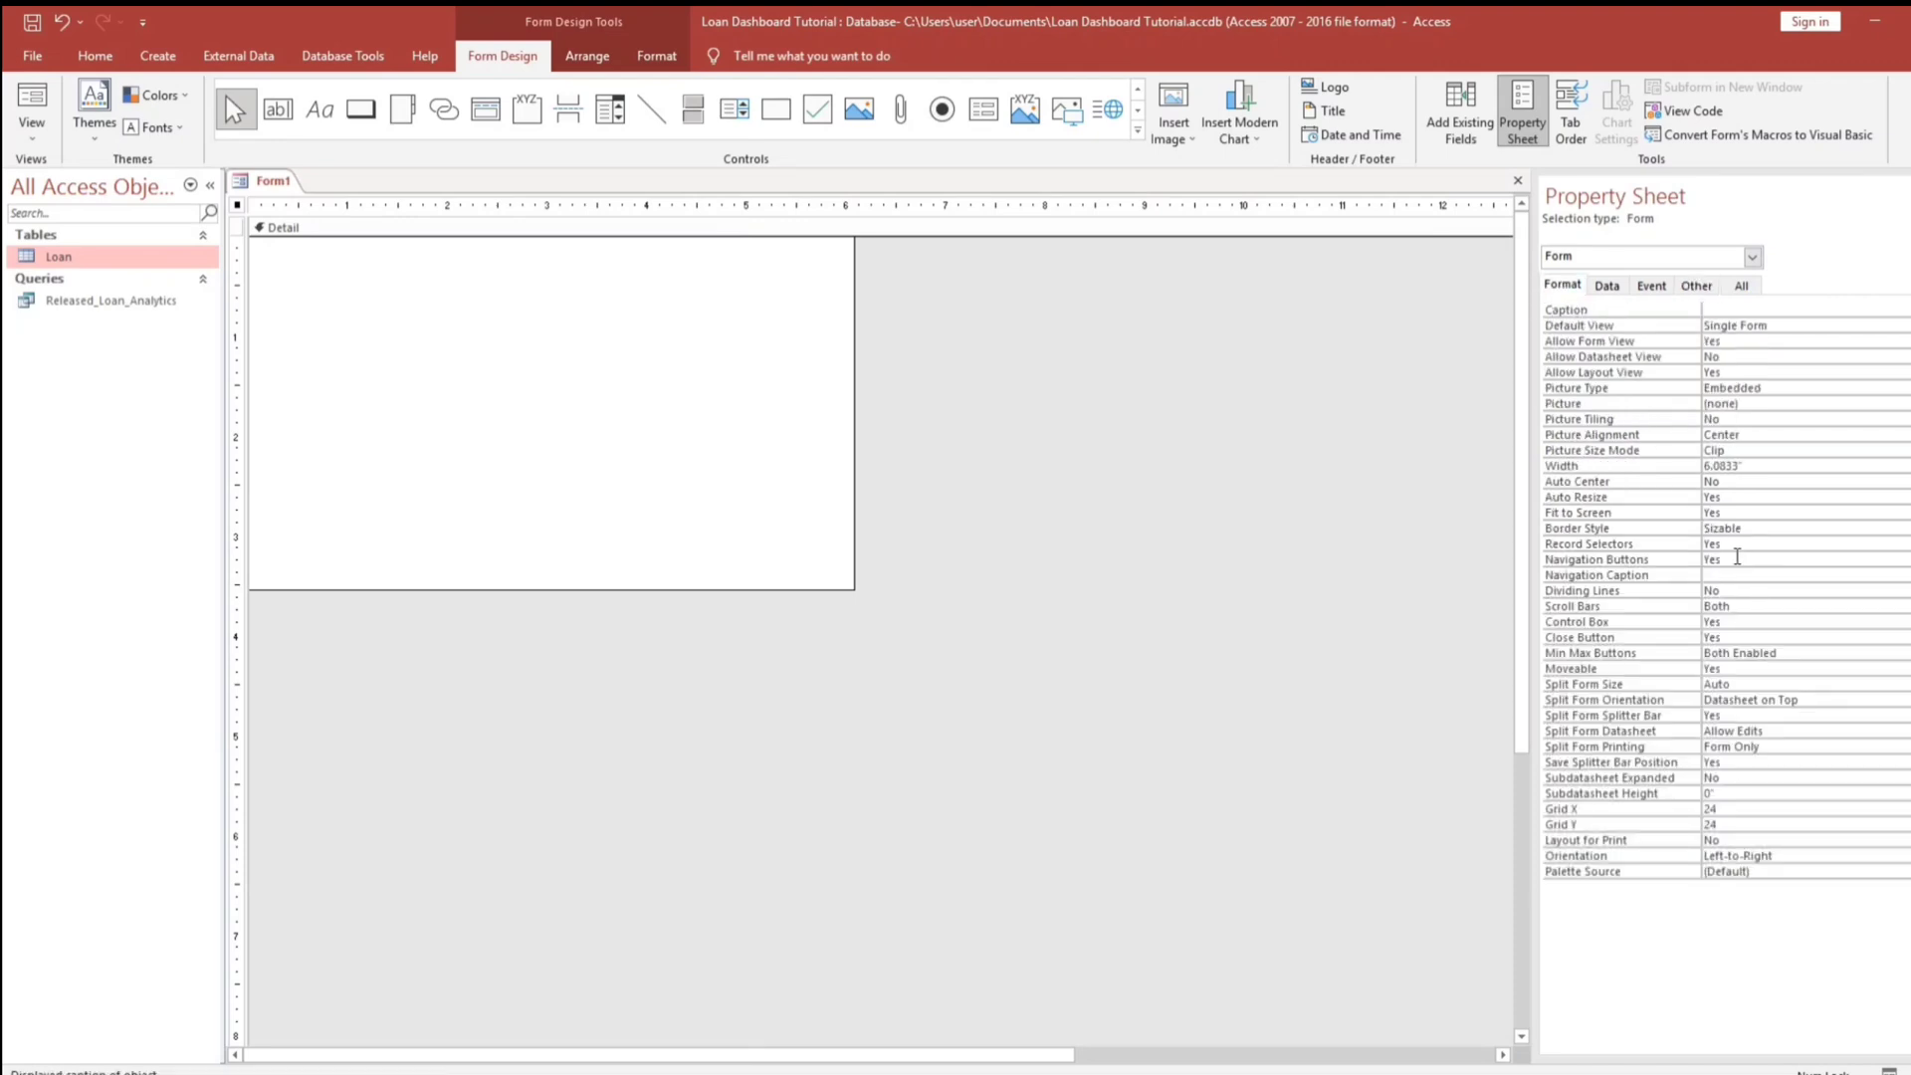
pyautogui.click(1712, 544)
pyautogui.doubleClick(1620, 544)
pyautogui.doubleClick(1712, 559)
pyautogui.click(1704, 482)
pyautogui.write('y')
pyautogui.click(1788, 543)
# - Preview the form in Form View and go back to Design View
pyautogui.click(659, 433)
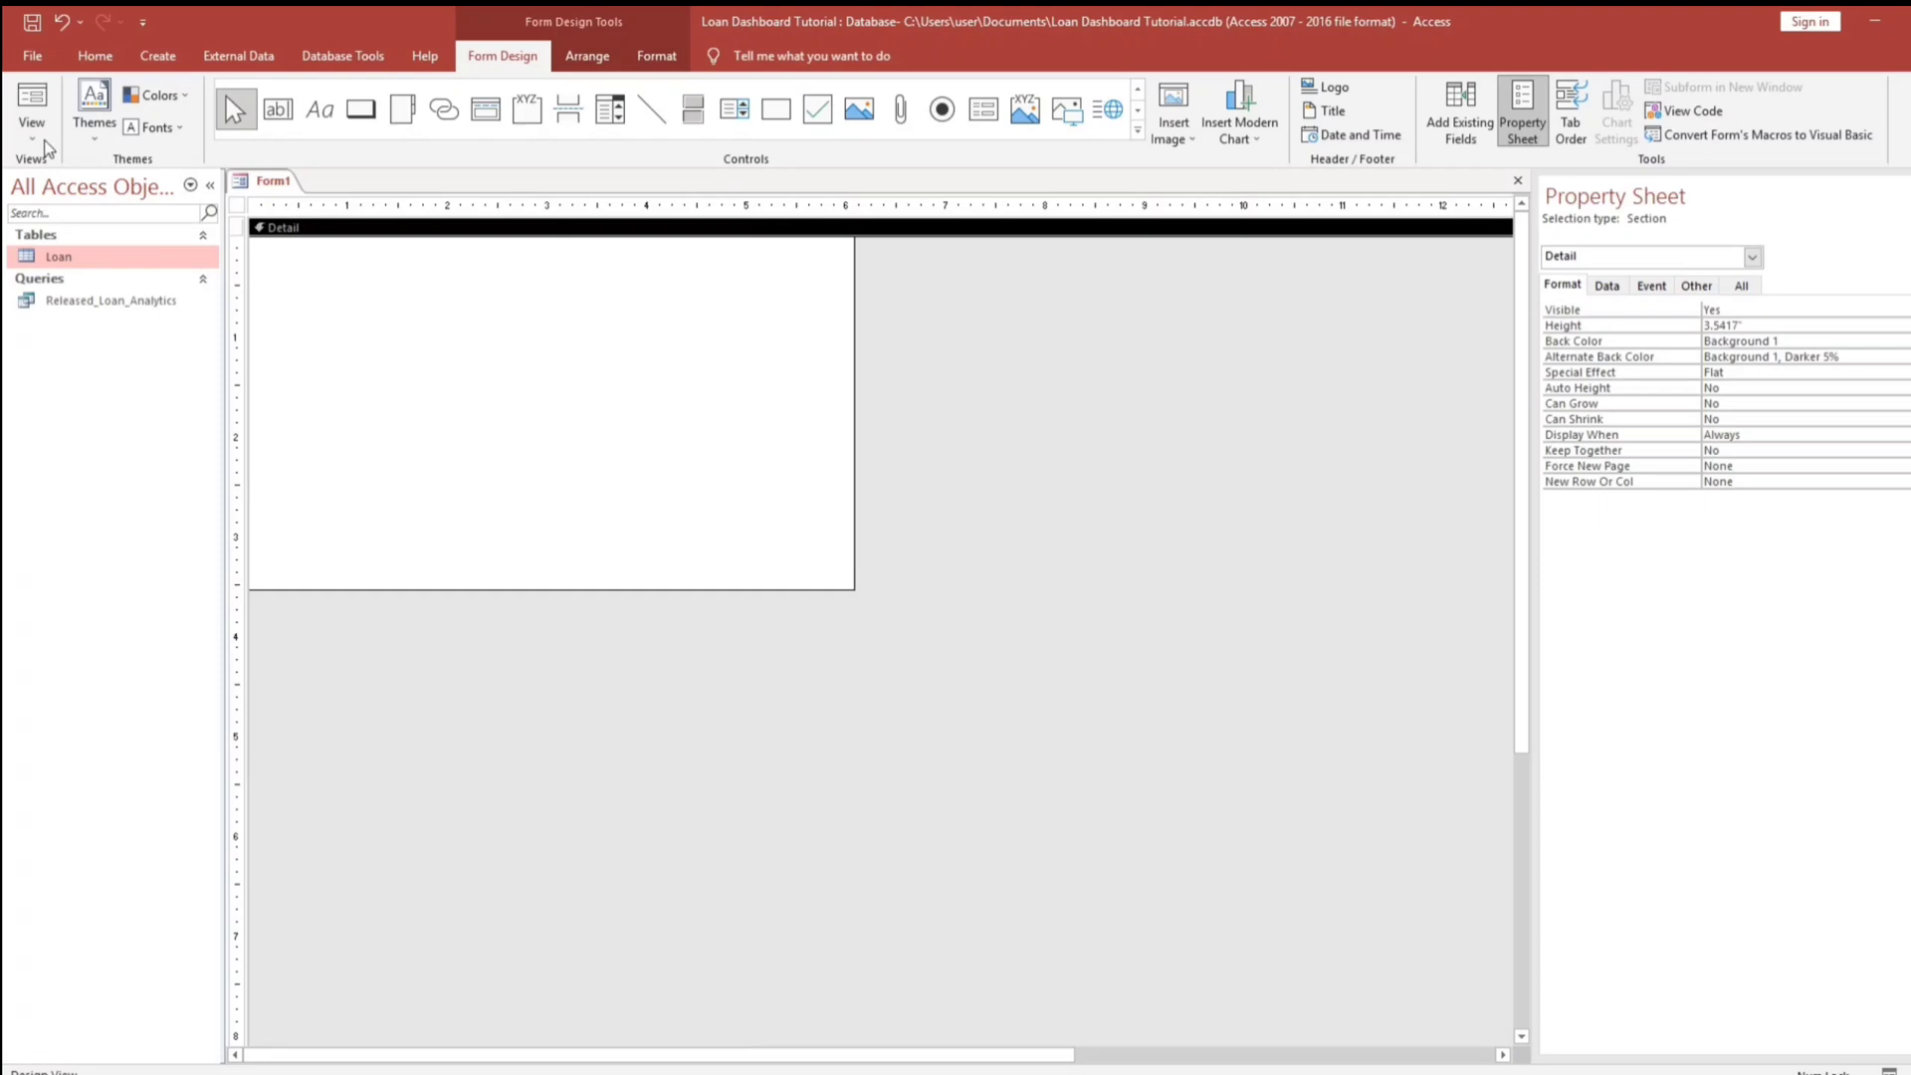
pyautogui.click(32, 102)
pyautogui.rightClick(505, 274)
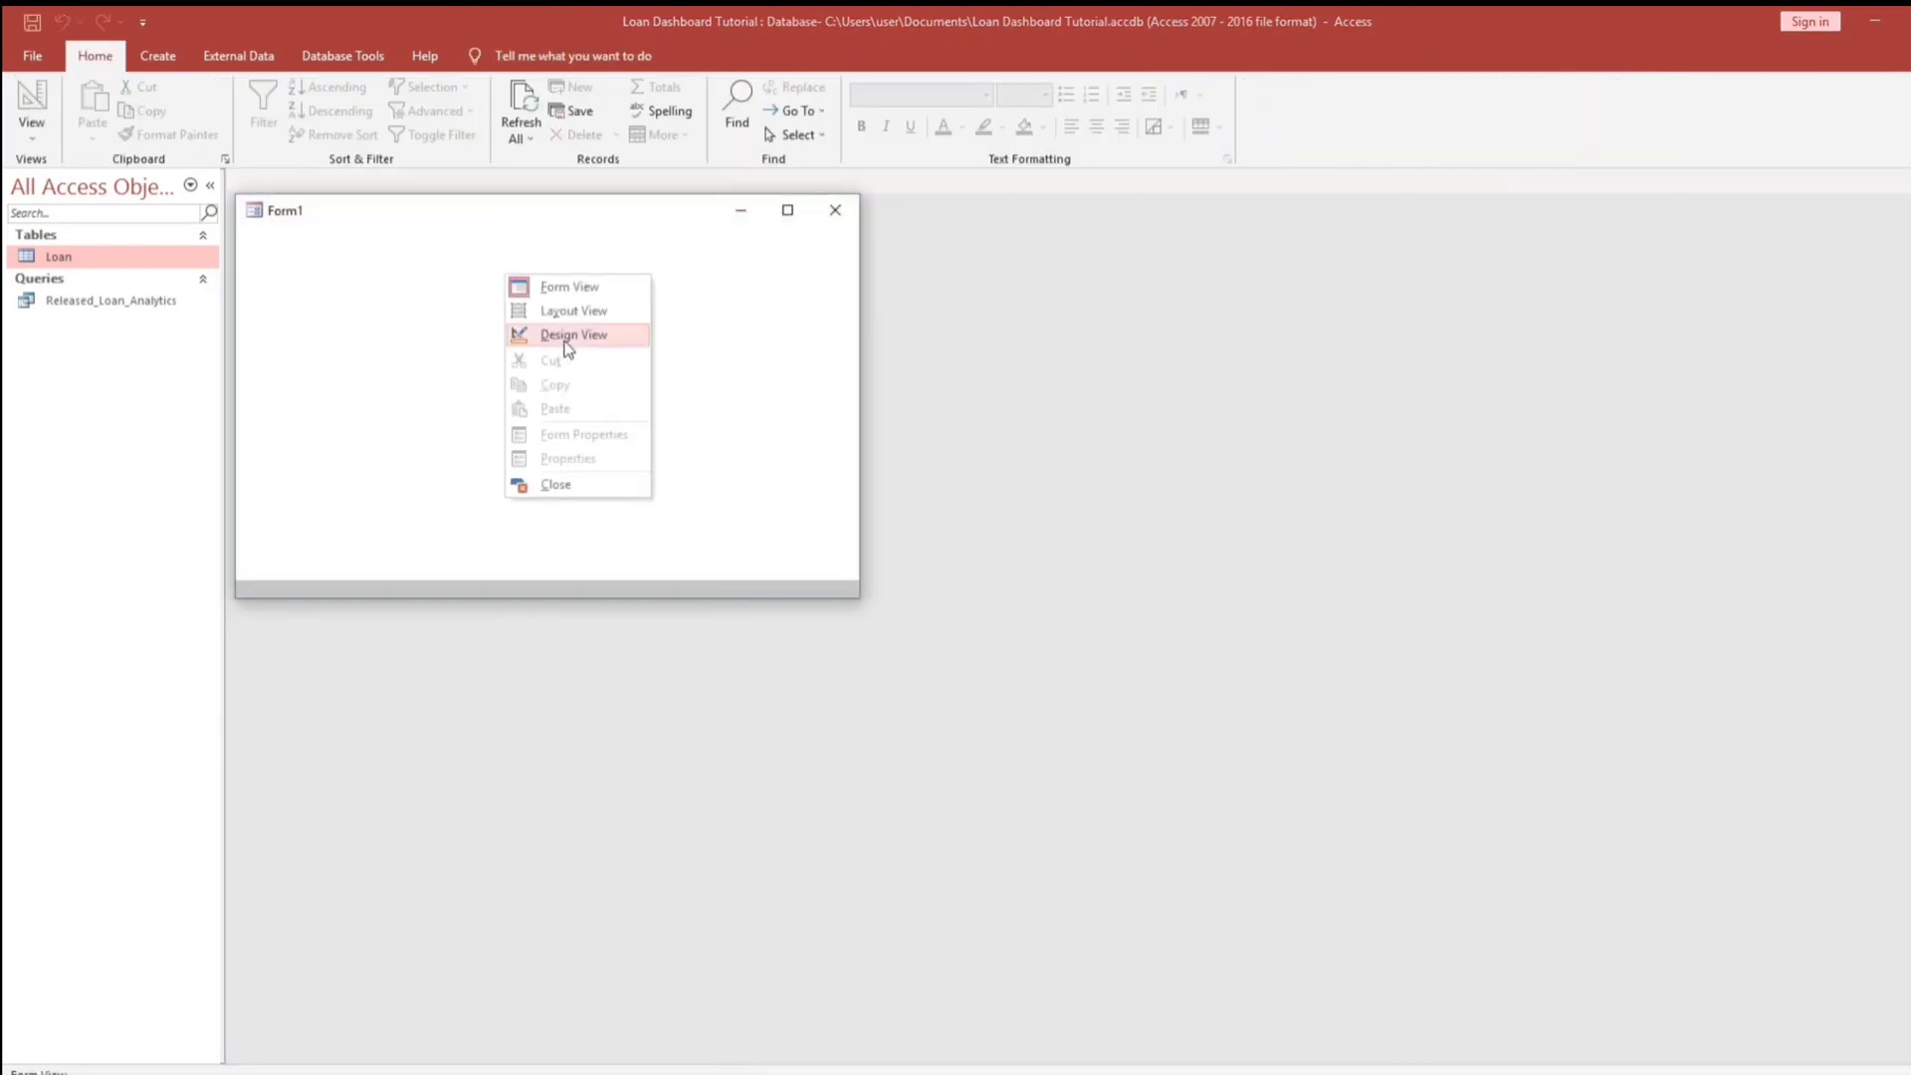
pyautogui.click(566, 338)
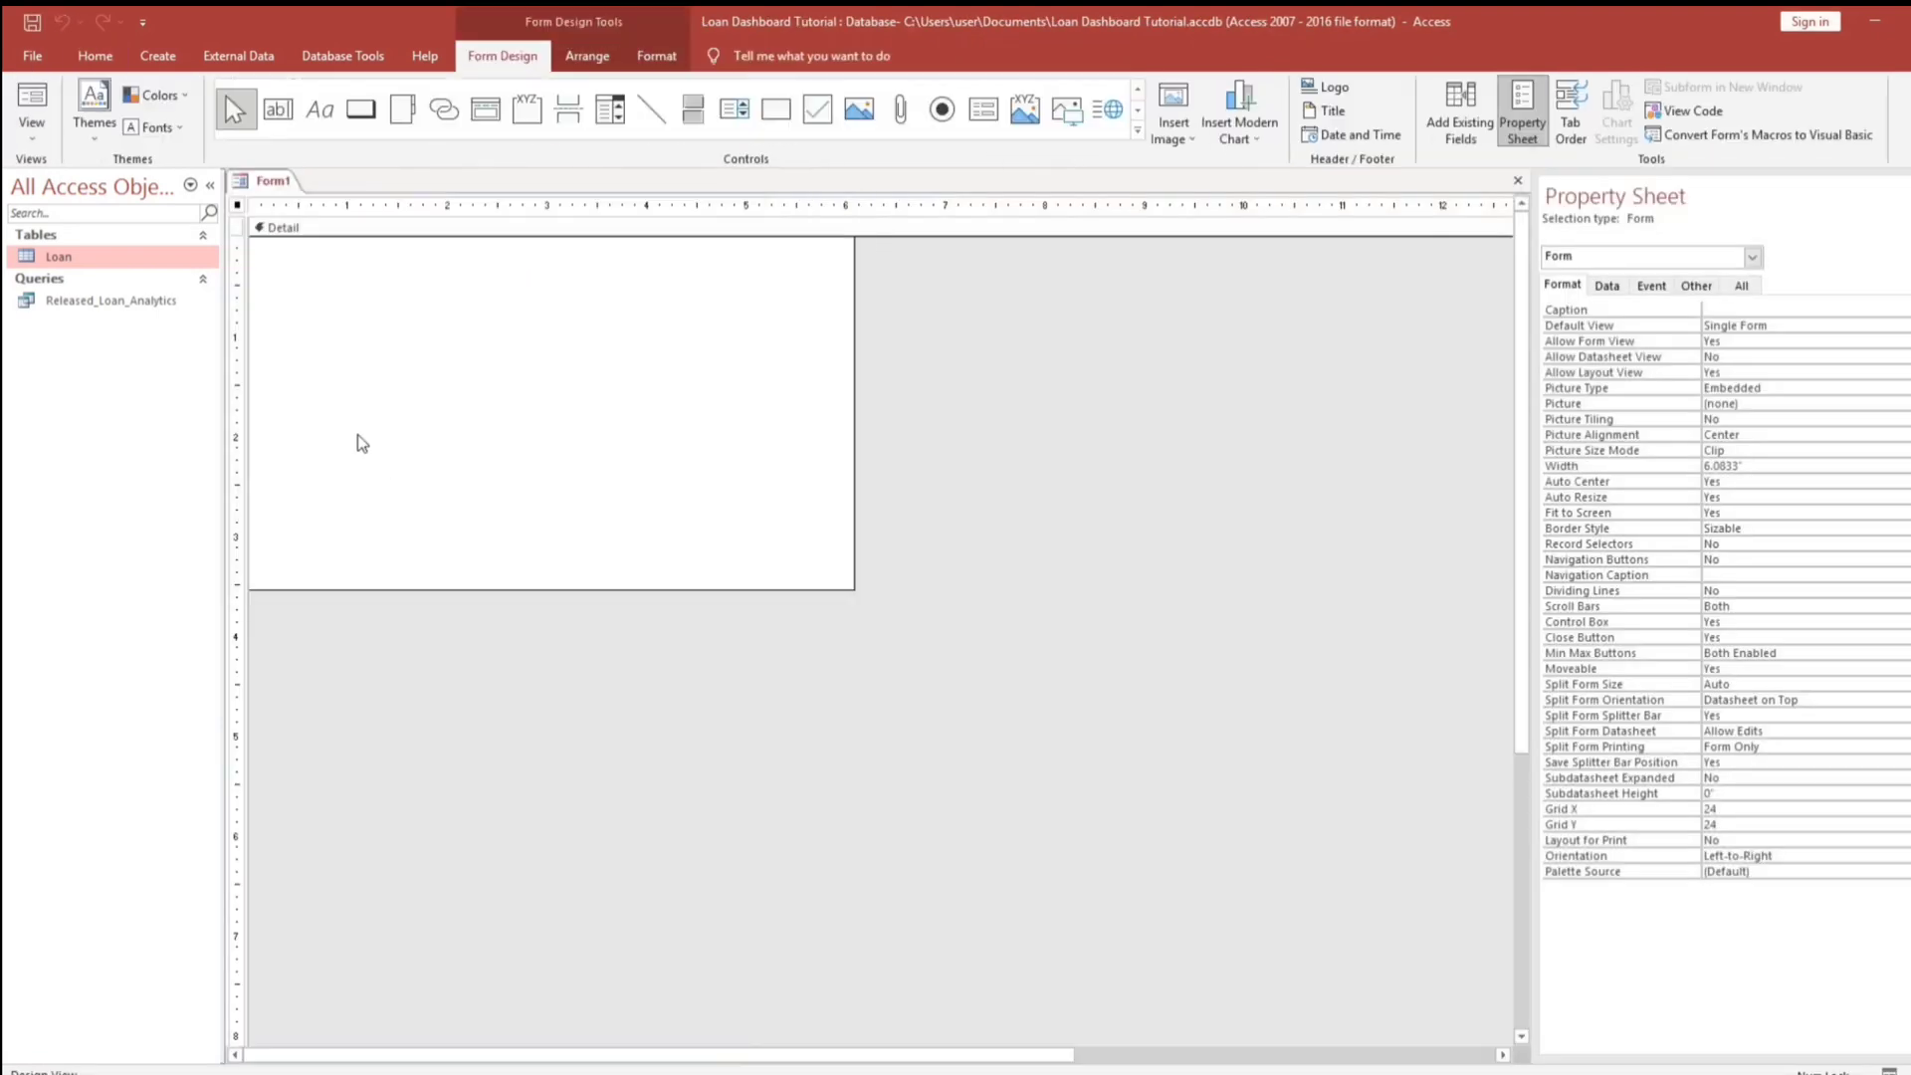
# - Place a widened unbound text box on the form with its Text0 label moved beneath it
pyautogui.click(278, 111)
pyautogui.click(327, 316)
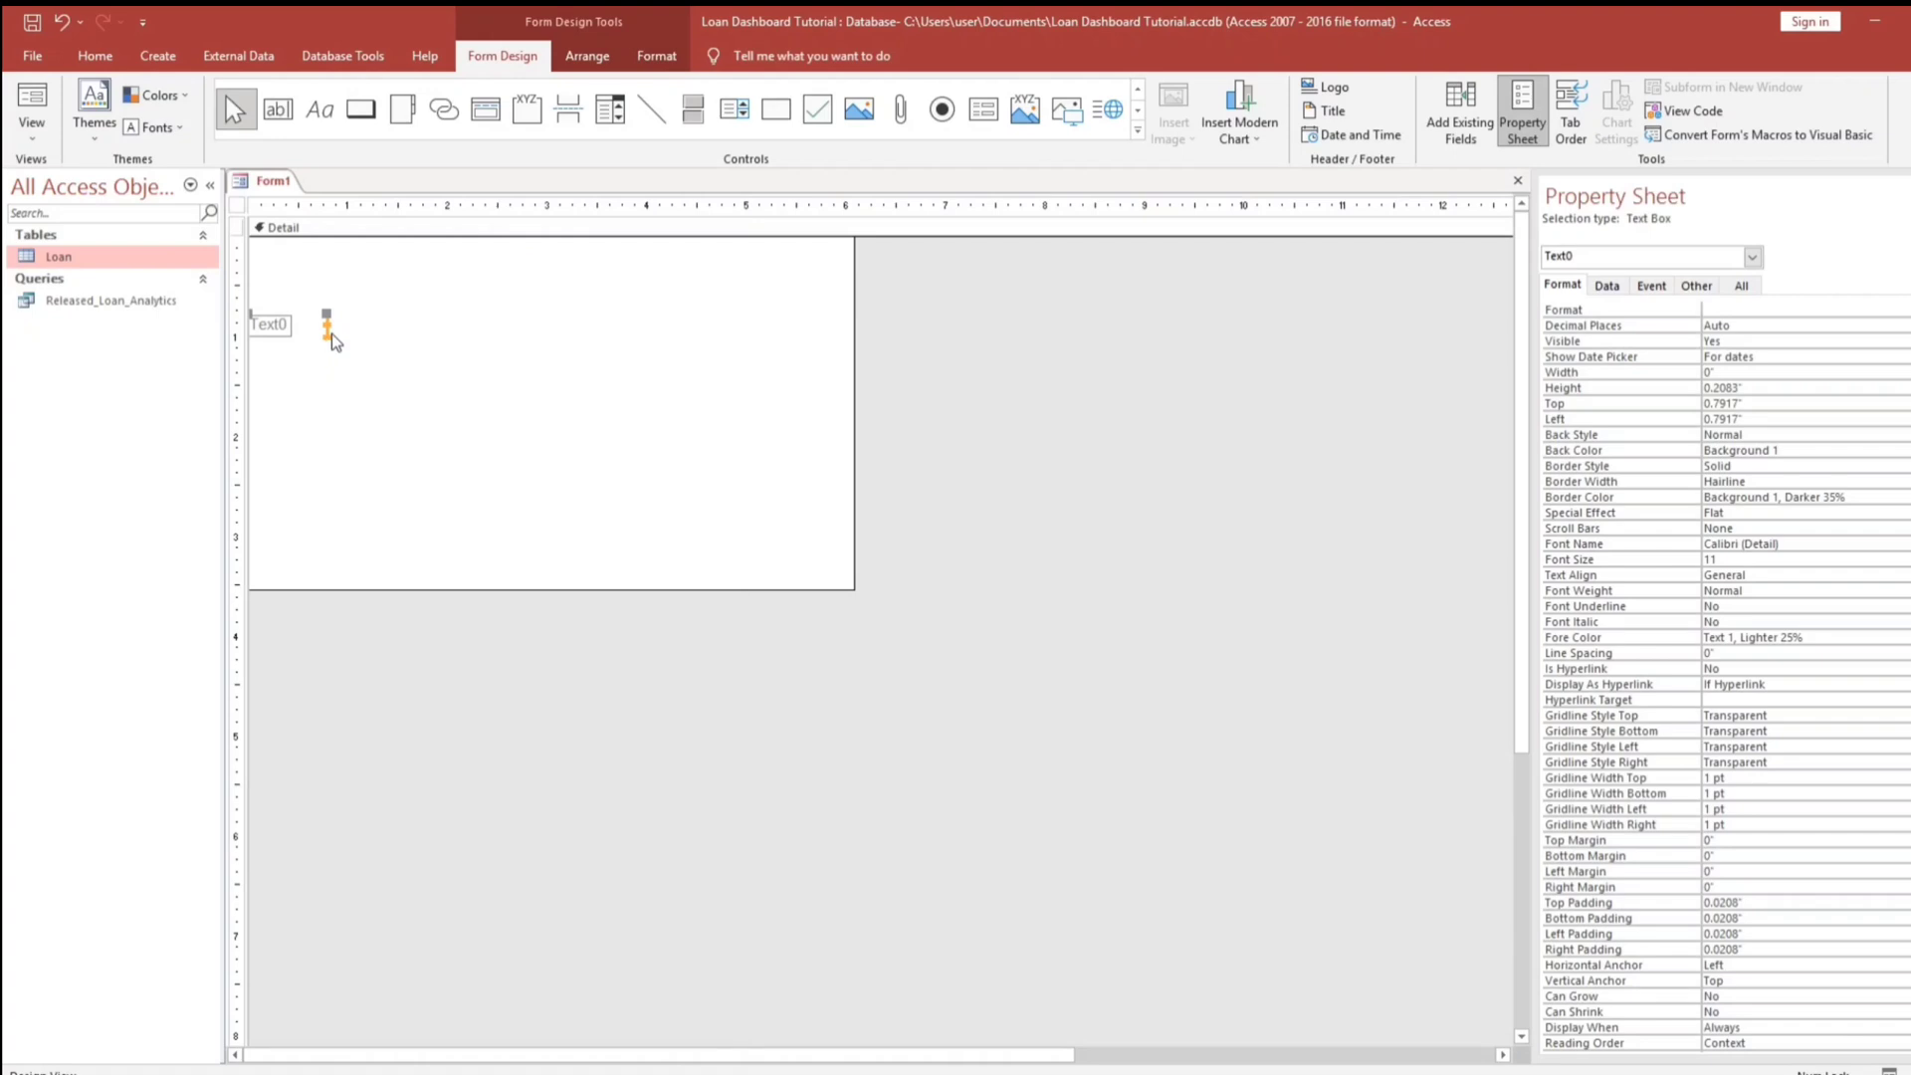
pyautogui.moveTo(328, 324); pyautogui.dragTo(419, 322)
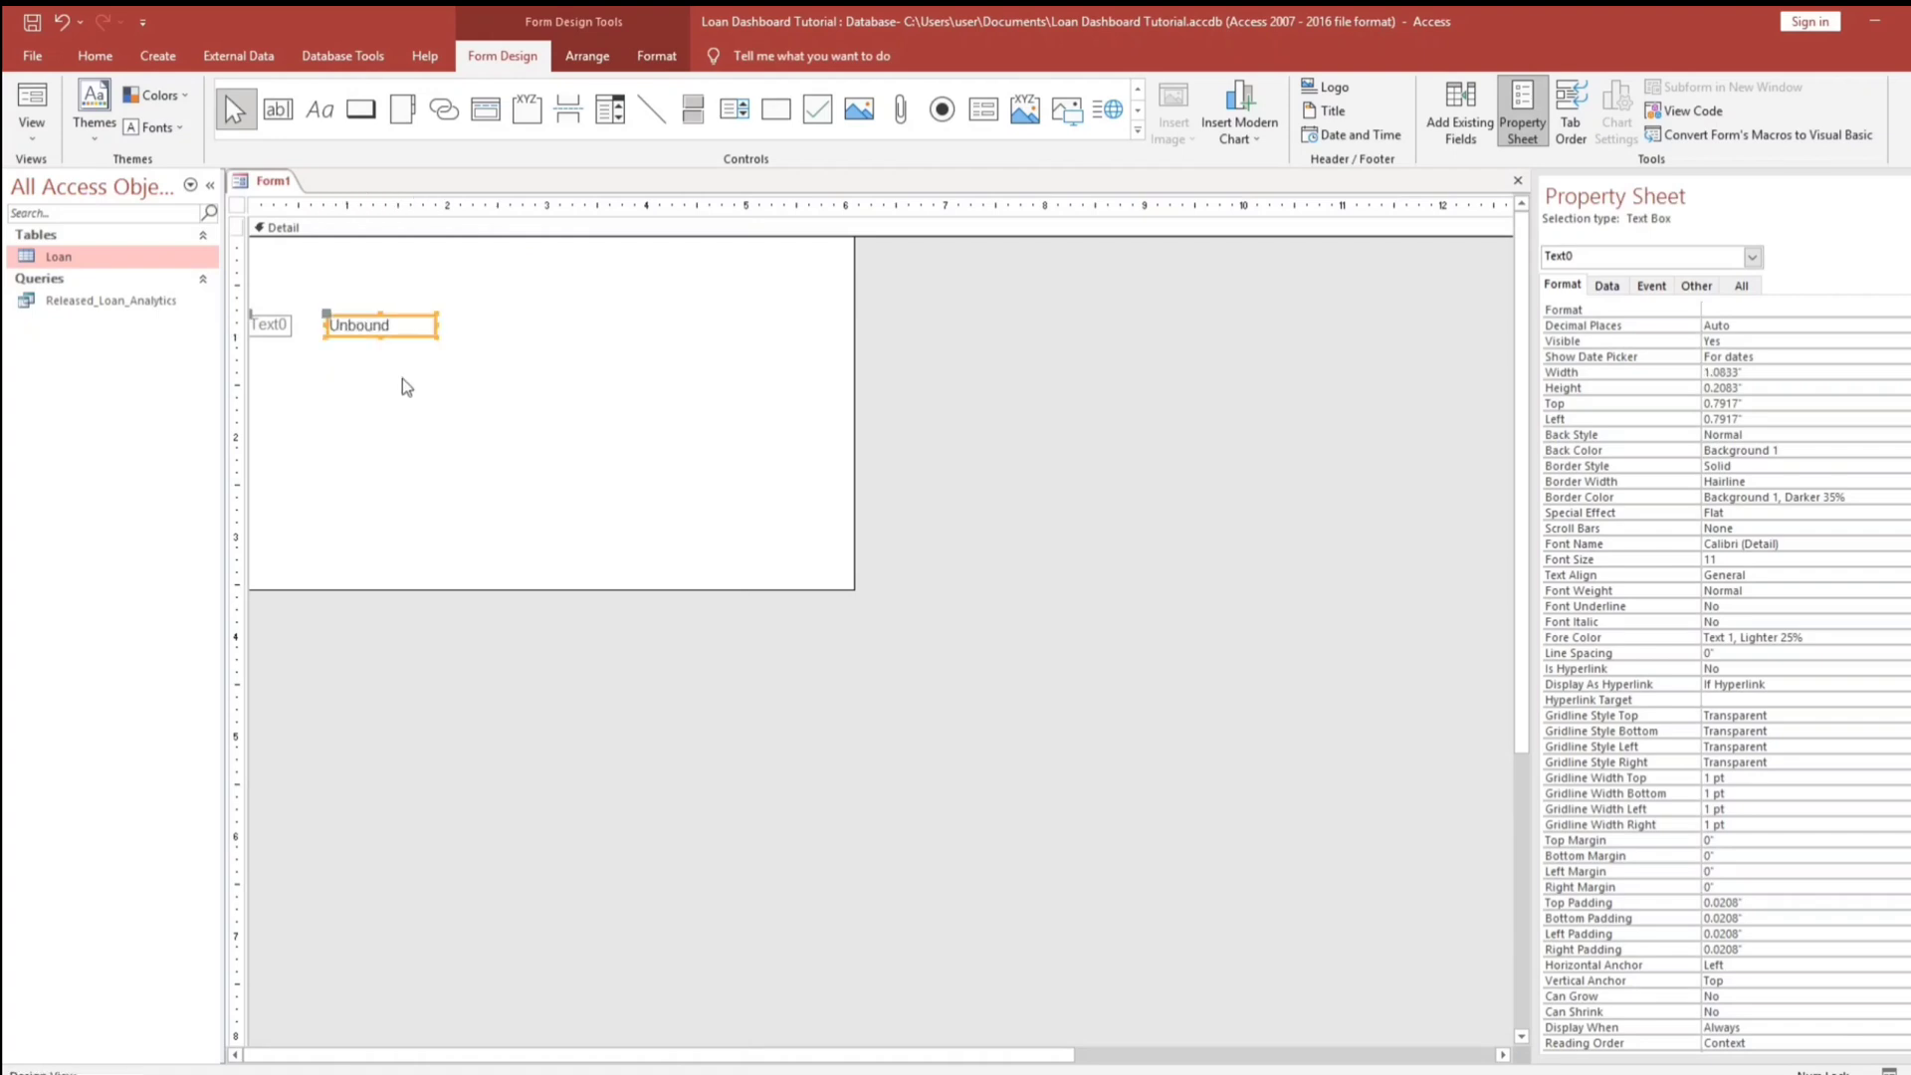
pyautogui.click(301, 343)
pyautogui.click(283, 332)
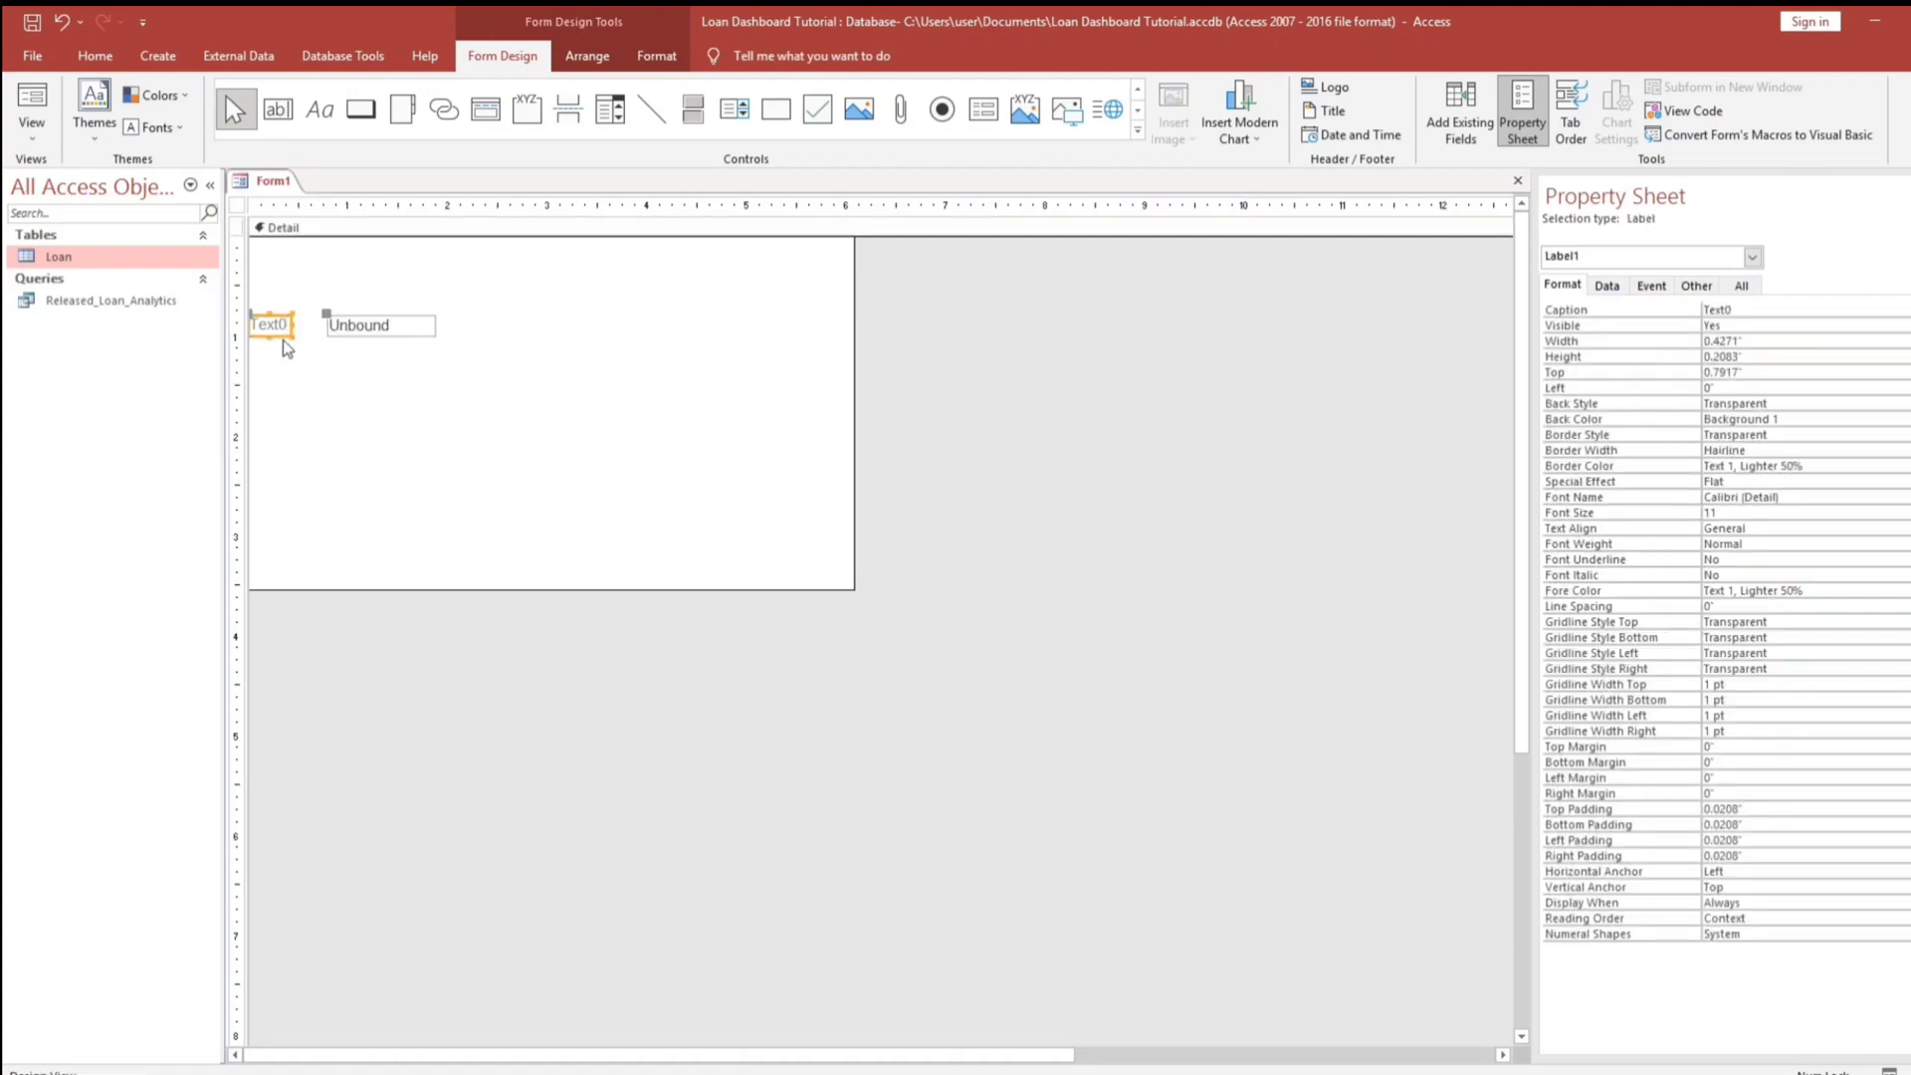
pyautogui.click(367, 328)
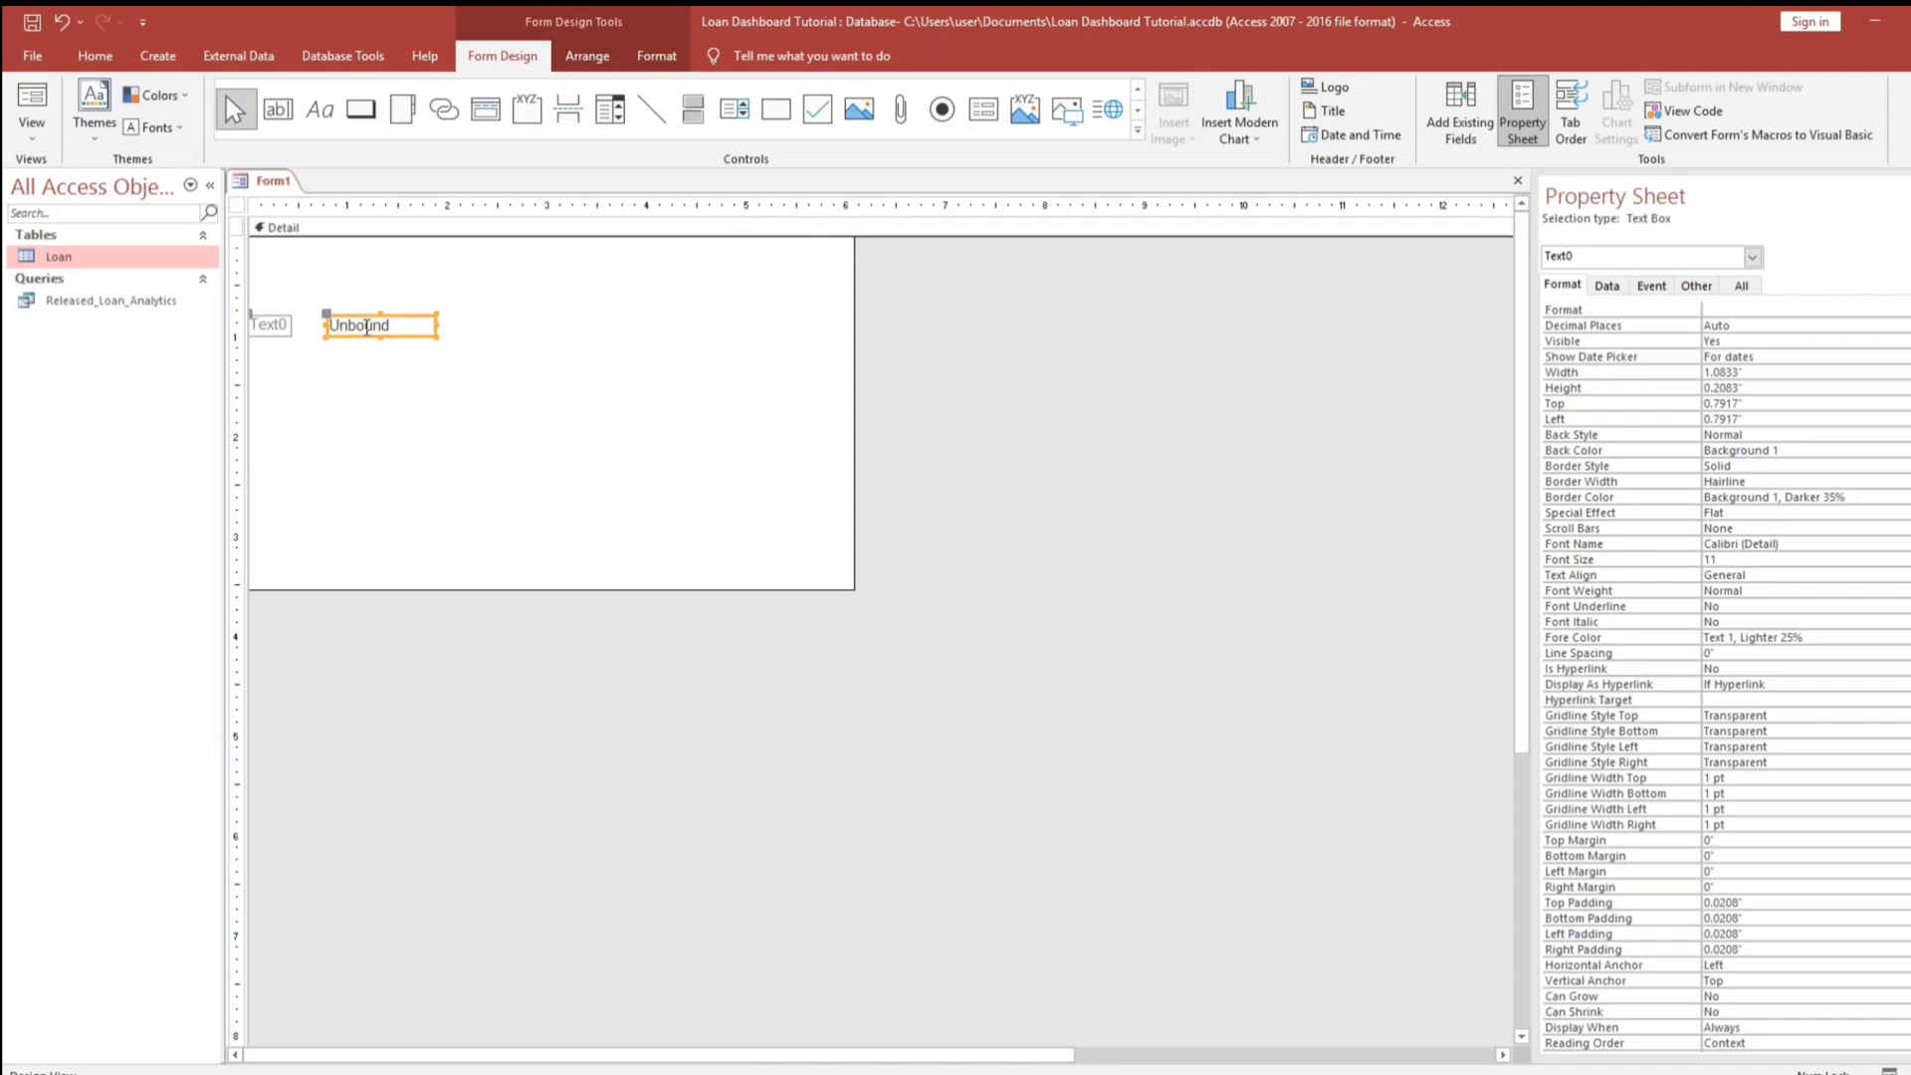
pyautogui.click(276, 365)
pyautogui.moveTo(278, 333); pyautogui.dragTo(548, 365)
pyautogui.click(488, 359)
# - Make the text box taller with centred 20-point text
pyautogui.click(493, 418)
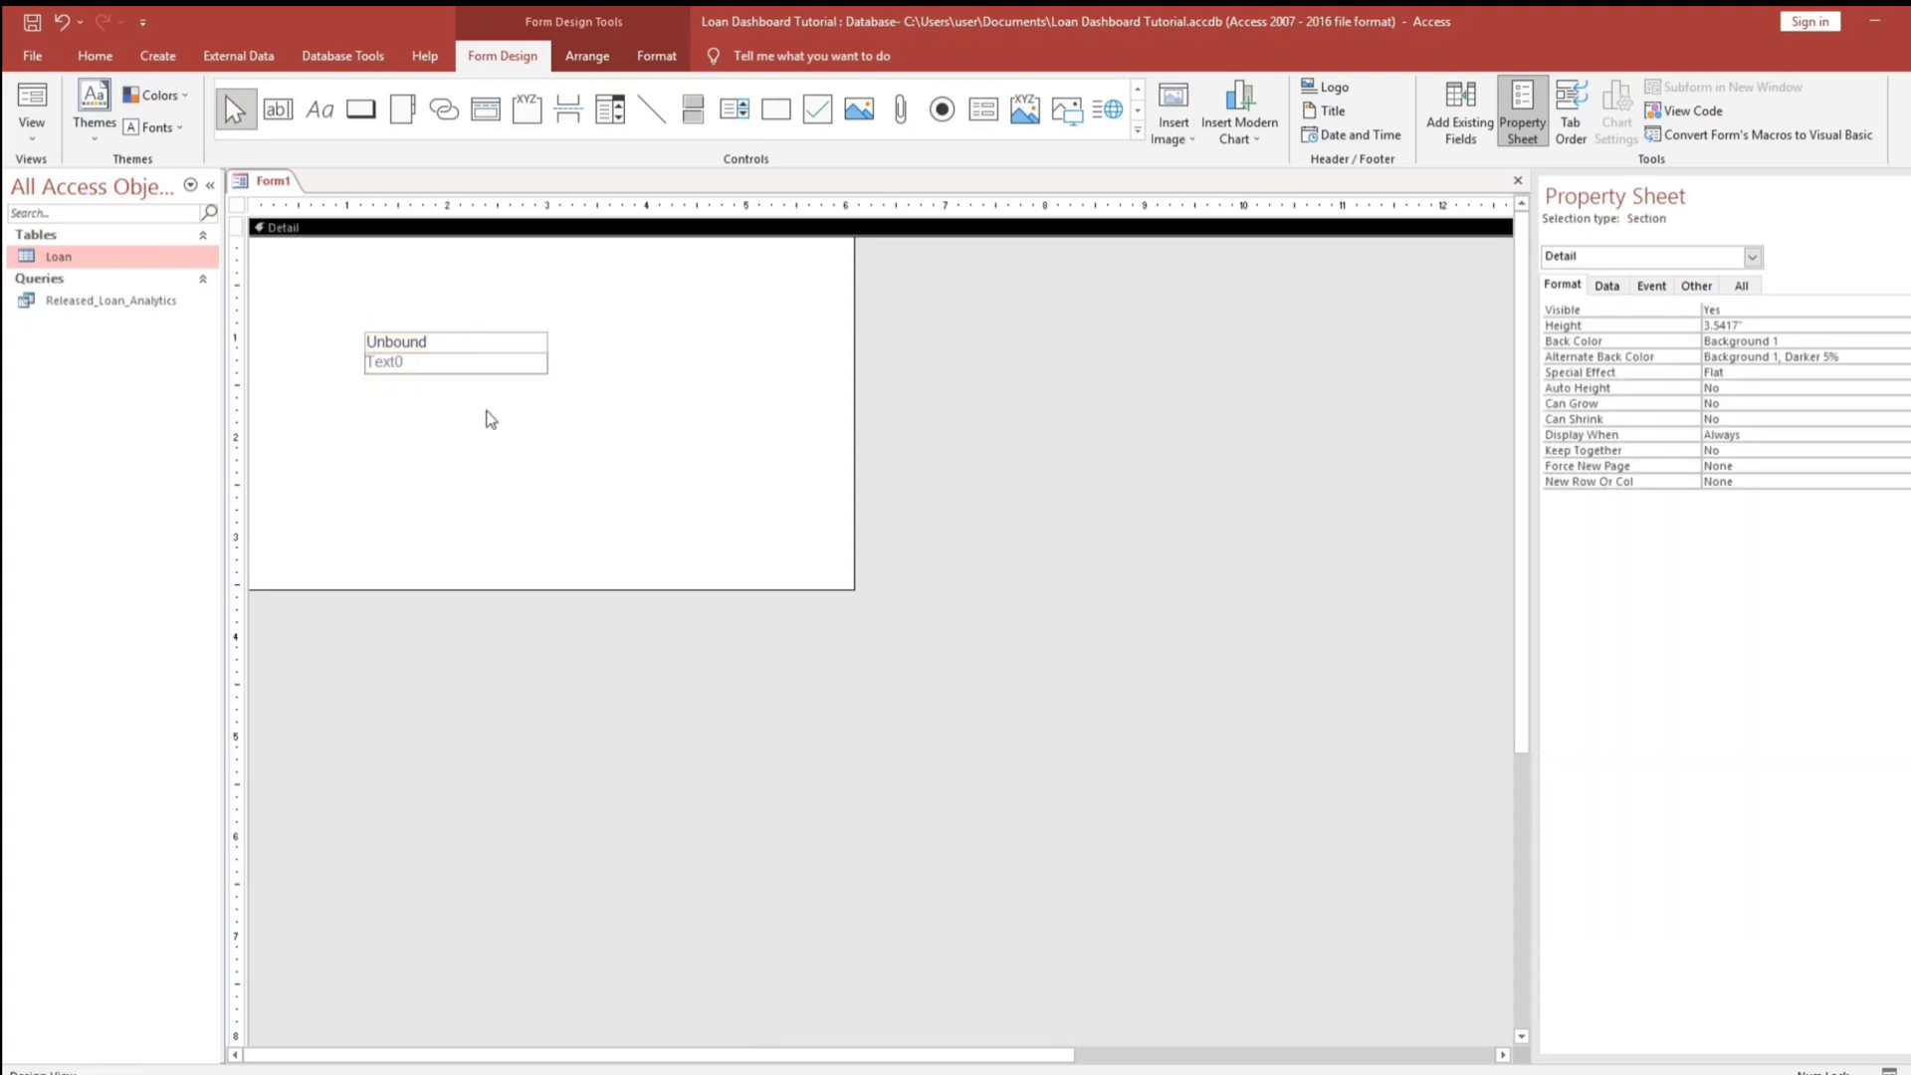
pyautogui.click(450, 335)
pyautogui.moveTo(457, 333); pyautogui.dragTo(465, 286)
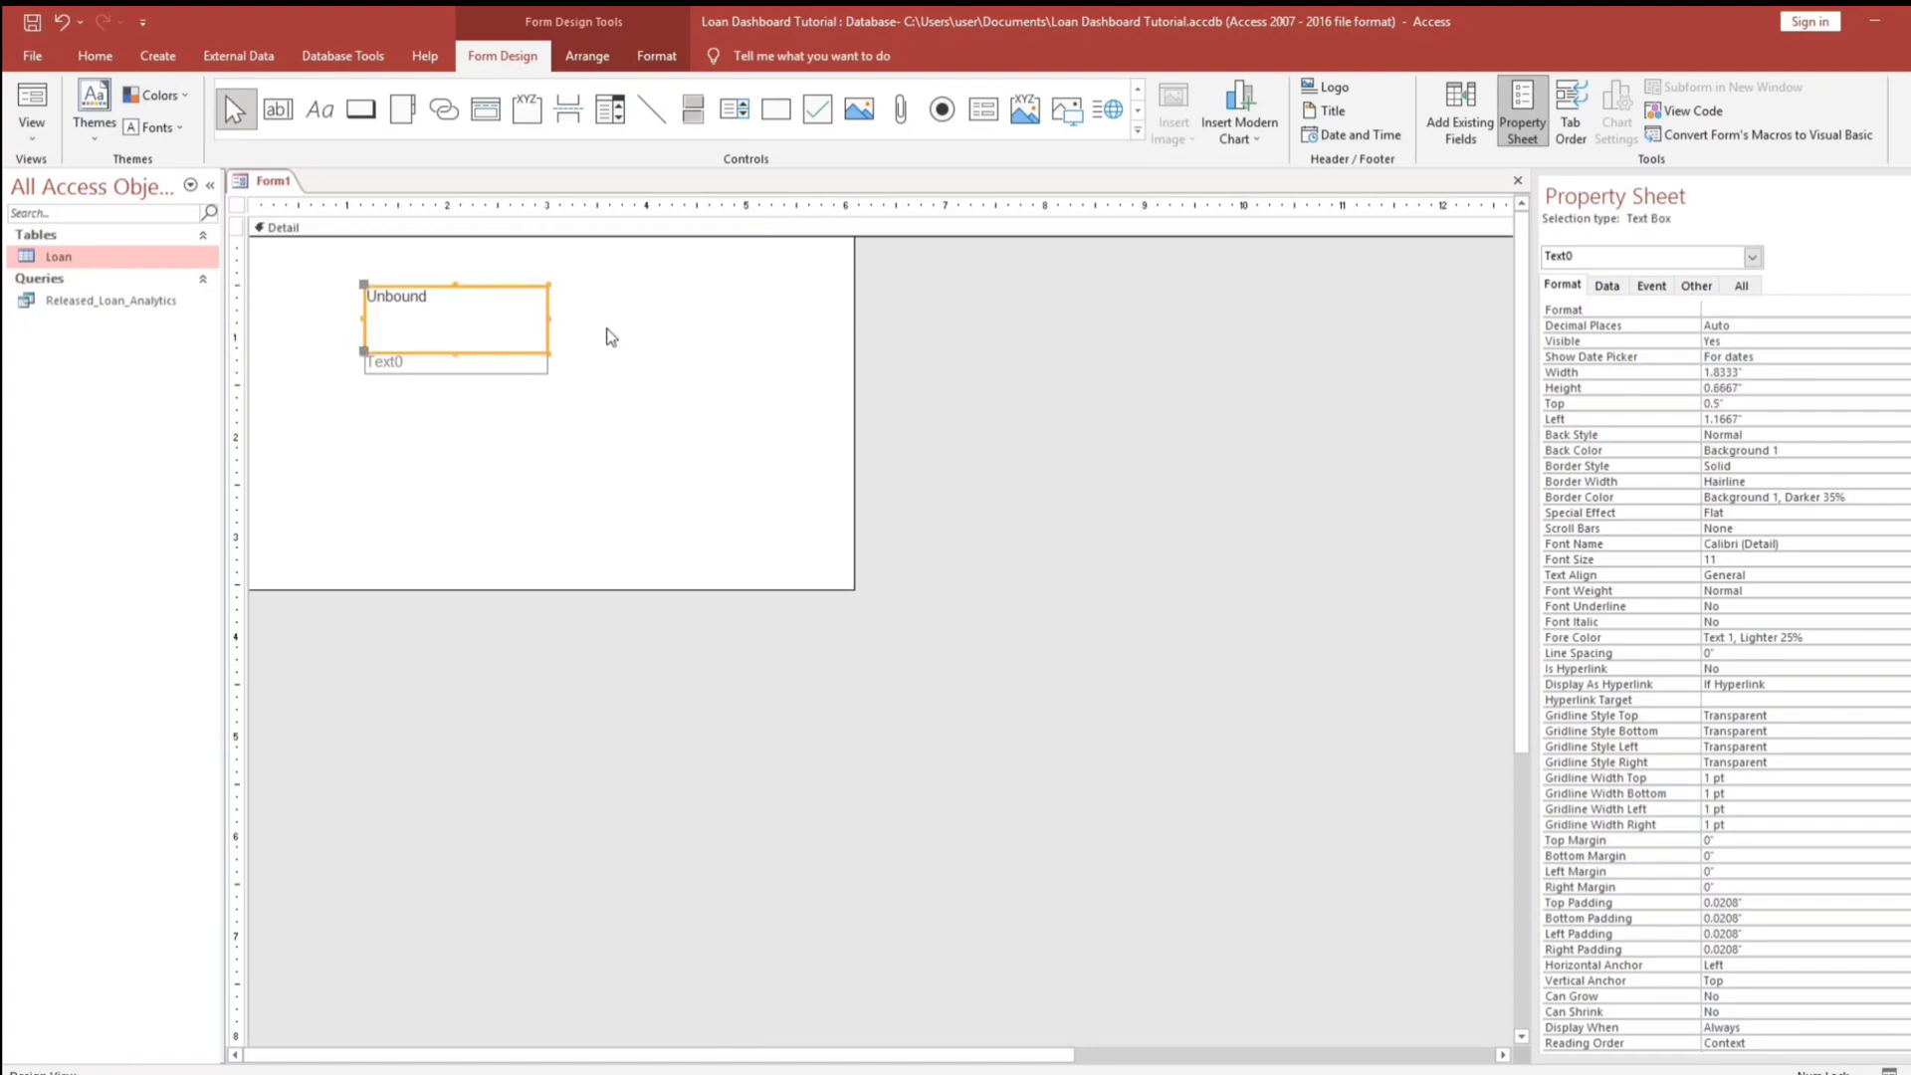
pyautogui.click(567, 315)
pyautogui.click(497, 318)
pyautogui.click(95, 55)
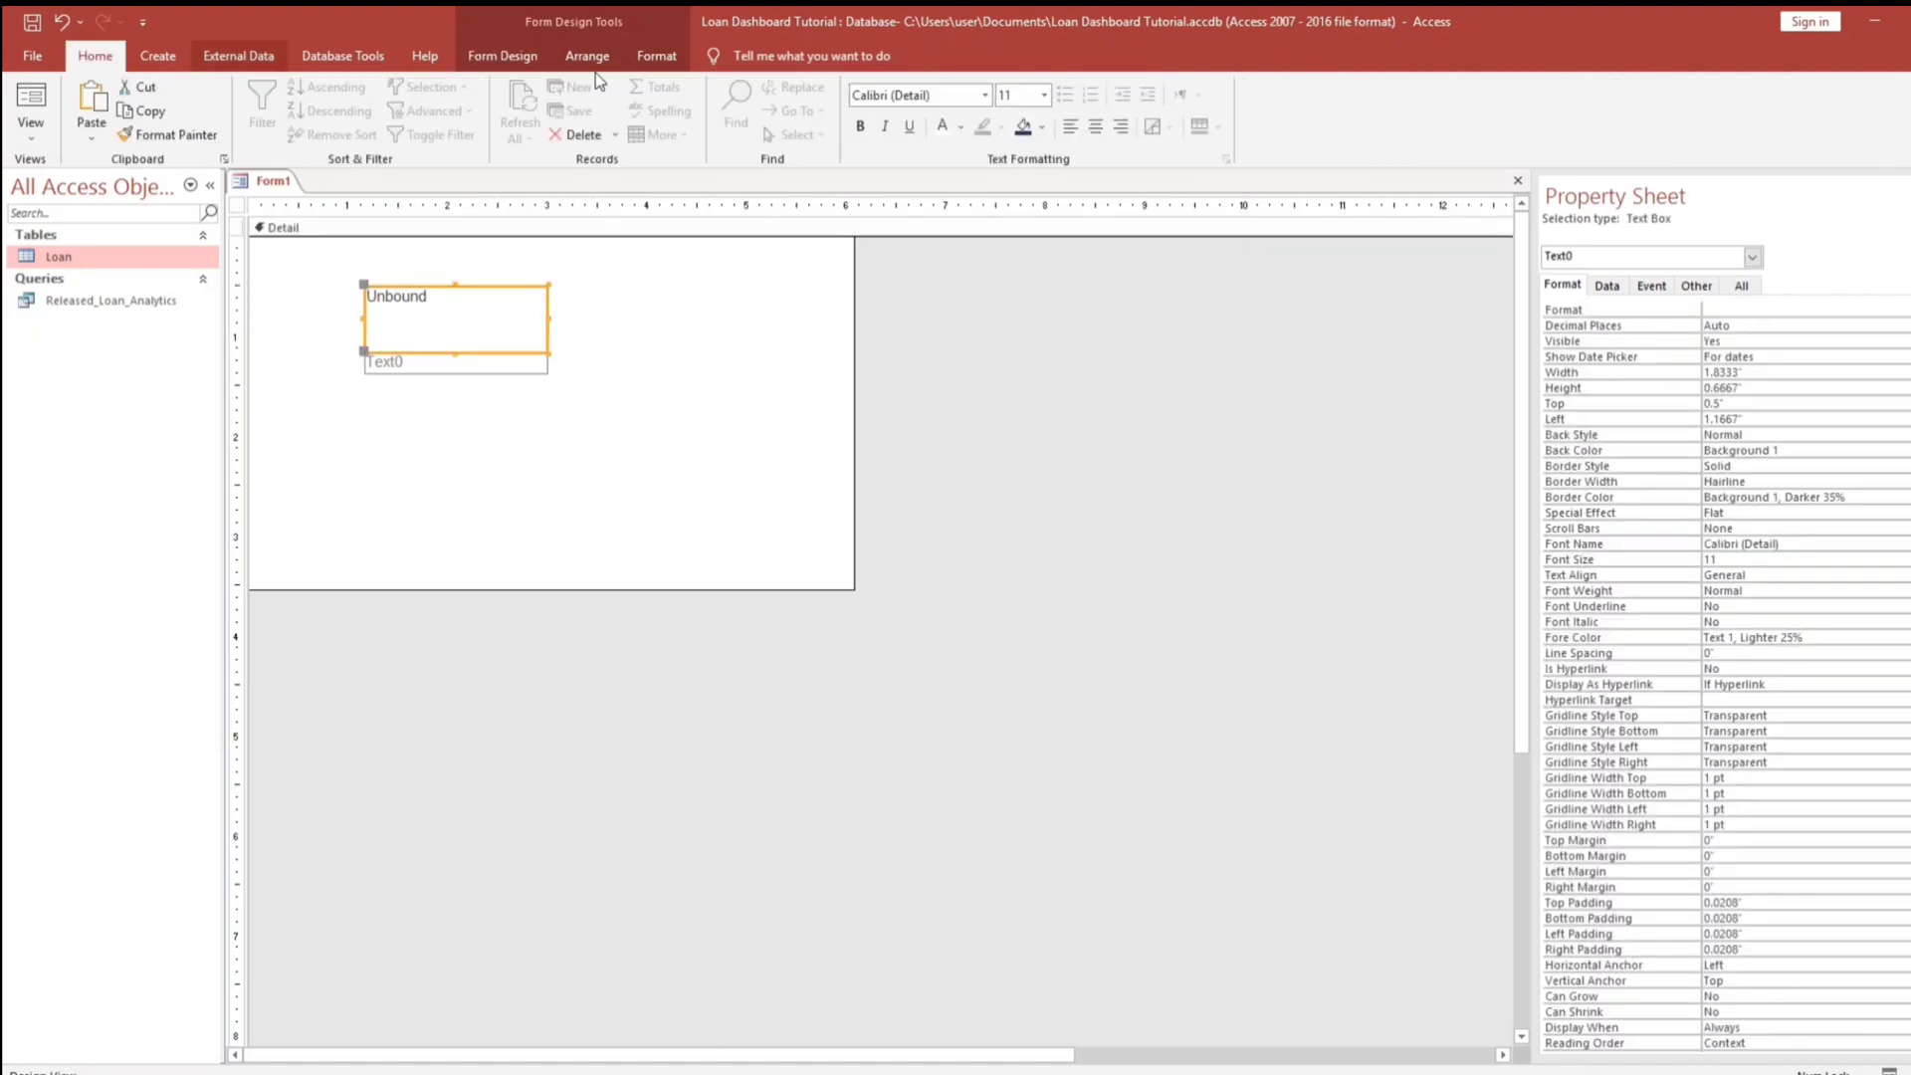
pyautogui.click(1017, 95)
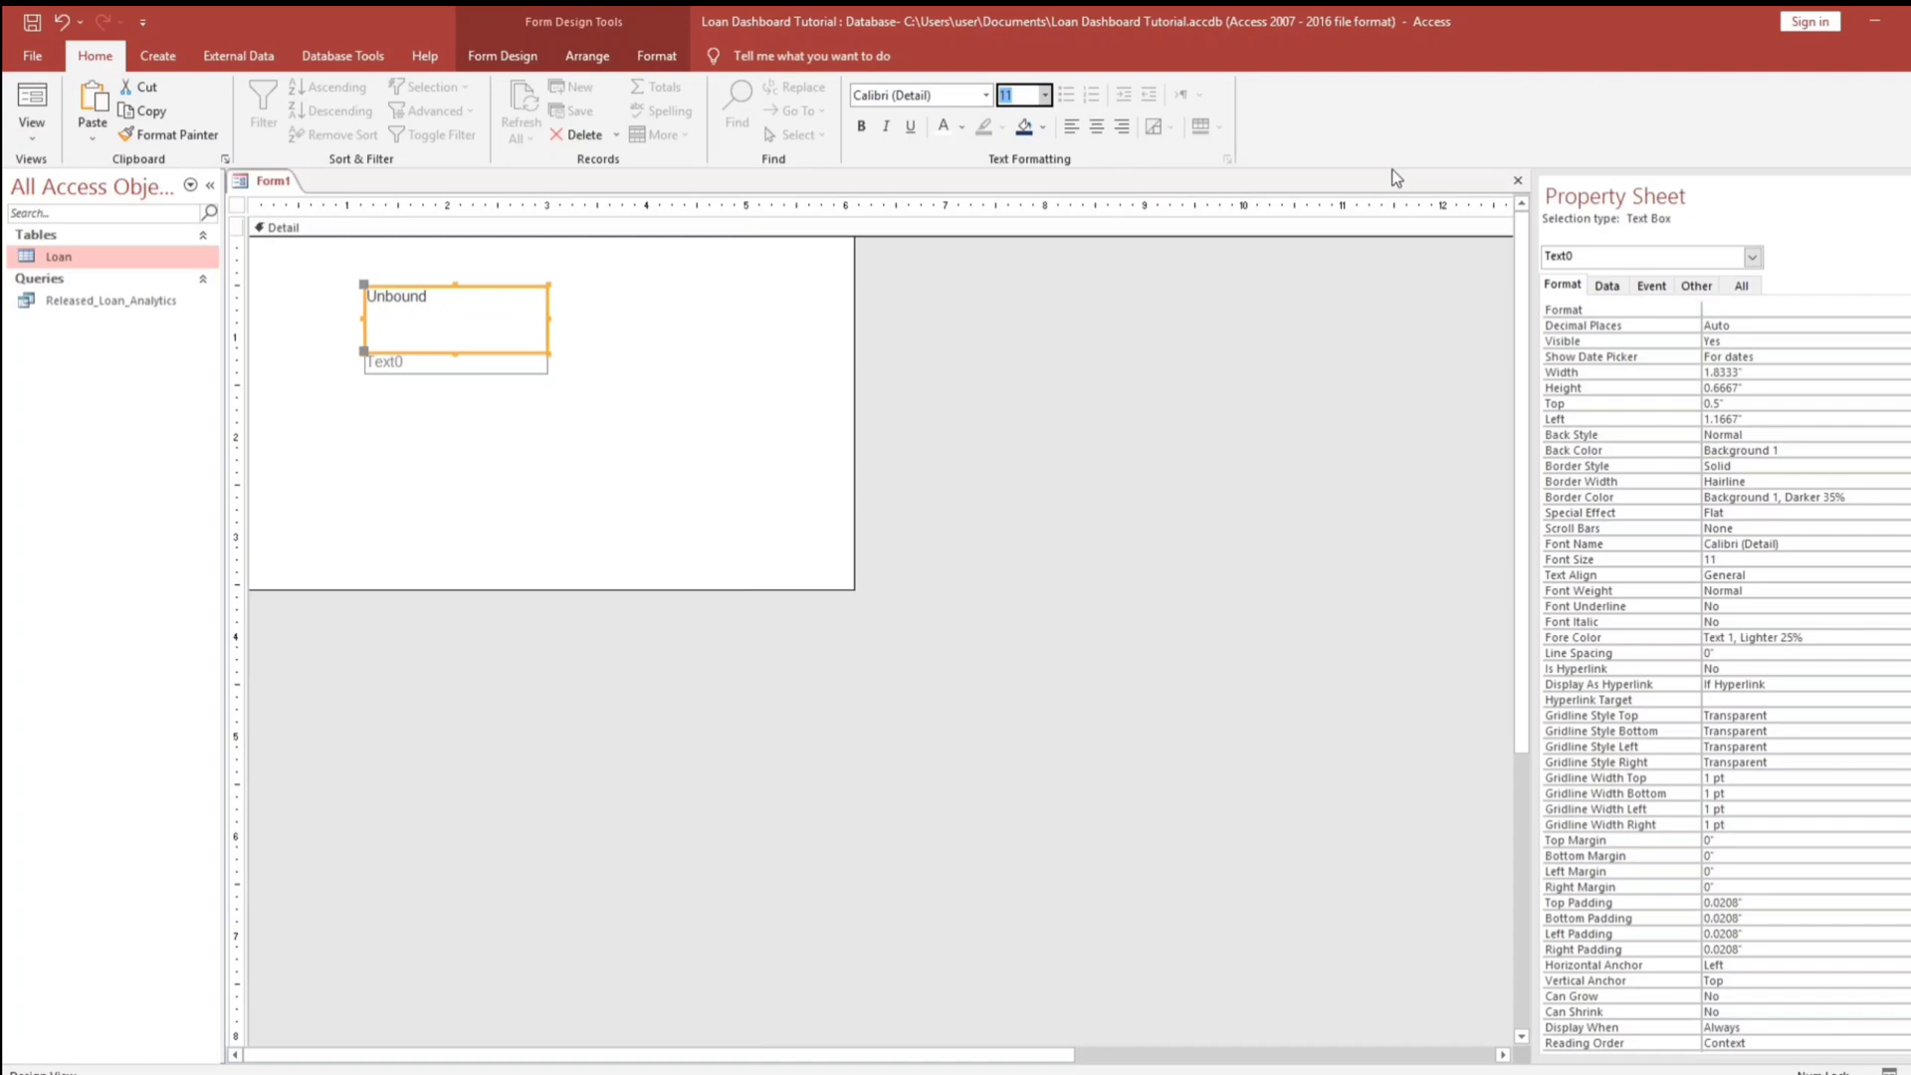
pyautogui.write('20')
pyautogui.press('Return')
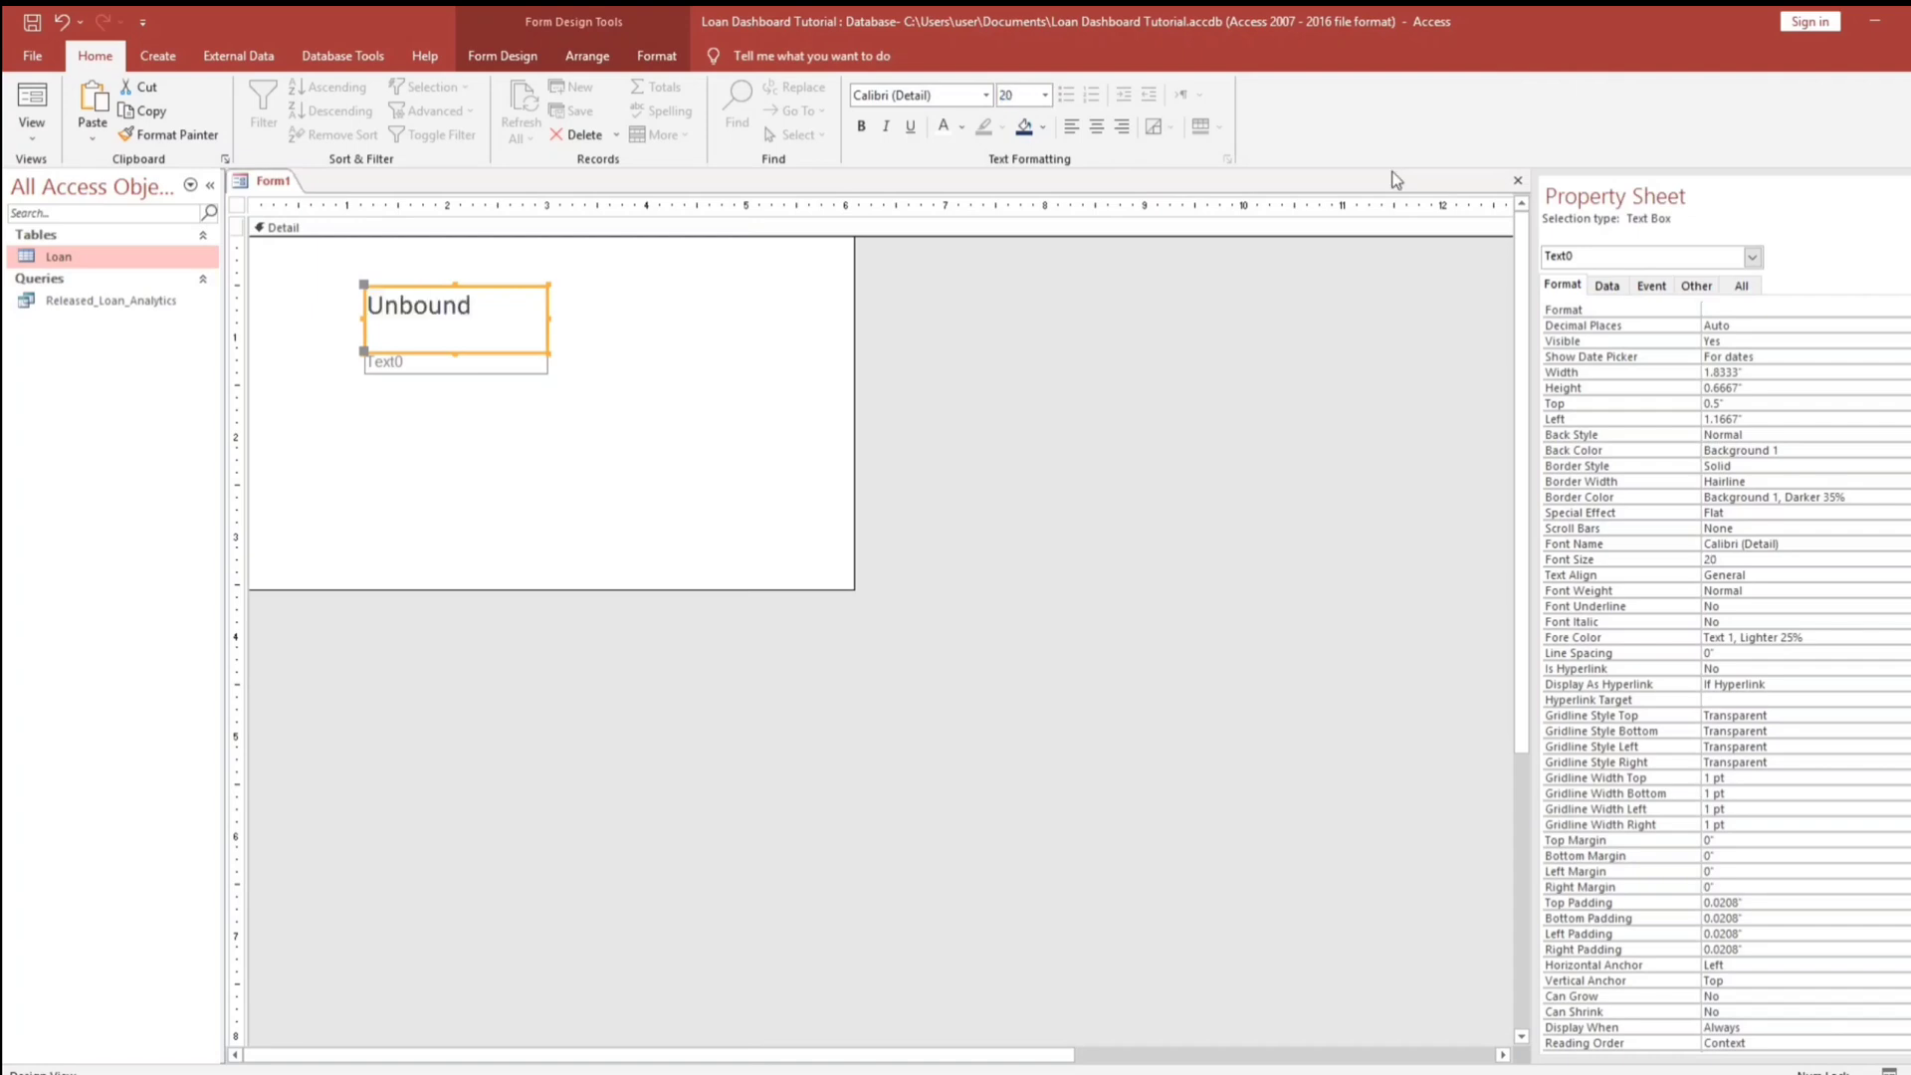
pyautogui.click(1096, 126)
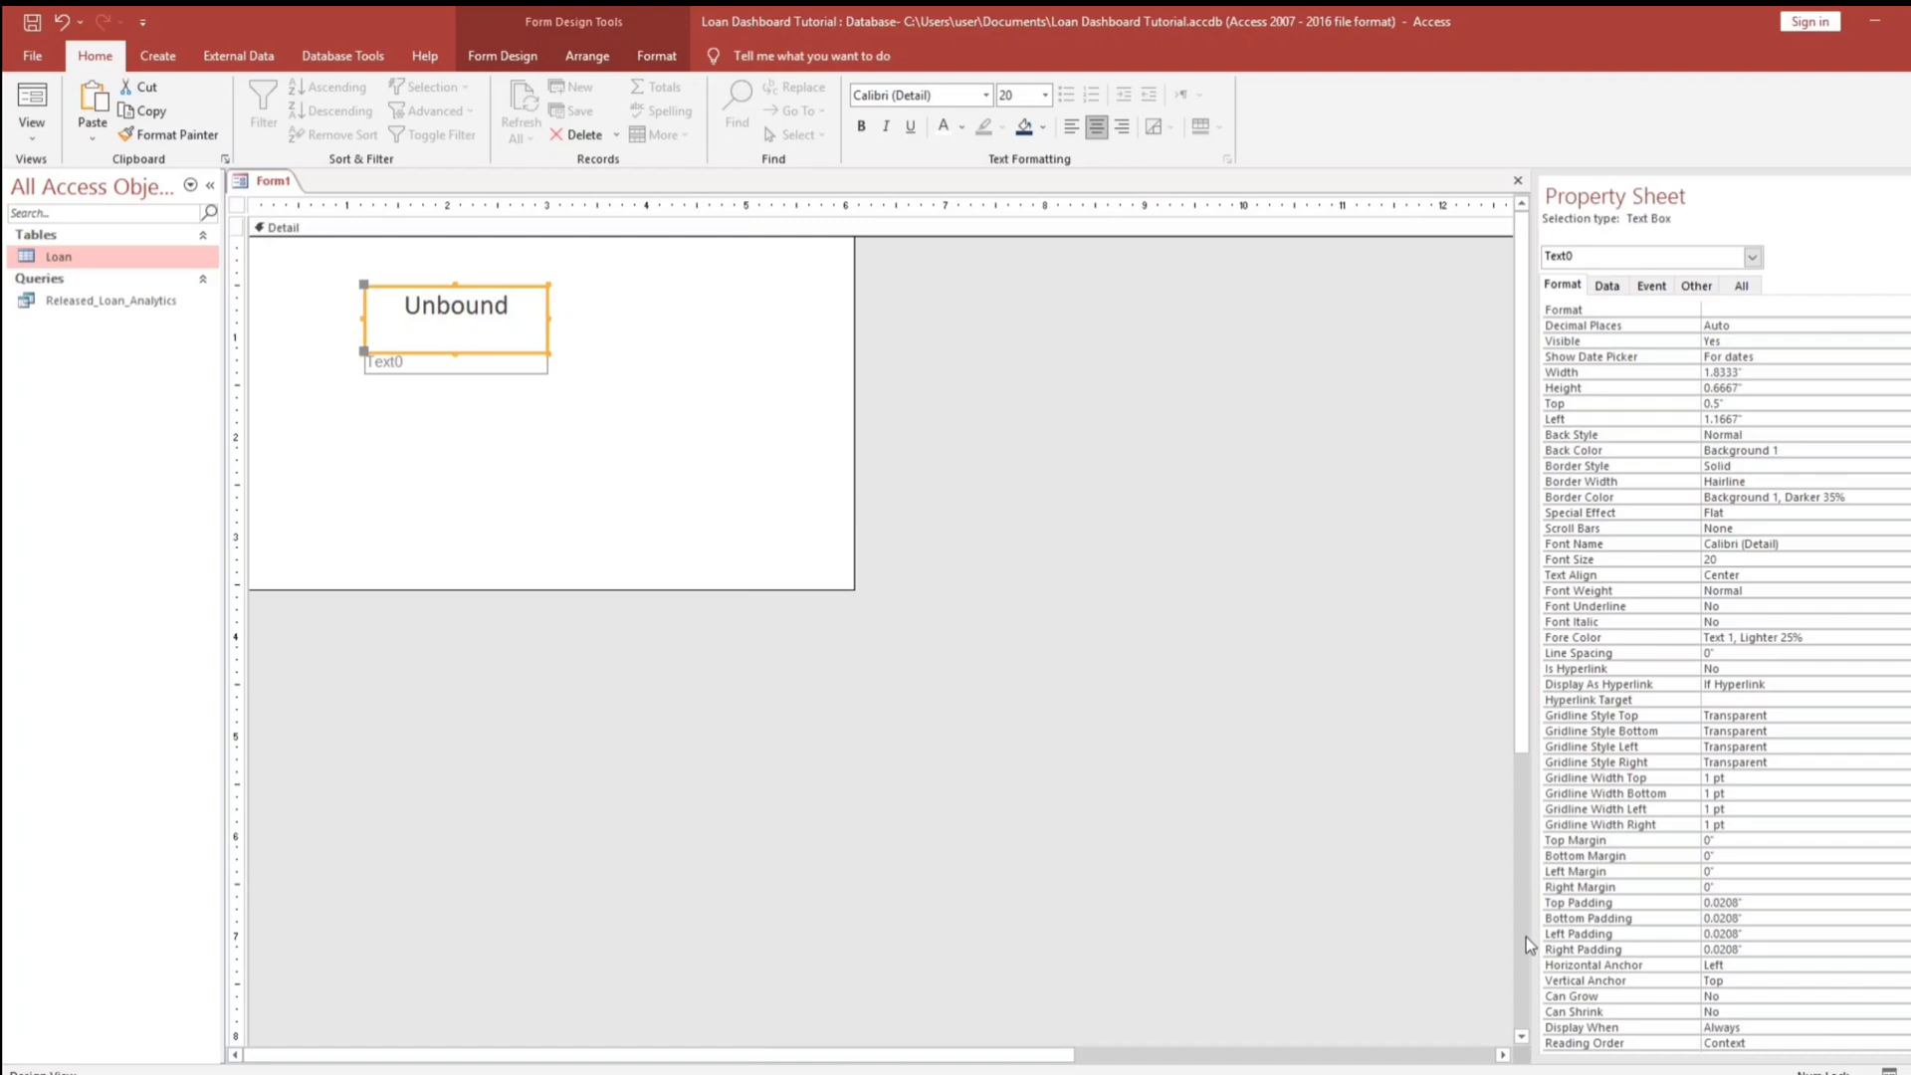
# - Set the text box's top margin to 0.08 inches
pyautogui.click(1646, 842)
pyautogui.write('0.05')
pyautogui.press('Return')
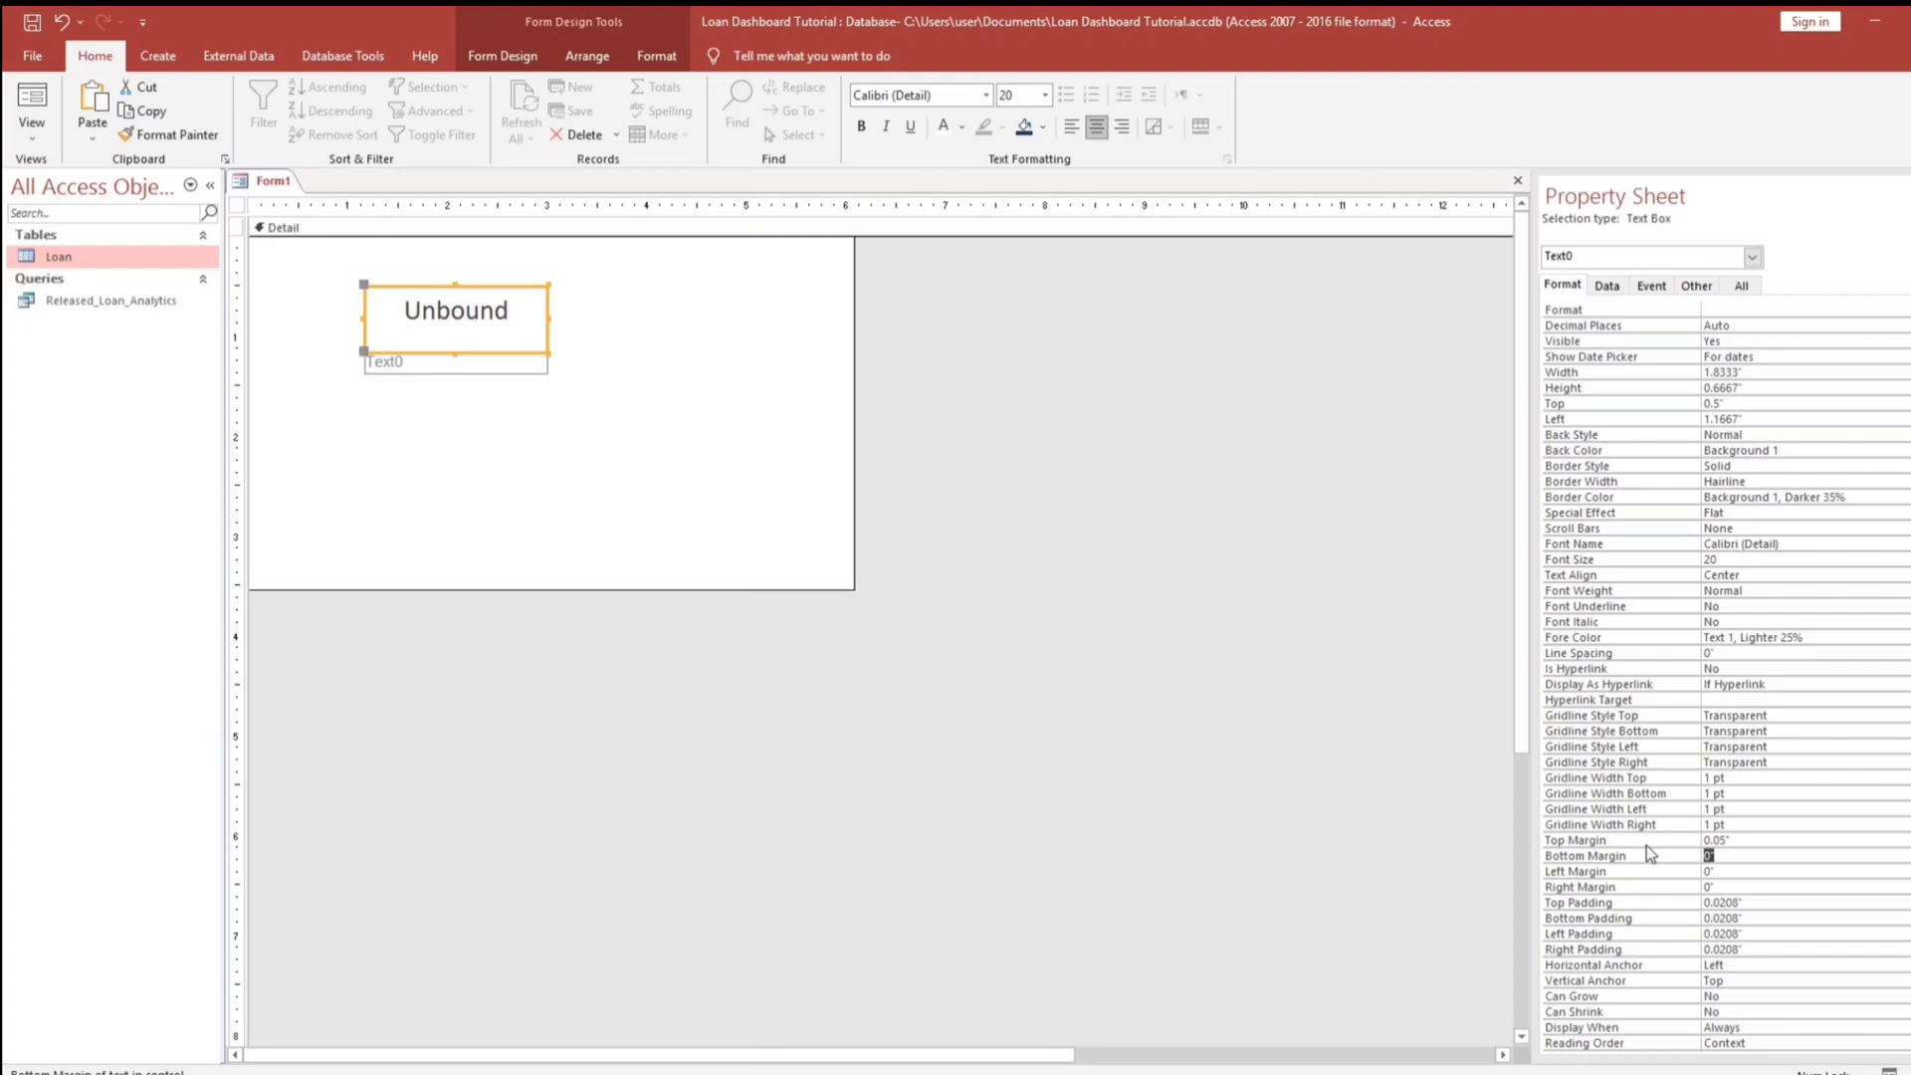
pyautogui.press('Up')
pyautogui.write('.08')
pyautogui.press('Return')
# - Centre the label text and duplicate the box-and-label pair into three side-by-side tiles
pyautogui.click(448, 364)
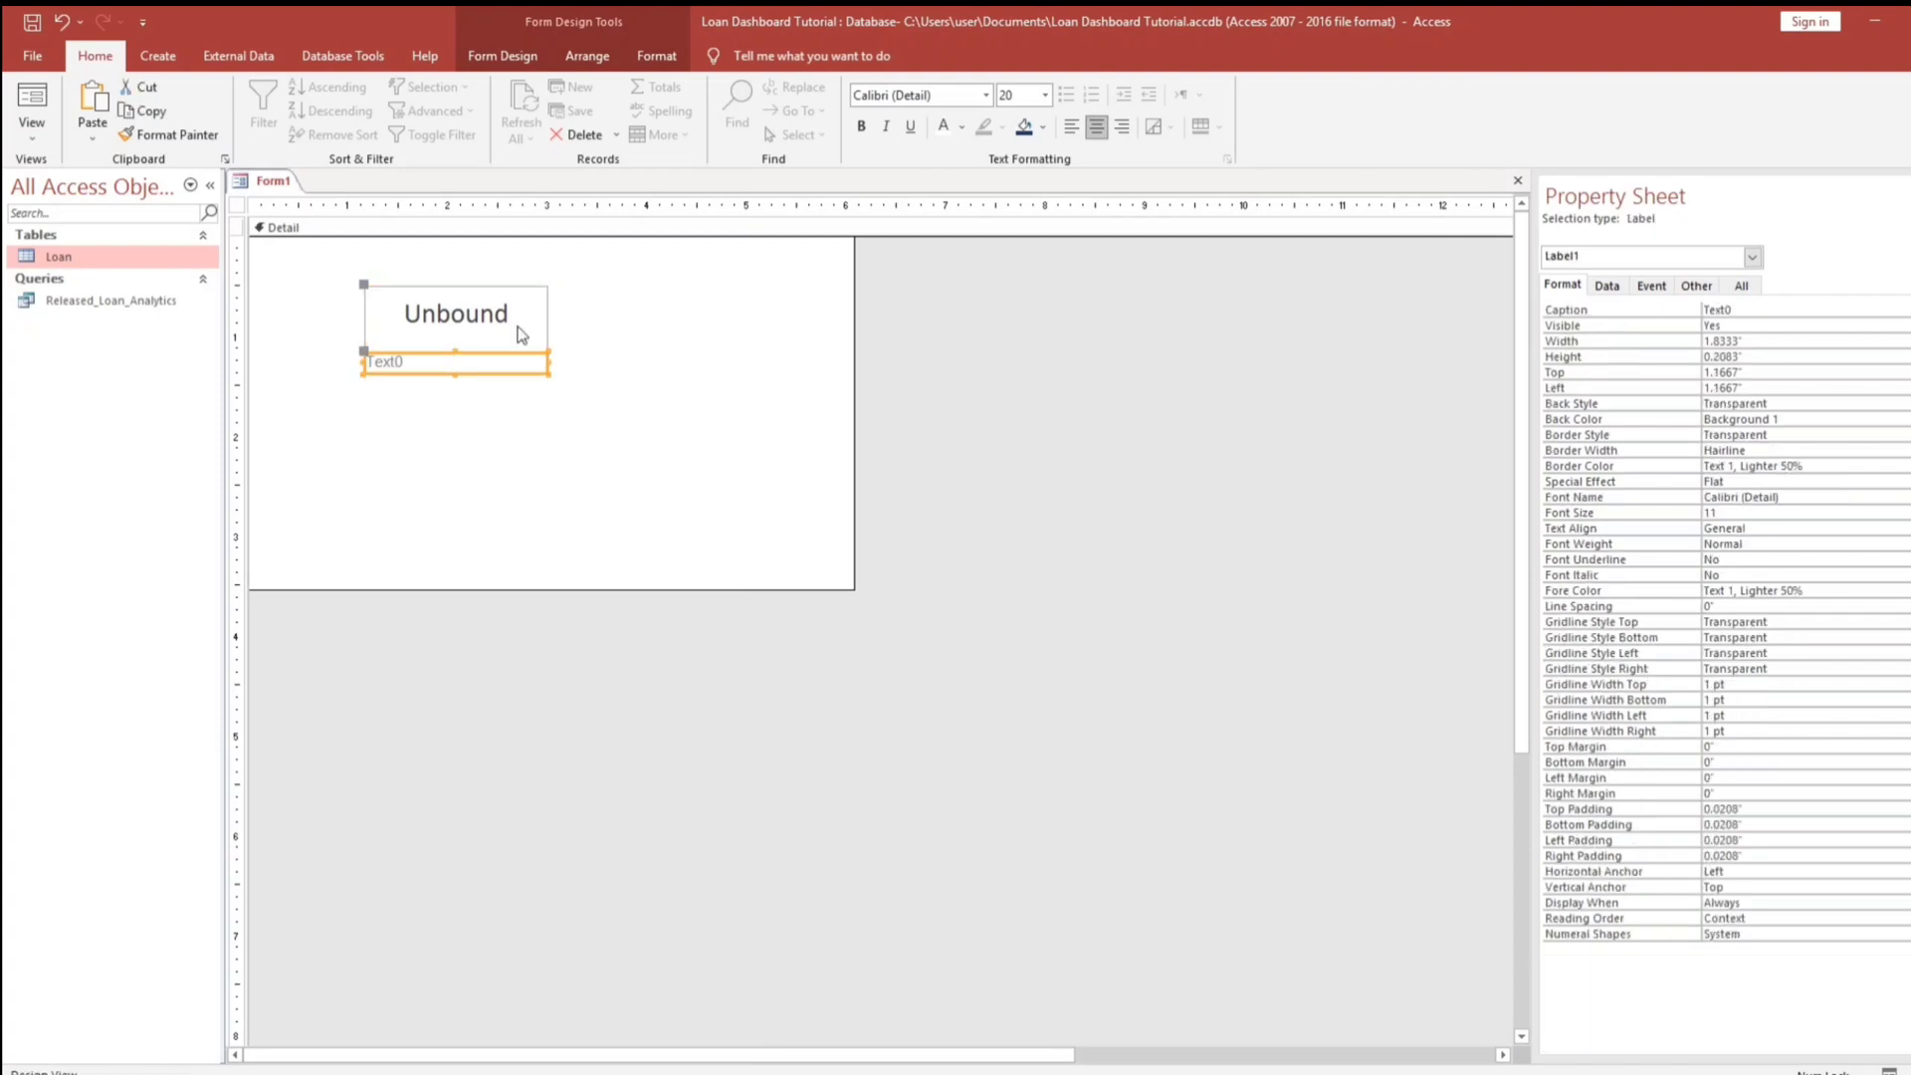
pyautogui.click(1096, 127)
pyautogui.click(471, 481)
pyautogui.moveTo(384, 375)
pyautogui.mouseDown()
pyautogui.moveTo(358, 339)
pyautogui.moveTo(319, 388)
pyautogui.mouseUp()
pyautogui.moveTo(307, 505); pyautogui.dragTo(371, 372)
pyautogui.hotkey('ctrl', 'c')
pyautogui.hotkey('ctrl', 'v')
pyautogui.hotkey('ctrl', 'v')
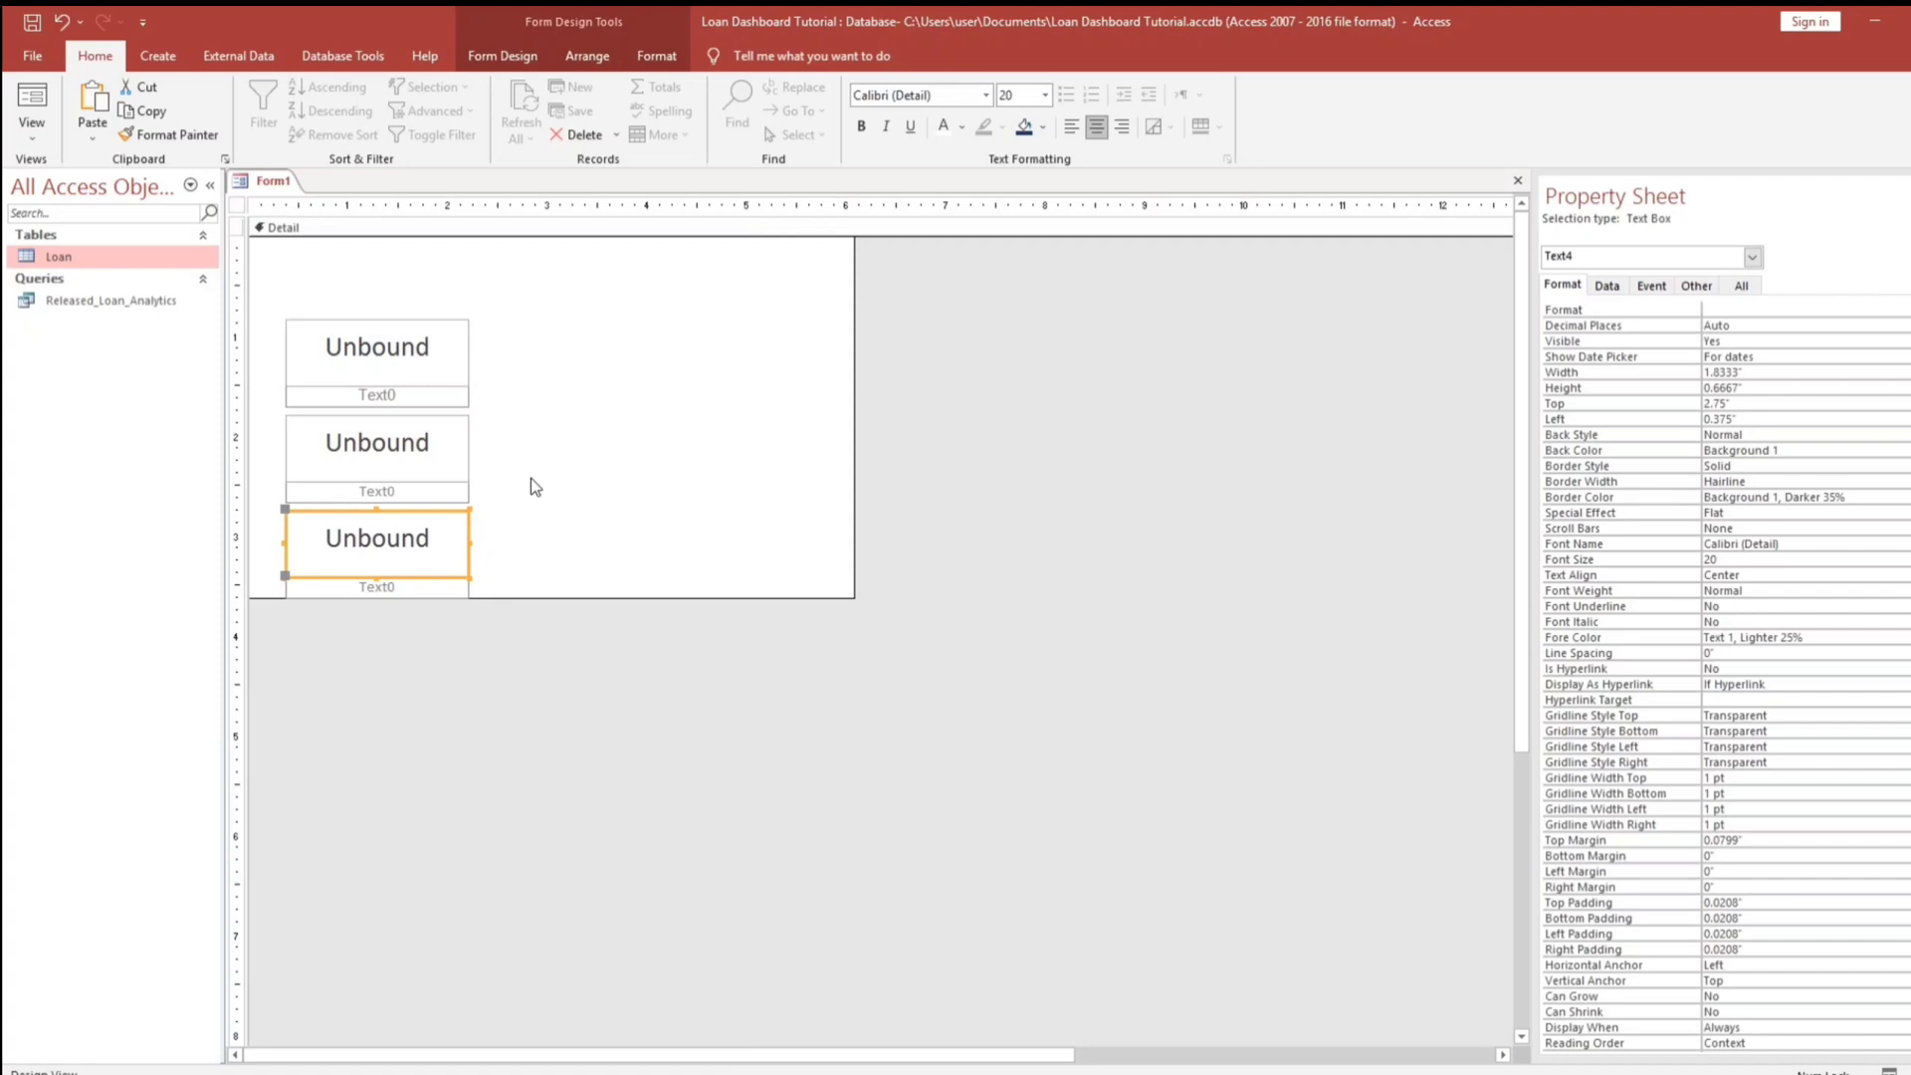
pyautogui.click(500, 456)
pyautogui.moveTo(500, 456); pyautogui.dragTo(631, 397)
pyautogui.moveTo(496, 550); pyautogui.dragTo(871, 386)
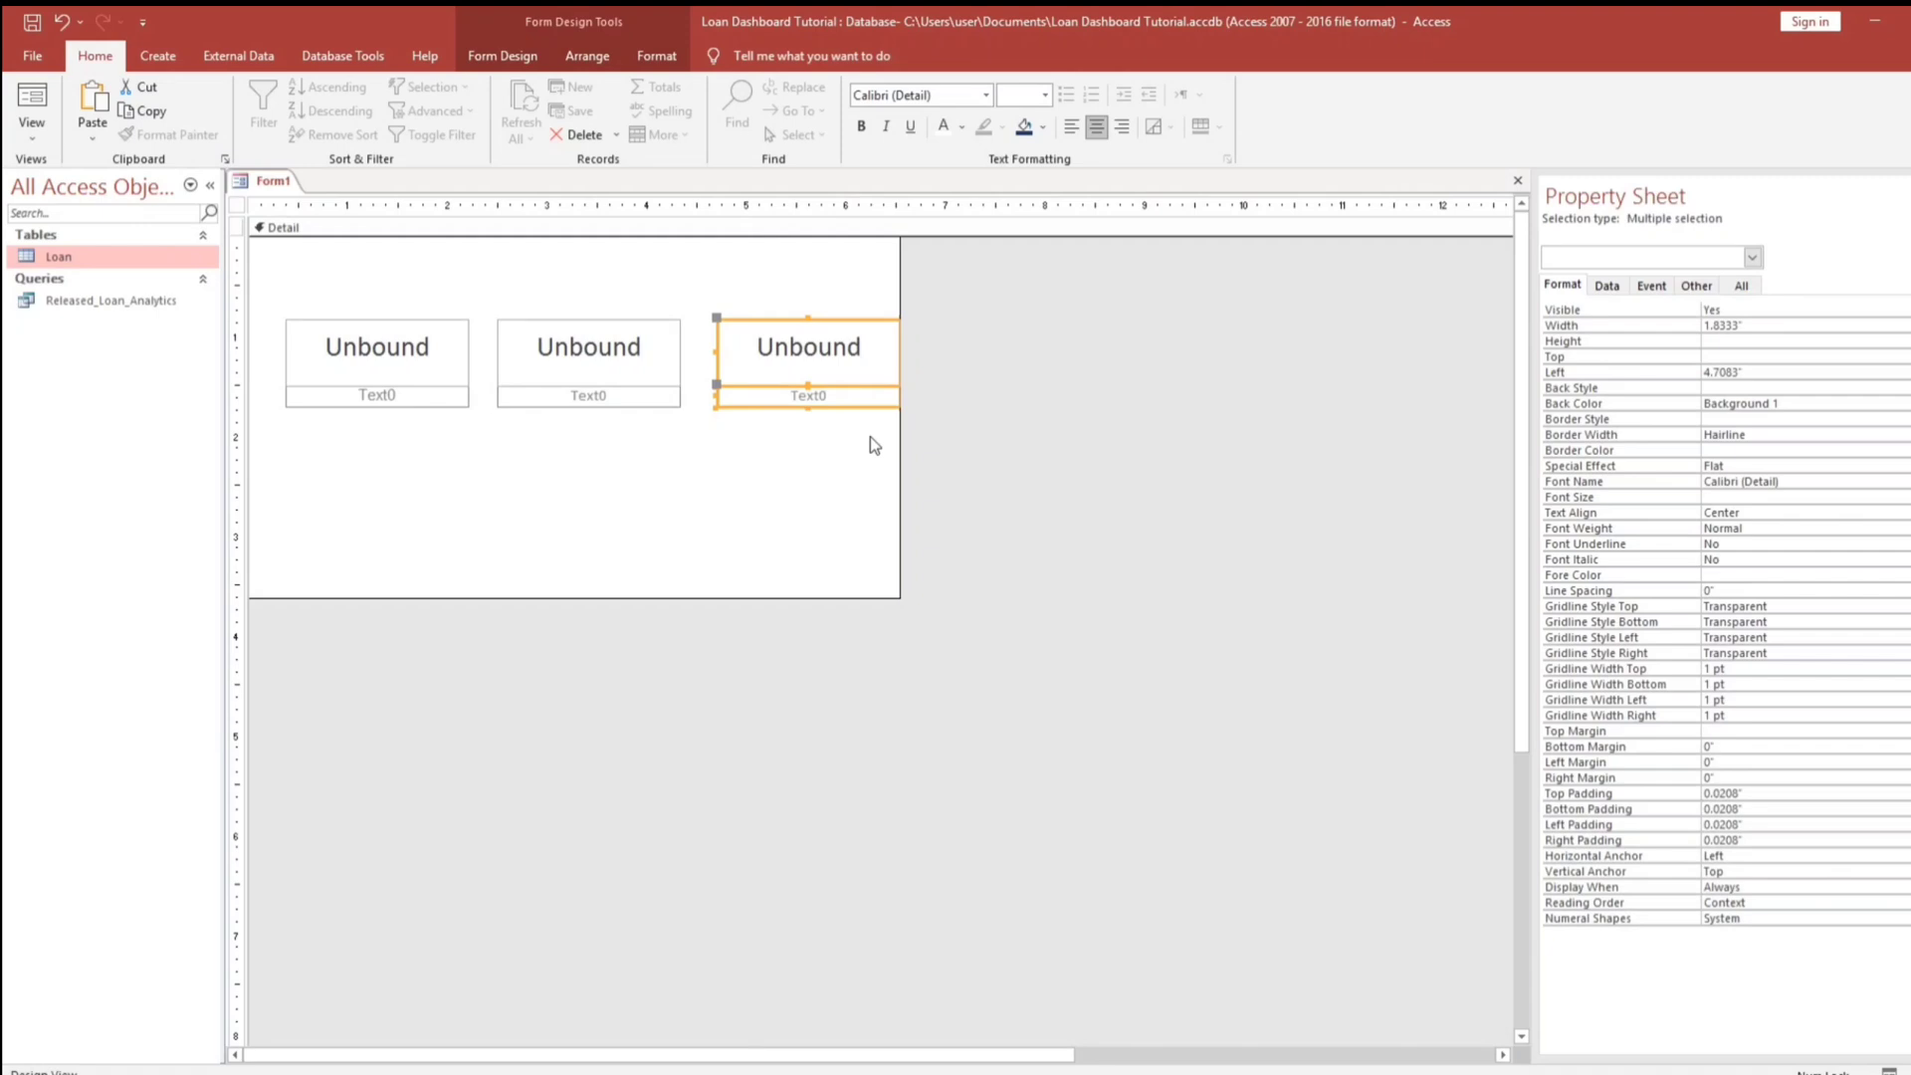
pyautogui.click(806, 498)
# - Caption the three labels Today, Month to date and Year to date
pyautogui.click(311, 398)
pyautogui.doubleClick(338, 396)
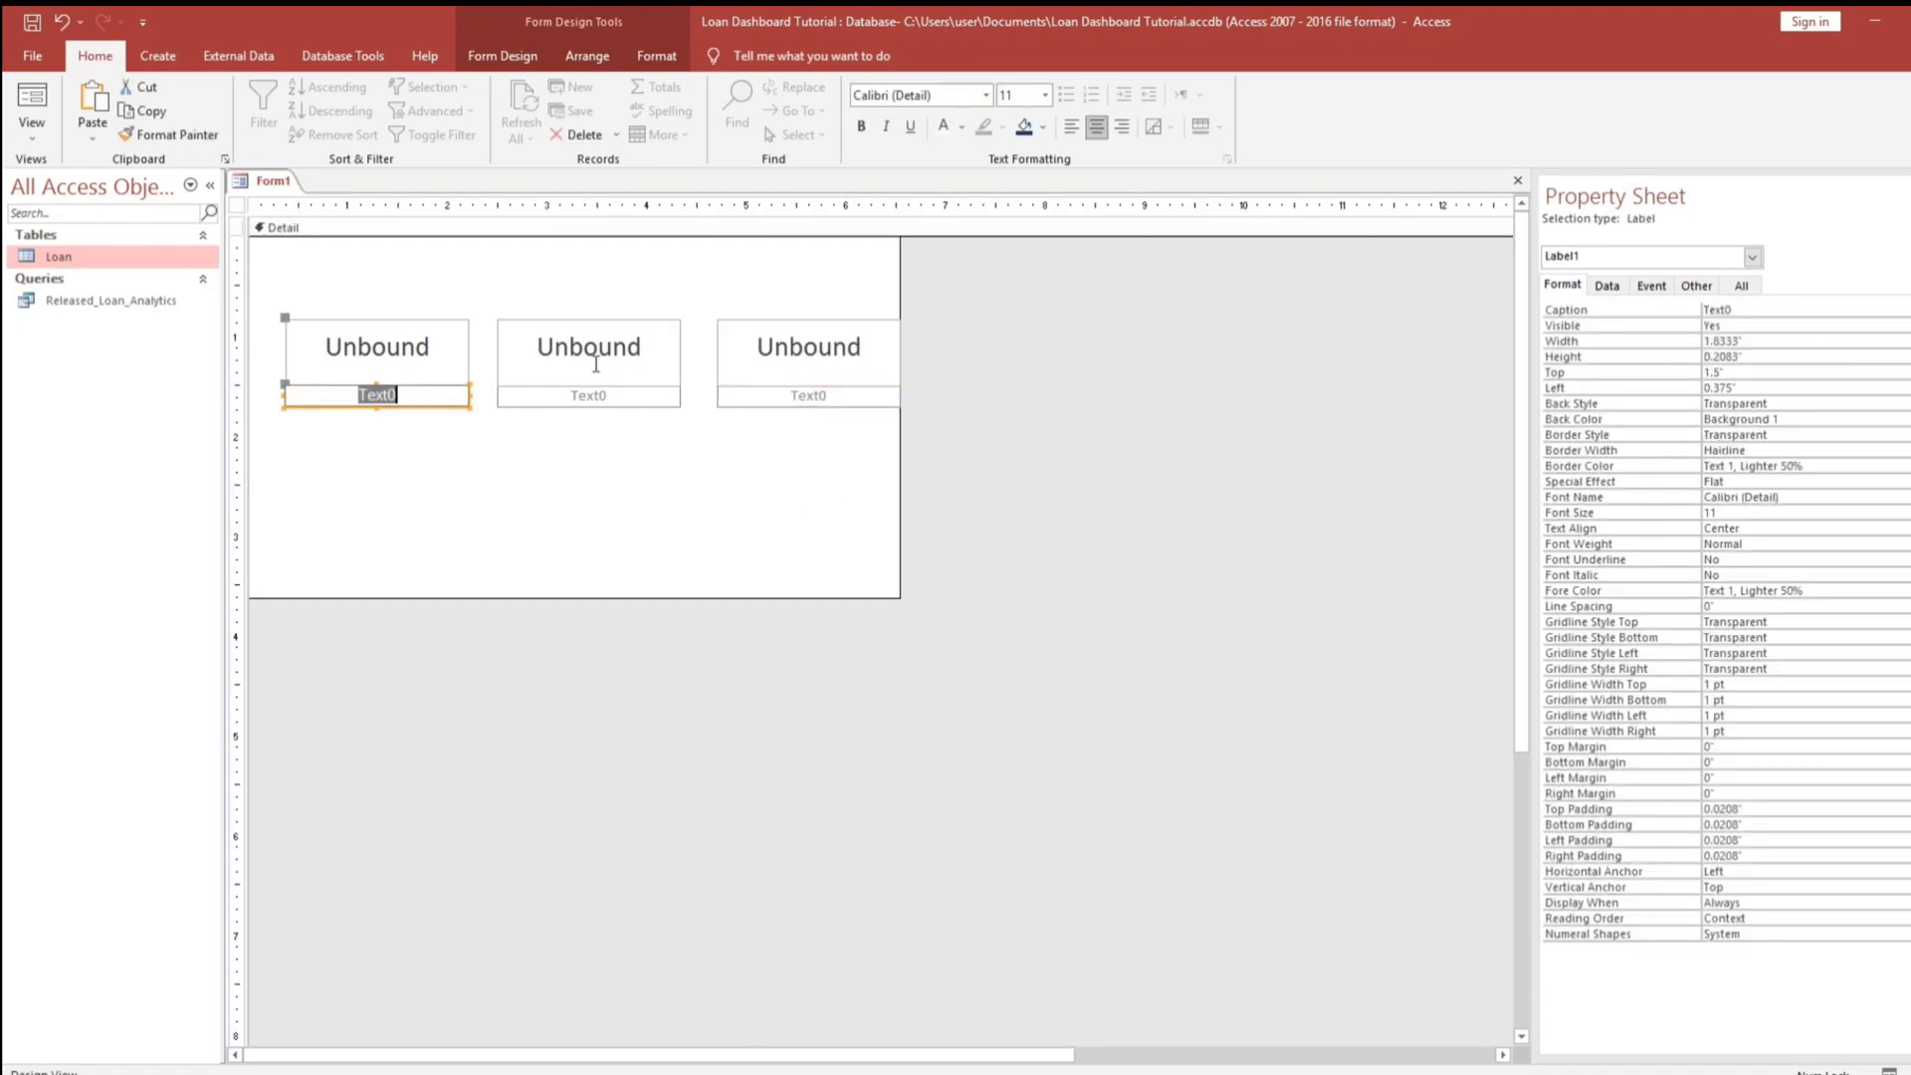
pyautogui.write('Today')
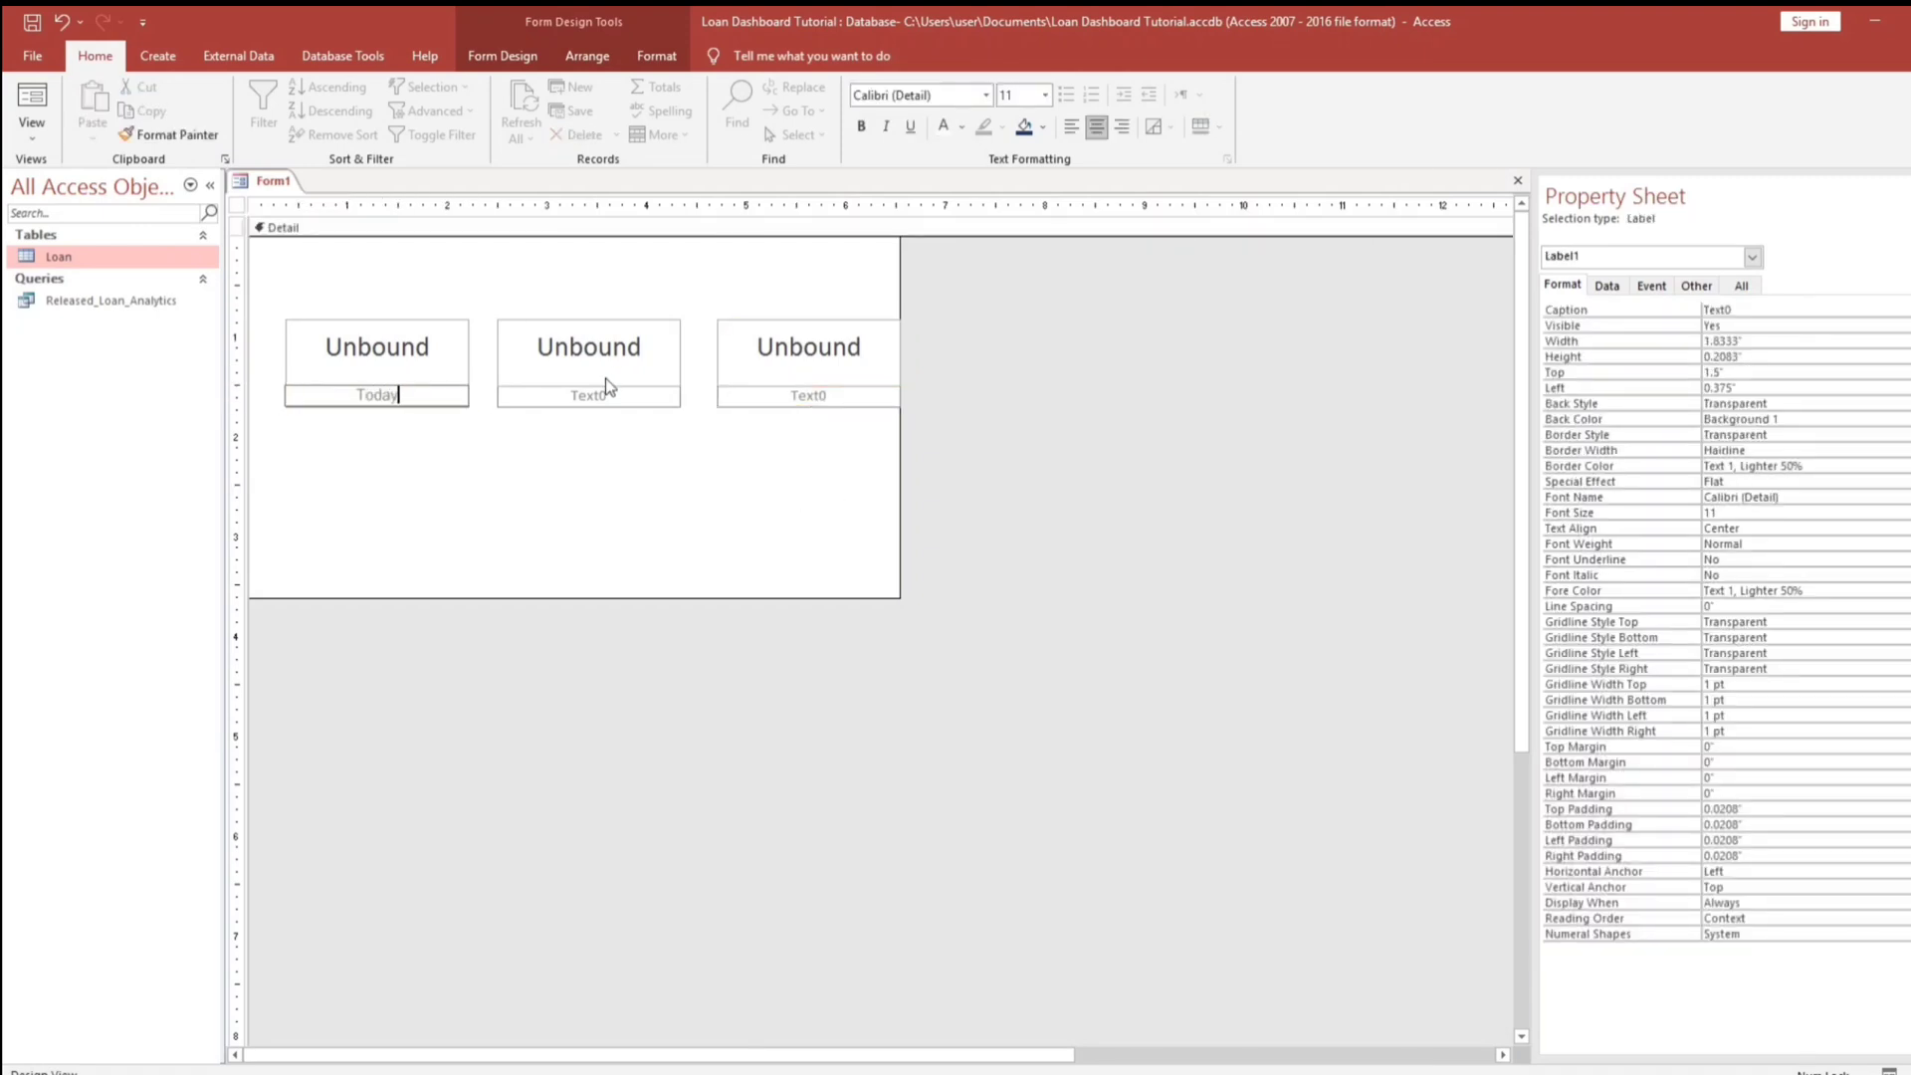
pyautogui.click(591, 393)
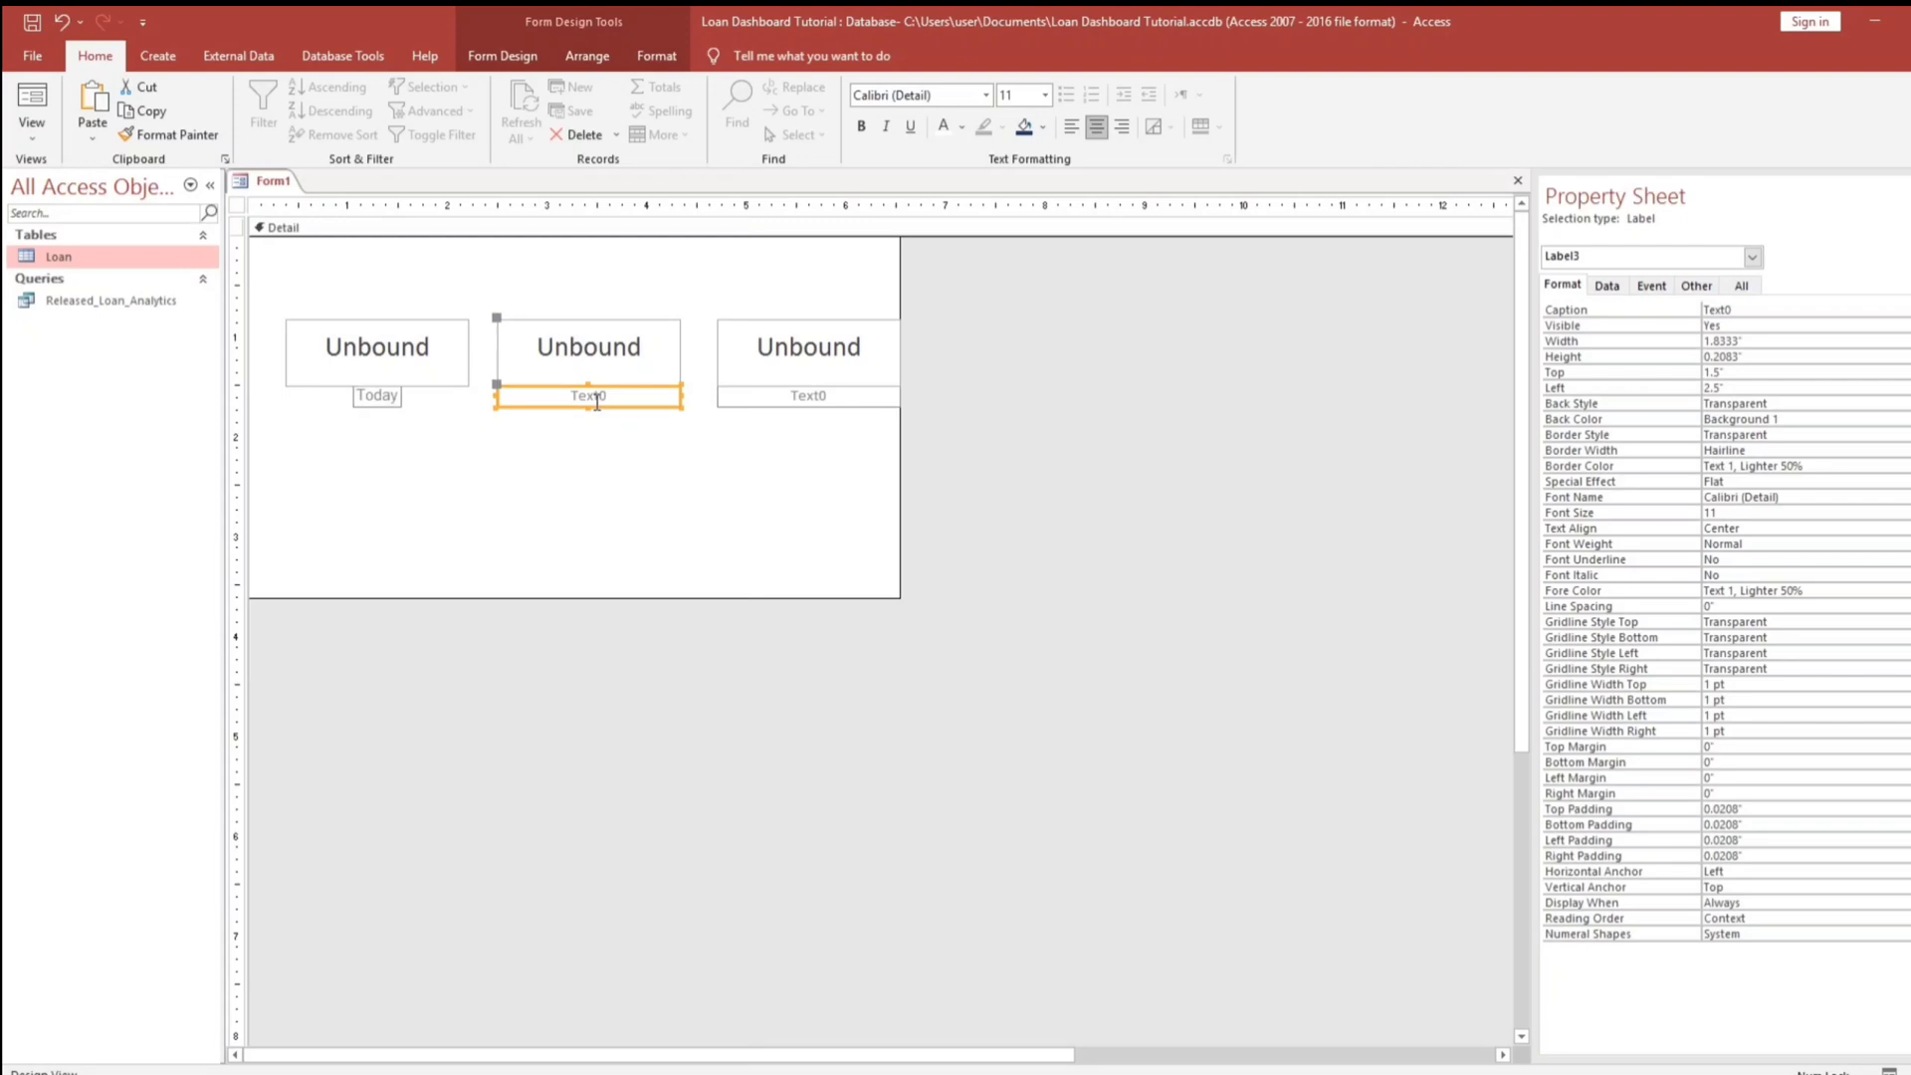
pyautogui.moveTo(571, 396); pyautogui.dragTo(631, 390)
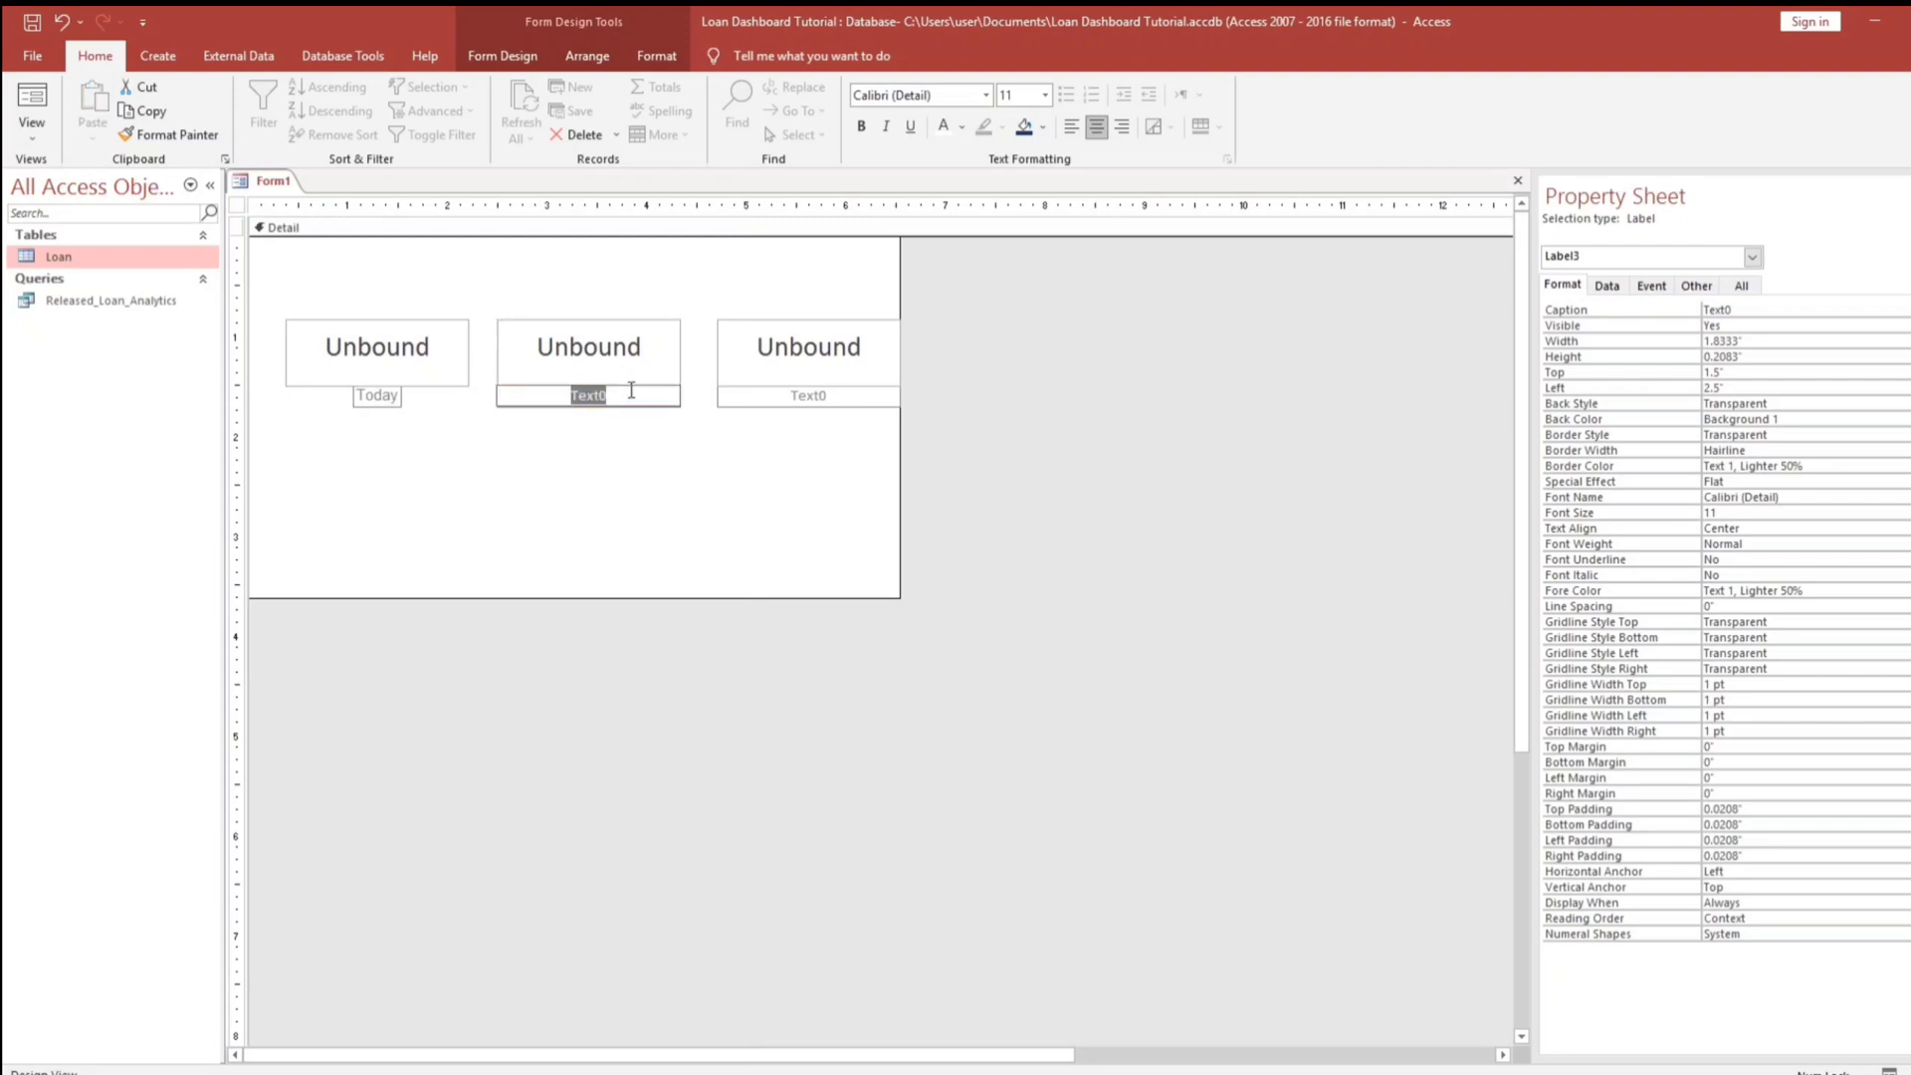
pyautogui.write('Month to')
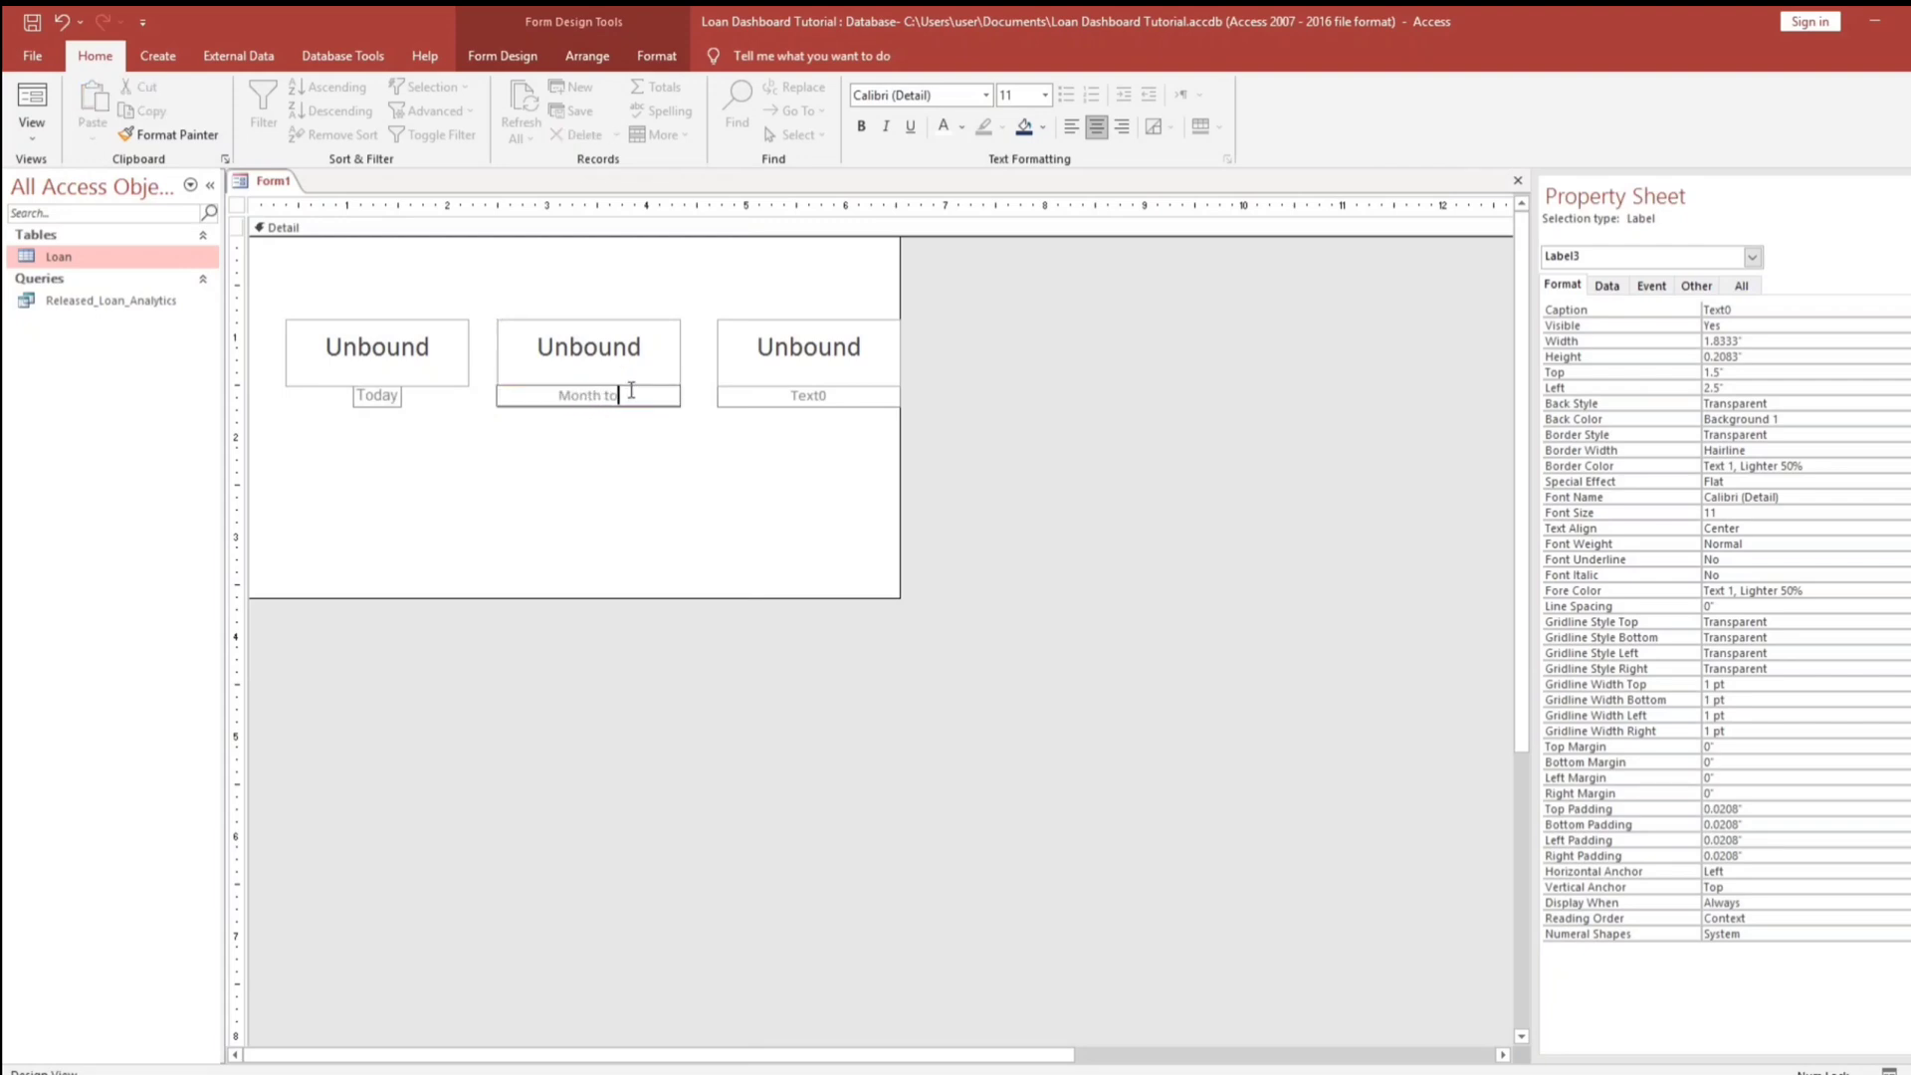
pyautogui.write(' date')
pyautogui.click(762, 396)
pyautogui.click(776, 395)
pyautogui.moveTo(776, 396); pyautogui.dragTo(935, 392)
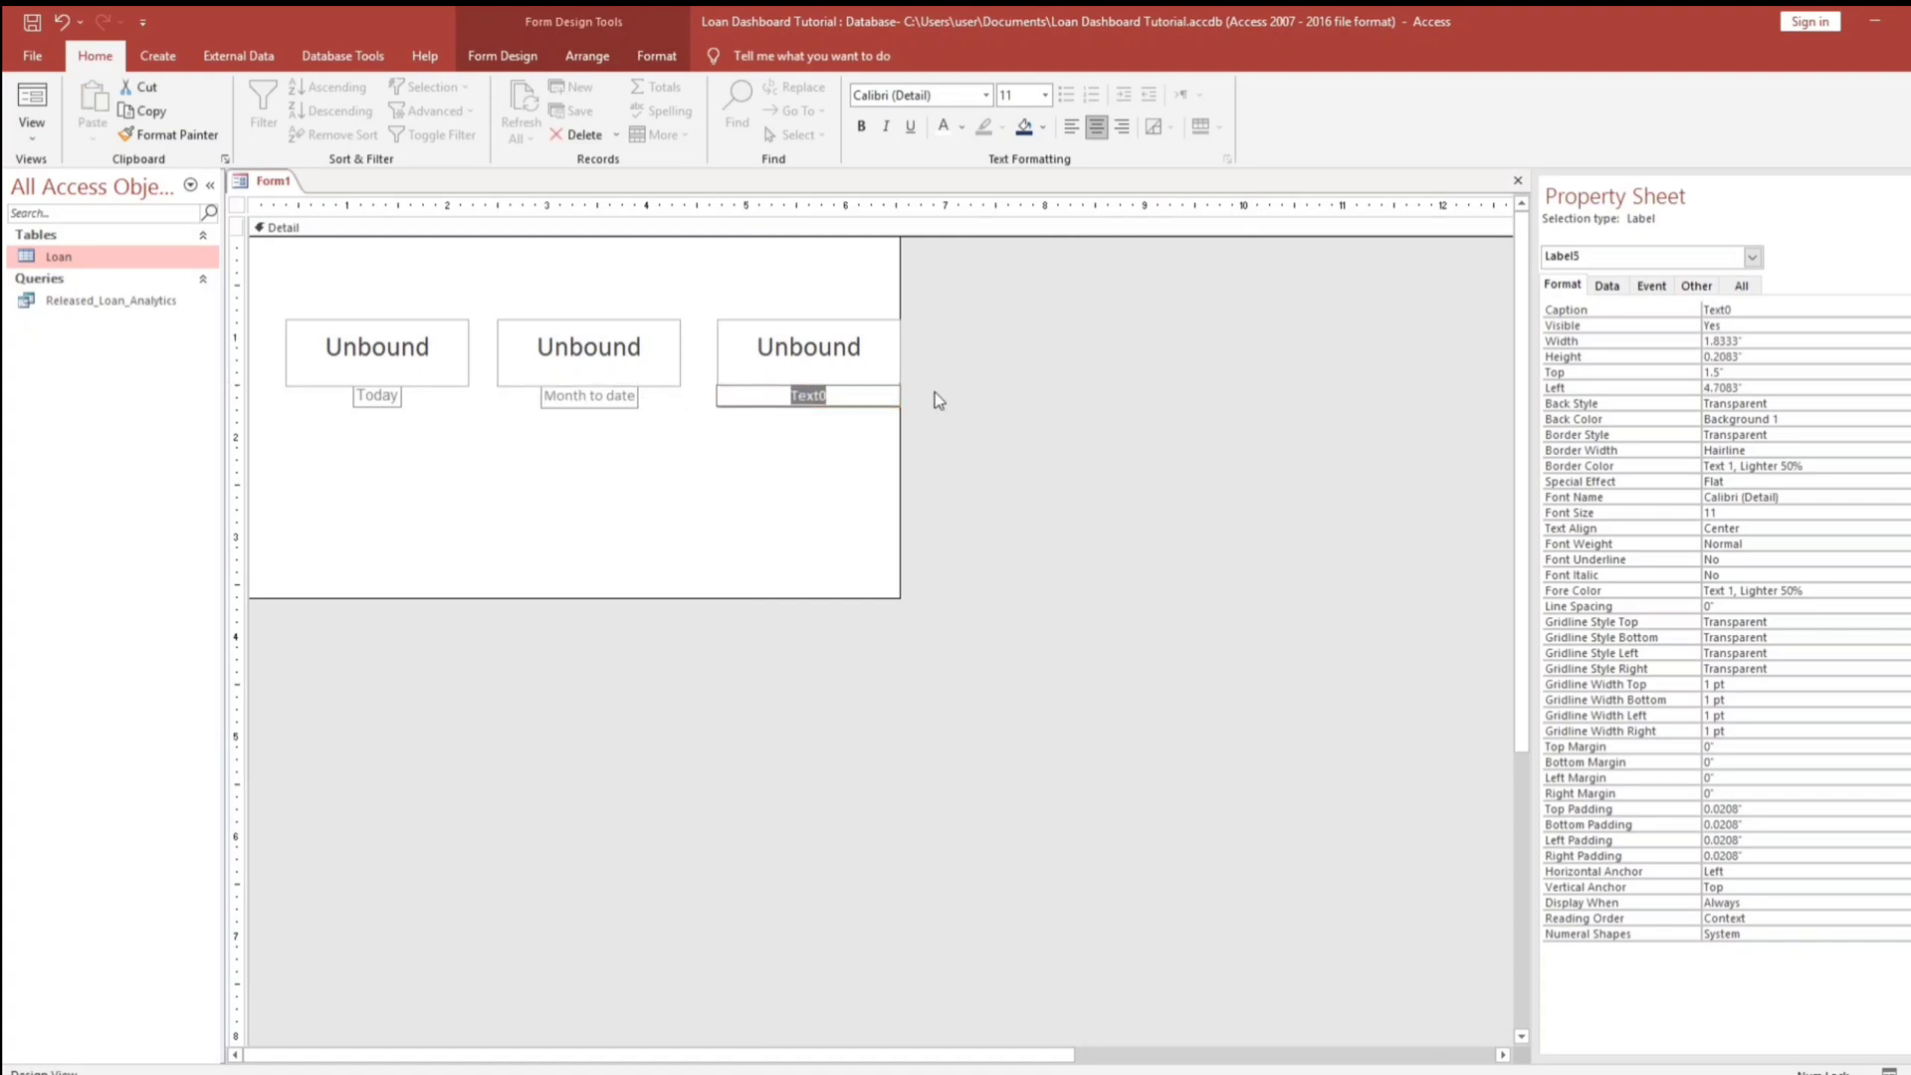
pyautogui.write('Year to')
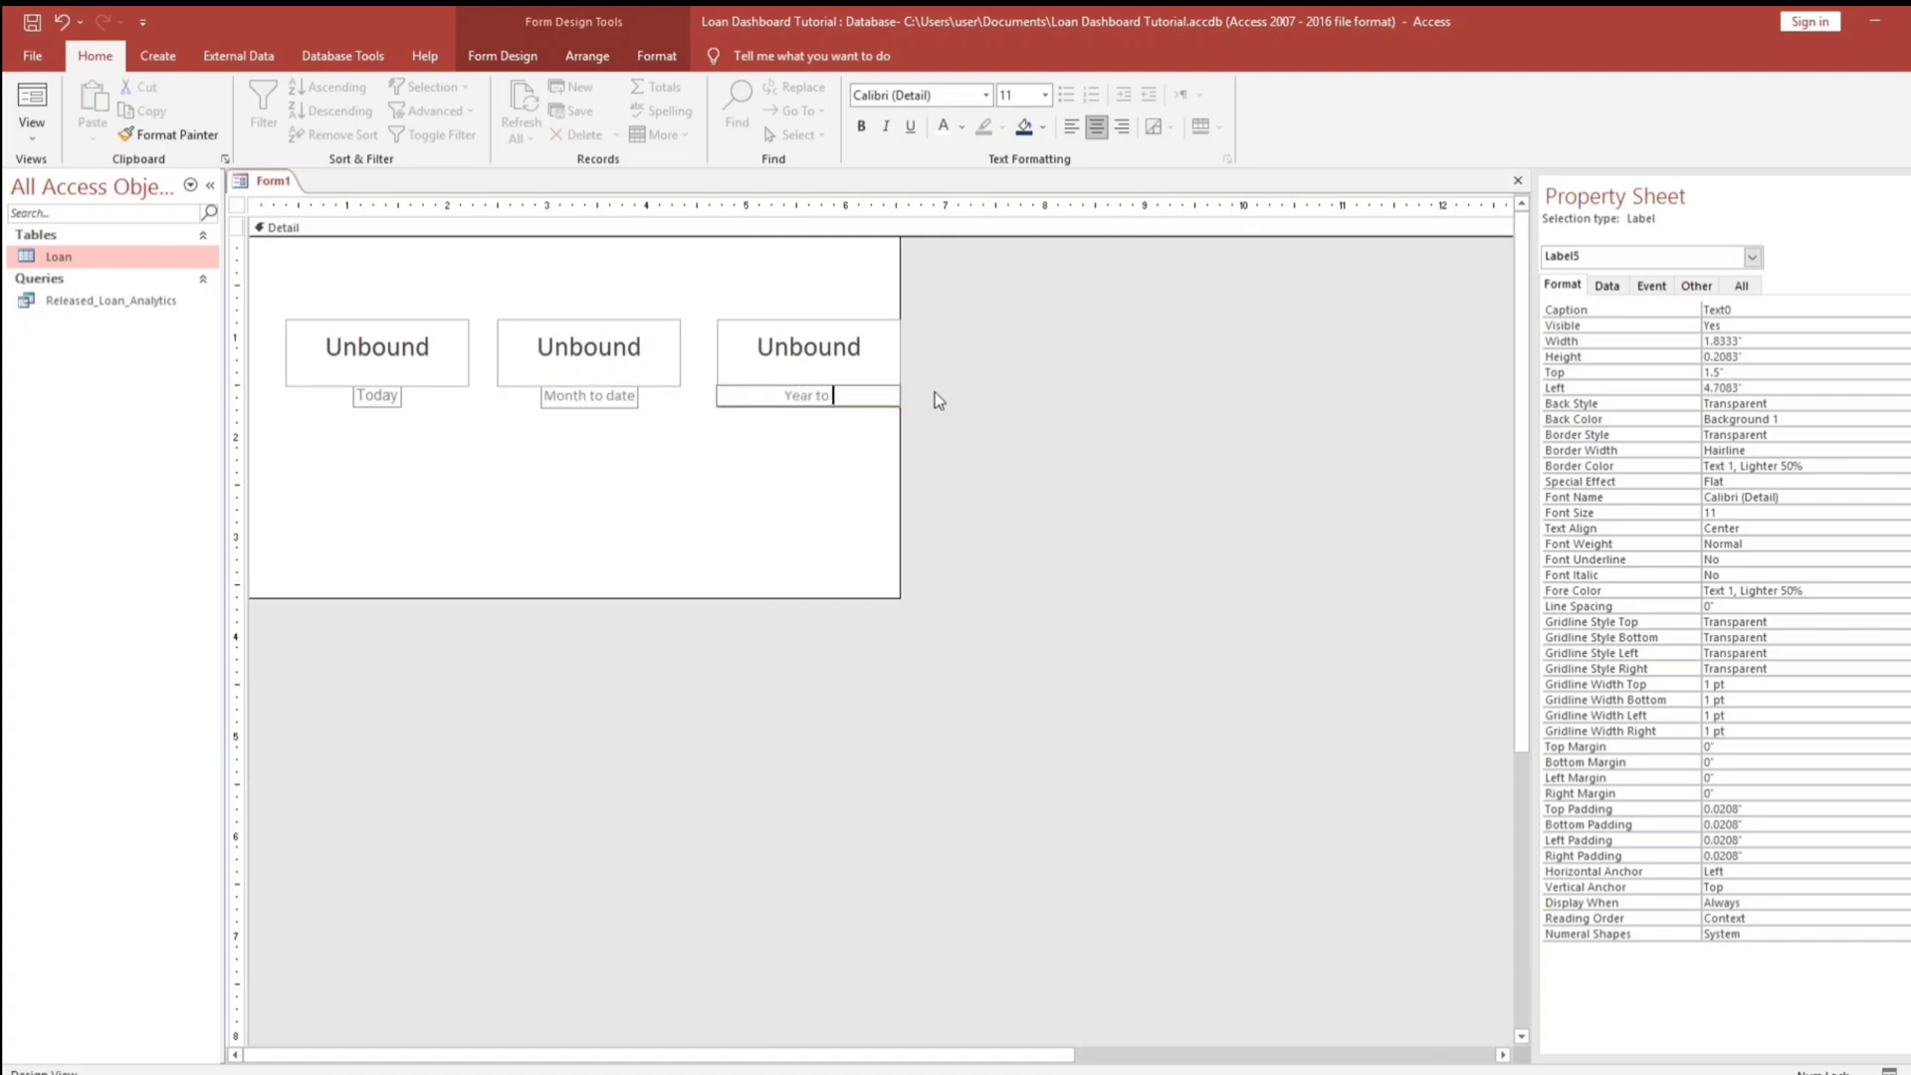
pyautogui.write(' date')
pyautogui.click(584, 461)
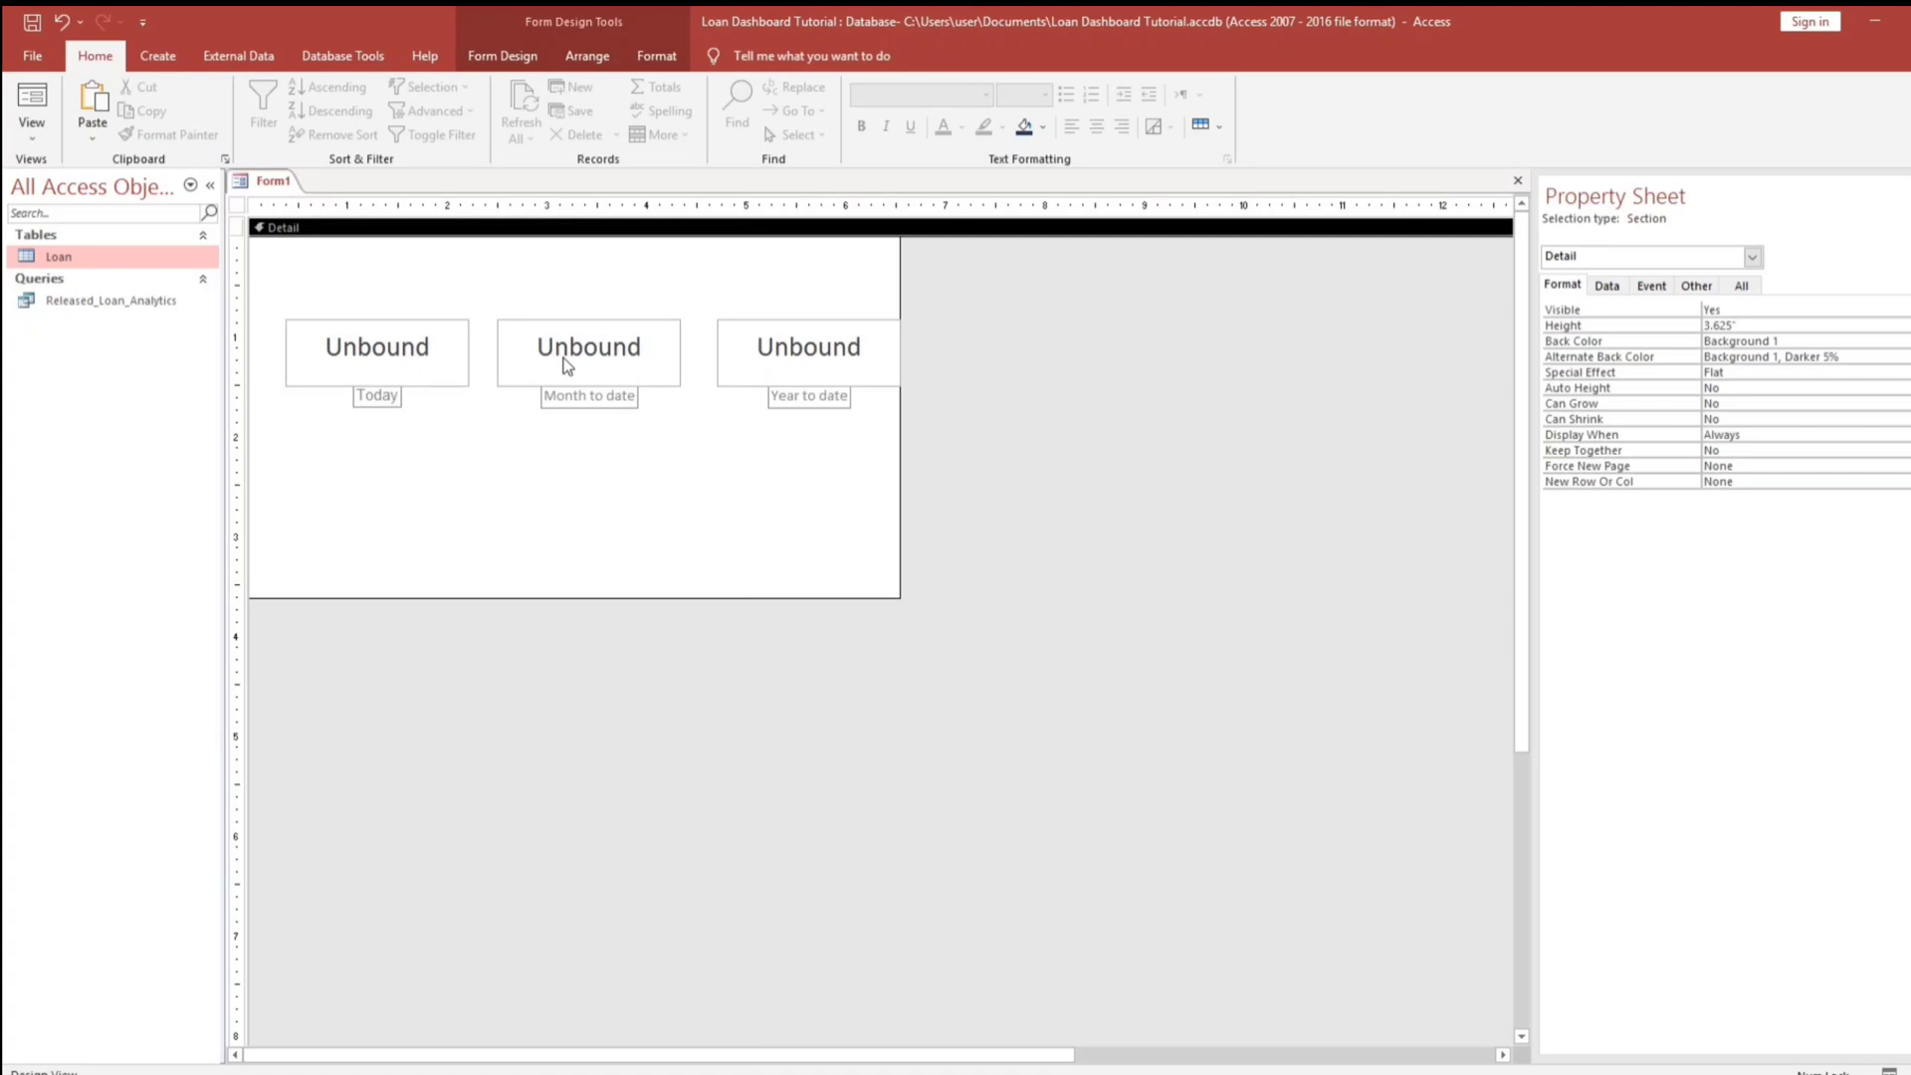
# - Set all three caption labels to the box width of 1.8326 inches
pyautogui.click(567, 366)
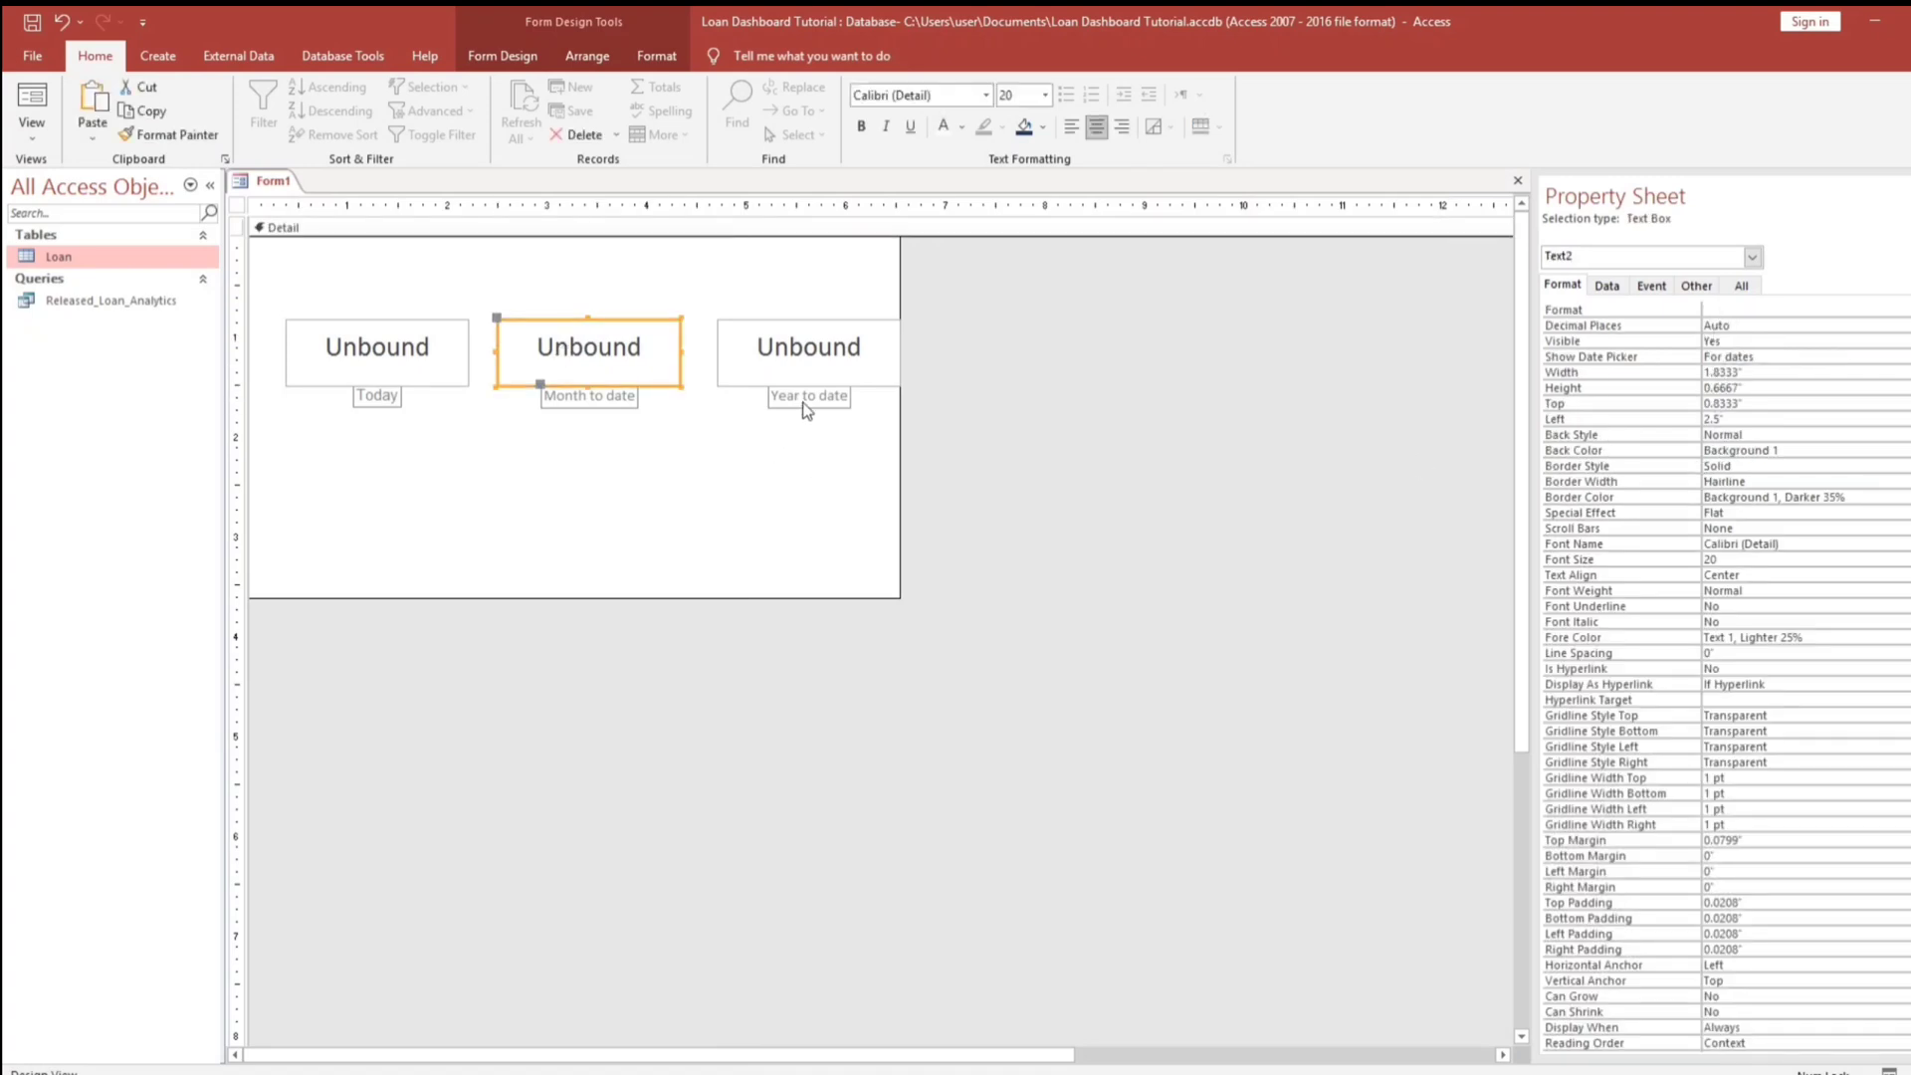
pyautogui.click(1736, 371)
pyautogui.moveTo(358, 448); pyautogui.dragTo(796, 388)
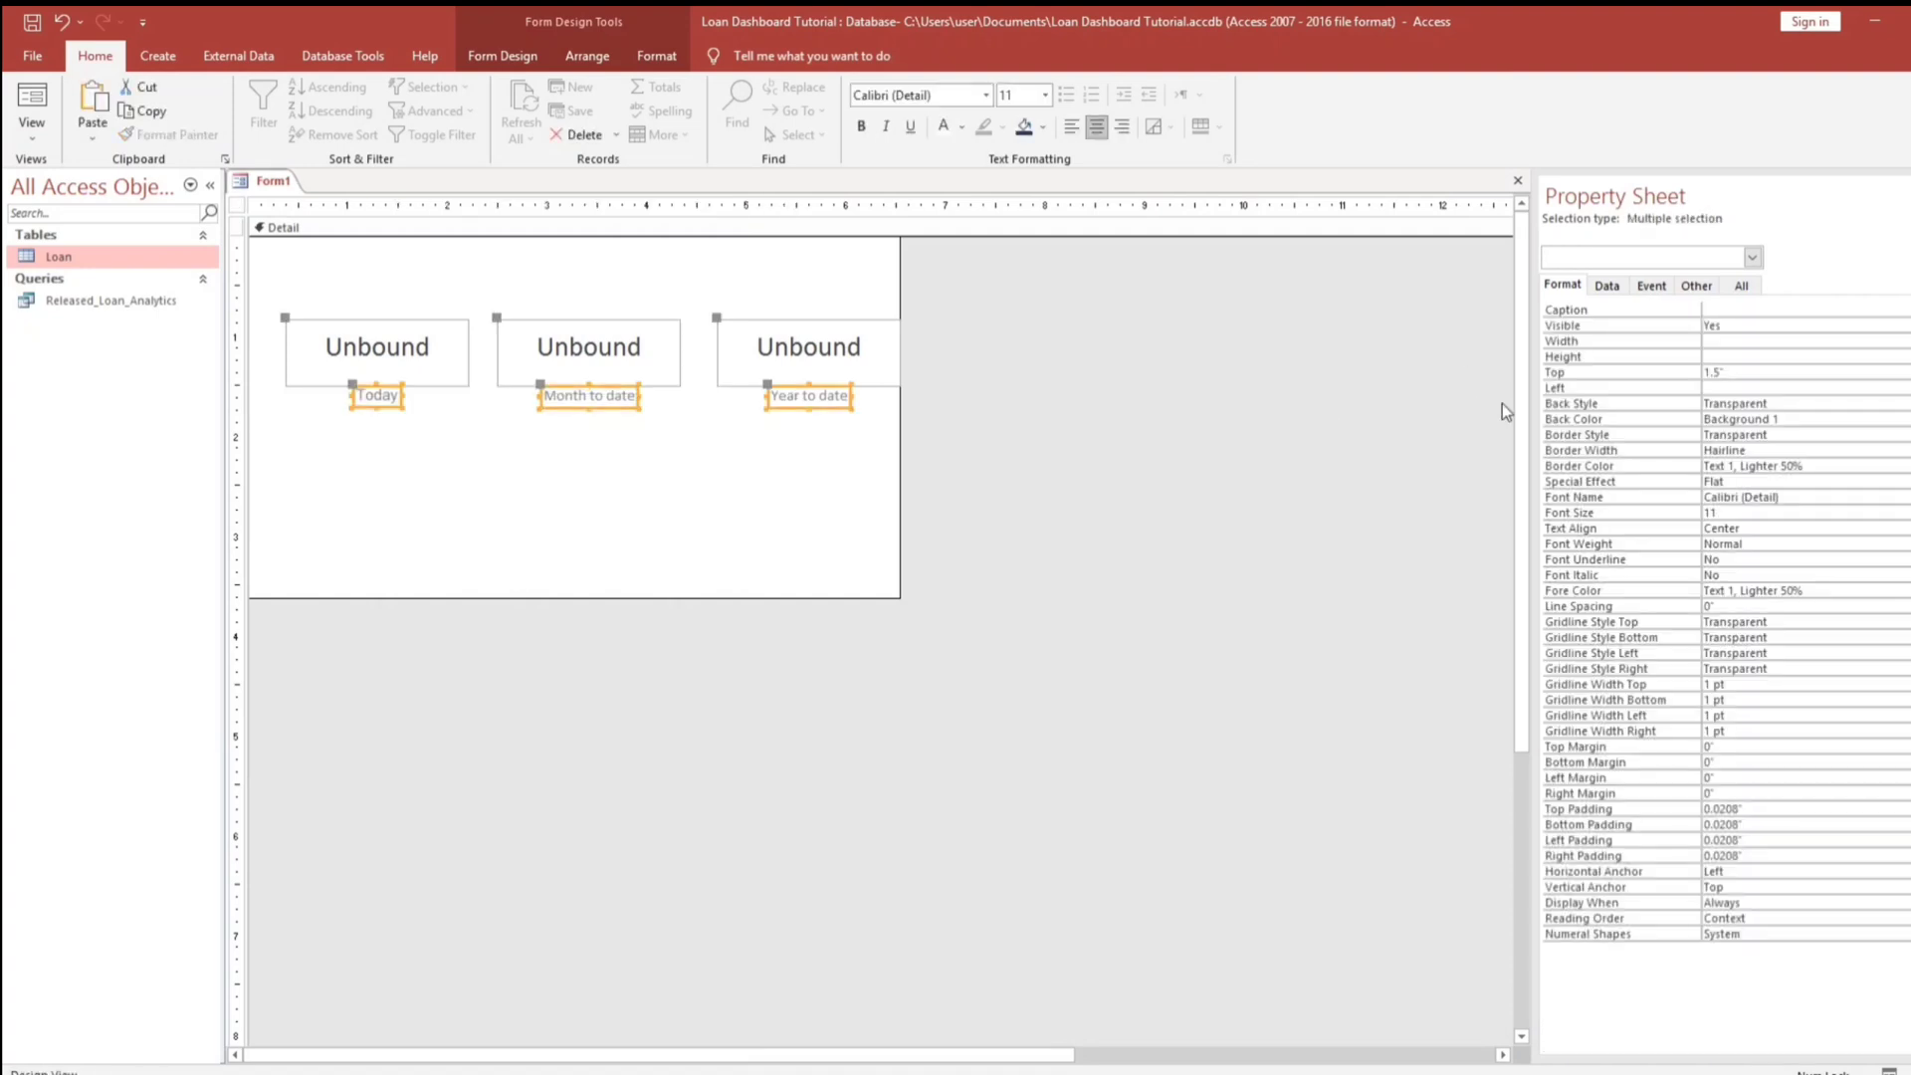
pyautogui.click(1718, 342)
pyautogui.write('1.8326')
pyautogui.press('Return')
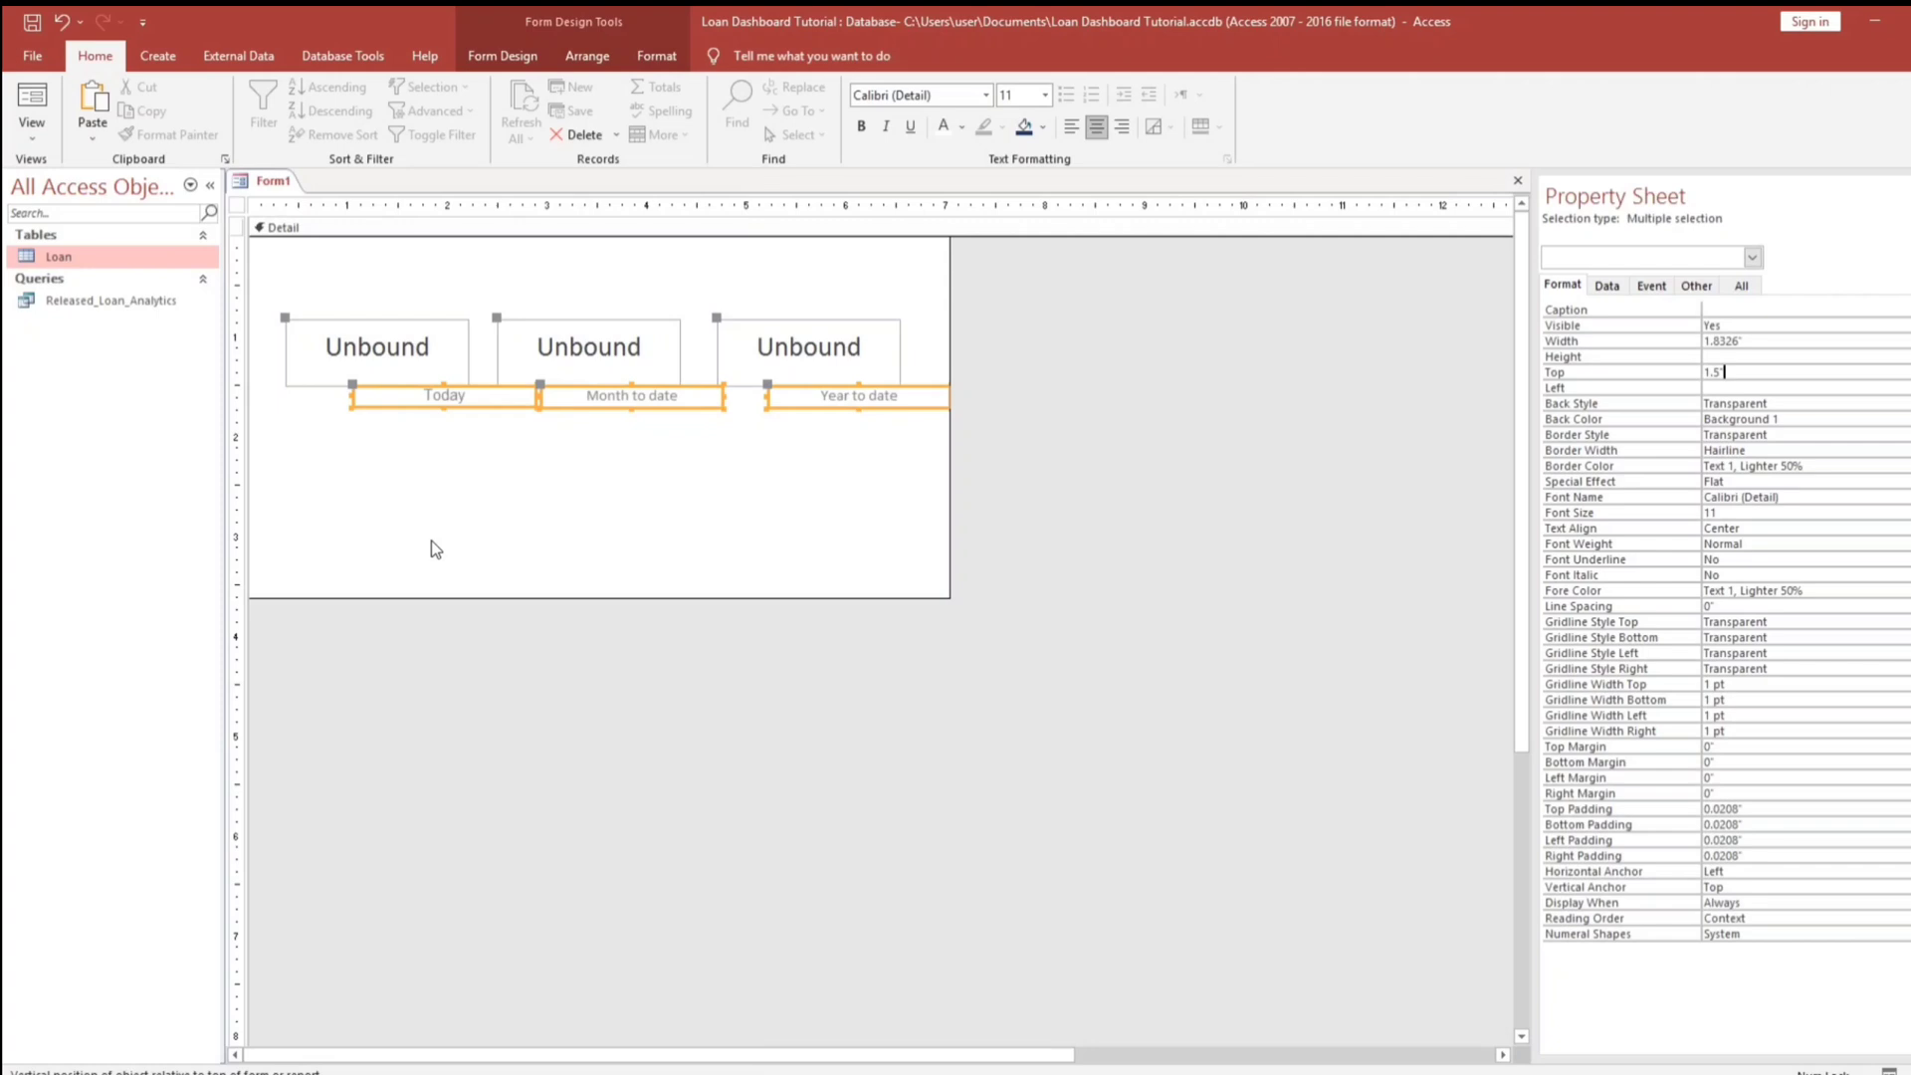
# - Align the Today, Month to date and Year to date captions left with their boxes
pyautogui.moveTo(348, 451); pyautogui.dragTo(378, 361)
pyautogui.rightClick(378, 361)
pyautogui.moveTo(482, 693)
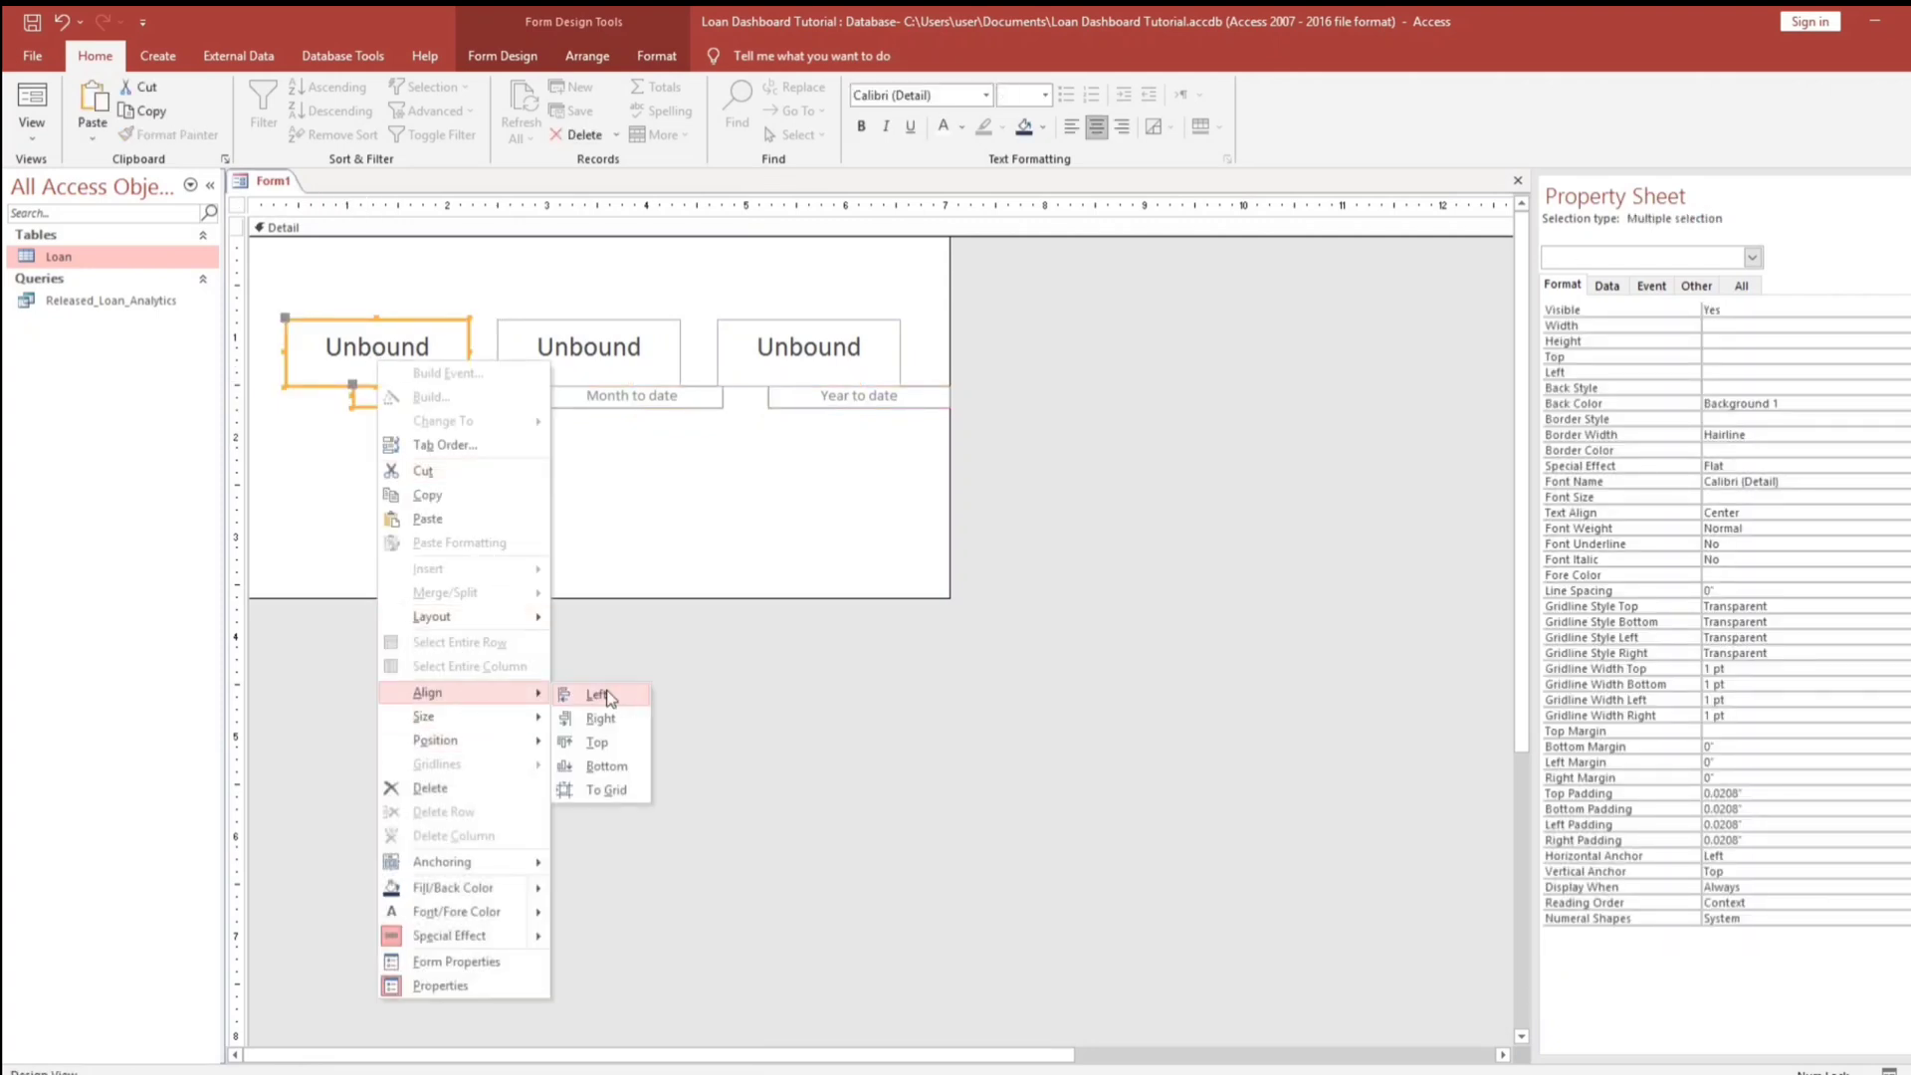
pyautogui.click(603, 692)
pyautogui.moveTo(538, 416); pyautogui.dragTo(593, 371)
pyautogui.rightClick(593, 370)
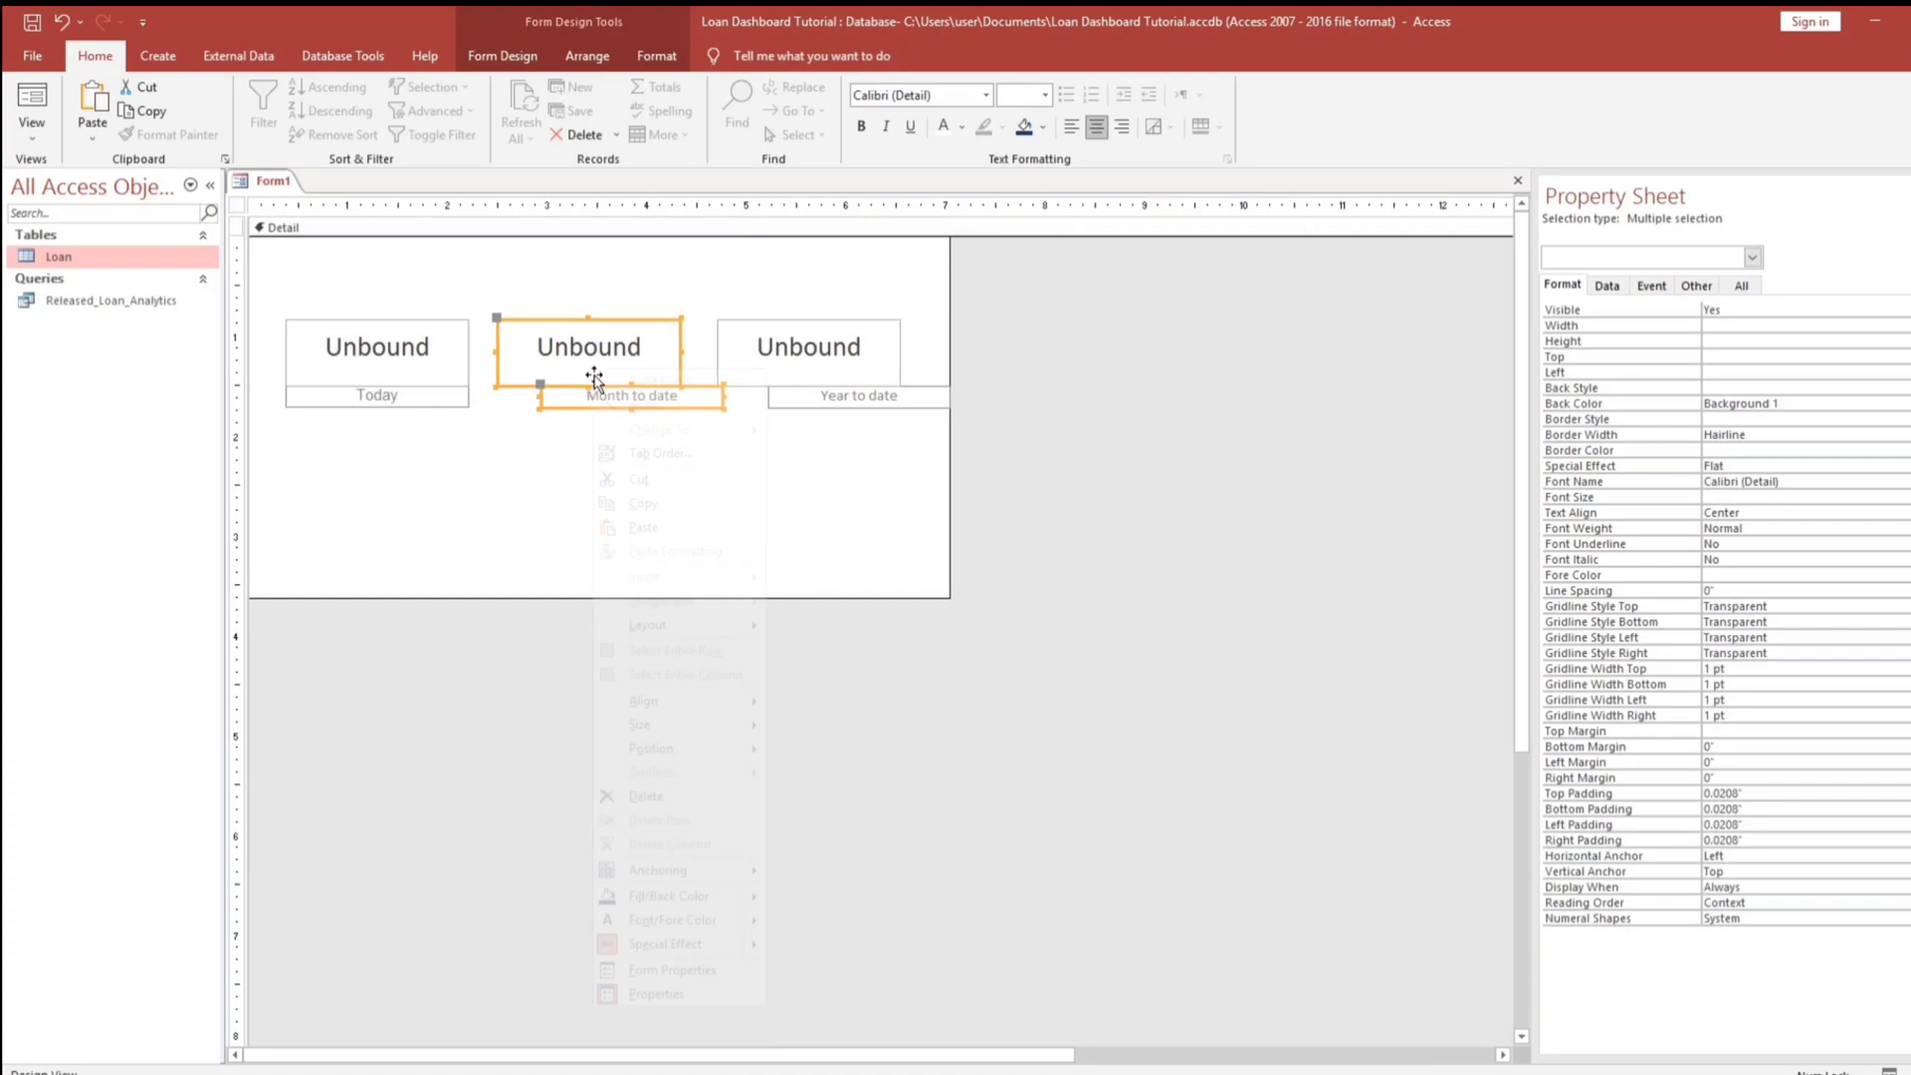
pyautogui.moveTo(697, 701)
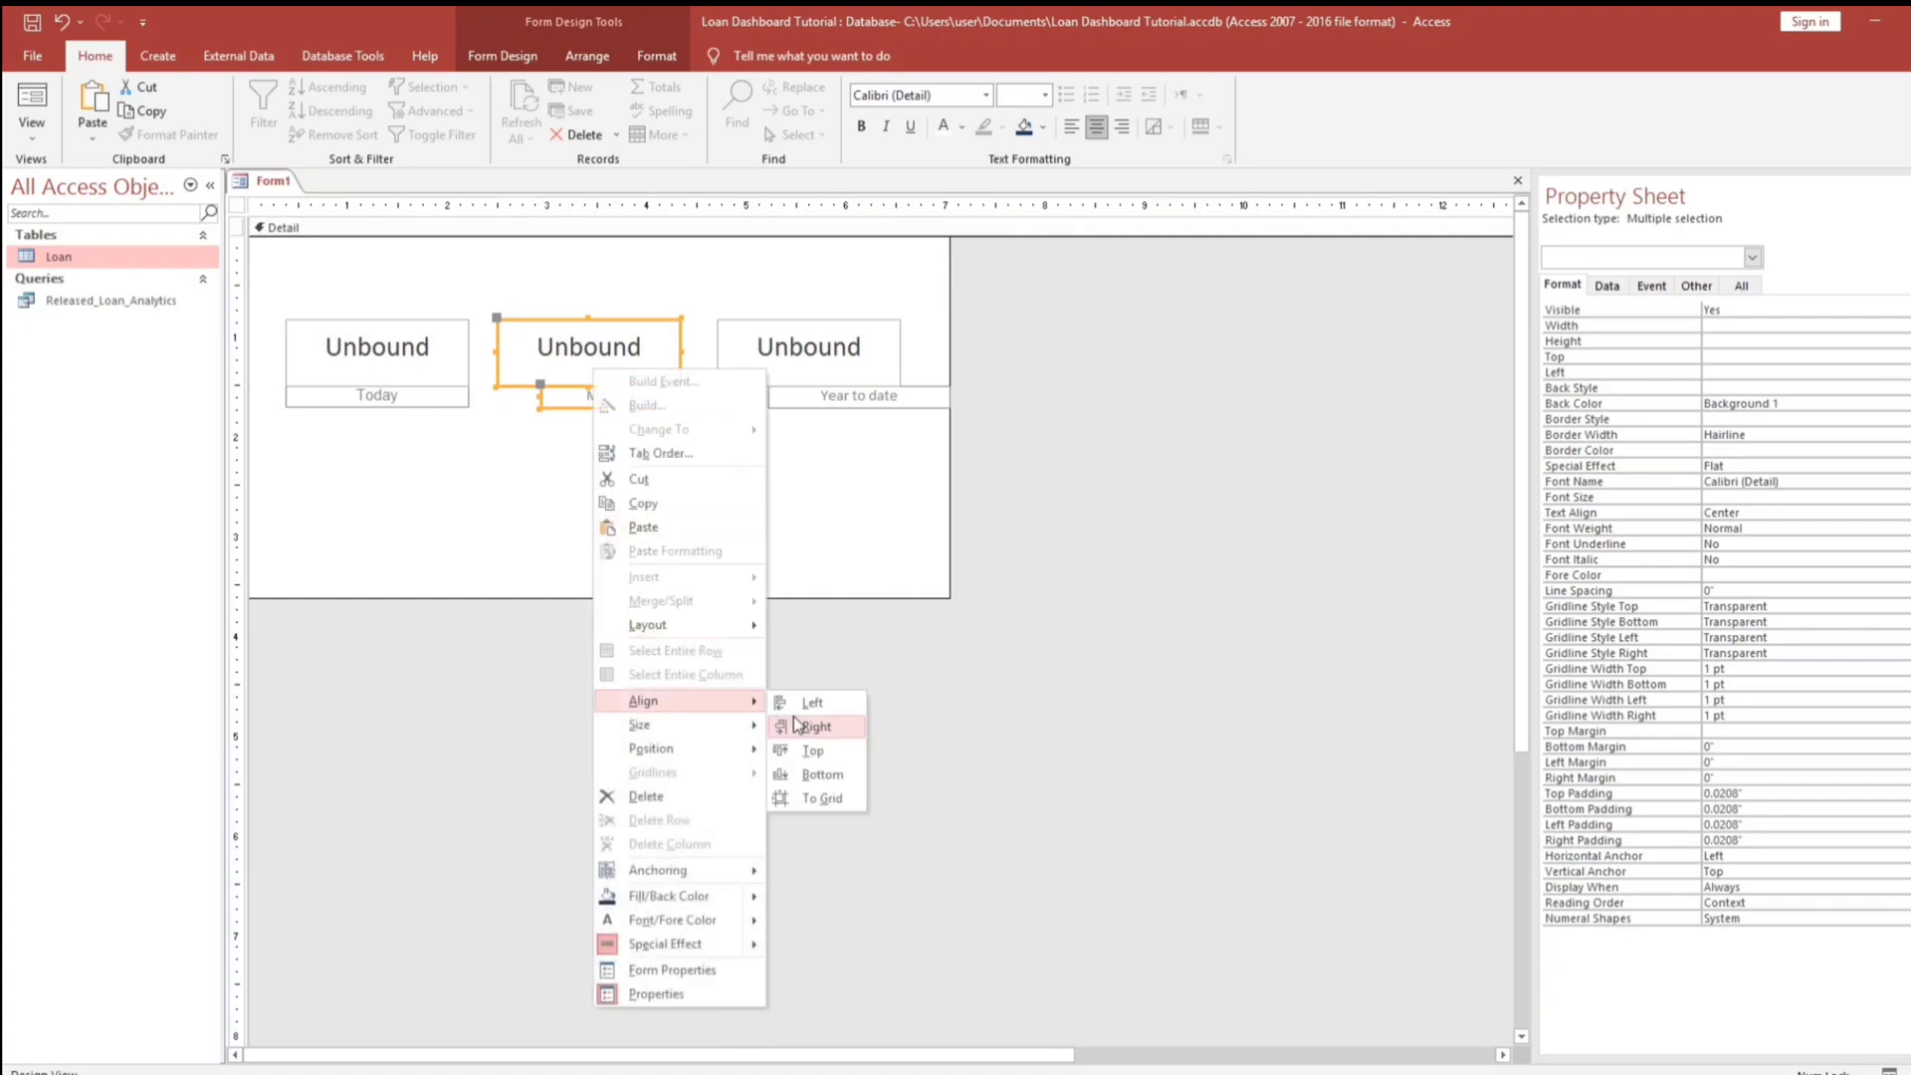
pyautogui.click(802, 725)
pyautogui.moveTo(798, 438); pyautogui.dragTo(795, 375)
pyautogui.rightClick(795, 375)
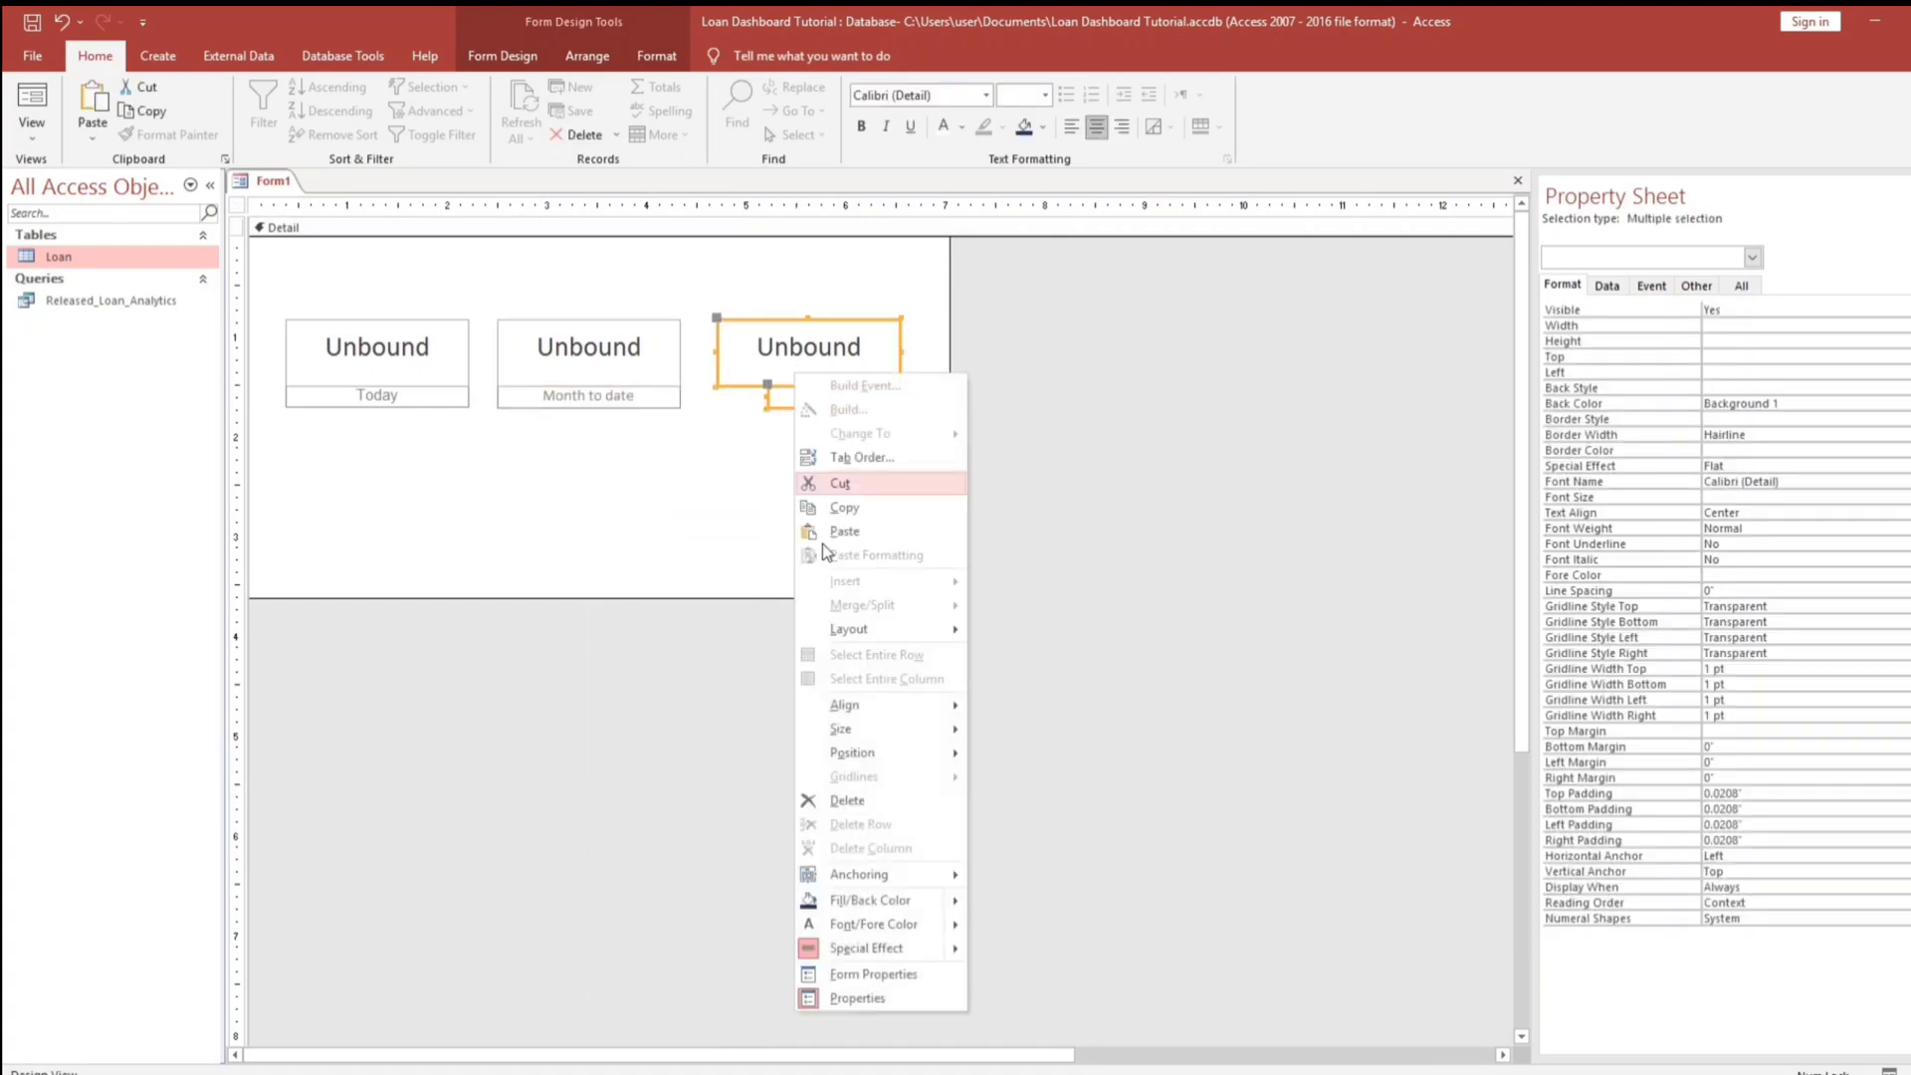
pyautogui.moveTo(874, 702)
pyautogui.click(989, 707)
pyautogui.click(603, 553)
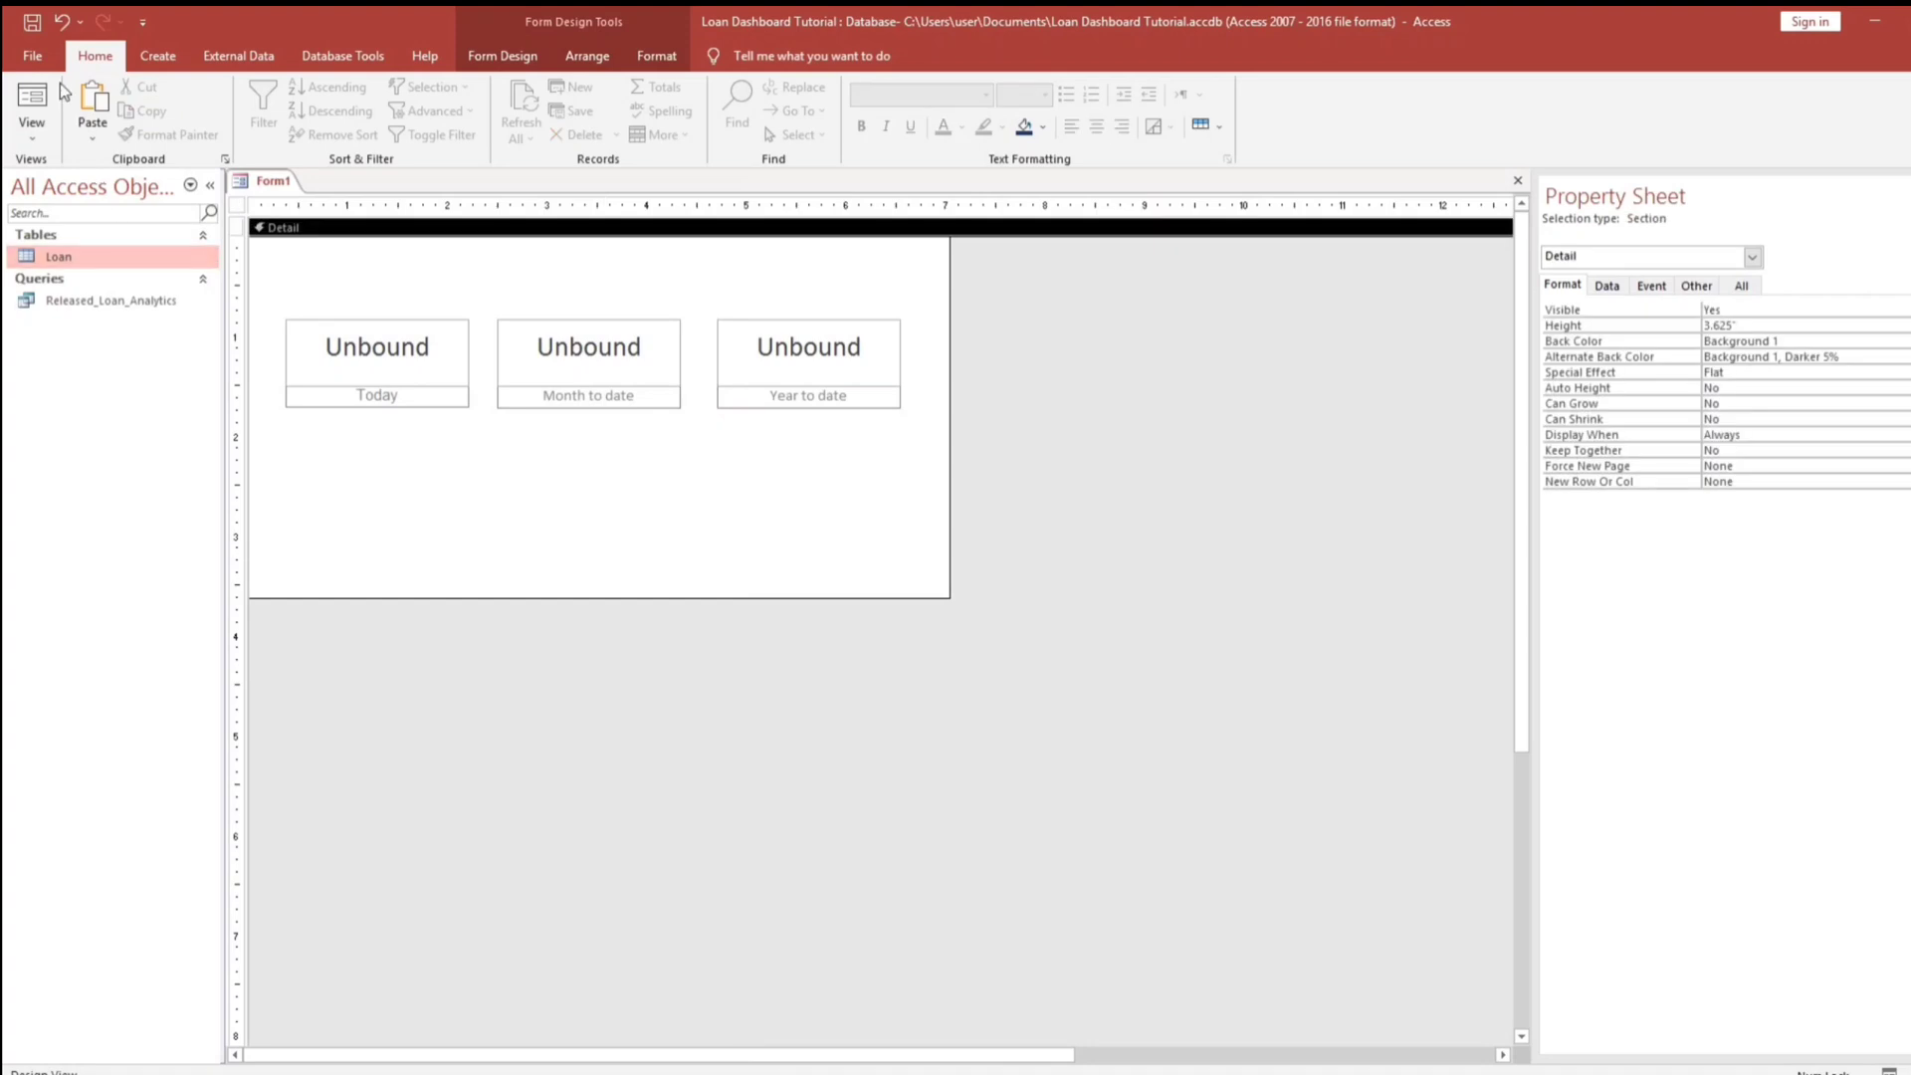
# - Preview the form, then return to Design View
pyautogui.click(32, 97)
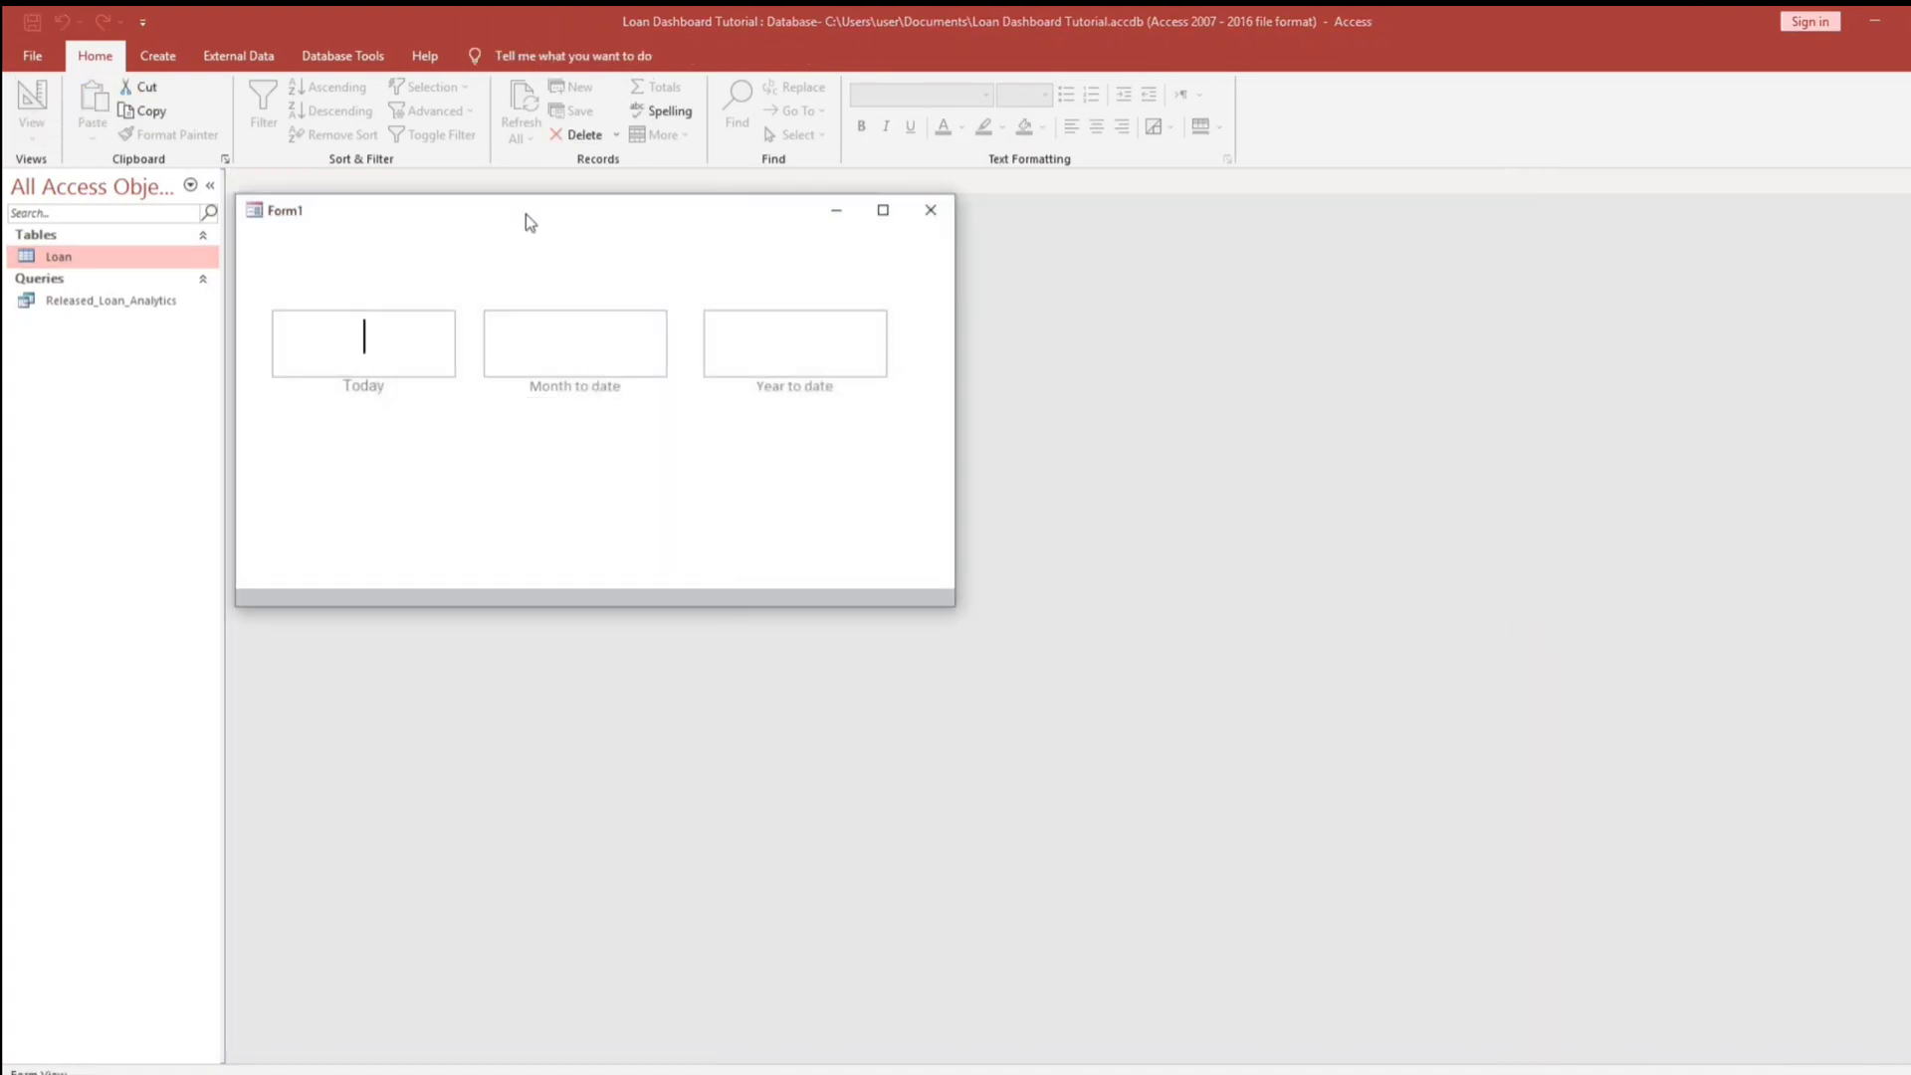
pyautogui.moveTo(528, 221); pyautogui.dragTo(617, 282)
pyautogui.rightClick(601, 322)
pyautogui.click(640, 388)
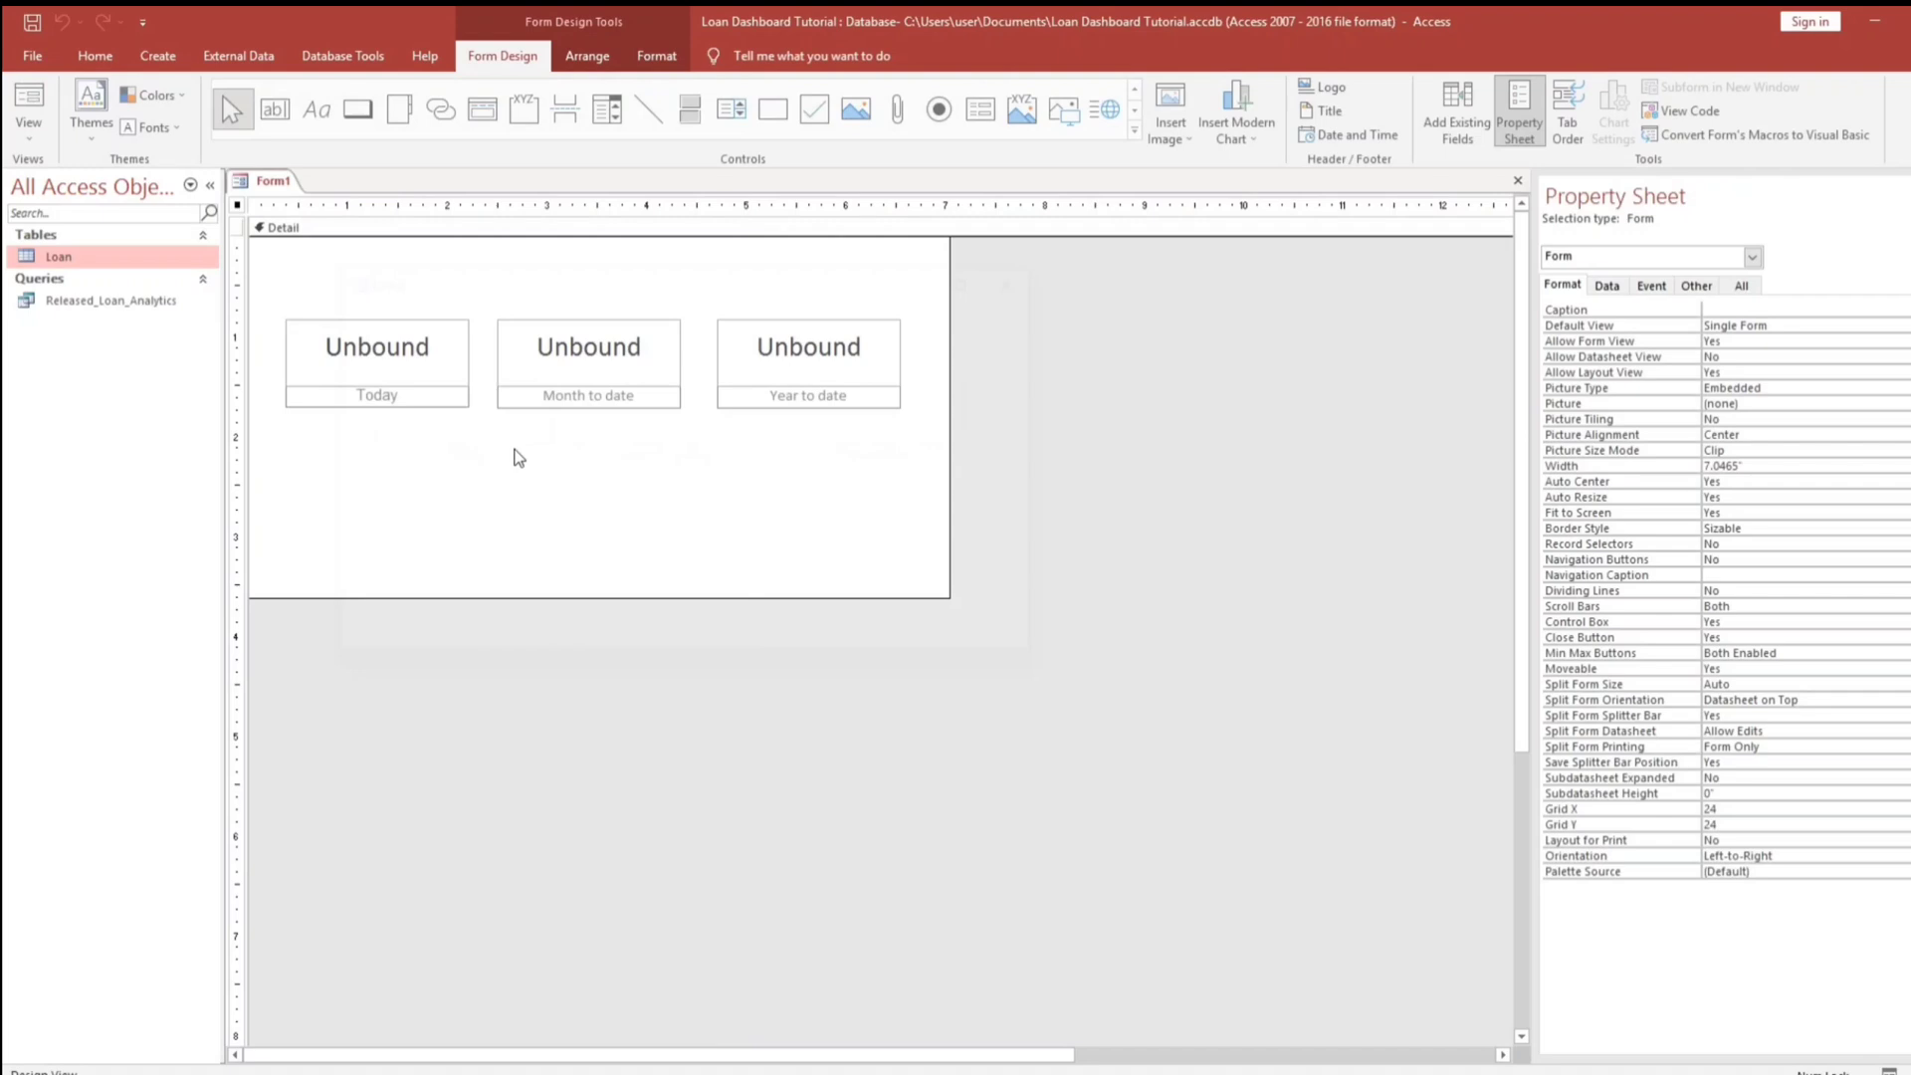
# - Set the three captions' Border Style to Solid
pyautogui.moveTo(388, 455); pyautogui.dragTo(809, 391)
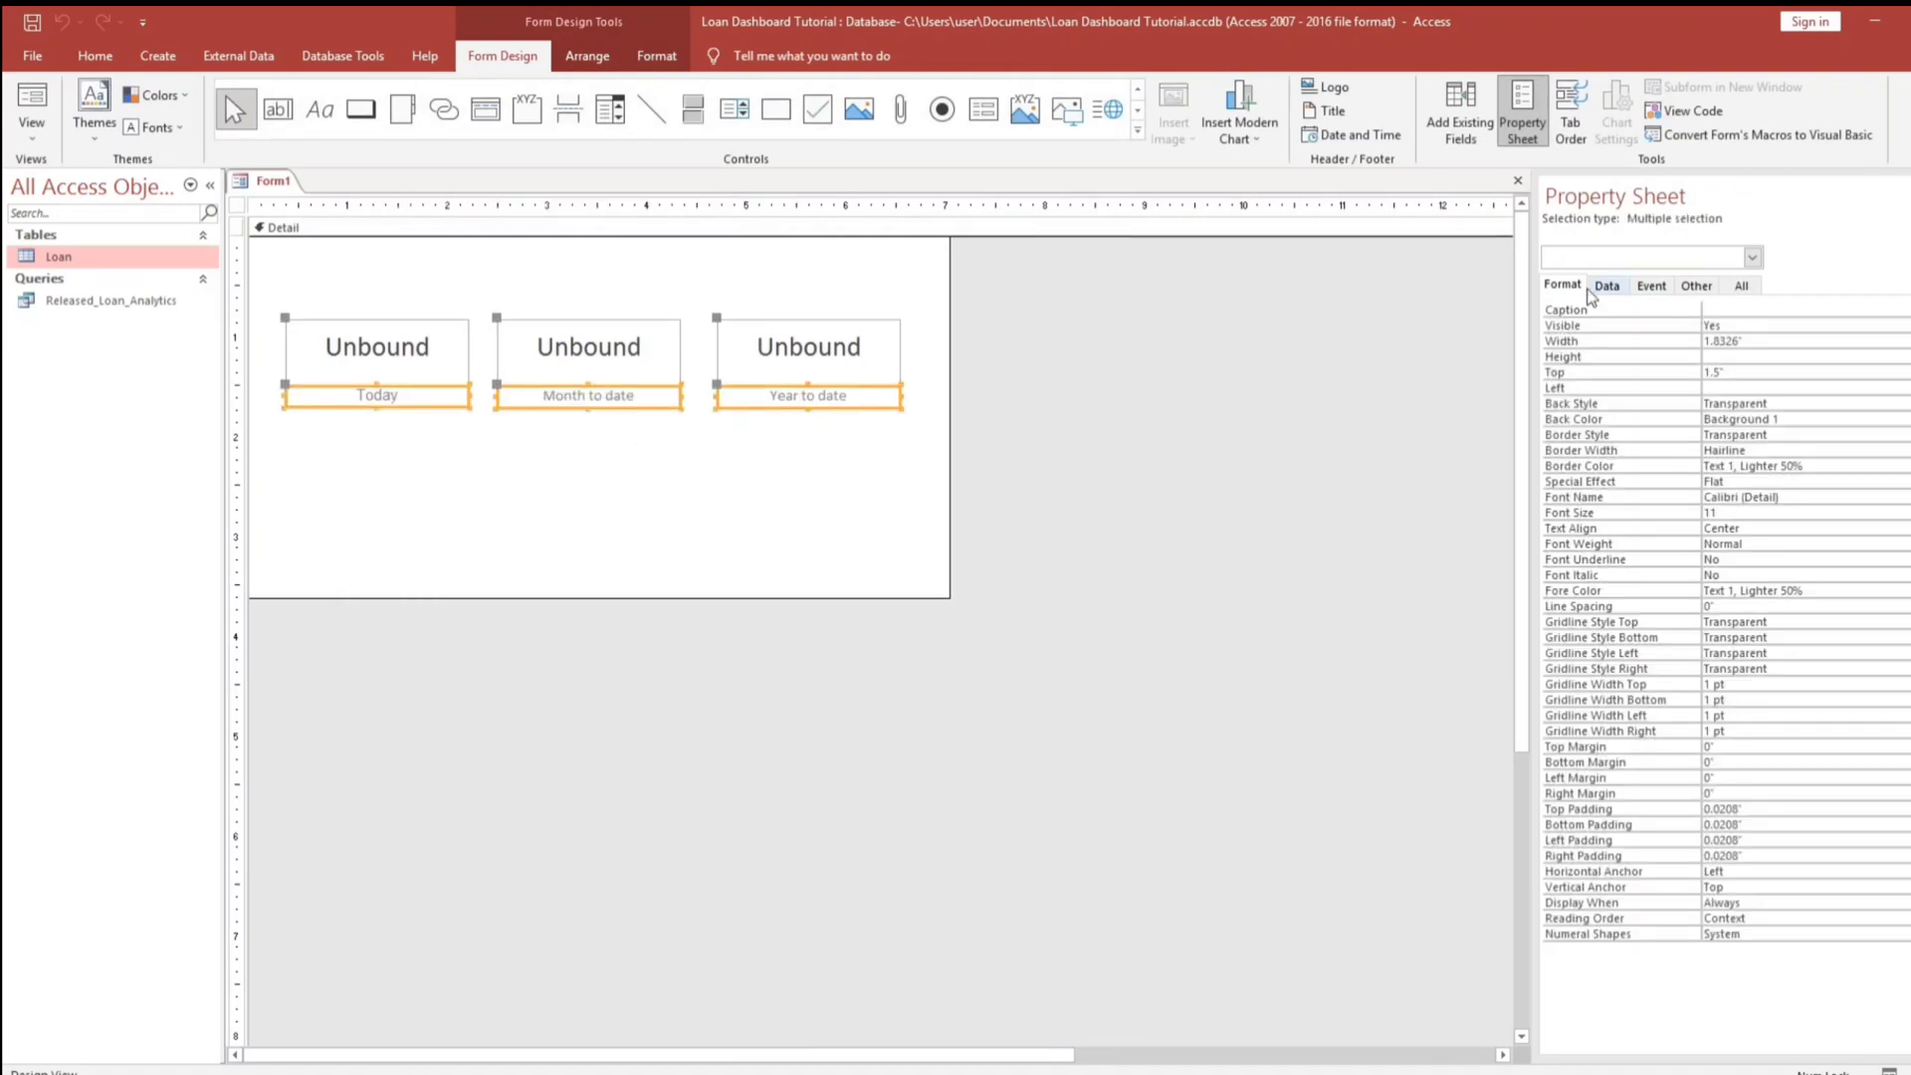
pyautogui.doubleClick(1775, 434)
pyautogui.write('Solid')
pyautogui.click(1733, 468)
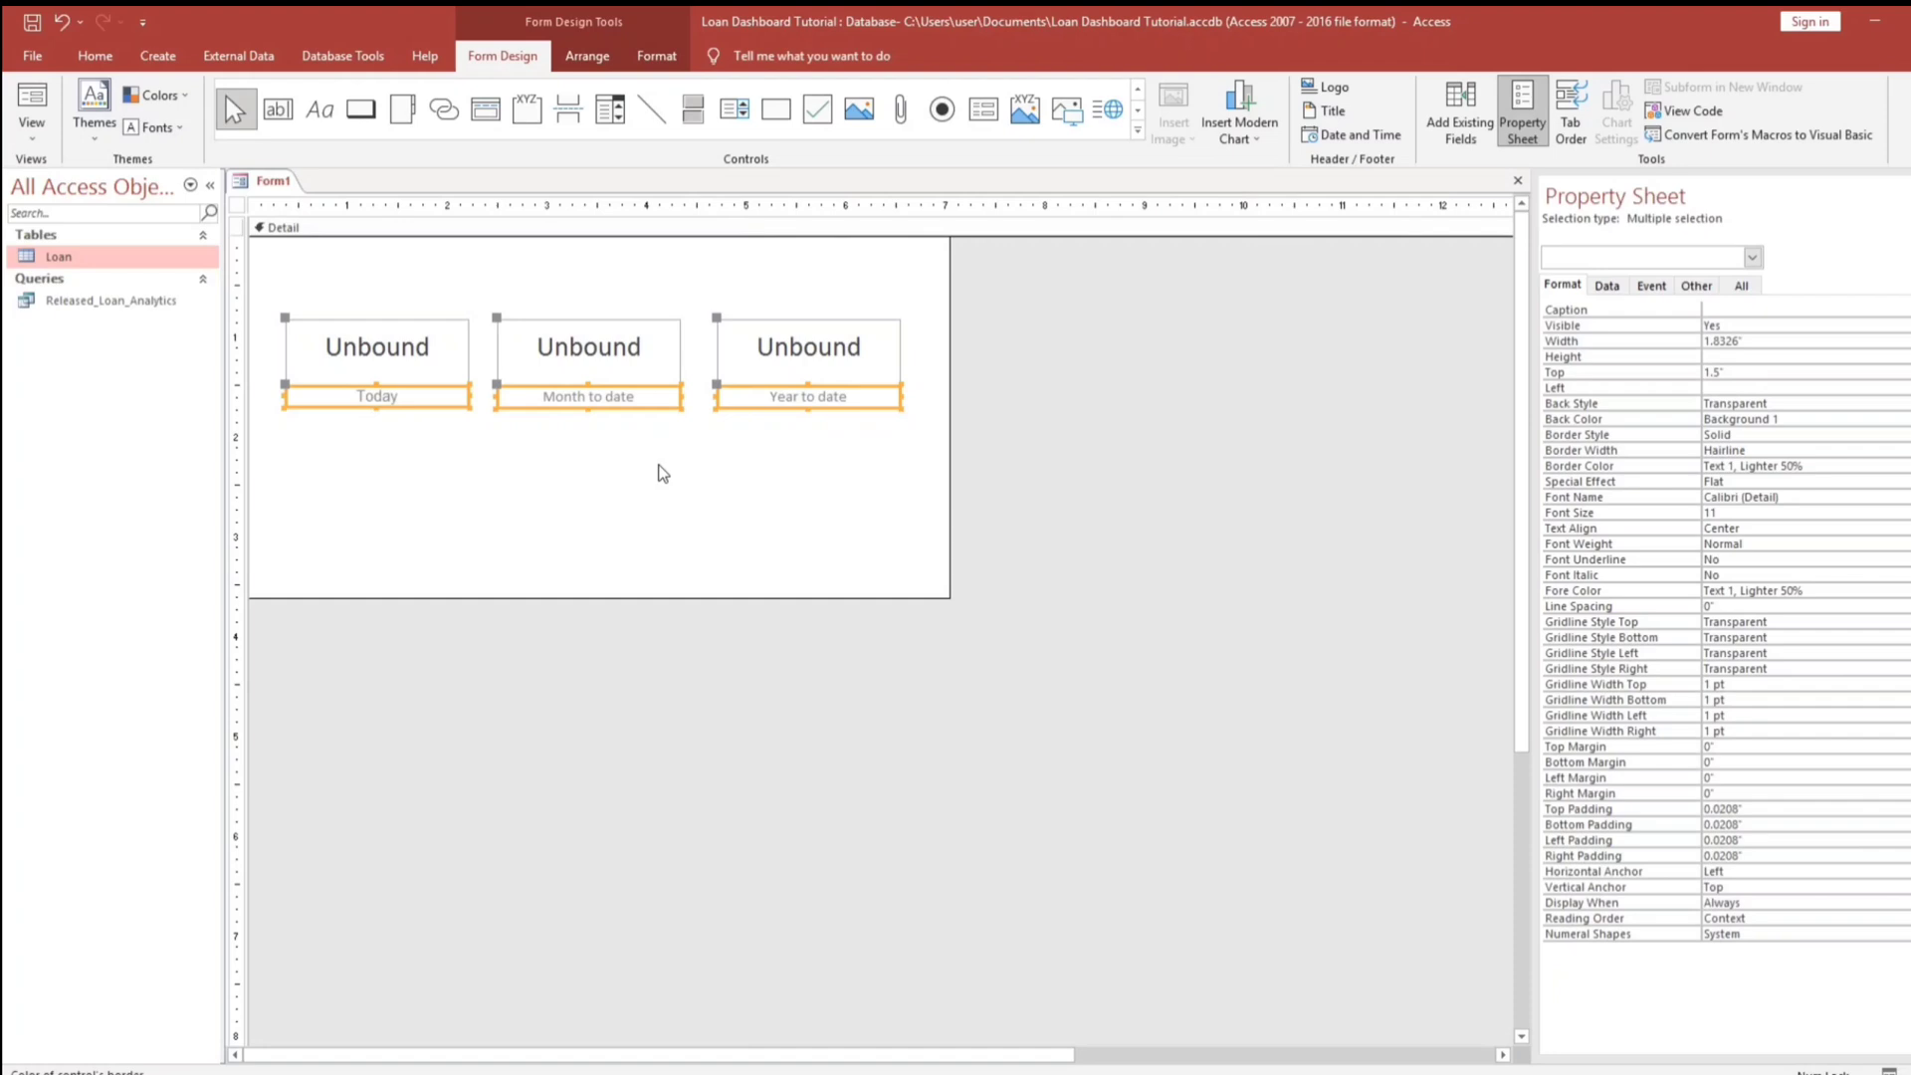
# - Give the captions a dark blue Accent 1, Darker 50% fill with bold white text
pyautogui.click(95, 55)
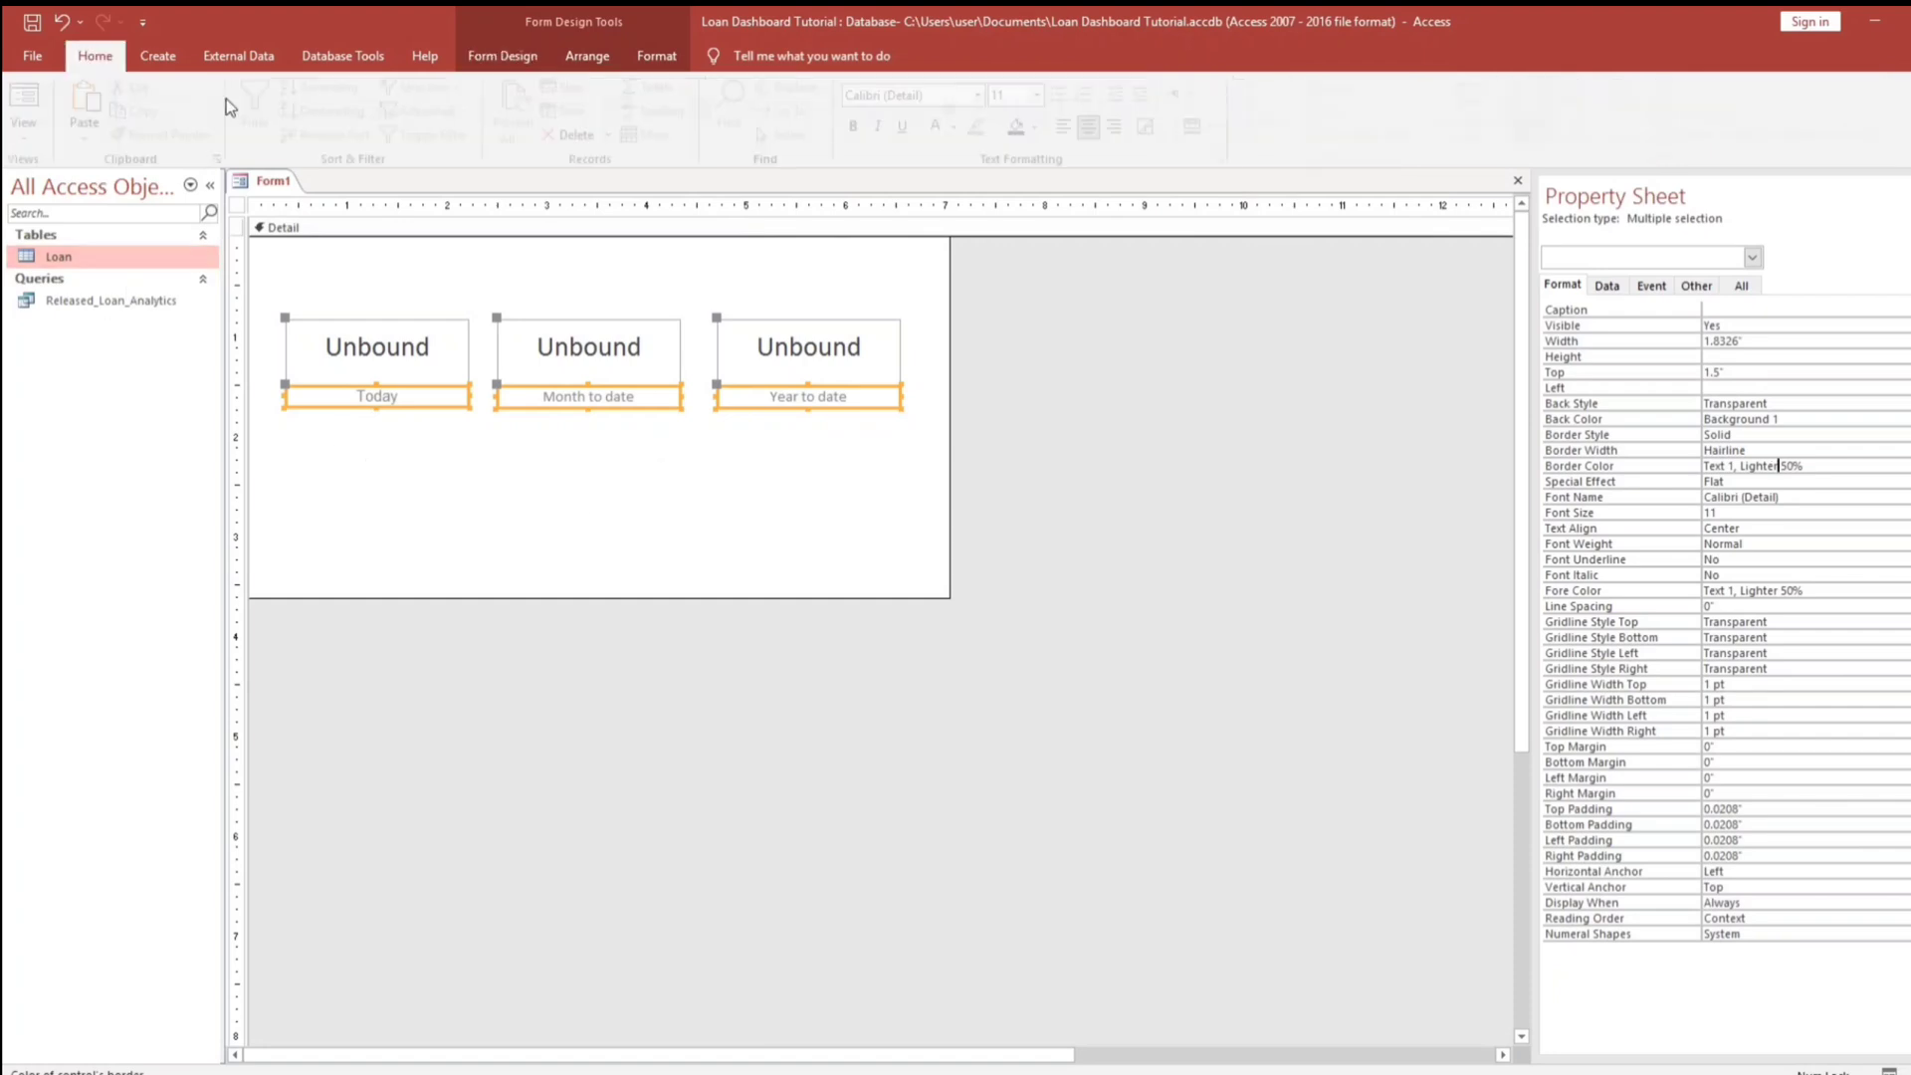
pyautogui.click(1024, 131)
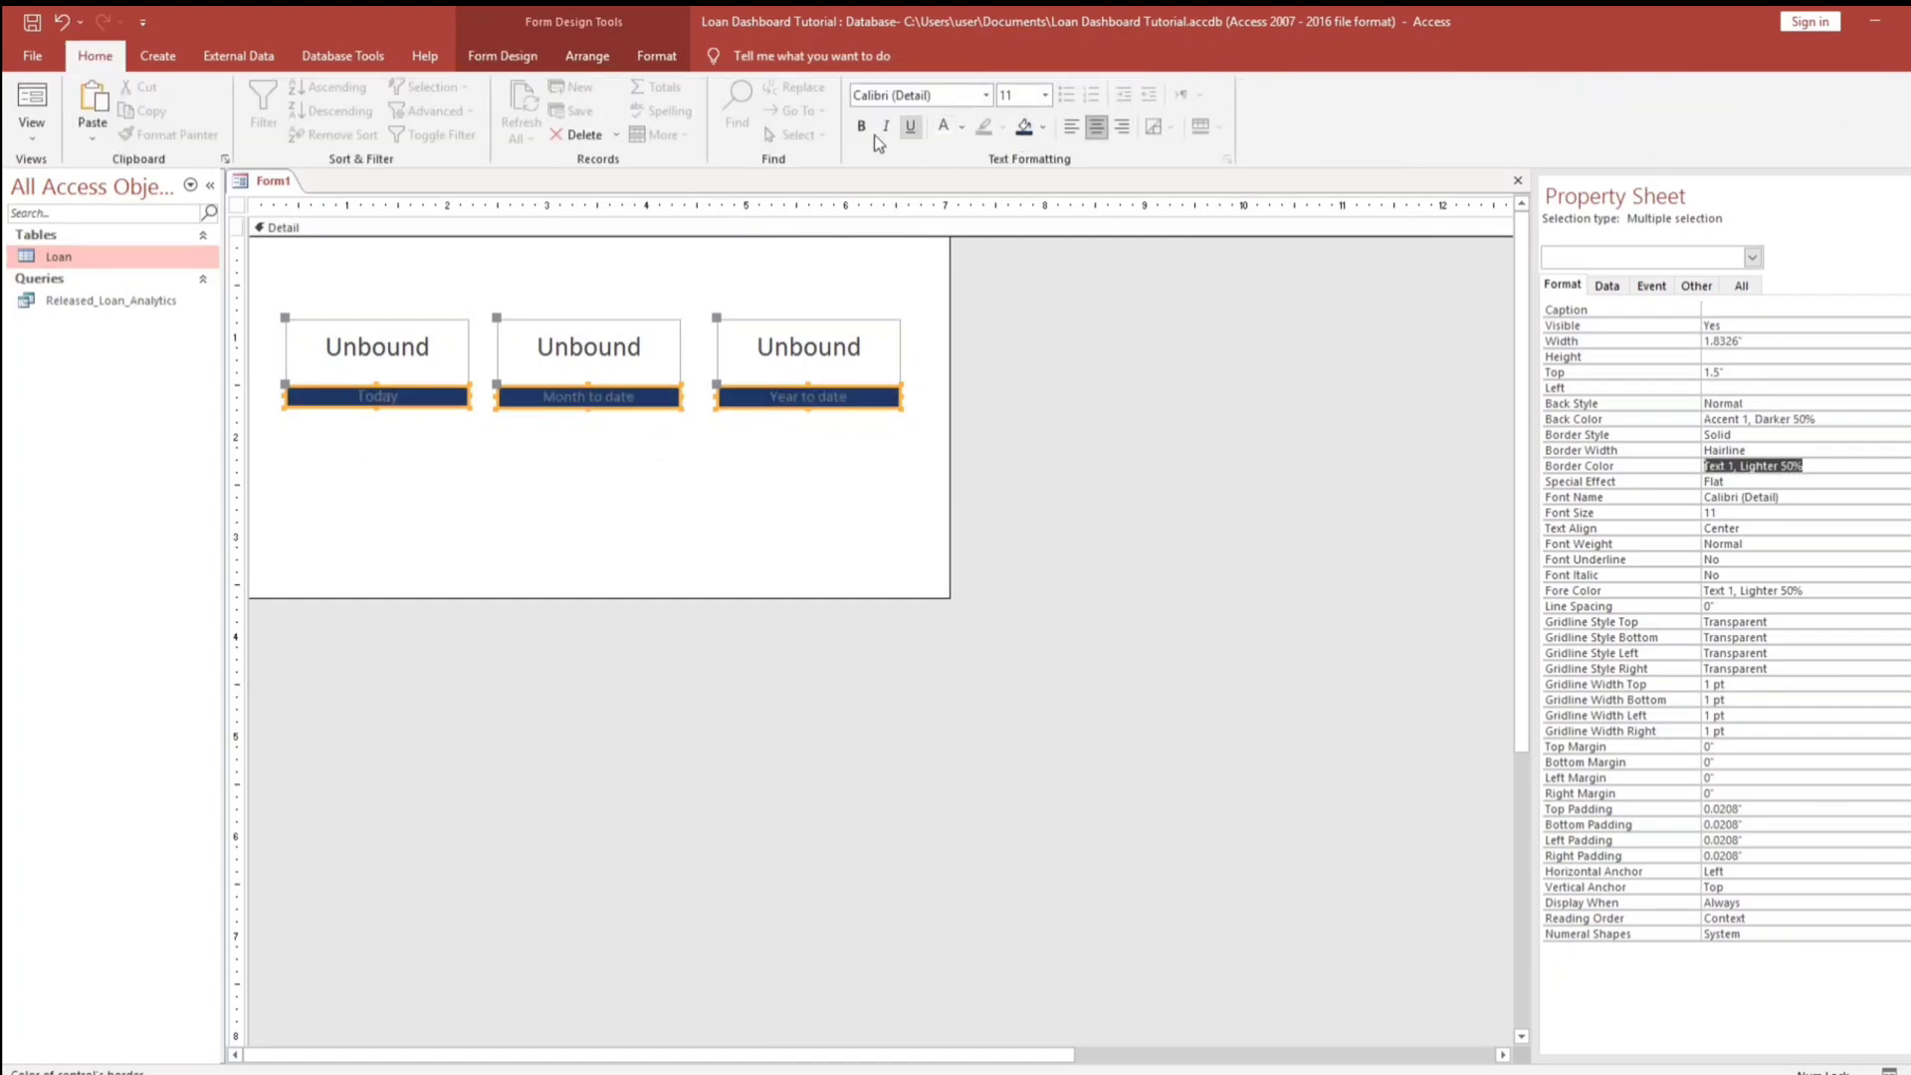
pyautogui.click(941, 131)
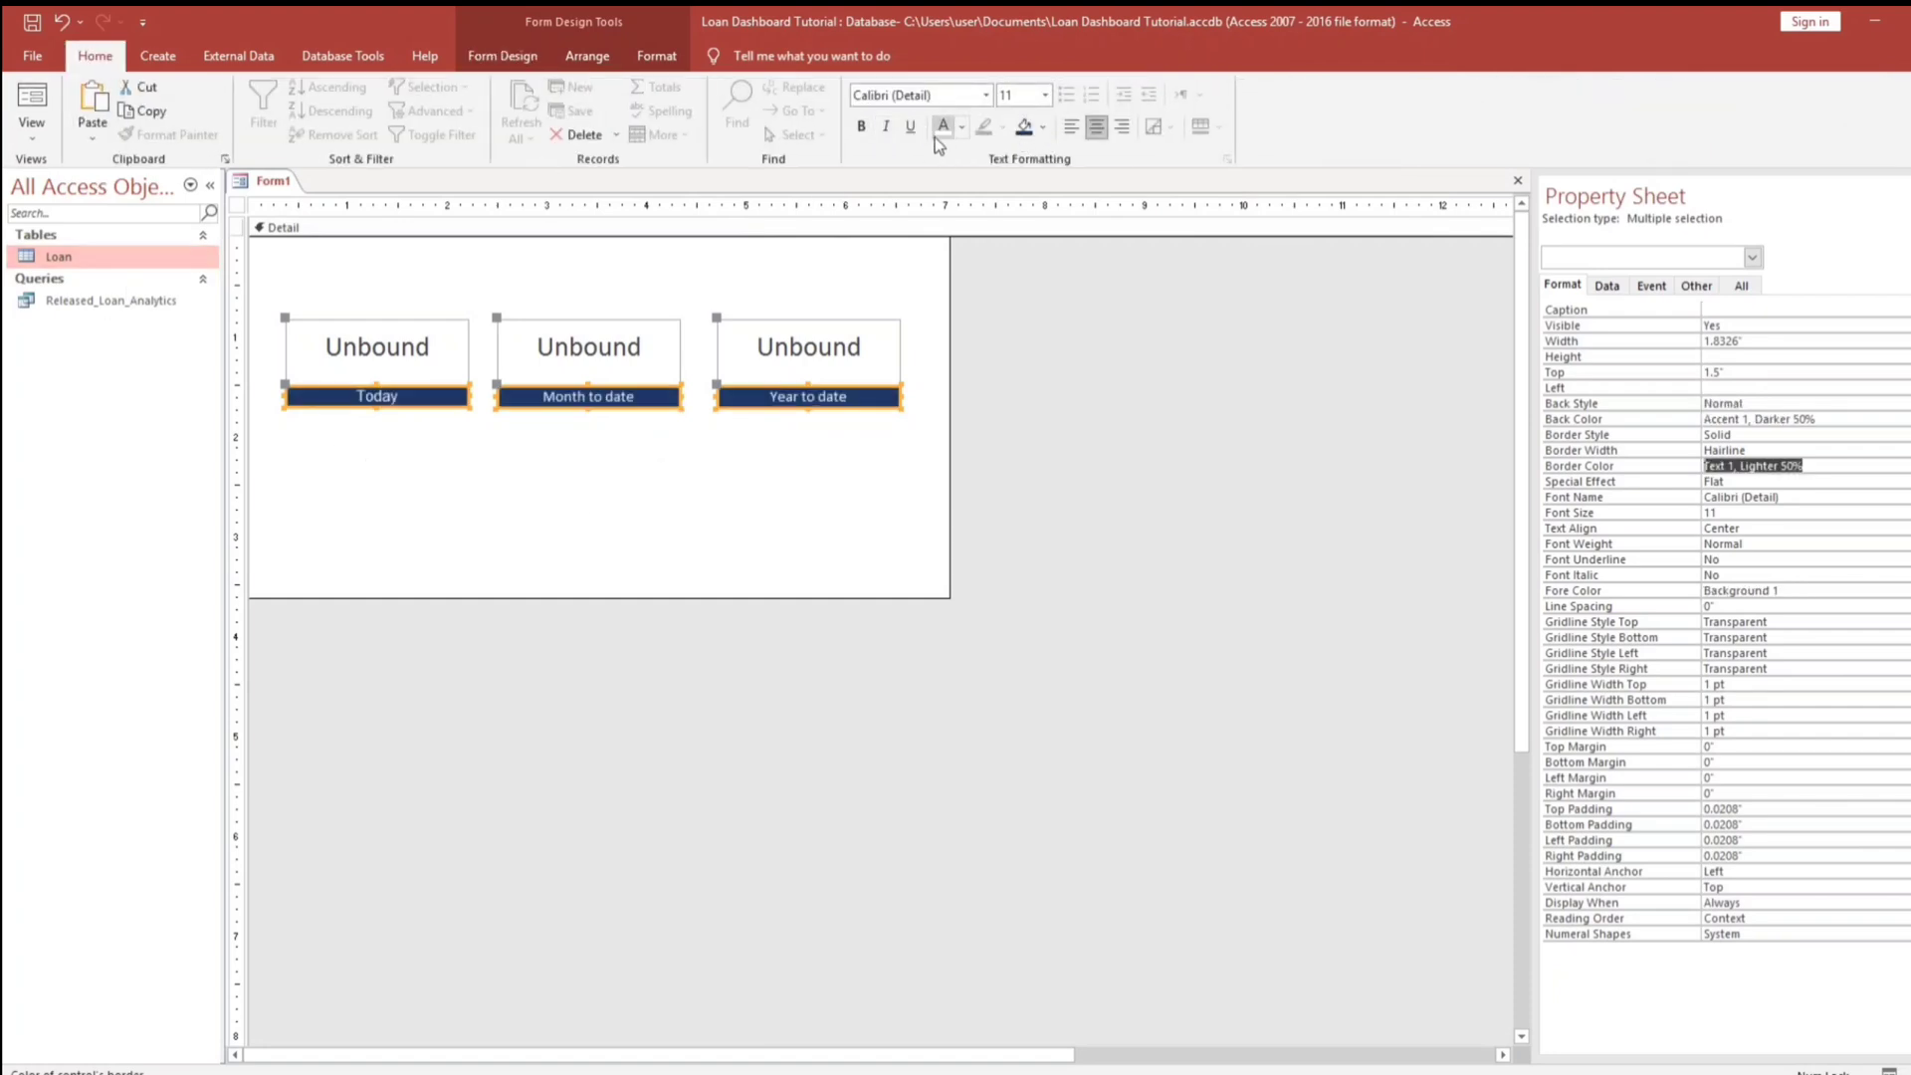
pyautogui.click(862, 126)
pyautogui.click(404, 525)
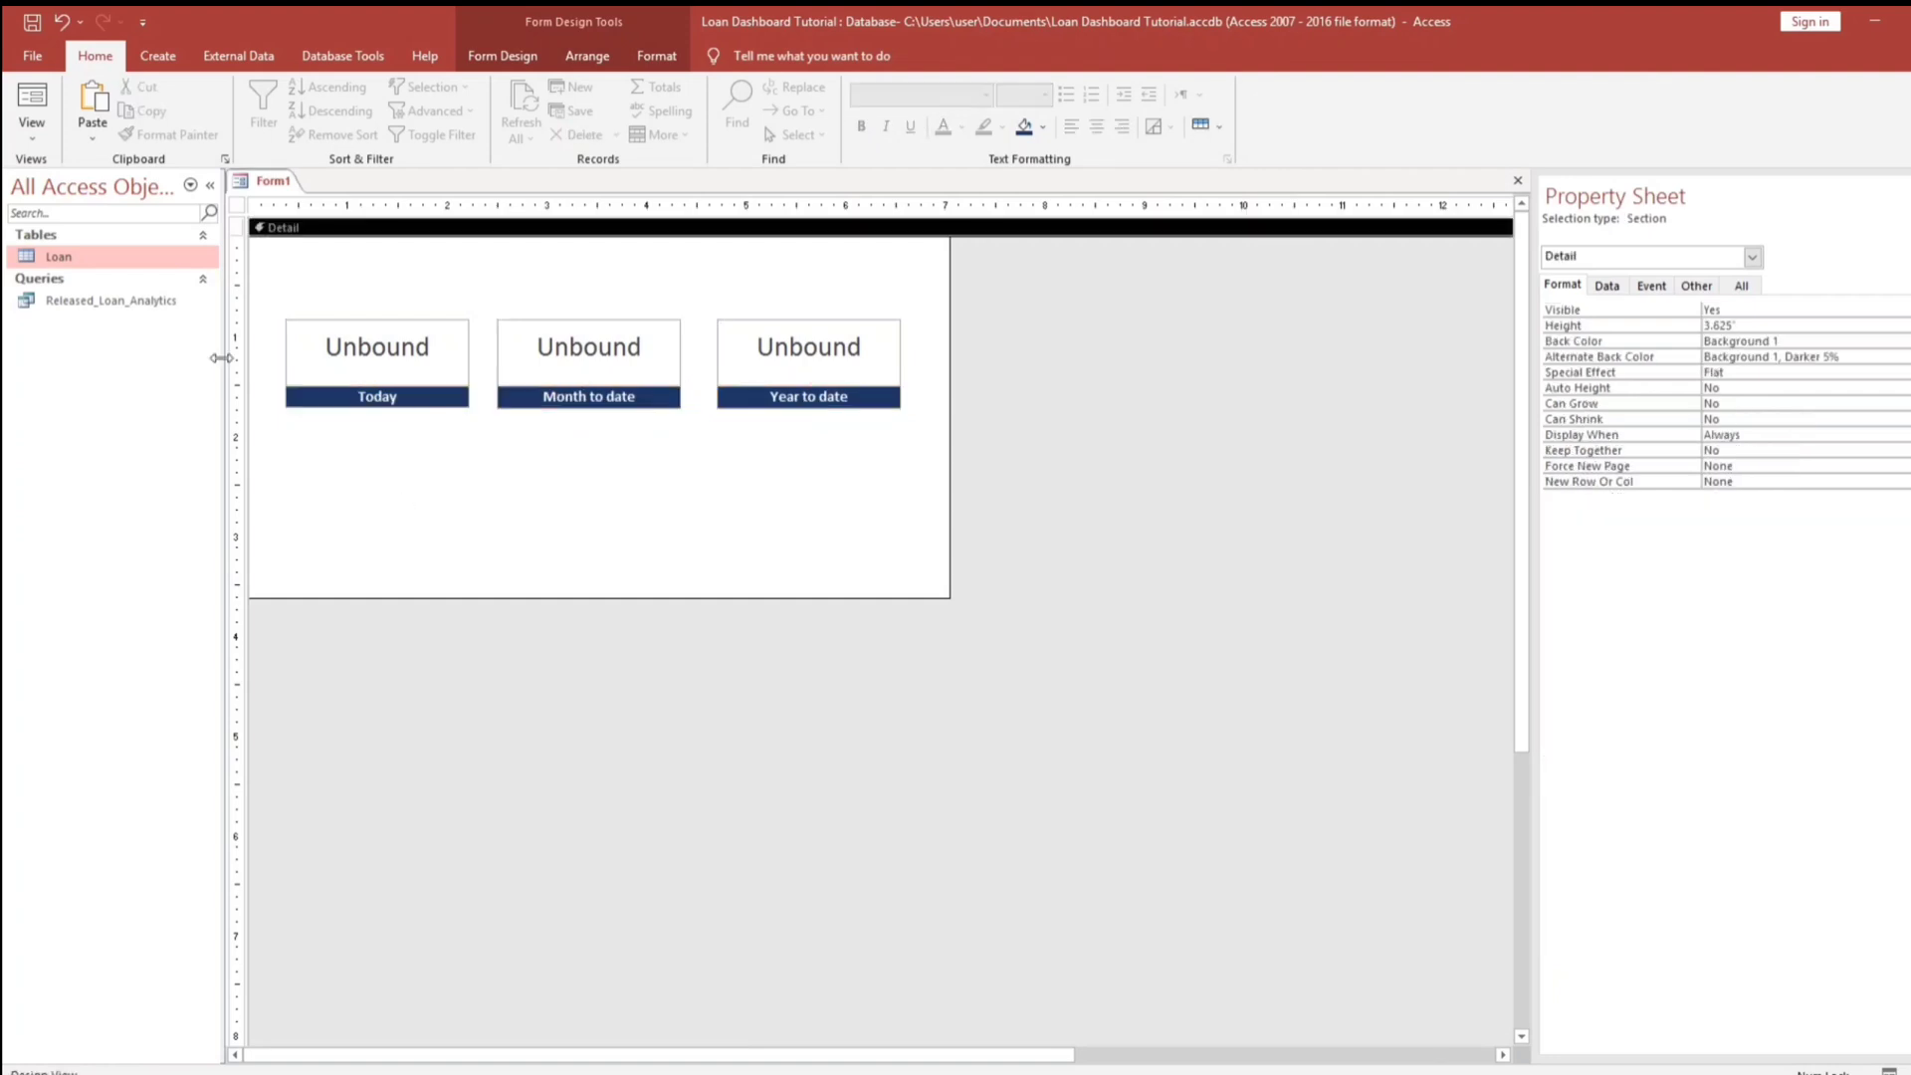
# - Check the restyled tiles in Form View and switch back to Design View
pyautogui.click(32, 99)
pyautogui.rightClick(563, 477)
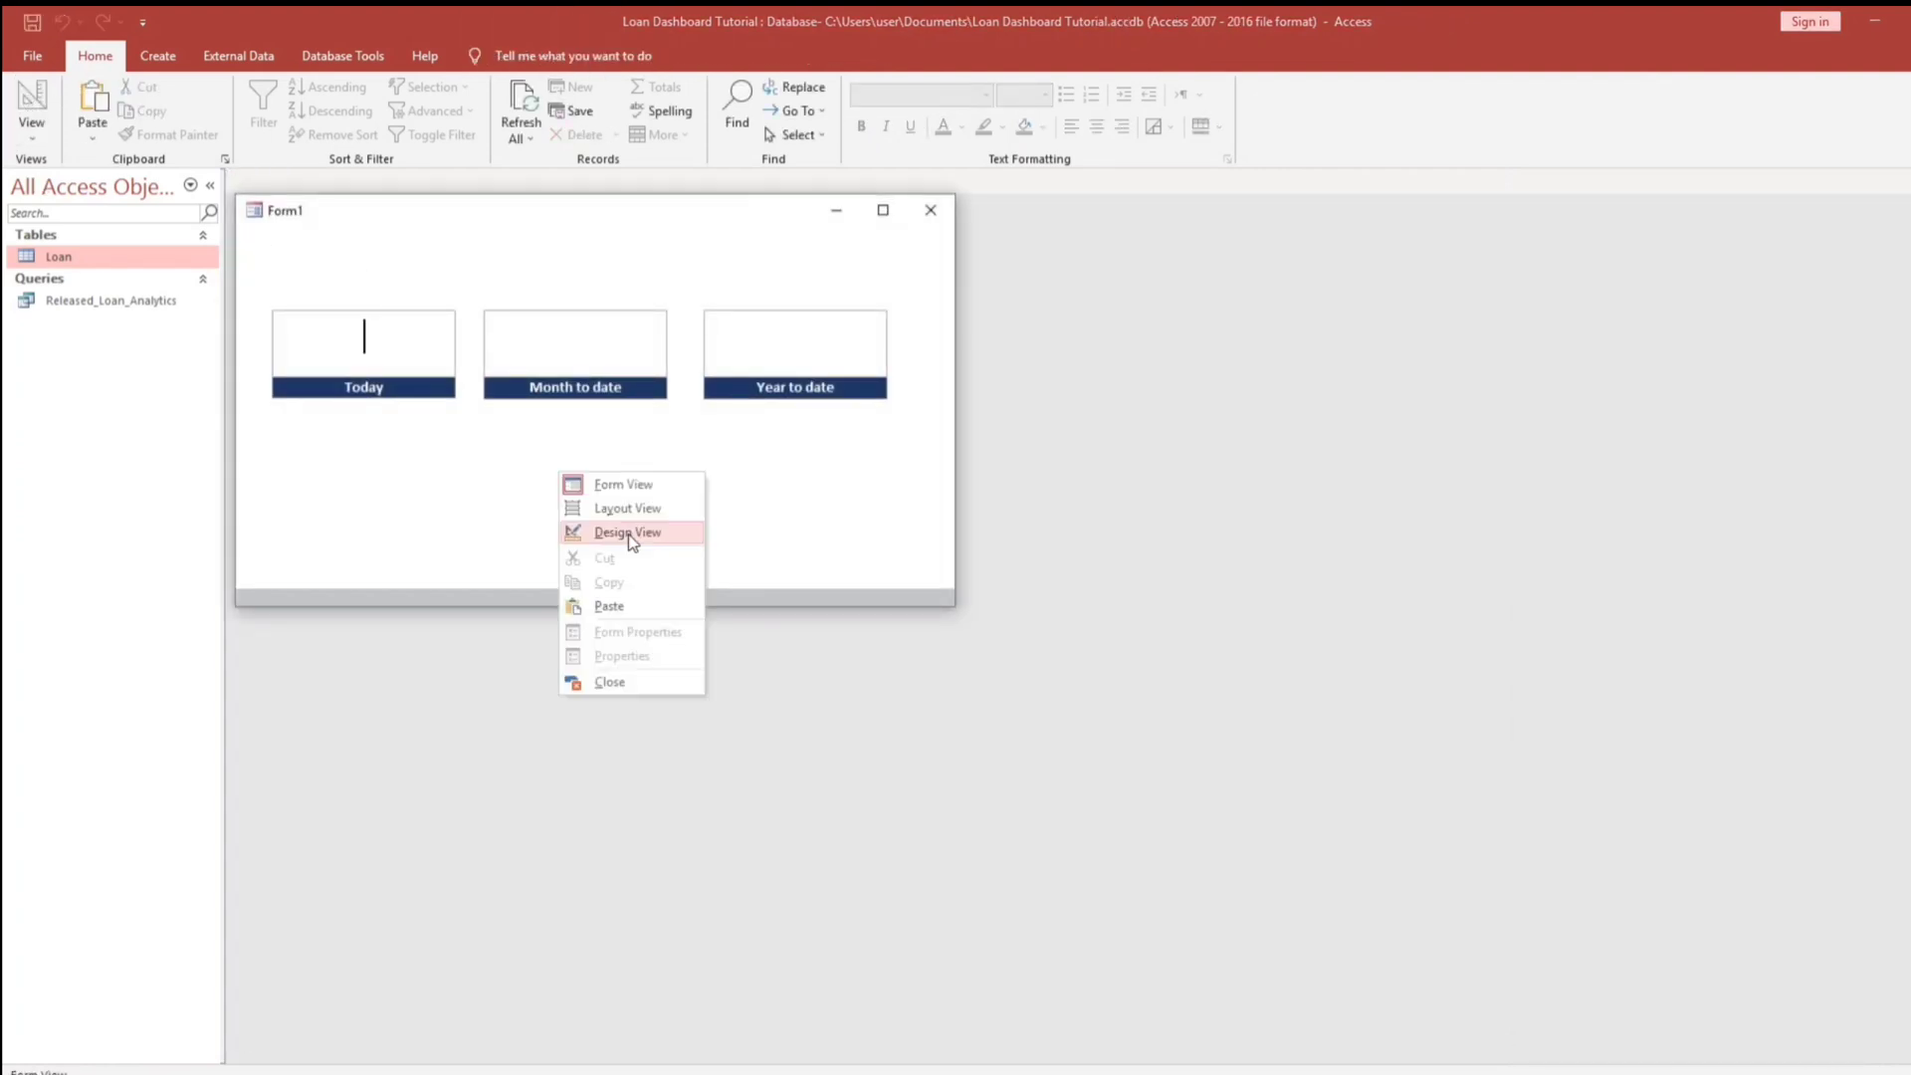
pyautogui.click(631, 534)
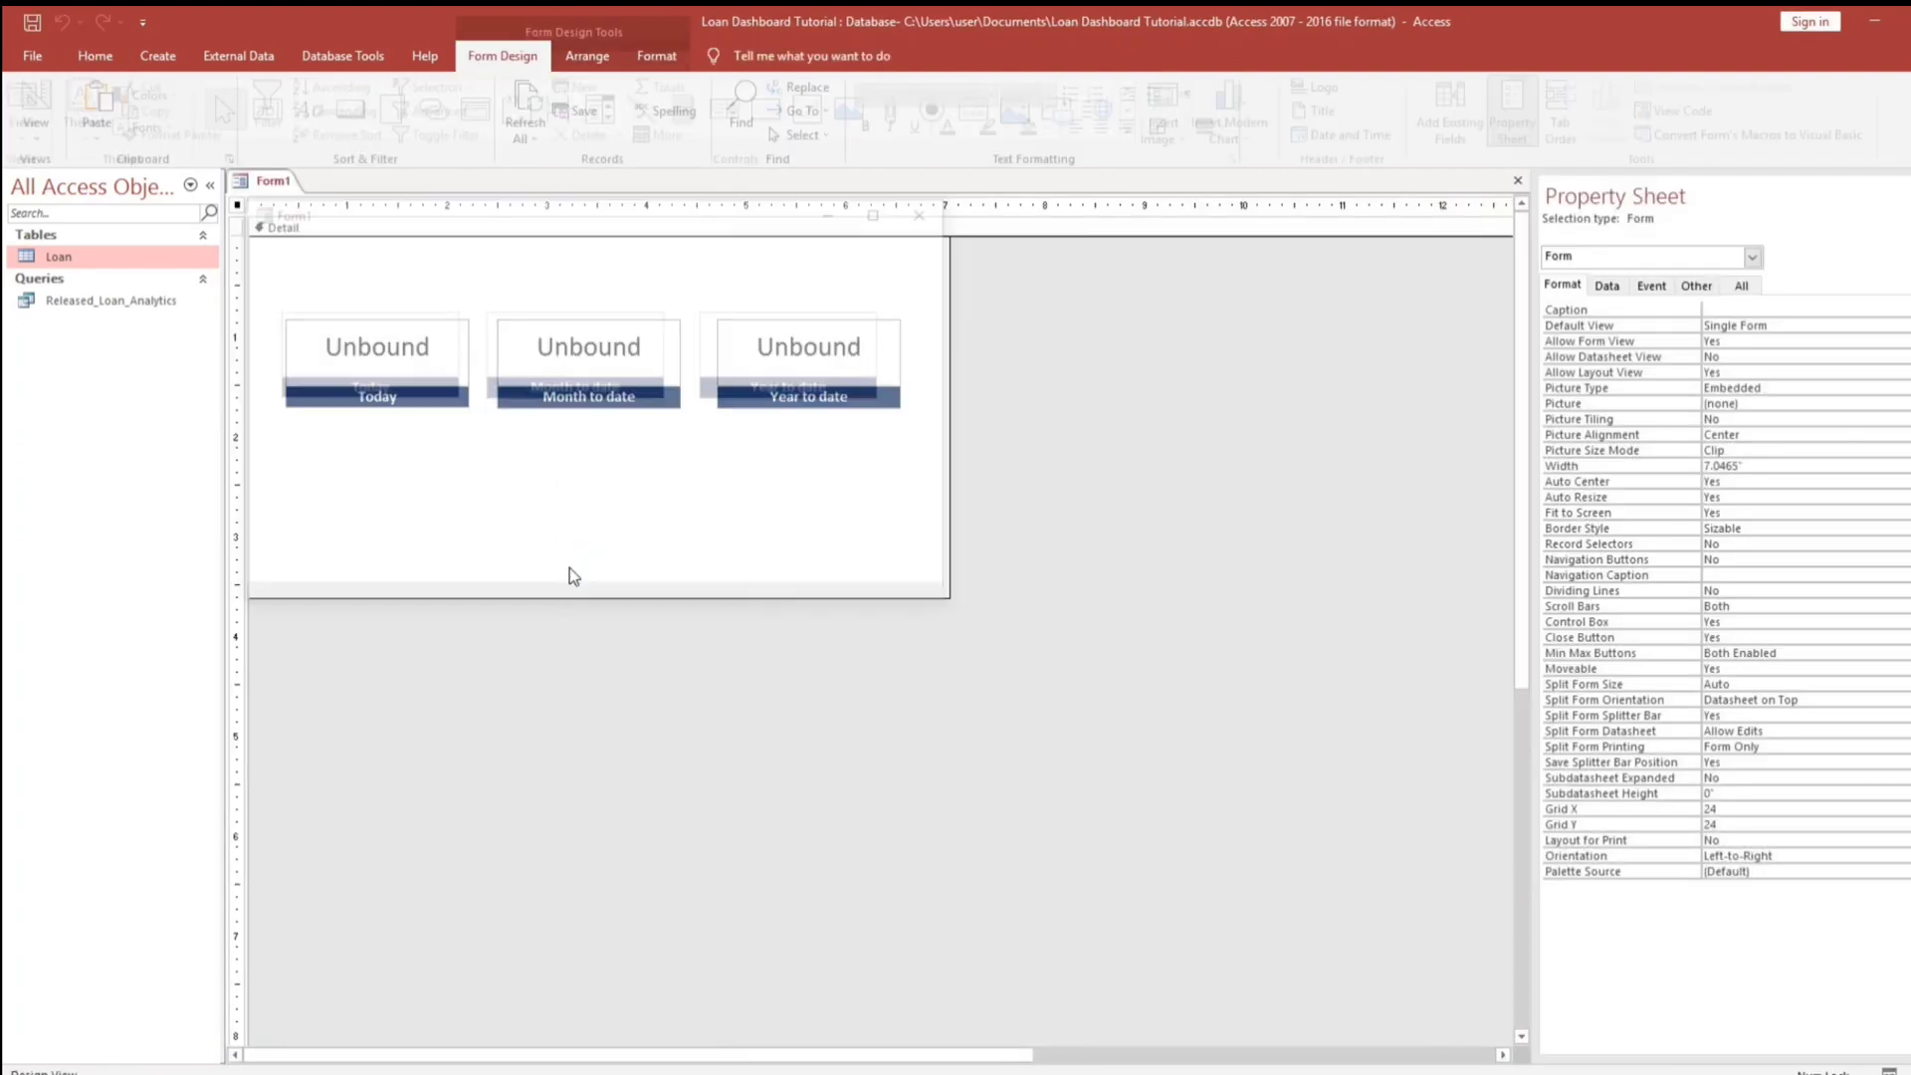
pyautogui.click(432, 382)
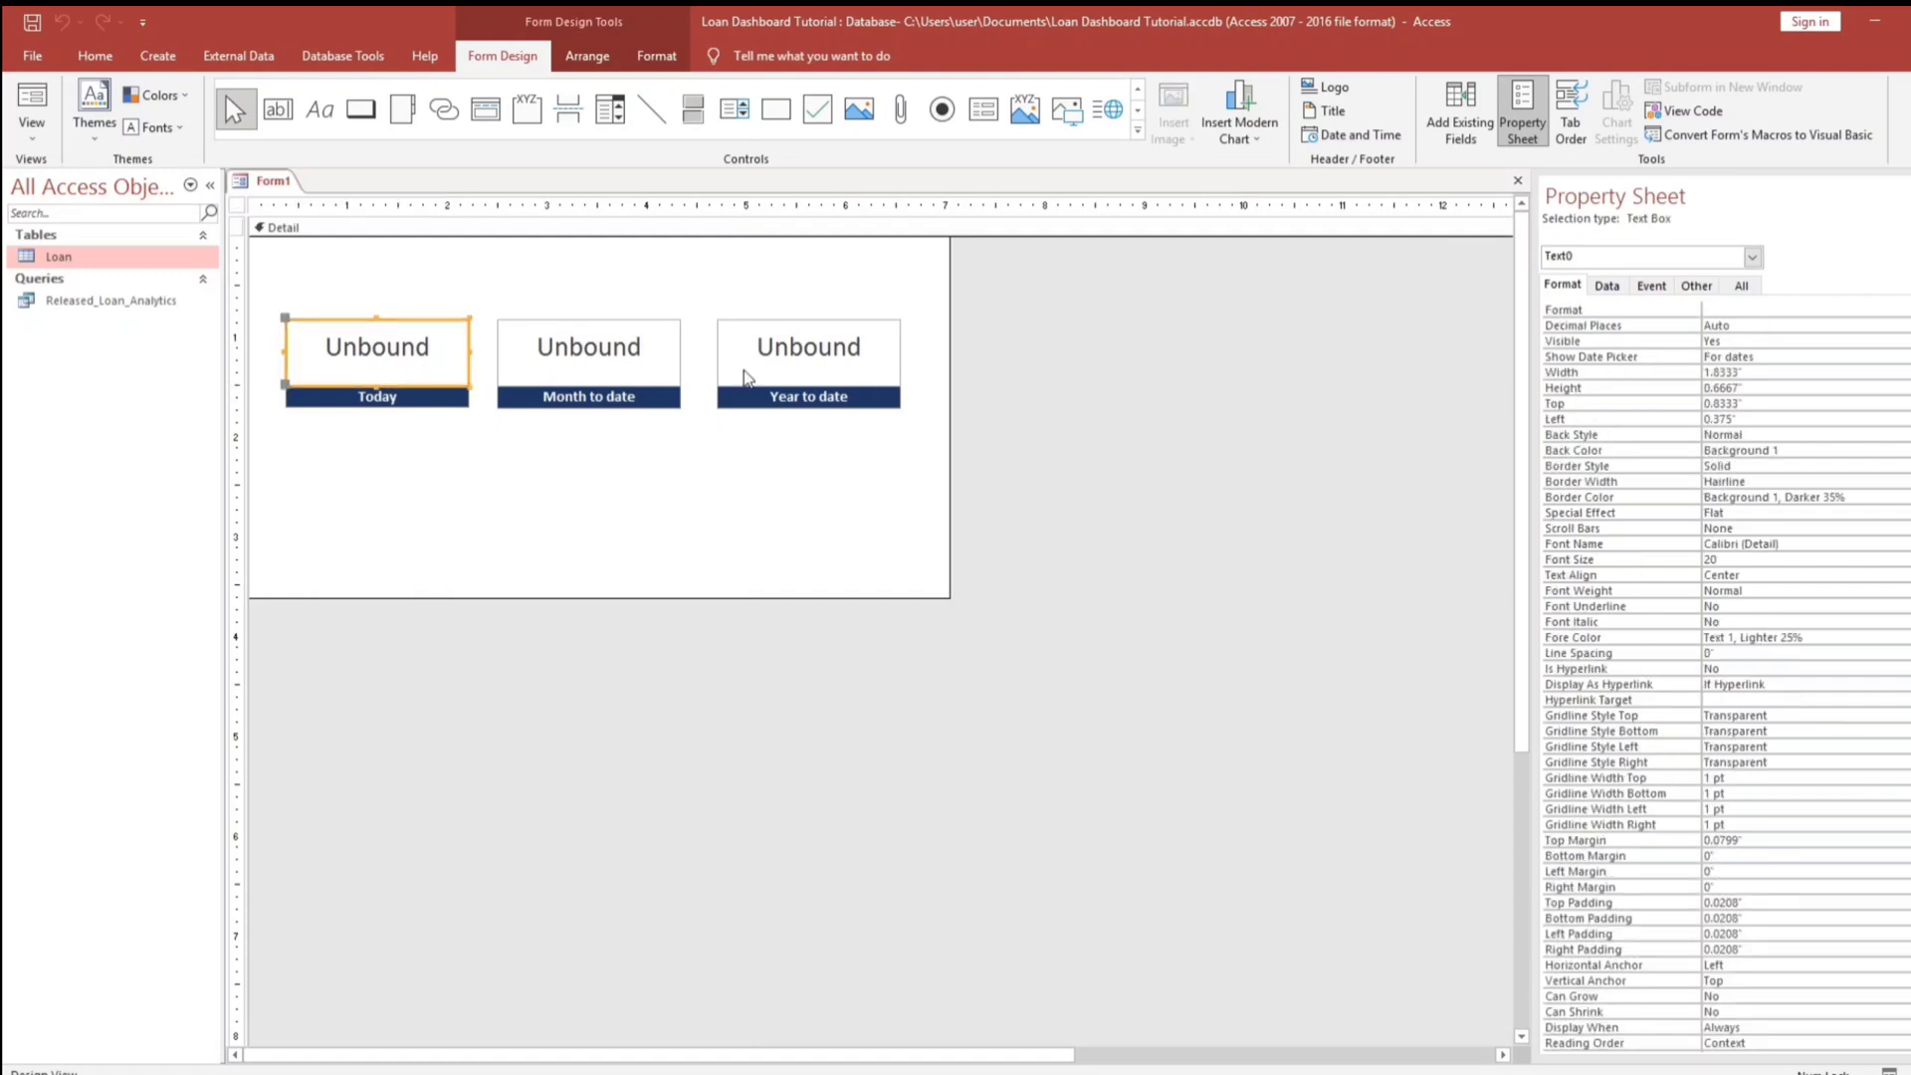
# - Set the Today box to =DSum("LoanAmount","Released_Loan_Analytics","LoanDate=" & Date()) and test it in Form View
pyautogui.click(1606, 285)
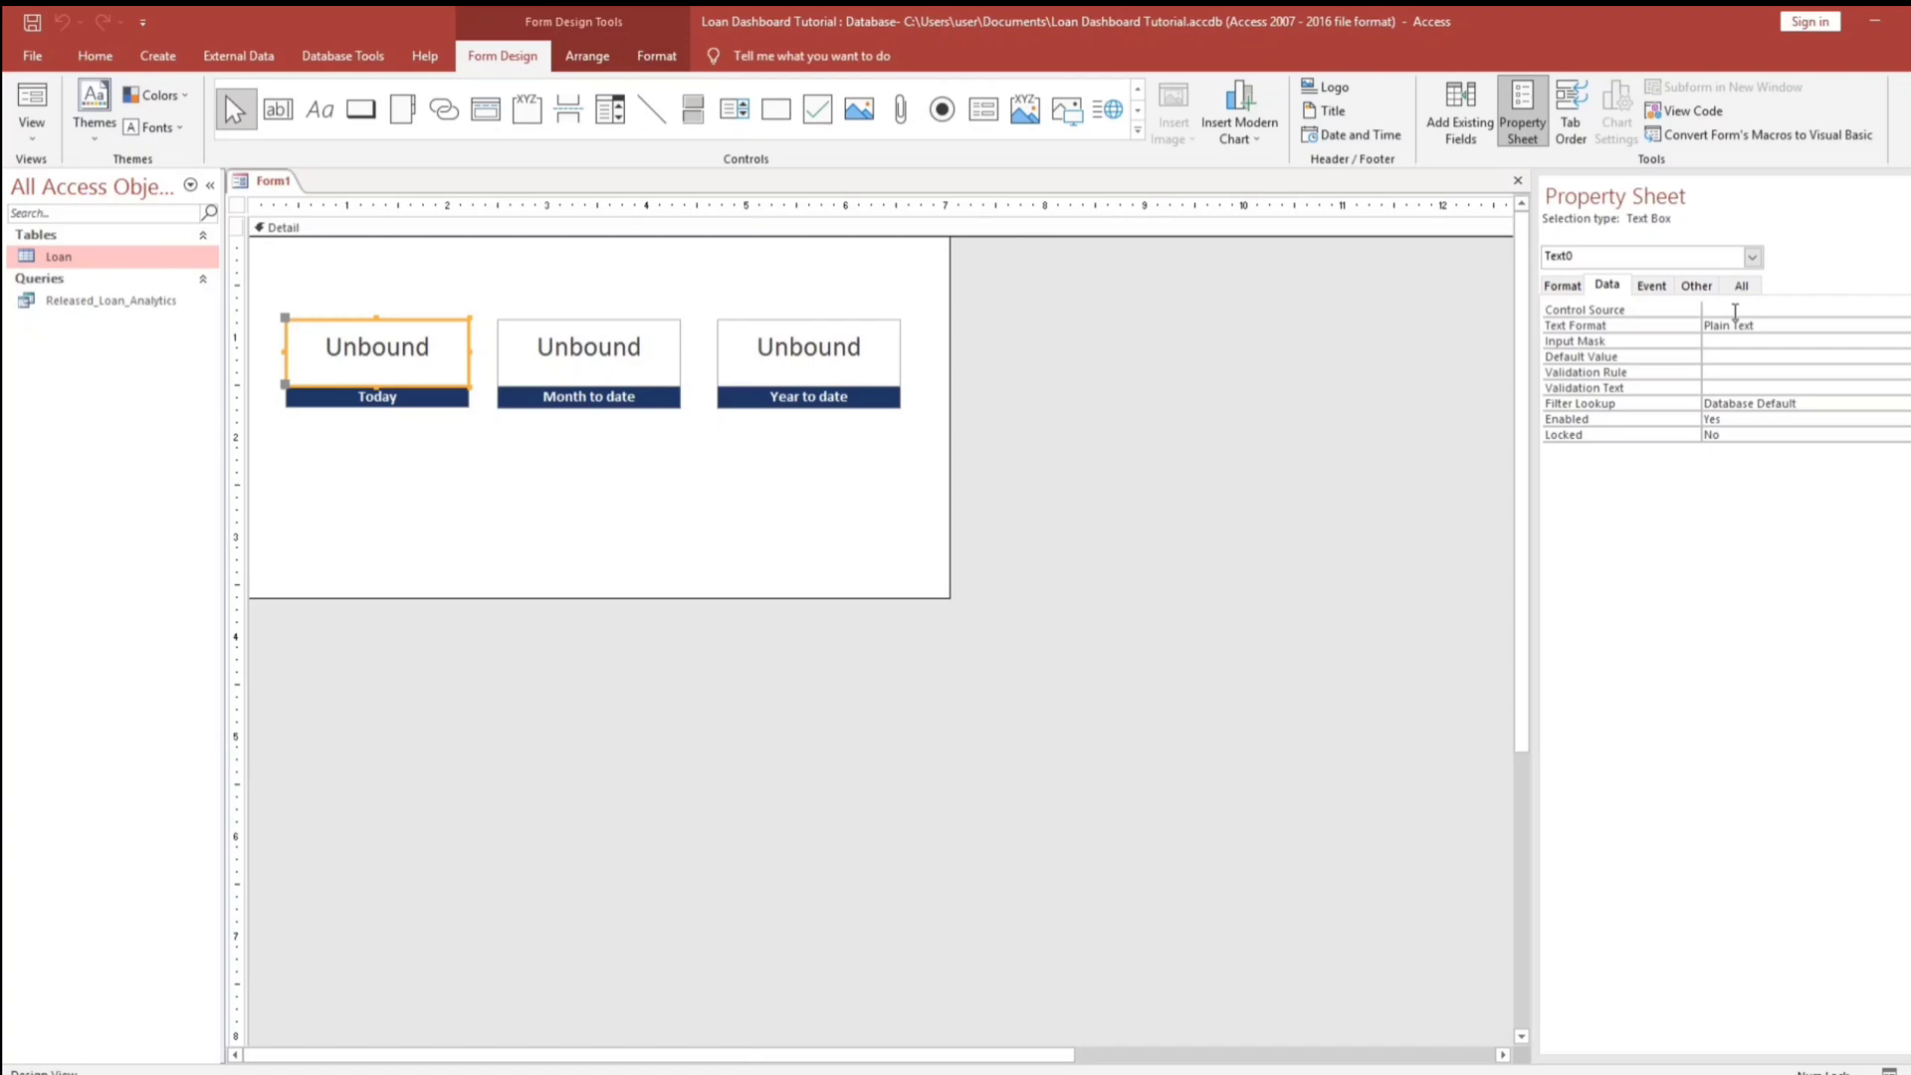
pyautogui.click(1734, 311)
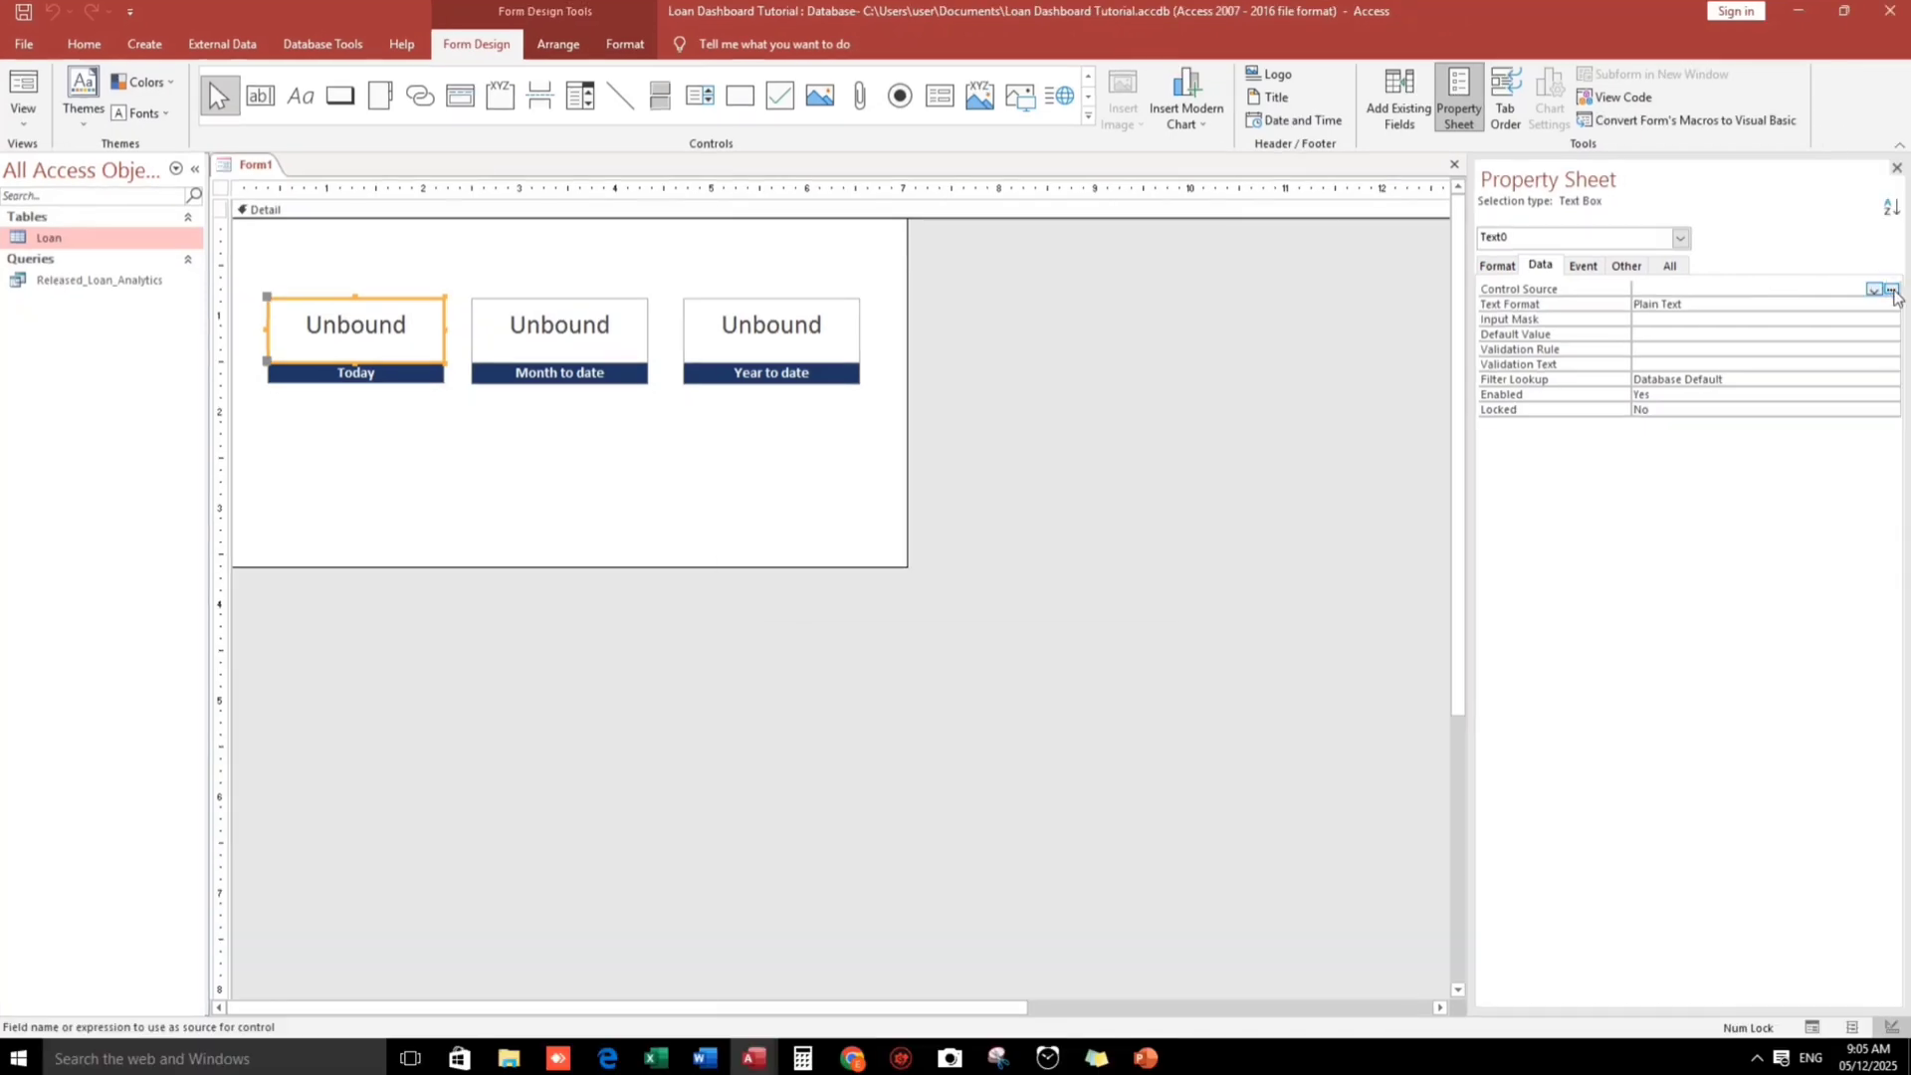
pyautogui.click(1891, 290)
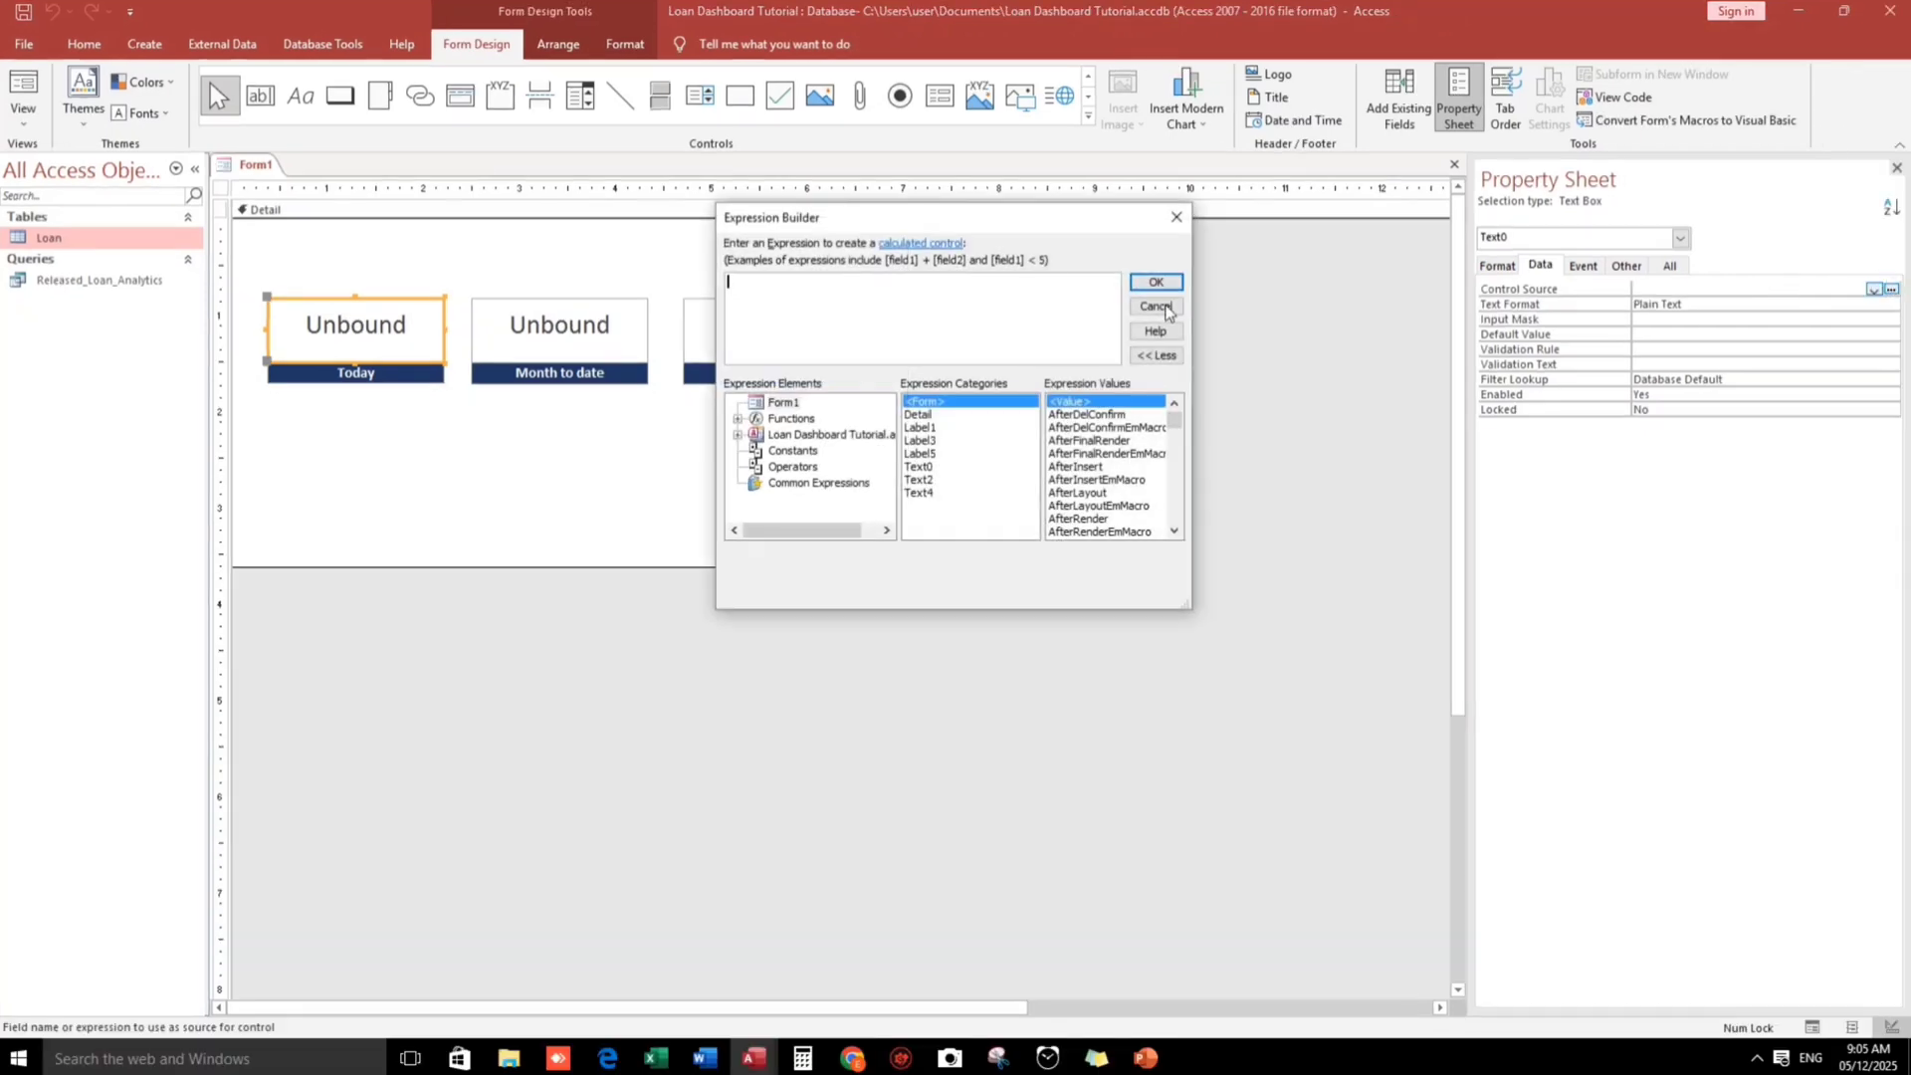
pyautogui.moveTo(988, 224); pyautogui.dragTo(762, 396)
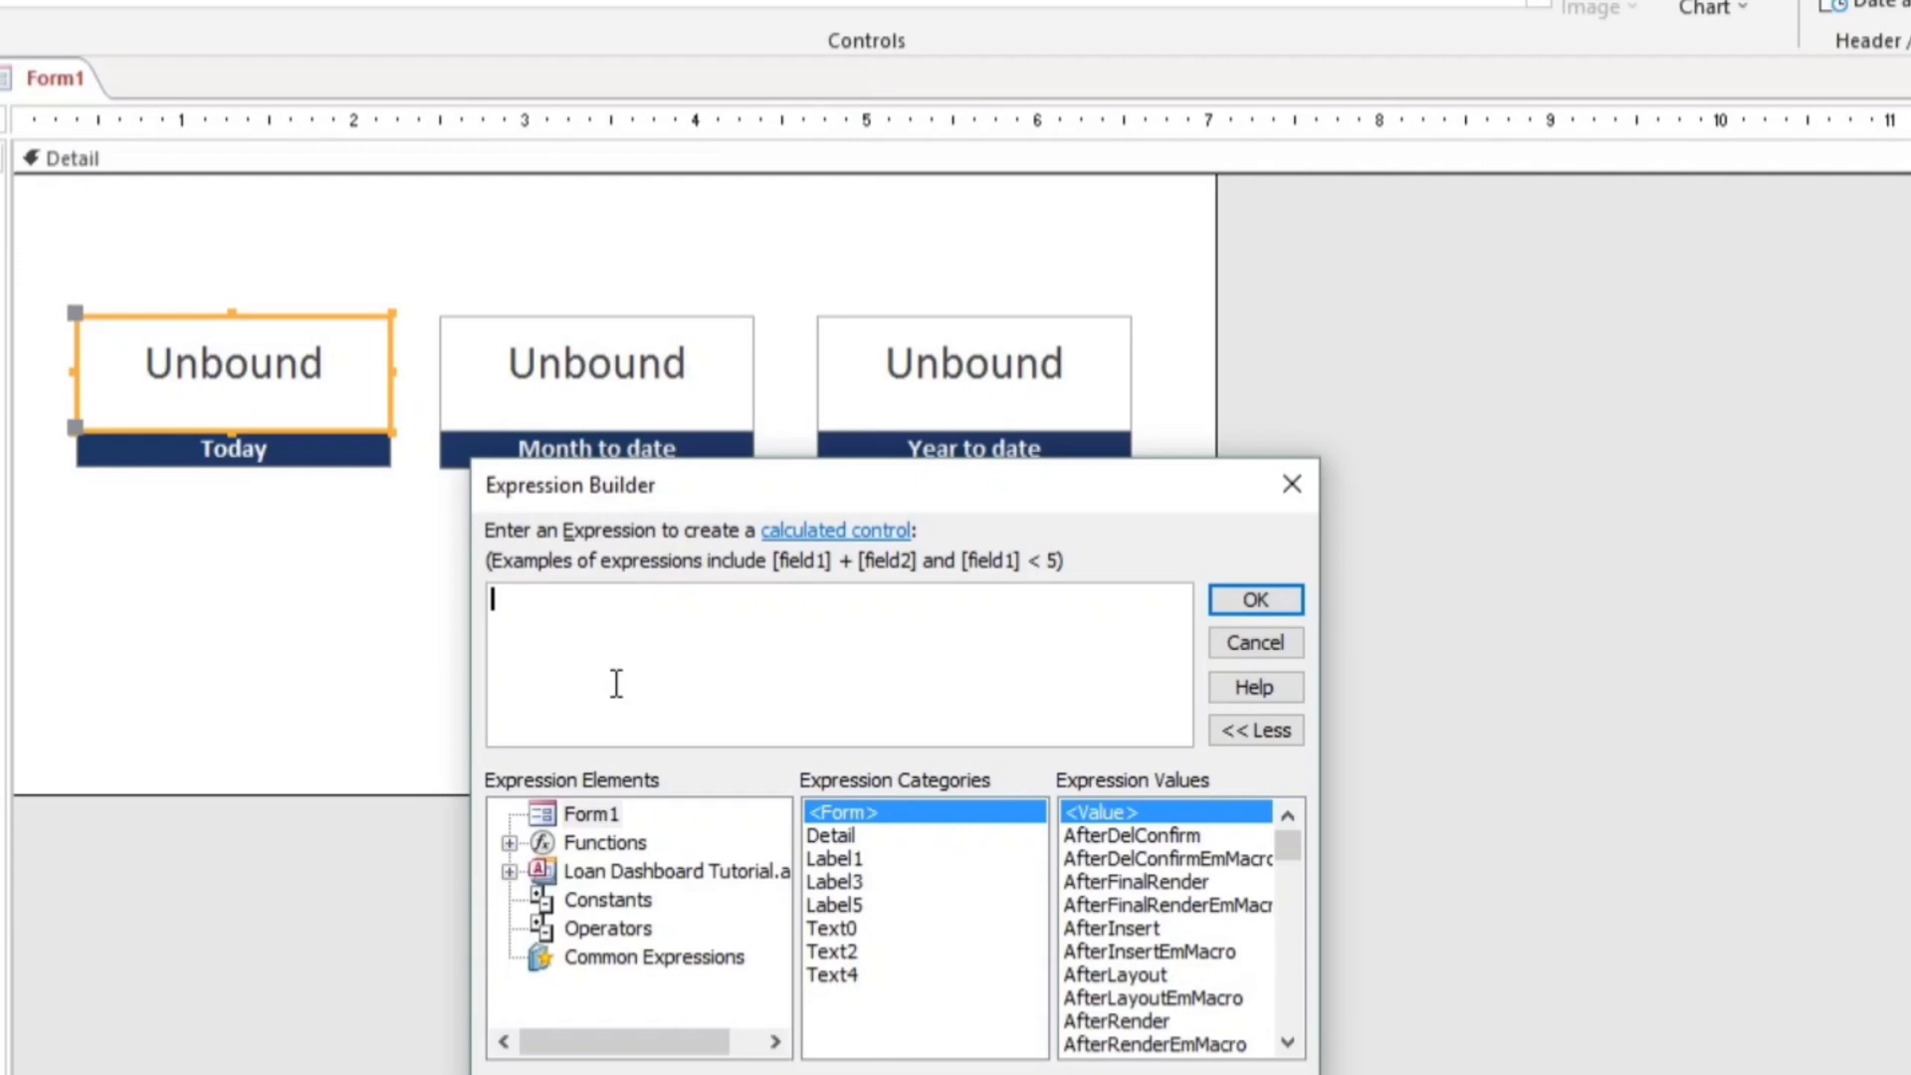
pyautogui.write('=dsum(')
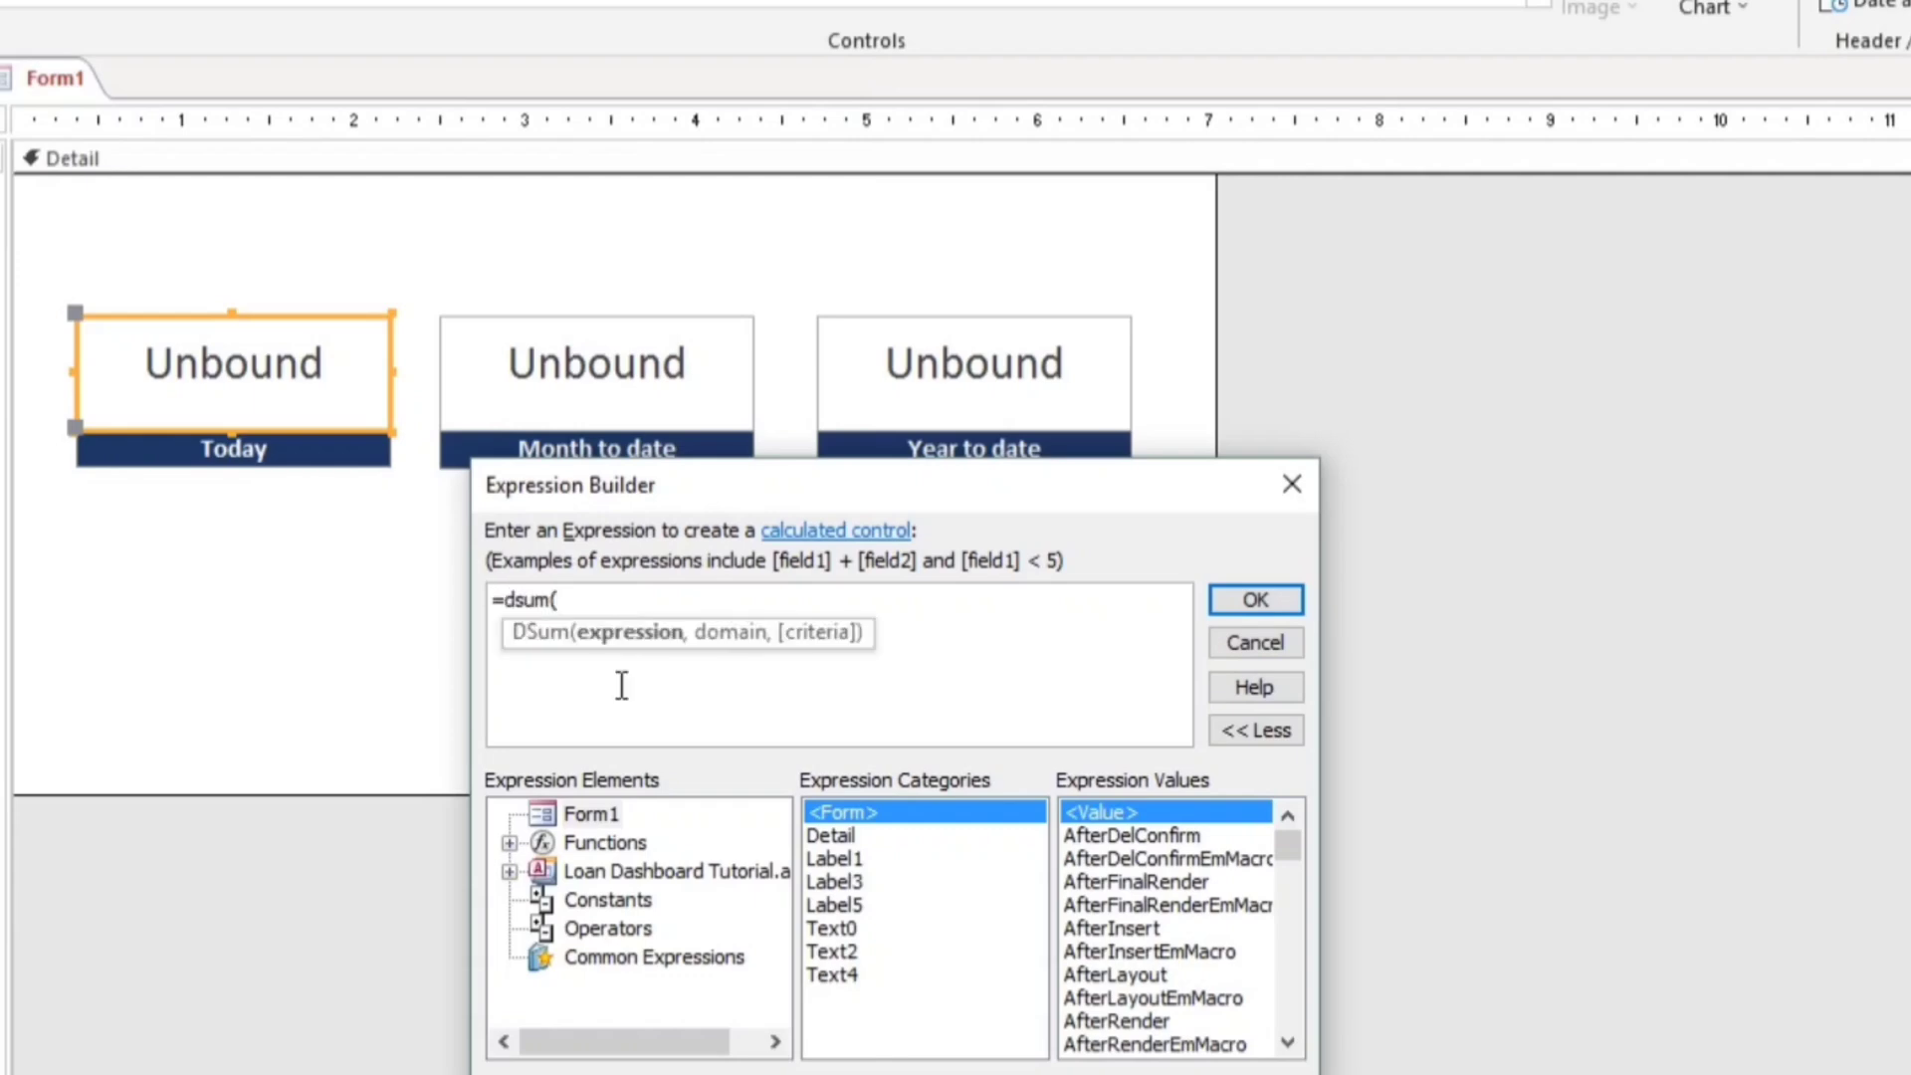
pyautogui.write('"LoanAmount",')
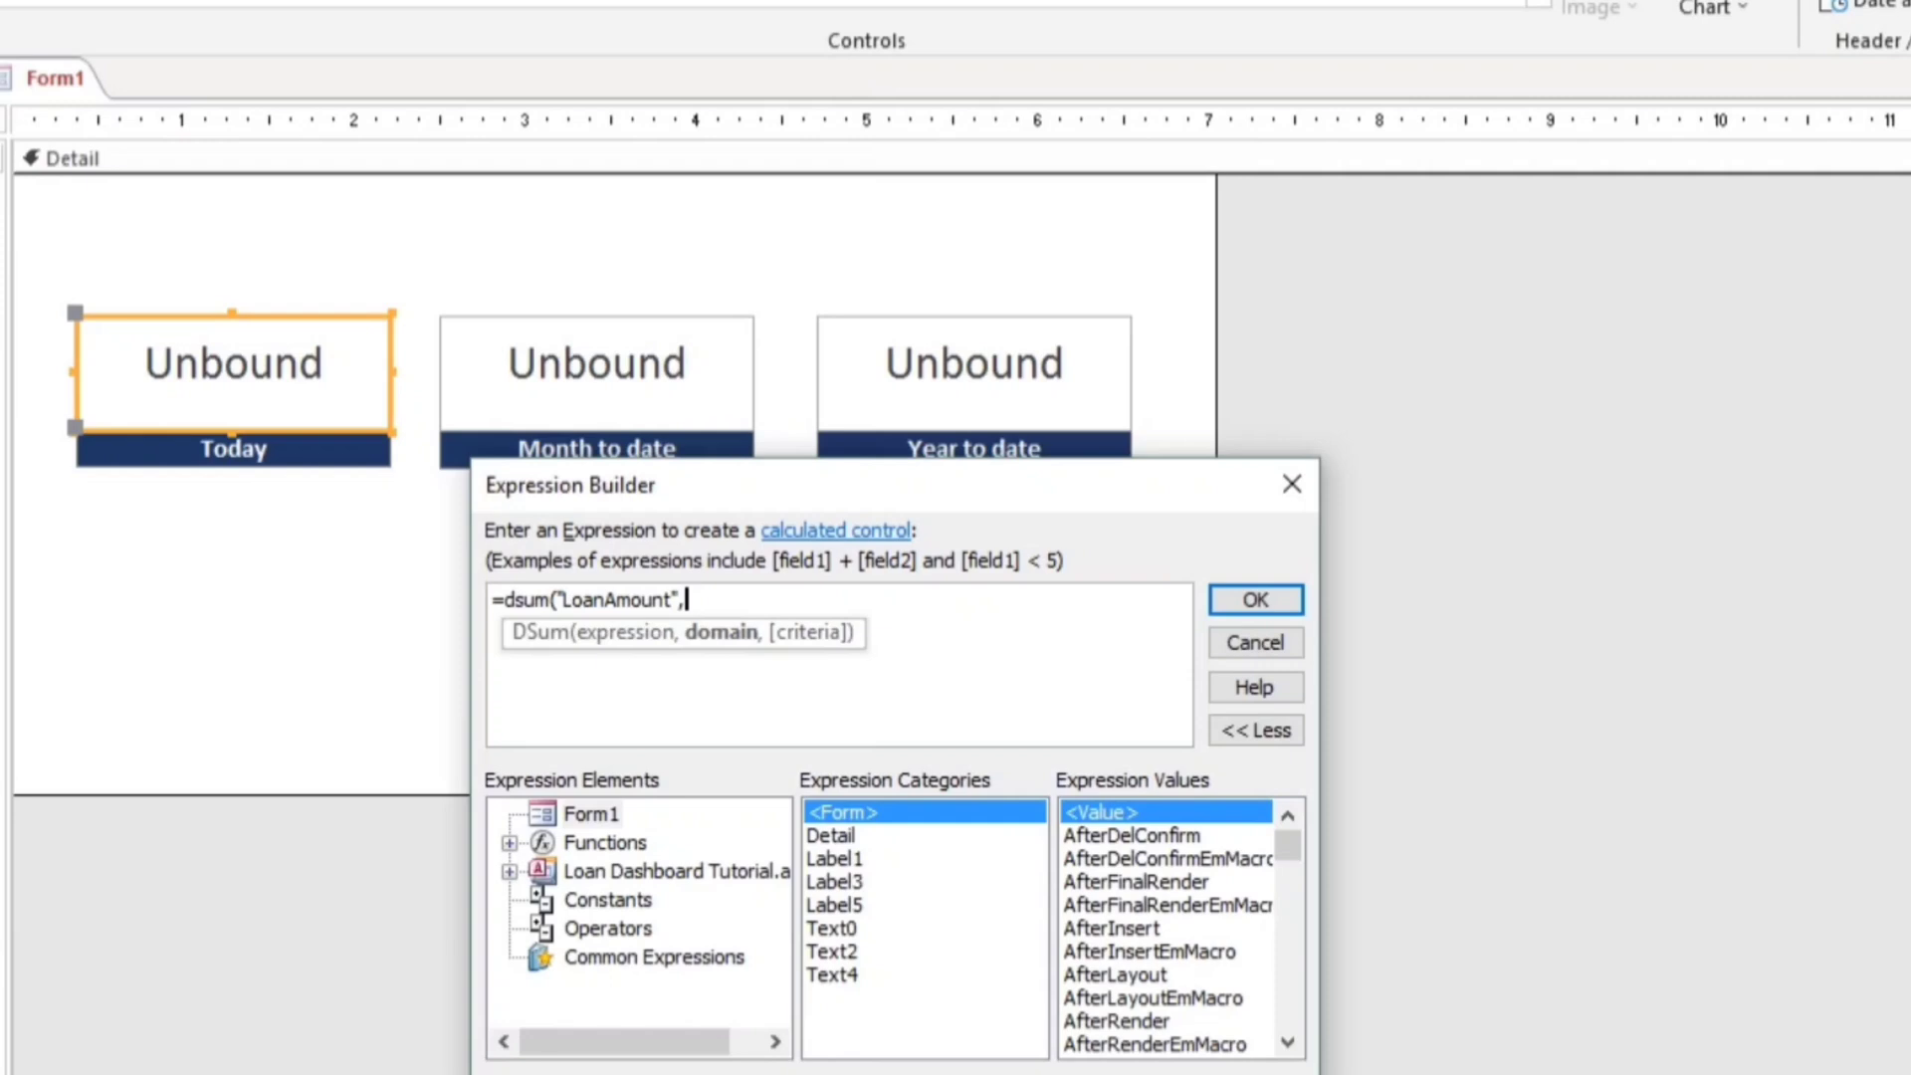
pyautogui.write('"Released_Loan_Analytics')
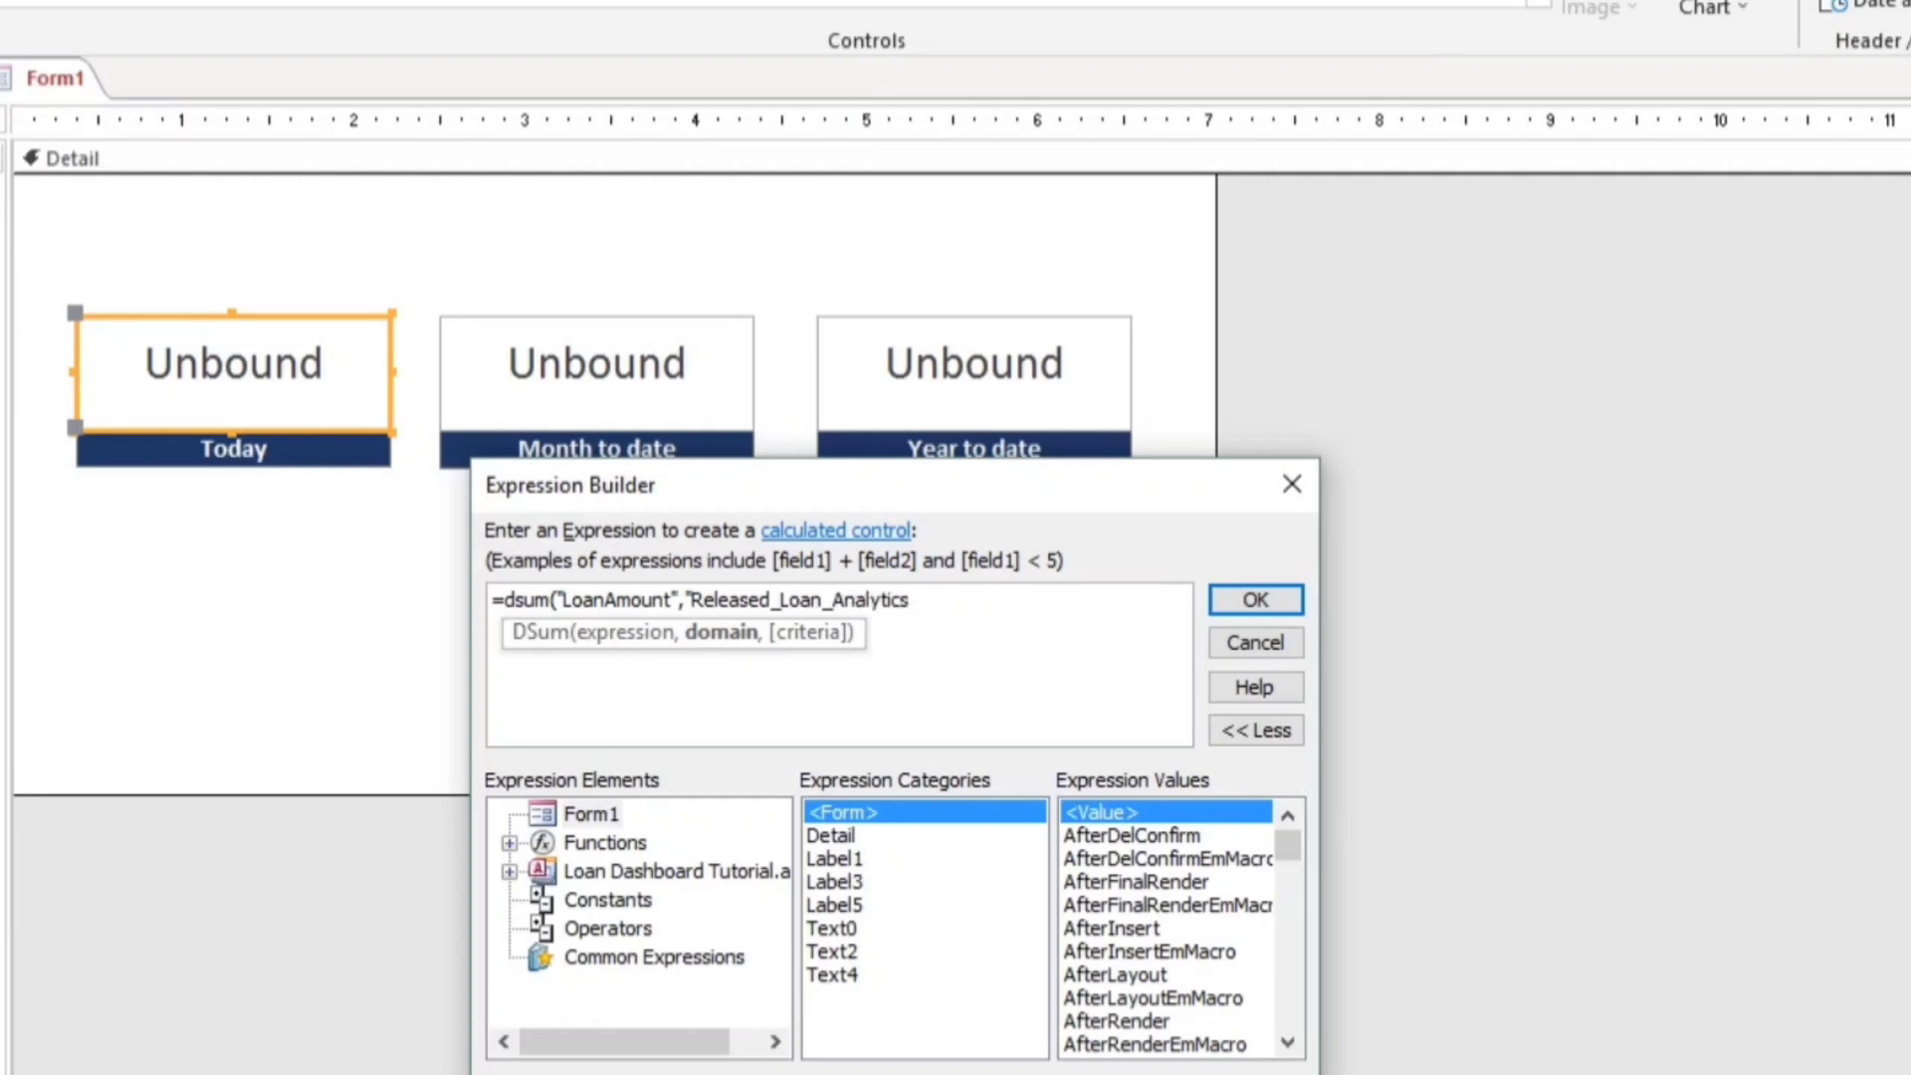
pyautogui.write('",')
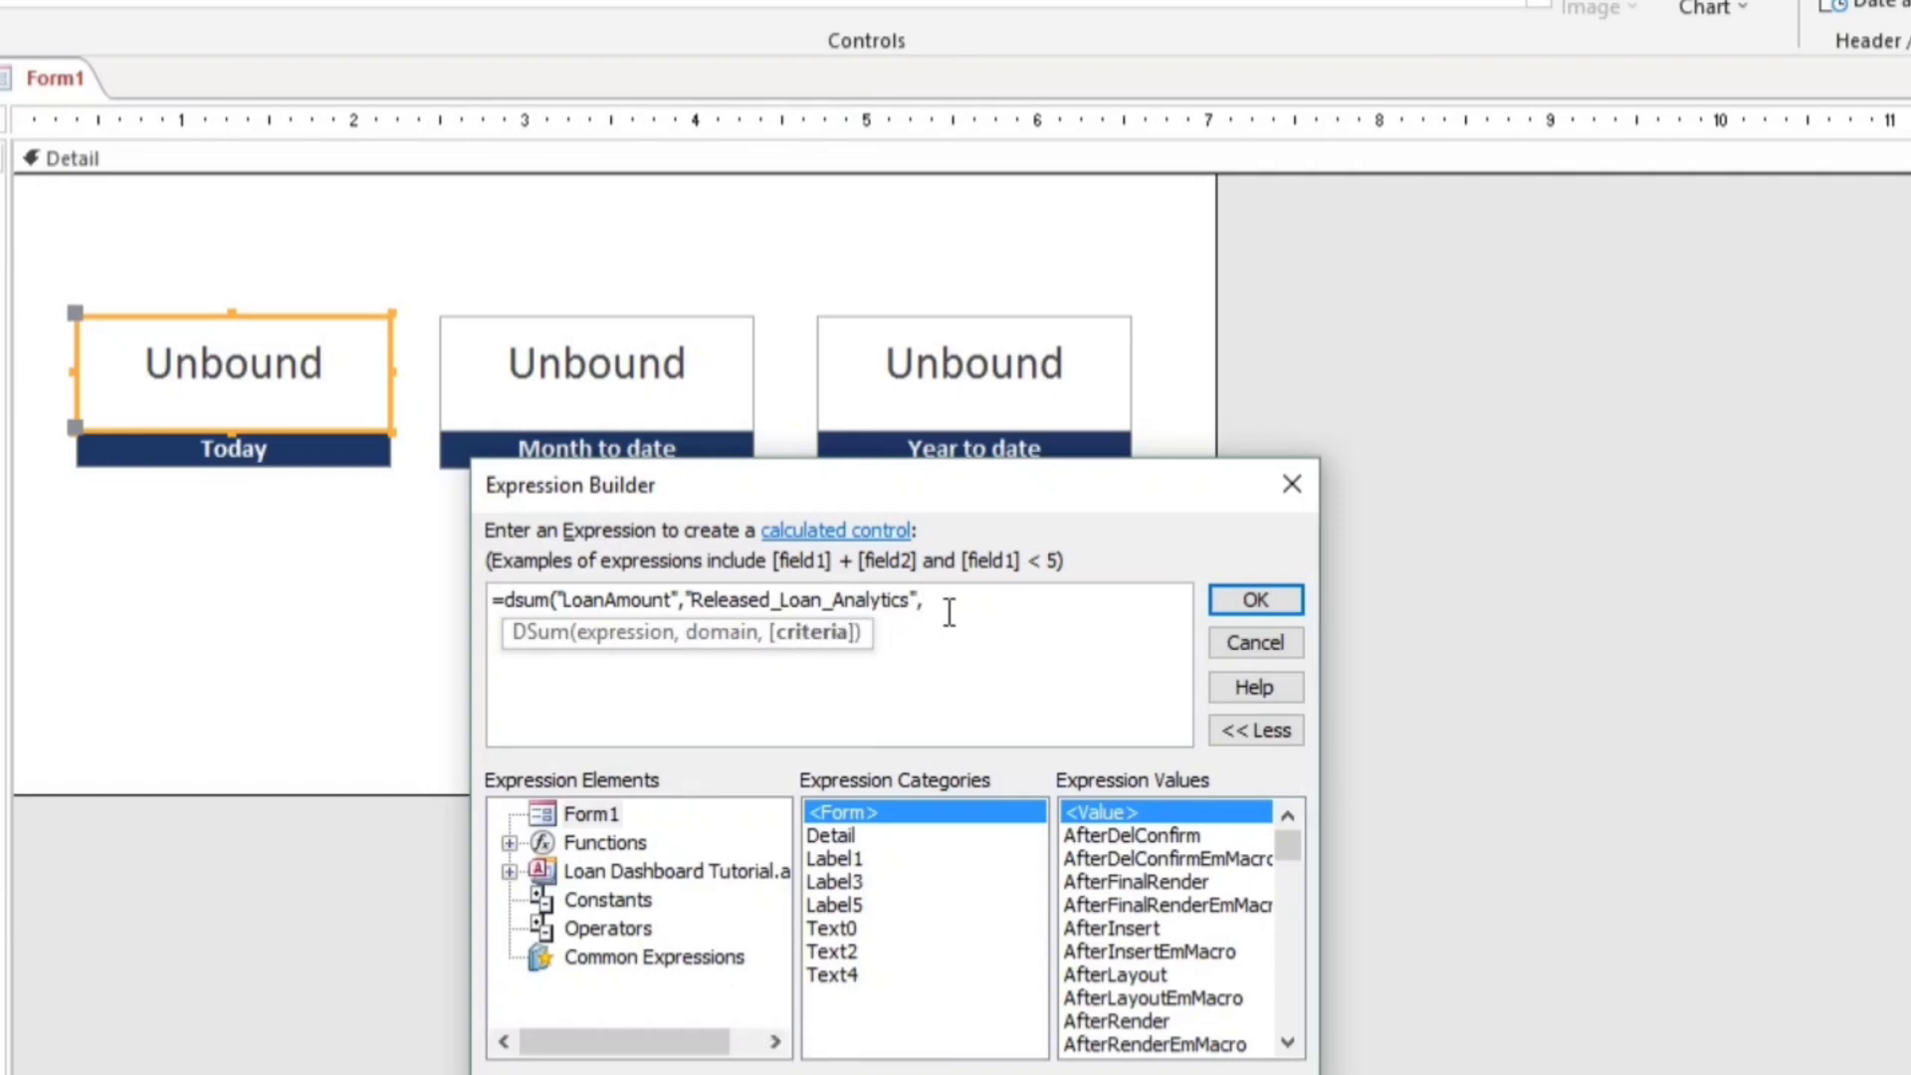
pyautogui.write('"LoanDate=" & Date')
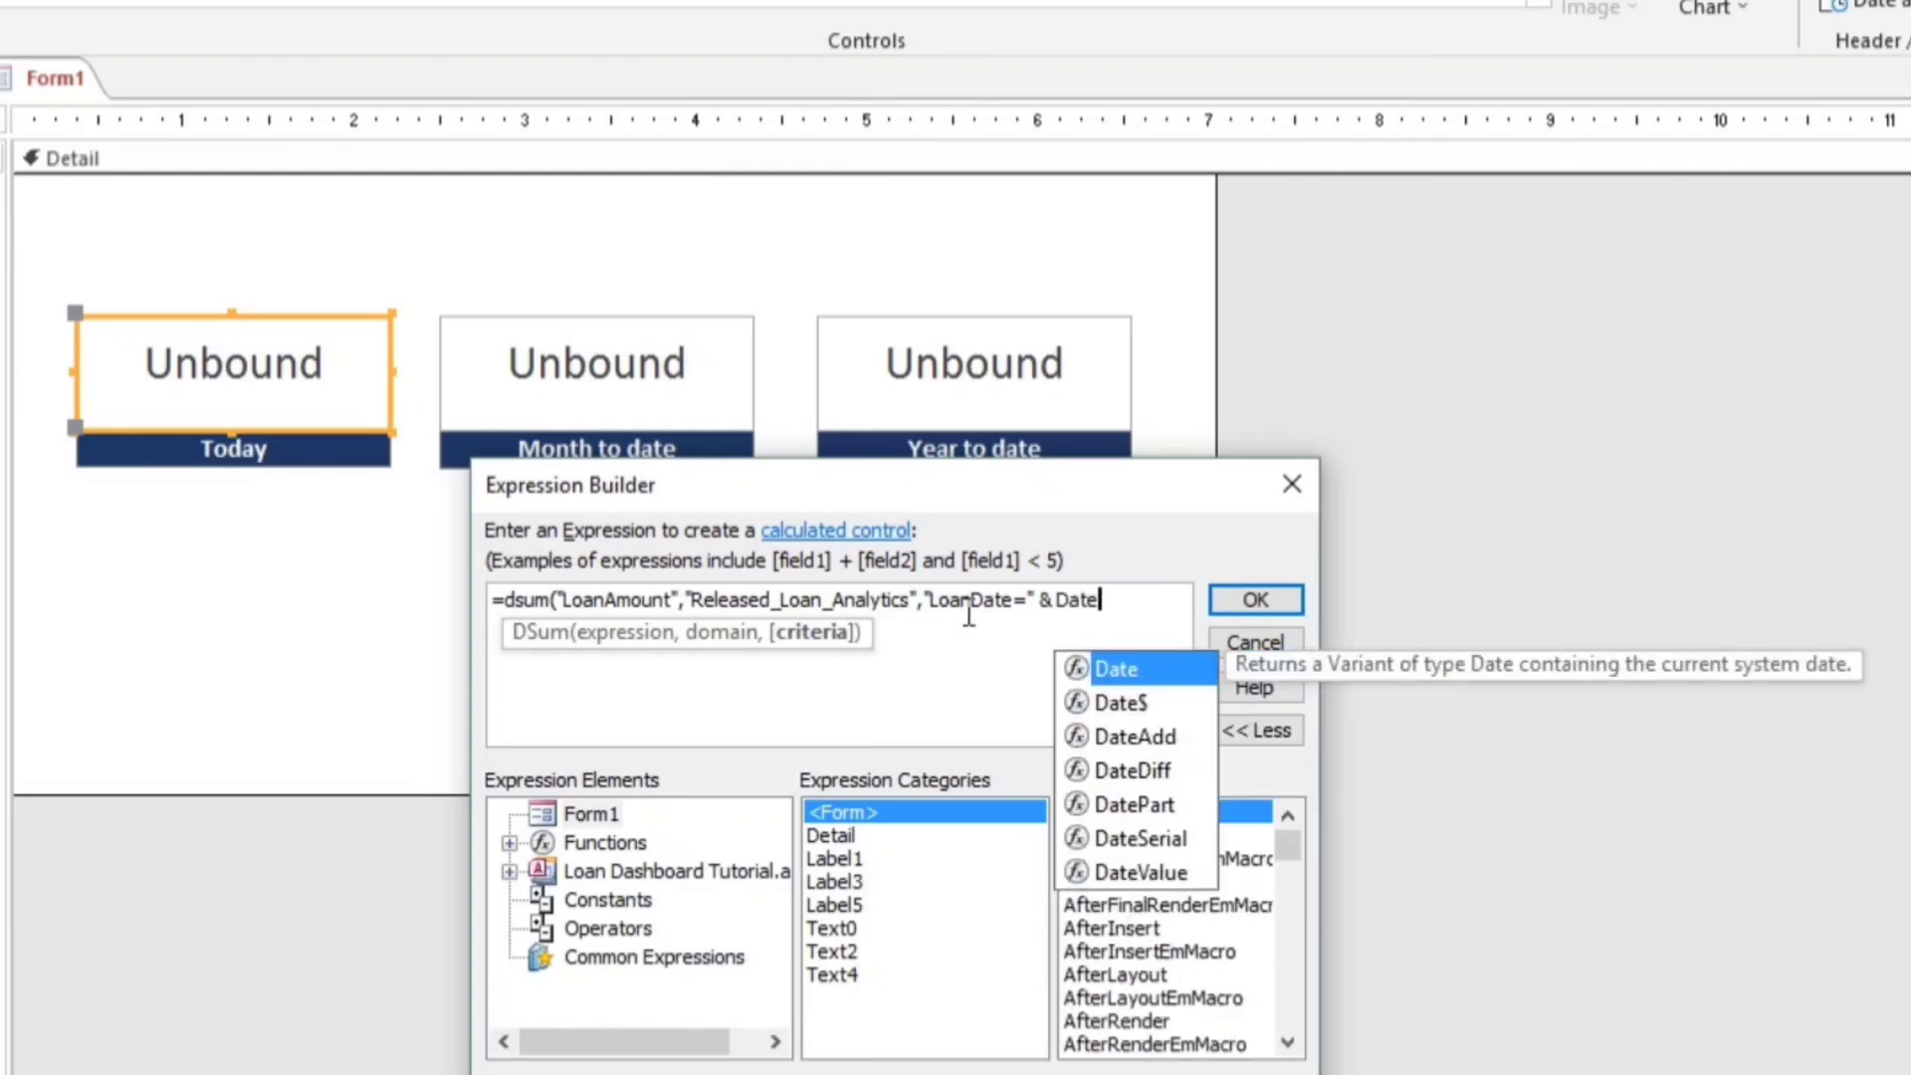
pyautogui.write('()')
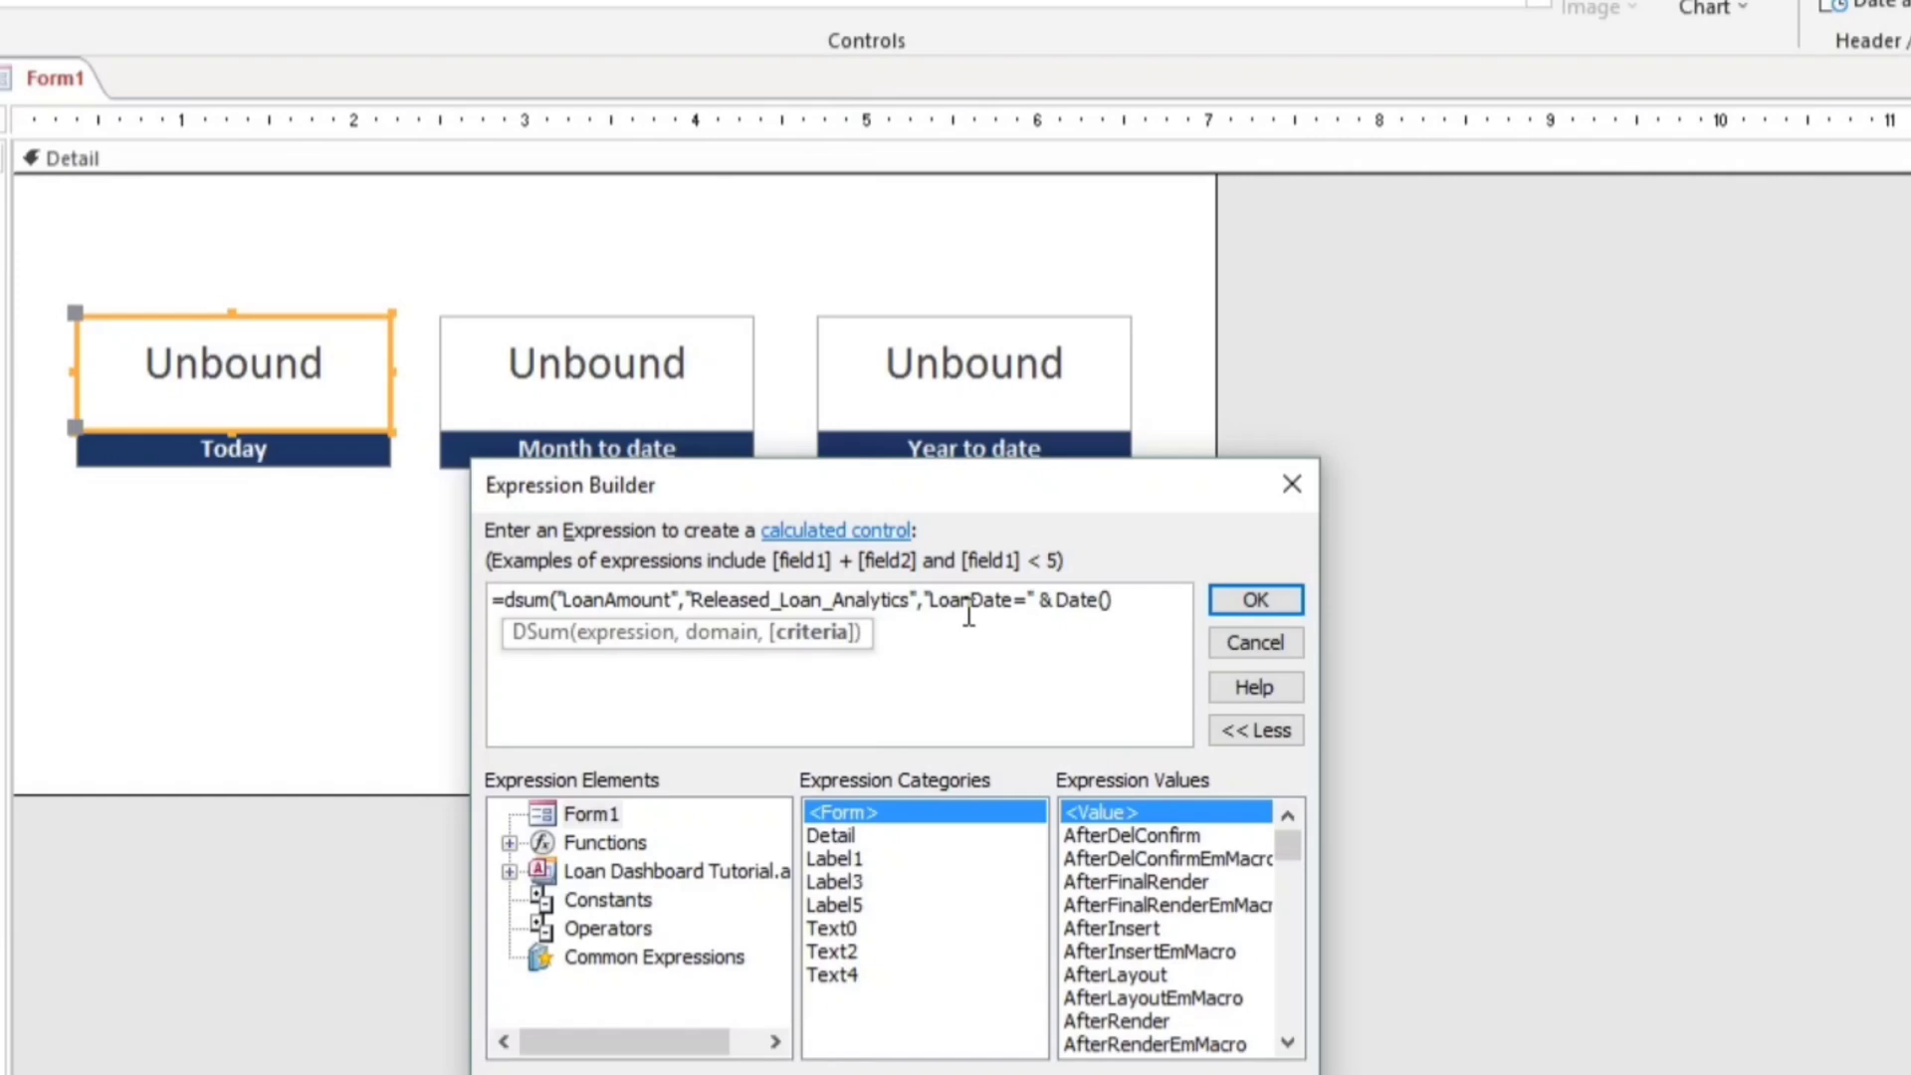
pyautogui.write(')')
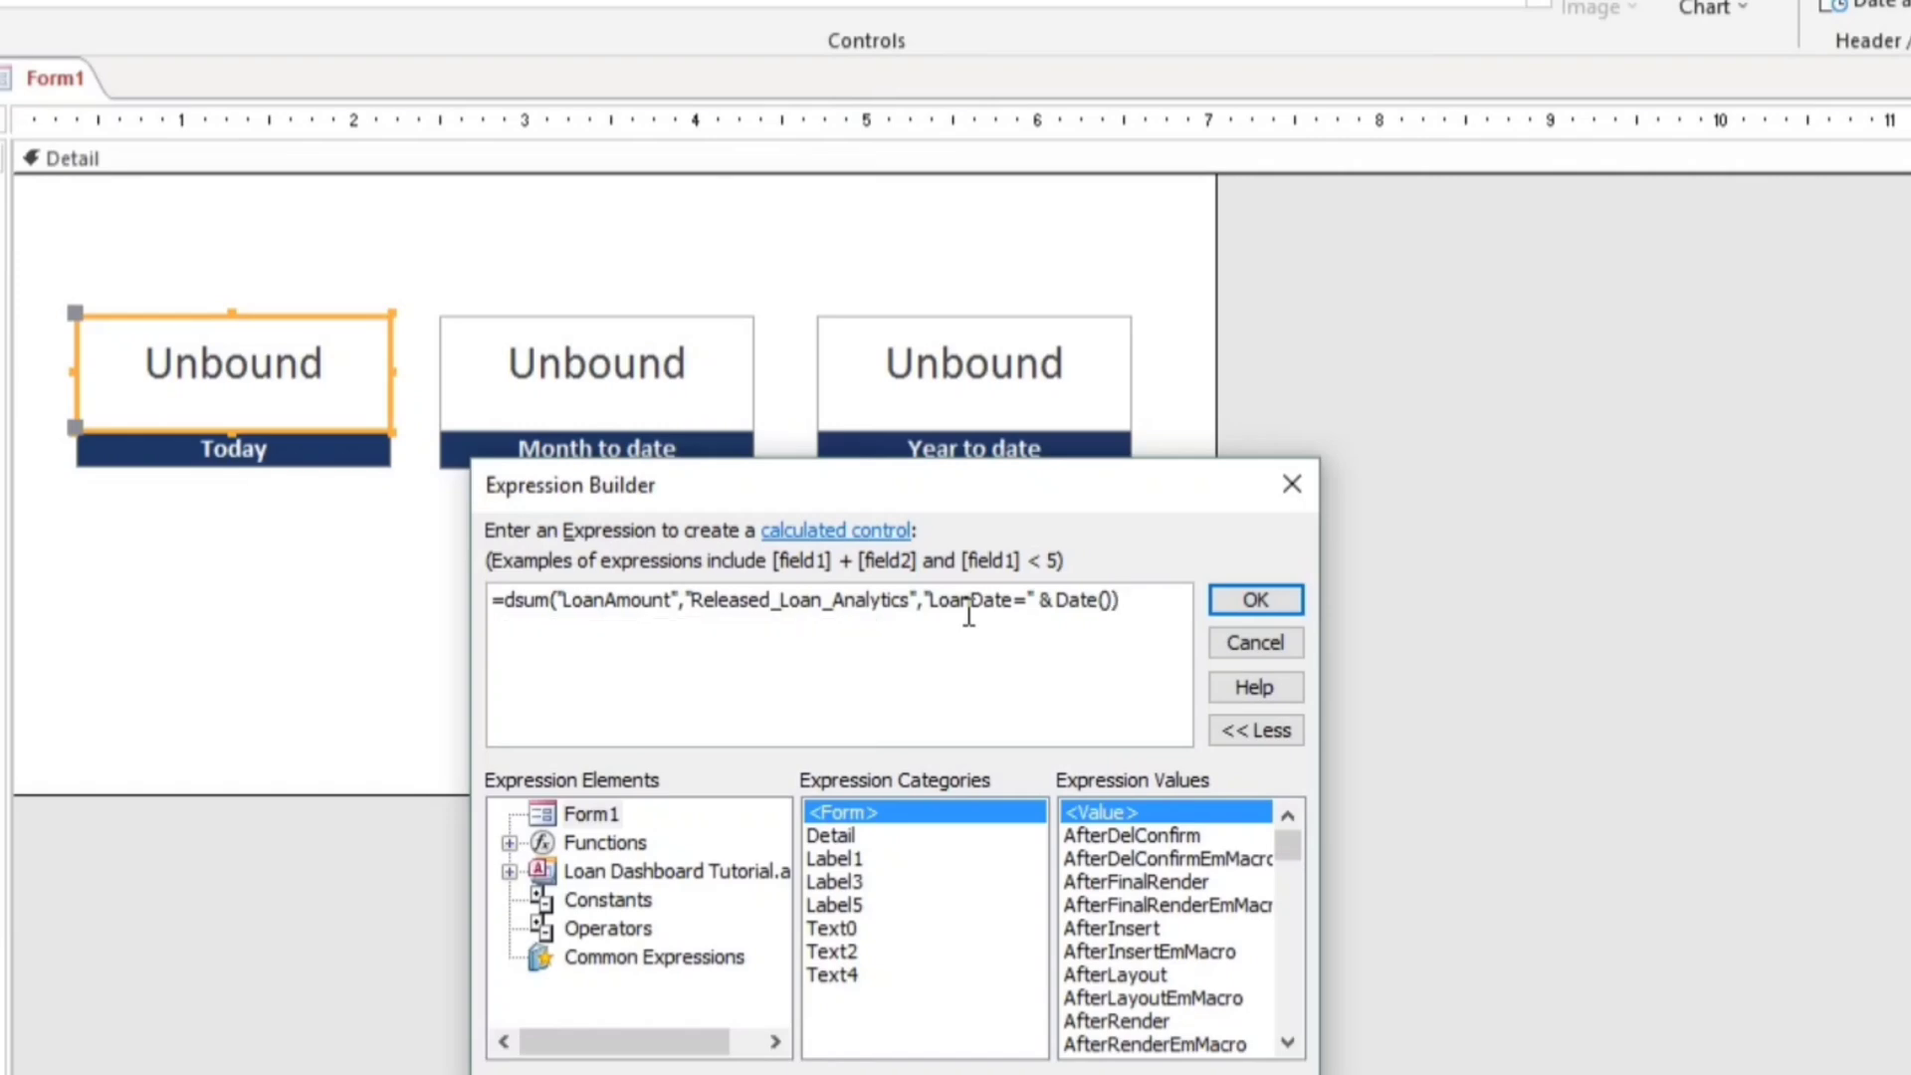
pyautogui.click(1244, 602)
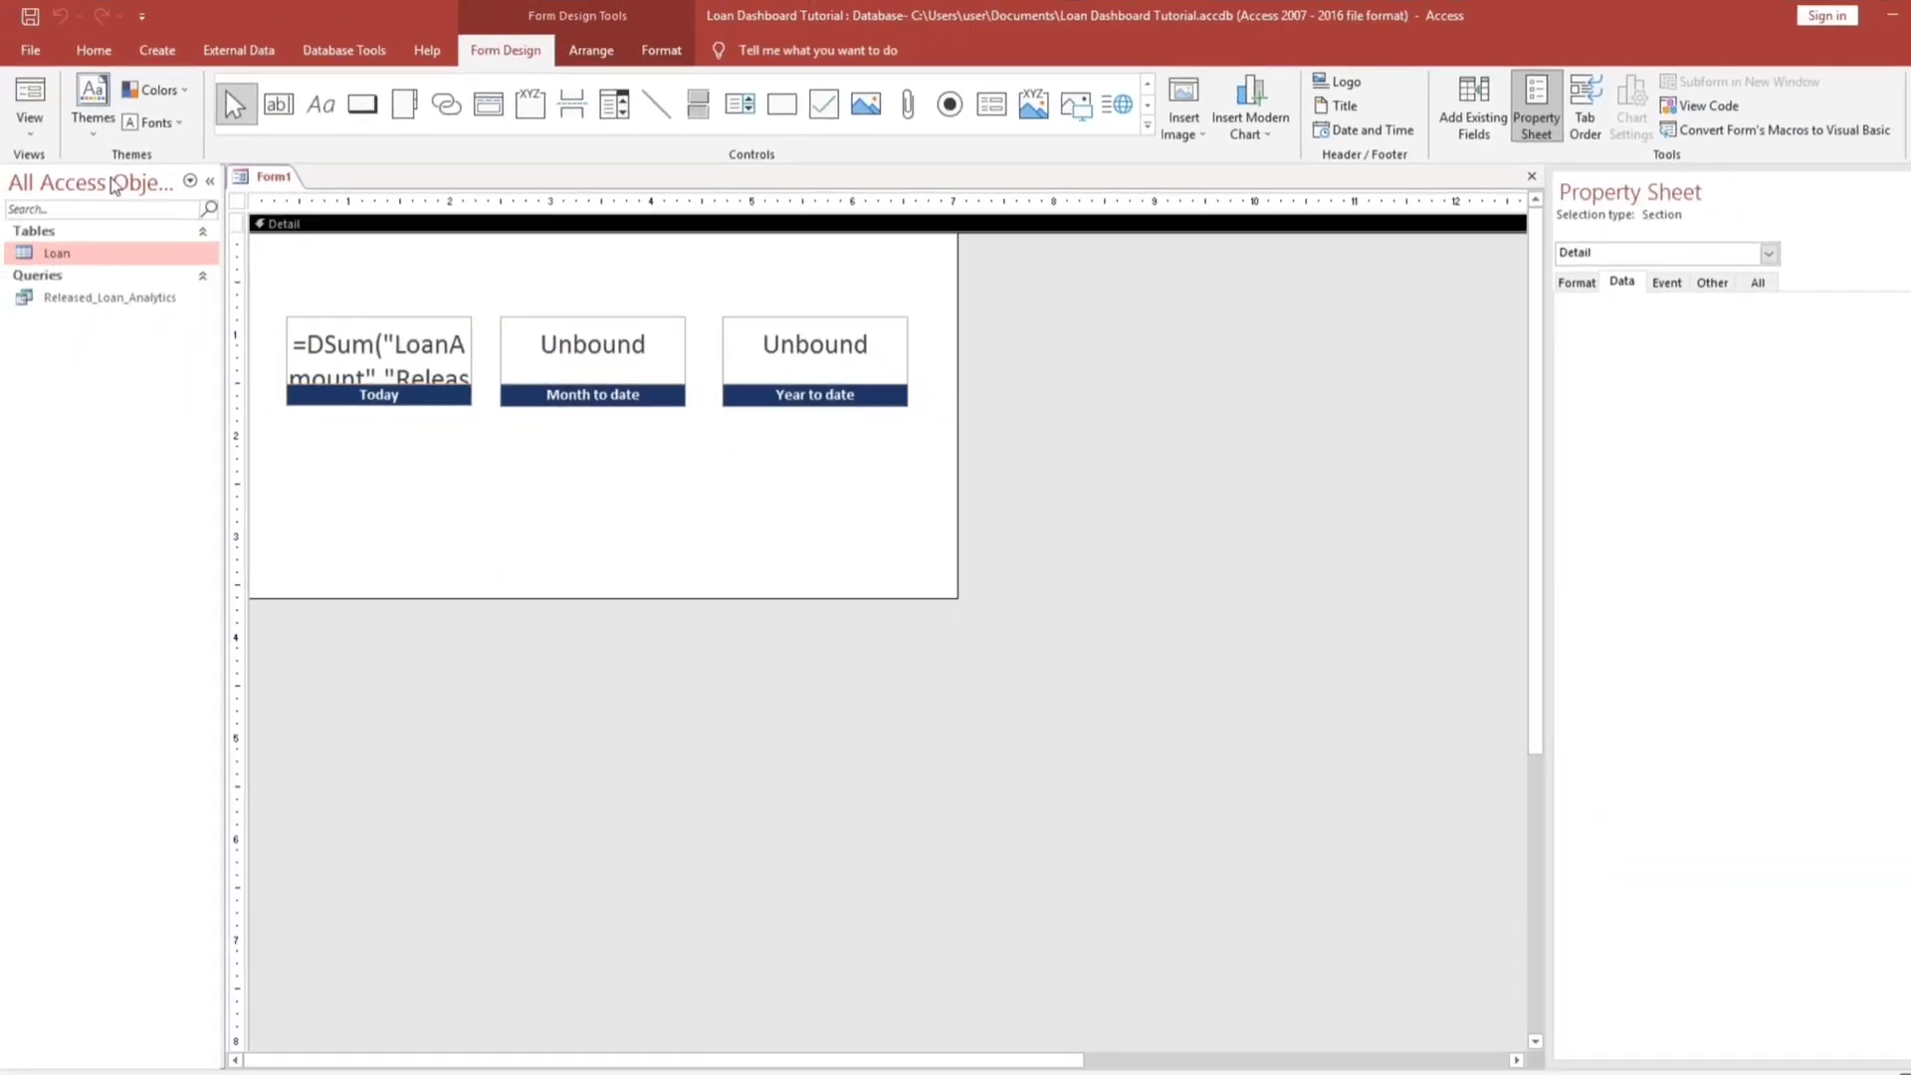
pyautogui.click(18, 91)
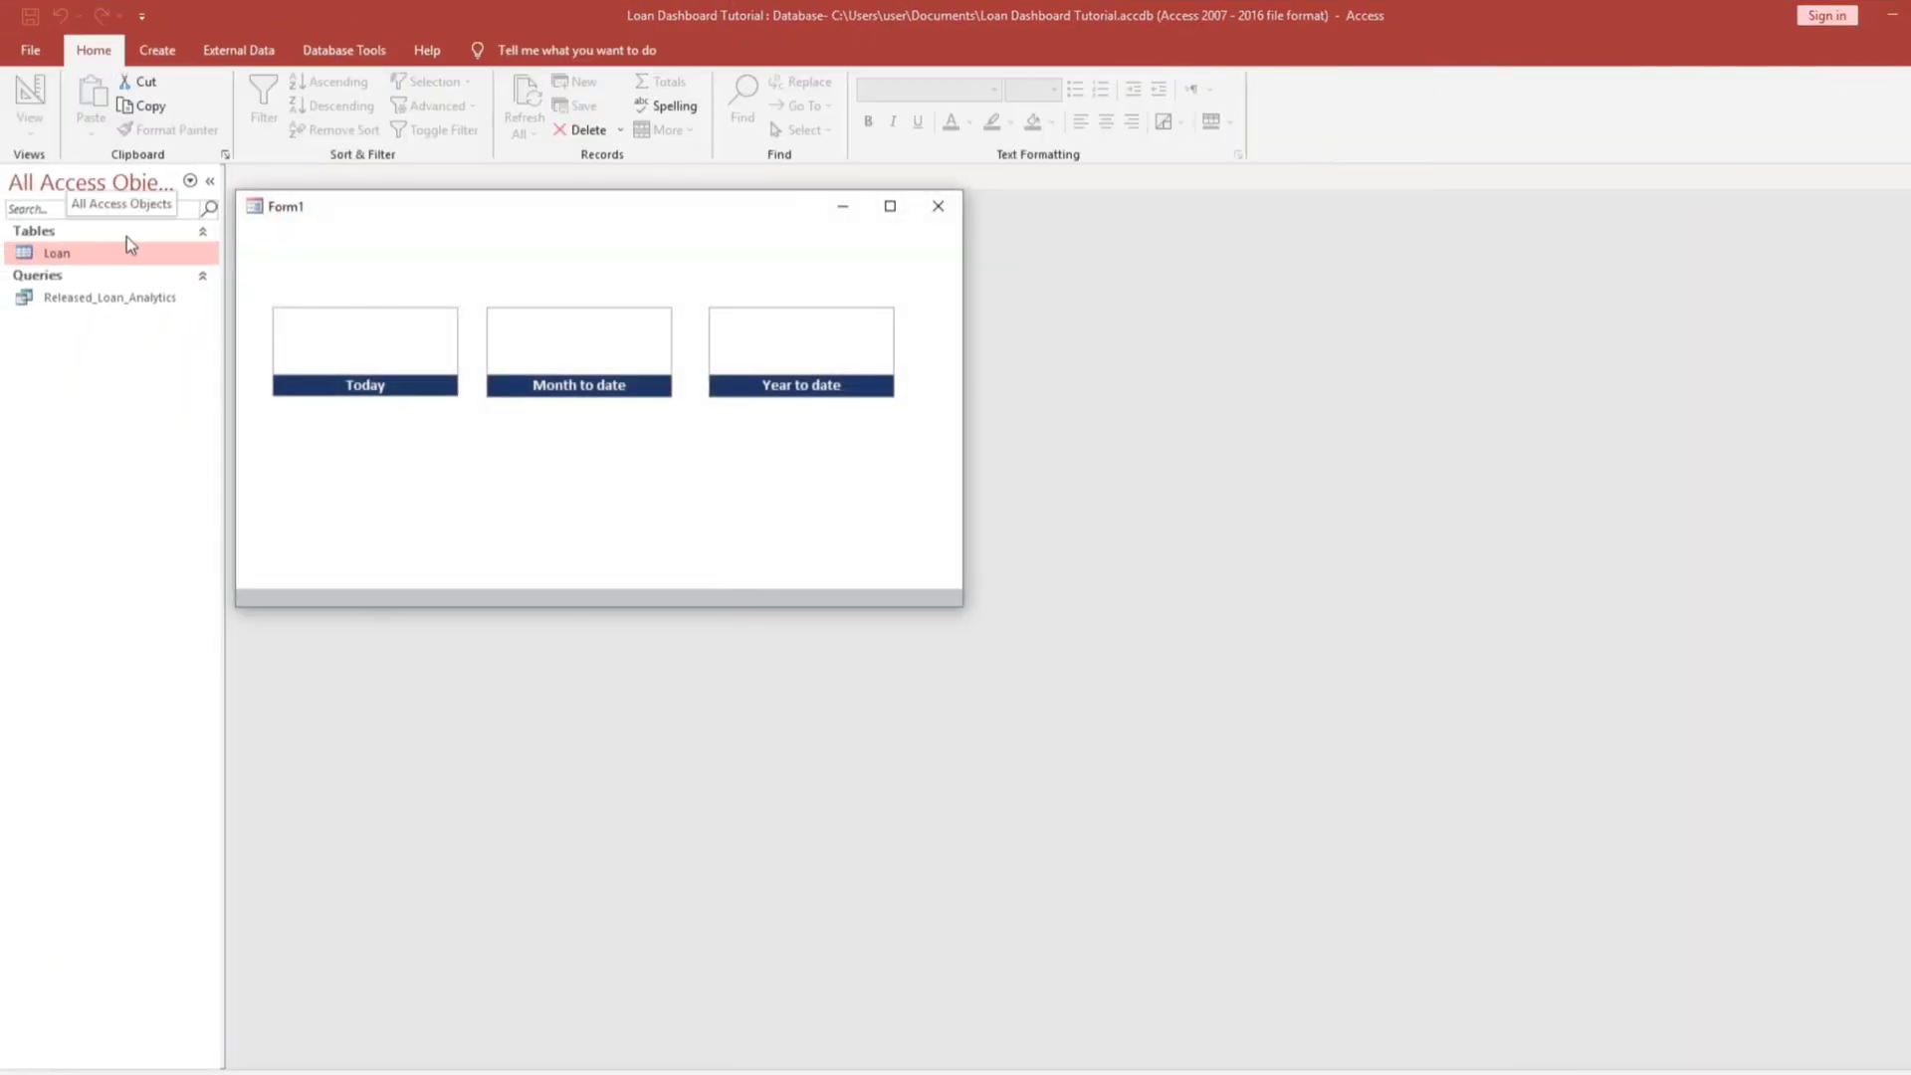
# - Fix the quotes in the Today expression so the tile shows 2200 in Form View
pyautogui.rightClick(460, 257)
pyautogui.click(517, 312)
pyautogui.click(398, 370)
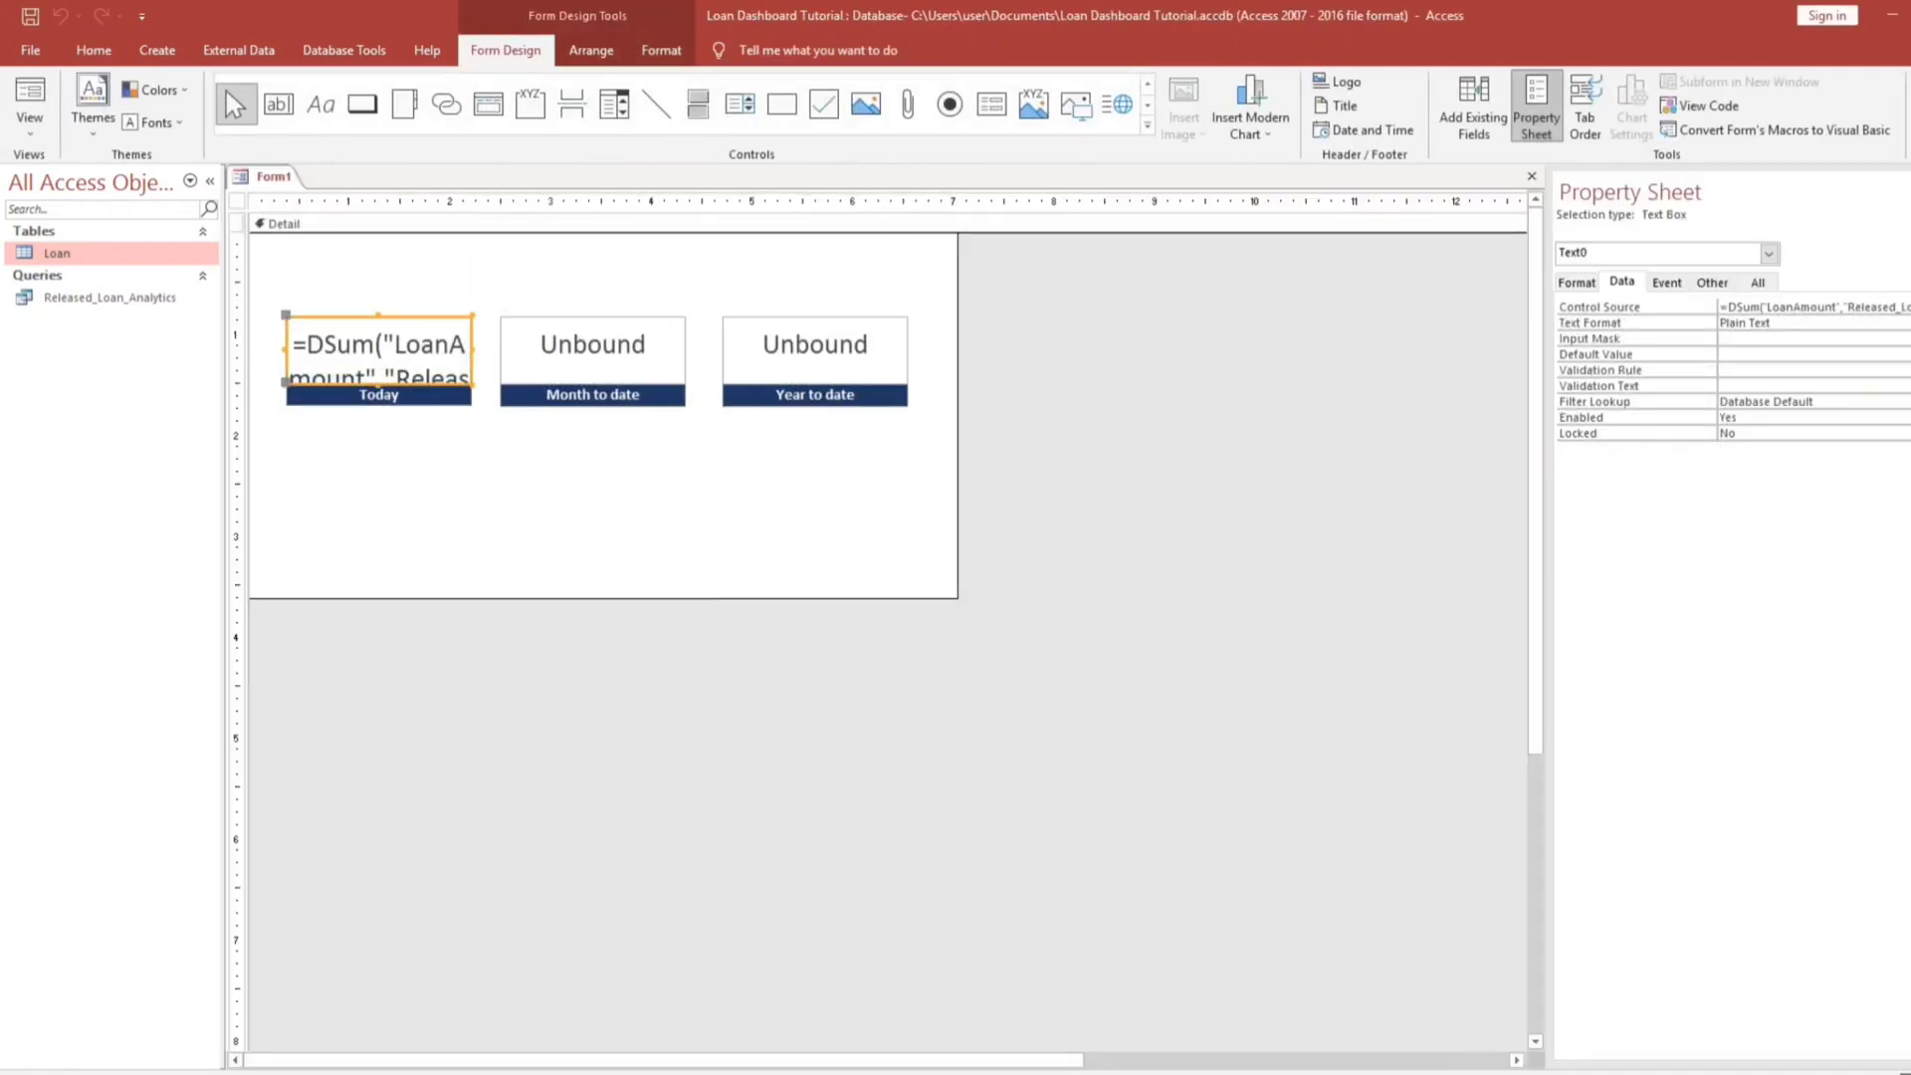
pyautogui.hotkey('ctrl', 'F2')
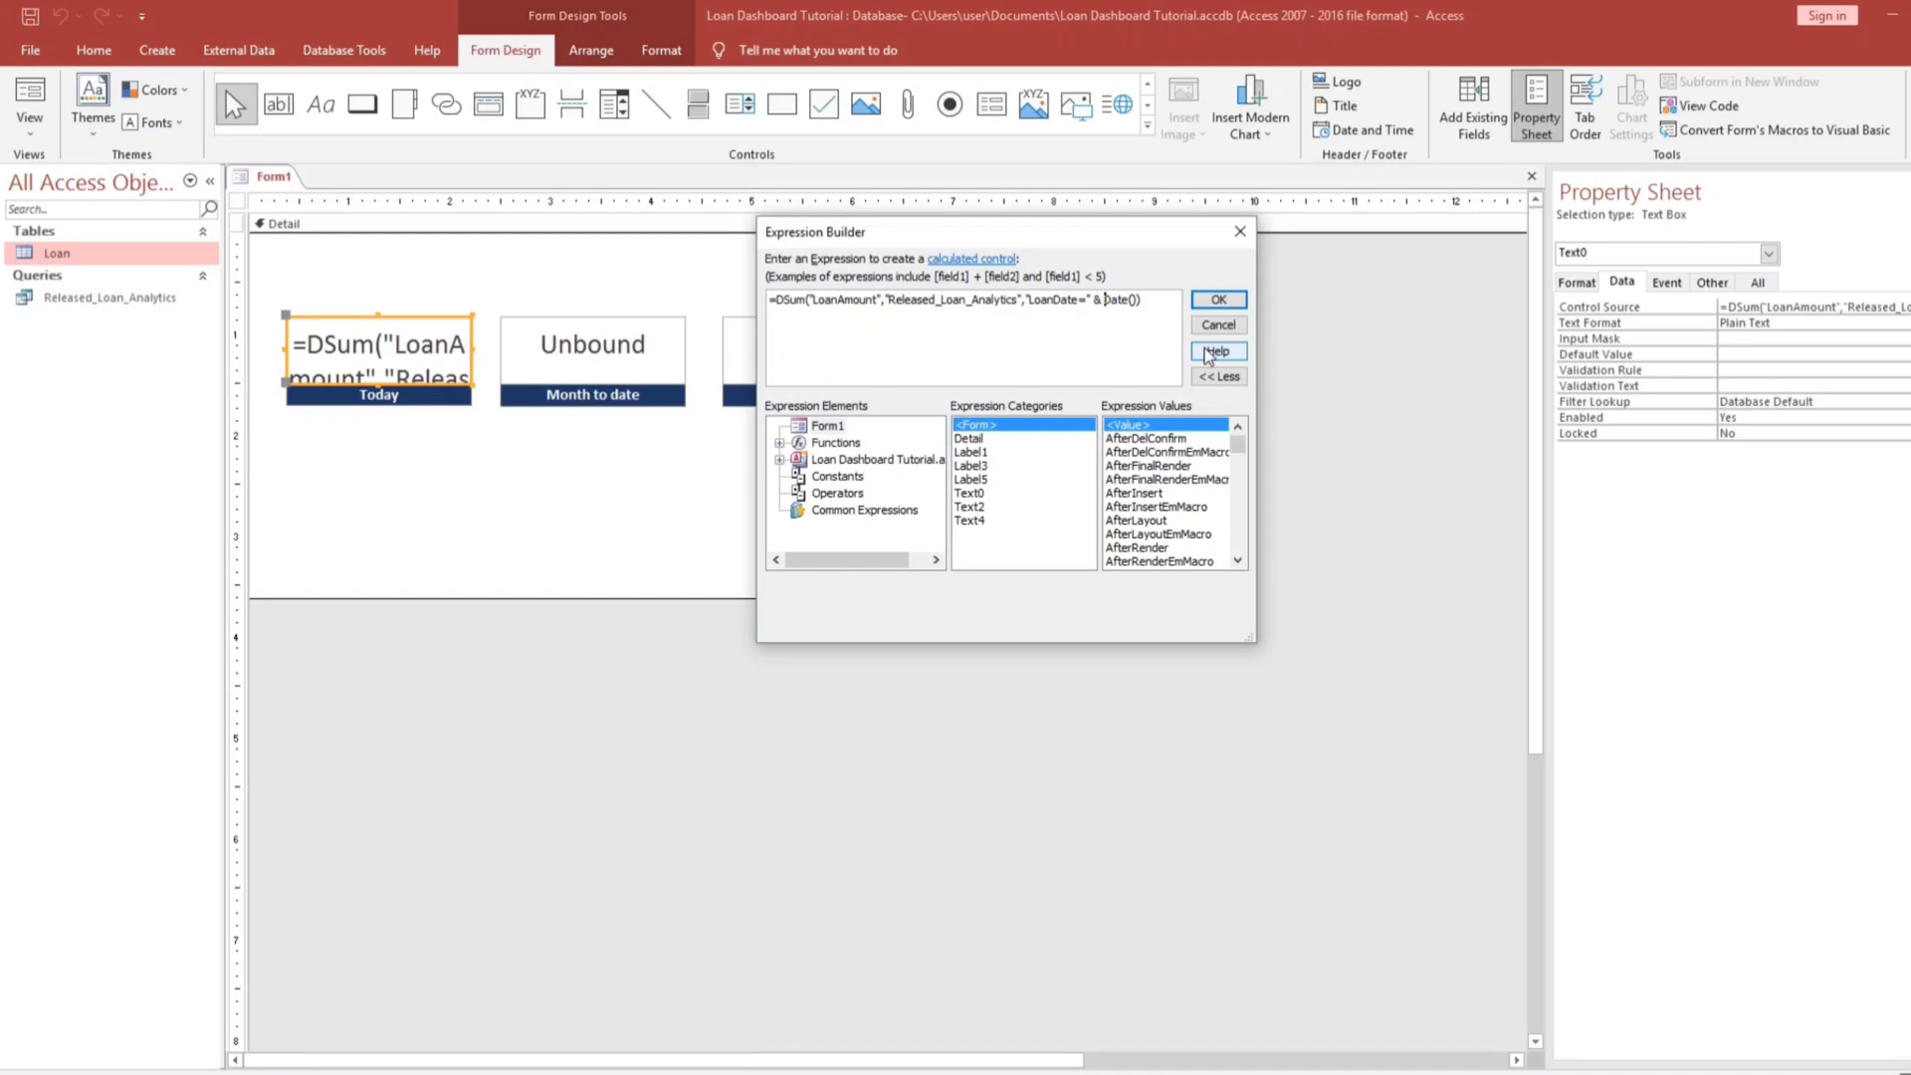
pyautogui.write('"')
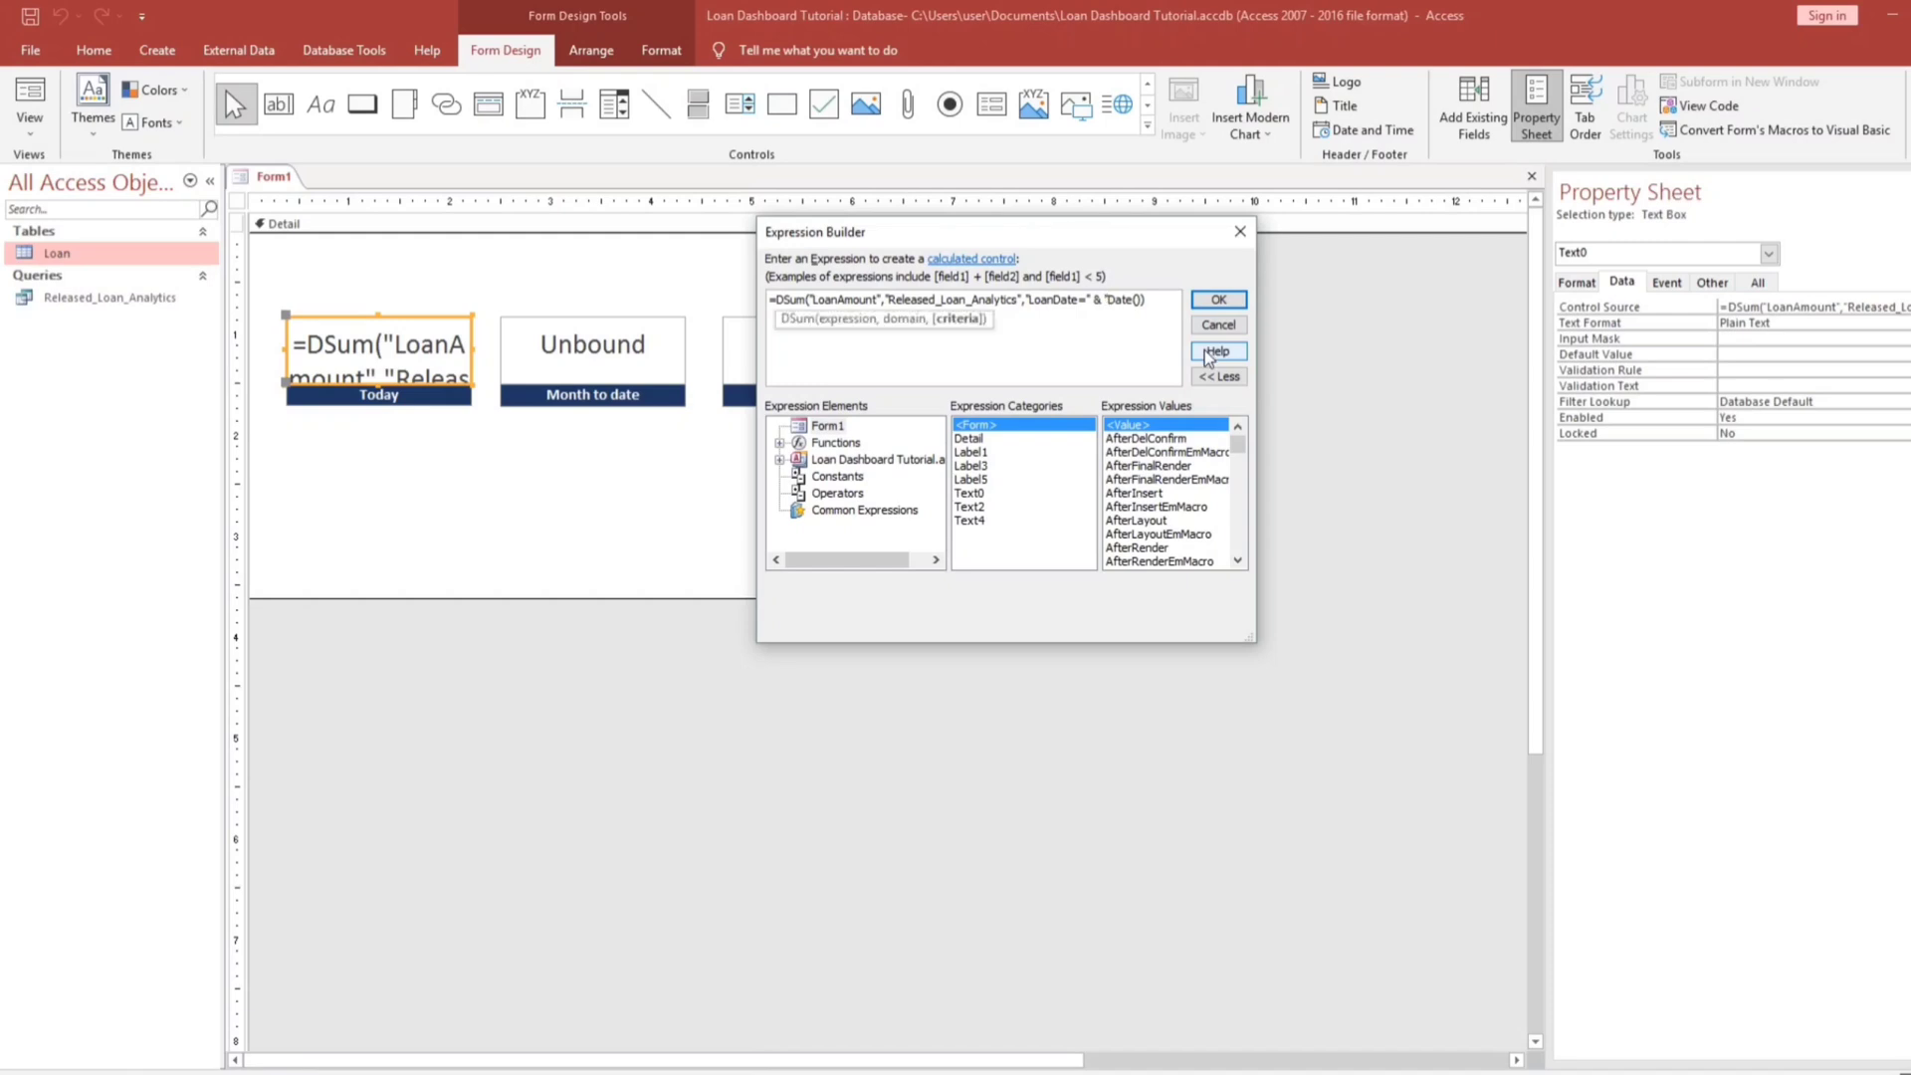
pyautogui.click(1167, 321)
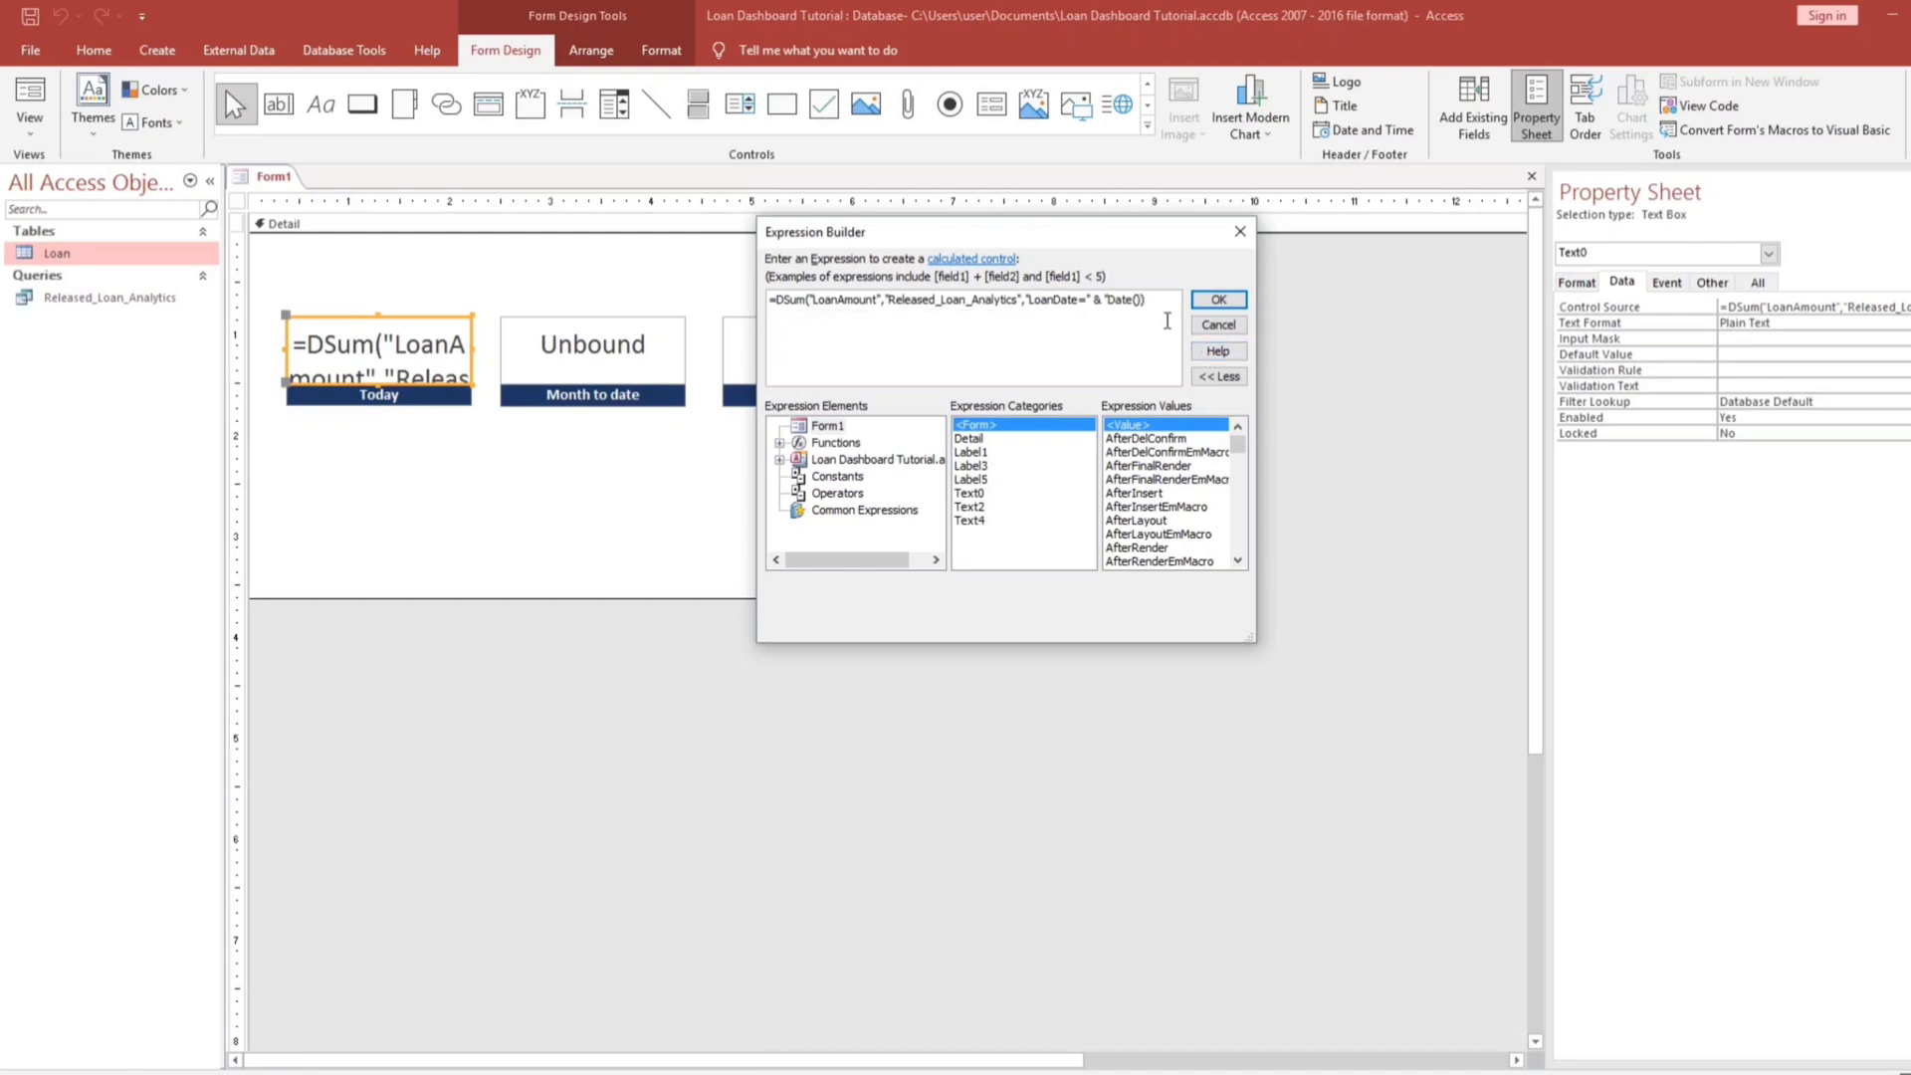
pyautogui.write('"')
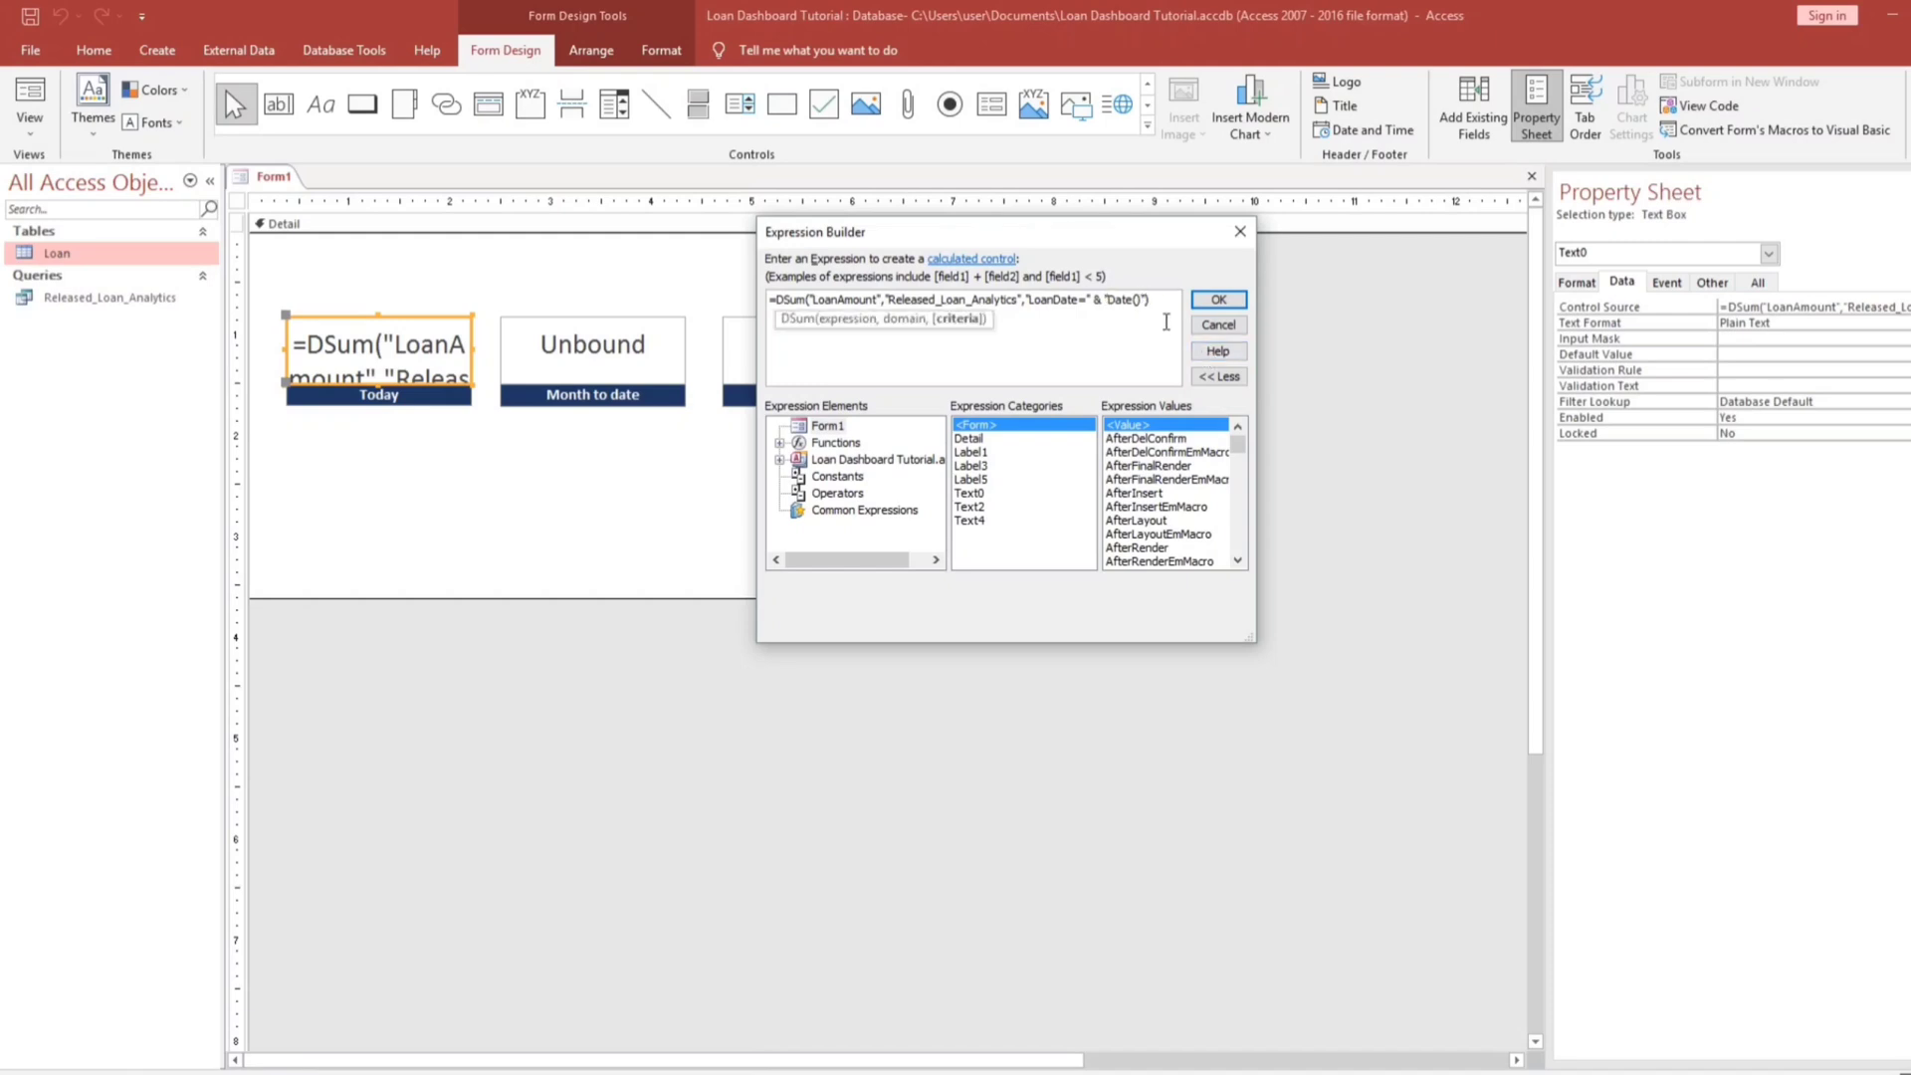
pyautogui.click(1218, 300)
pyautogui.click(802, 659)
pyautogui.click(30, 99)
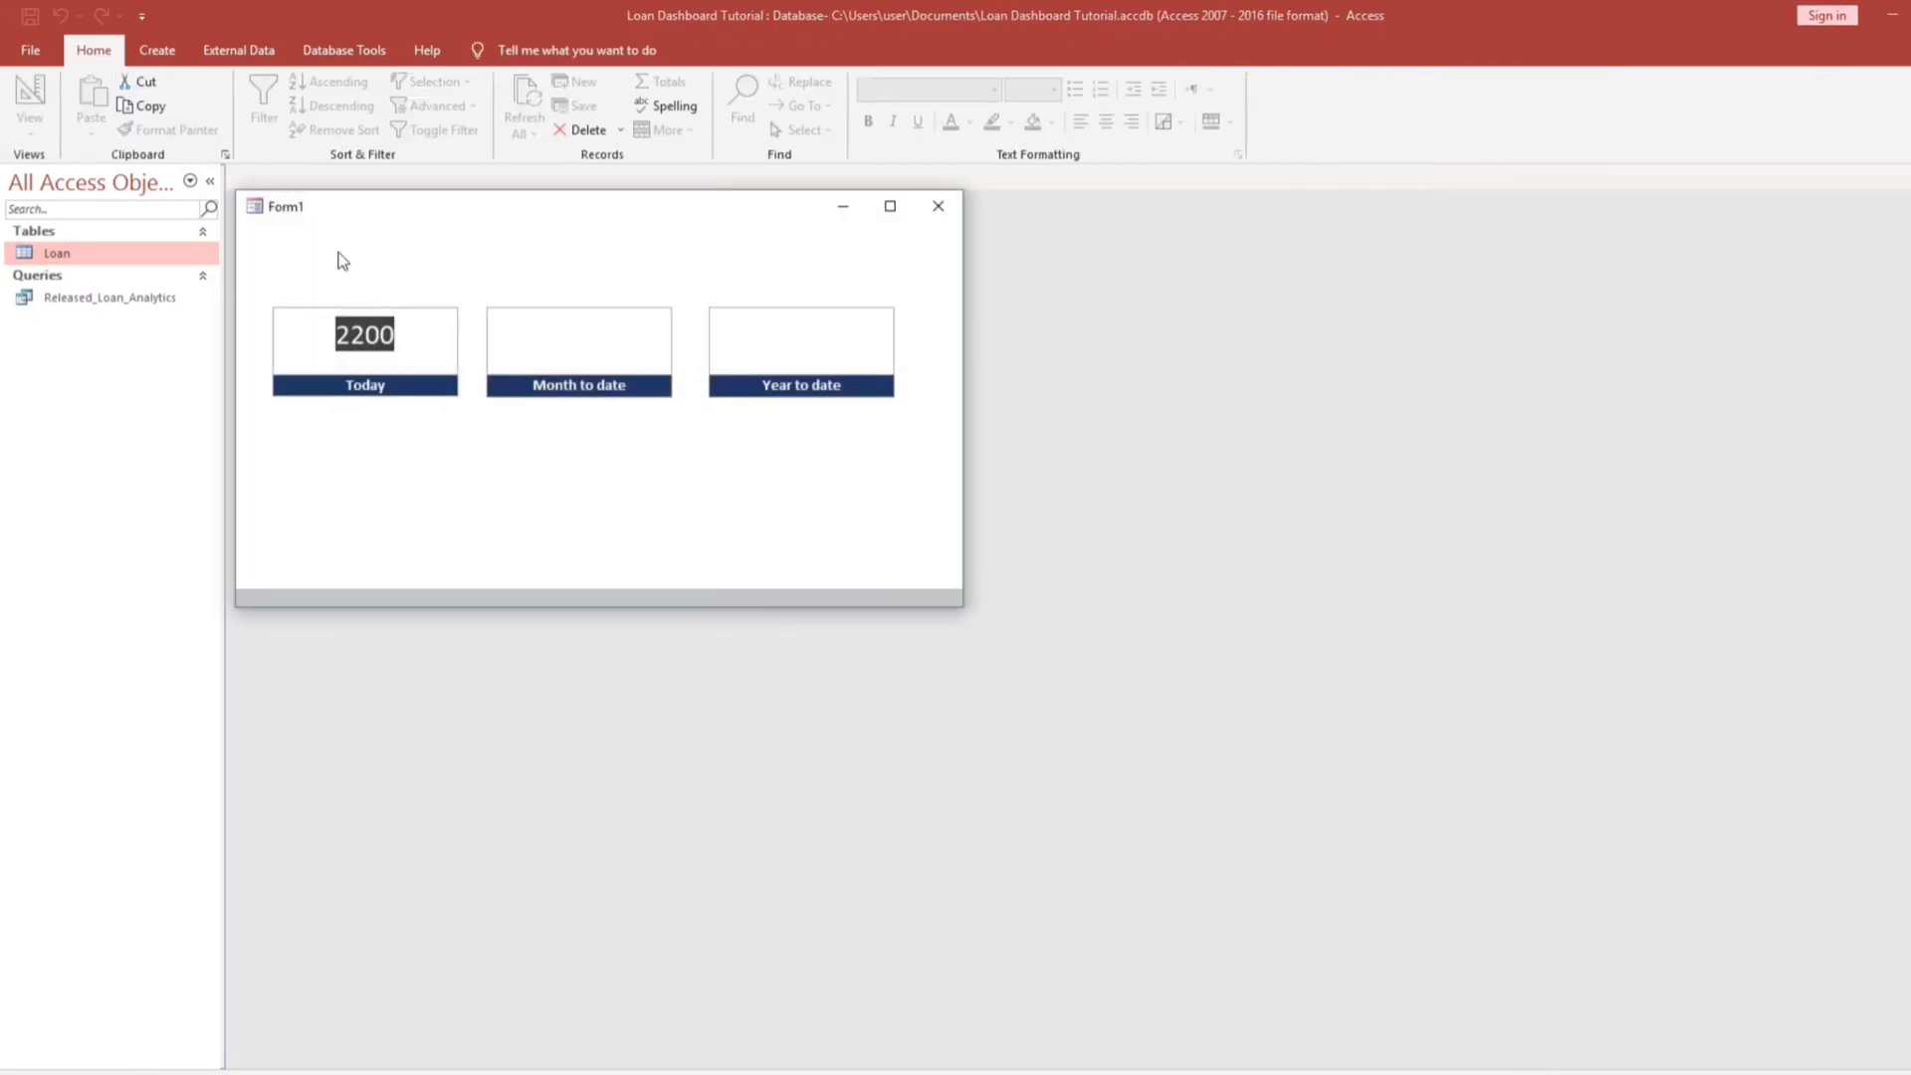
# - Check the two 05/12/2025 loans in Released_Loan_Analytics against 2200, then put Form1 back in Design View
pyautogui.doubleClick(110, 301)
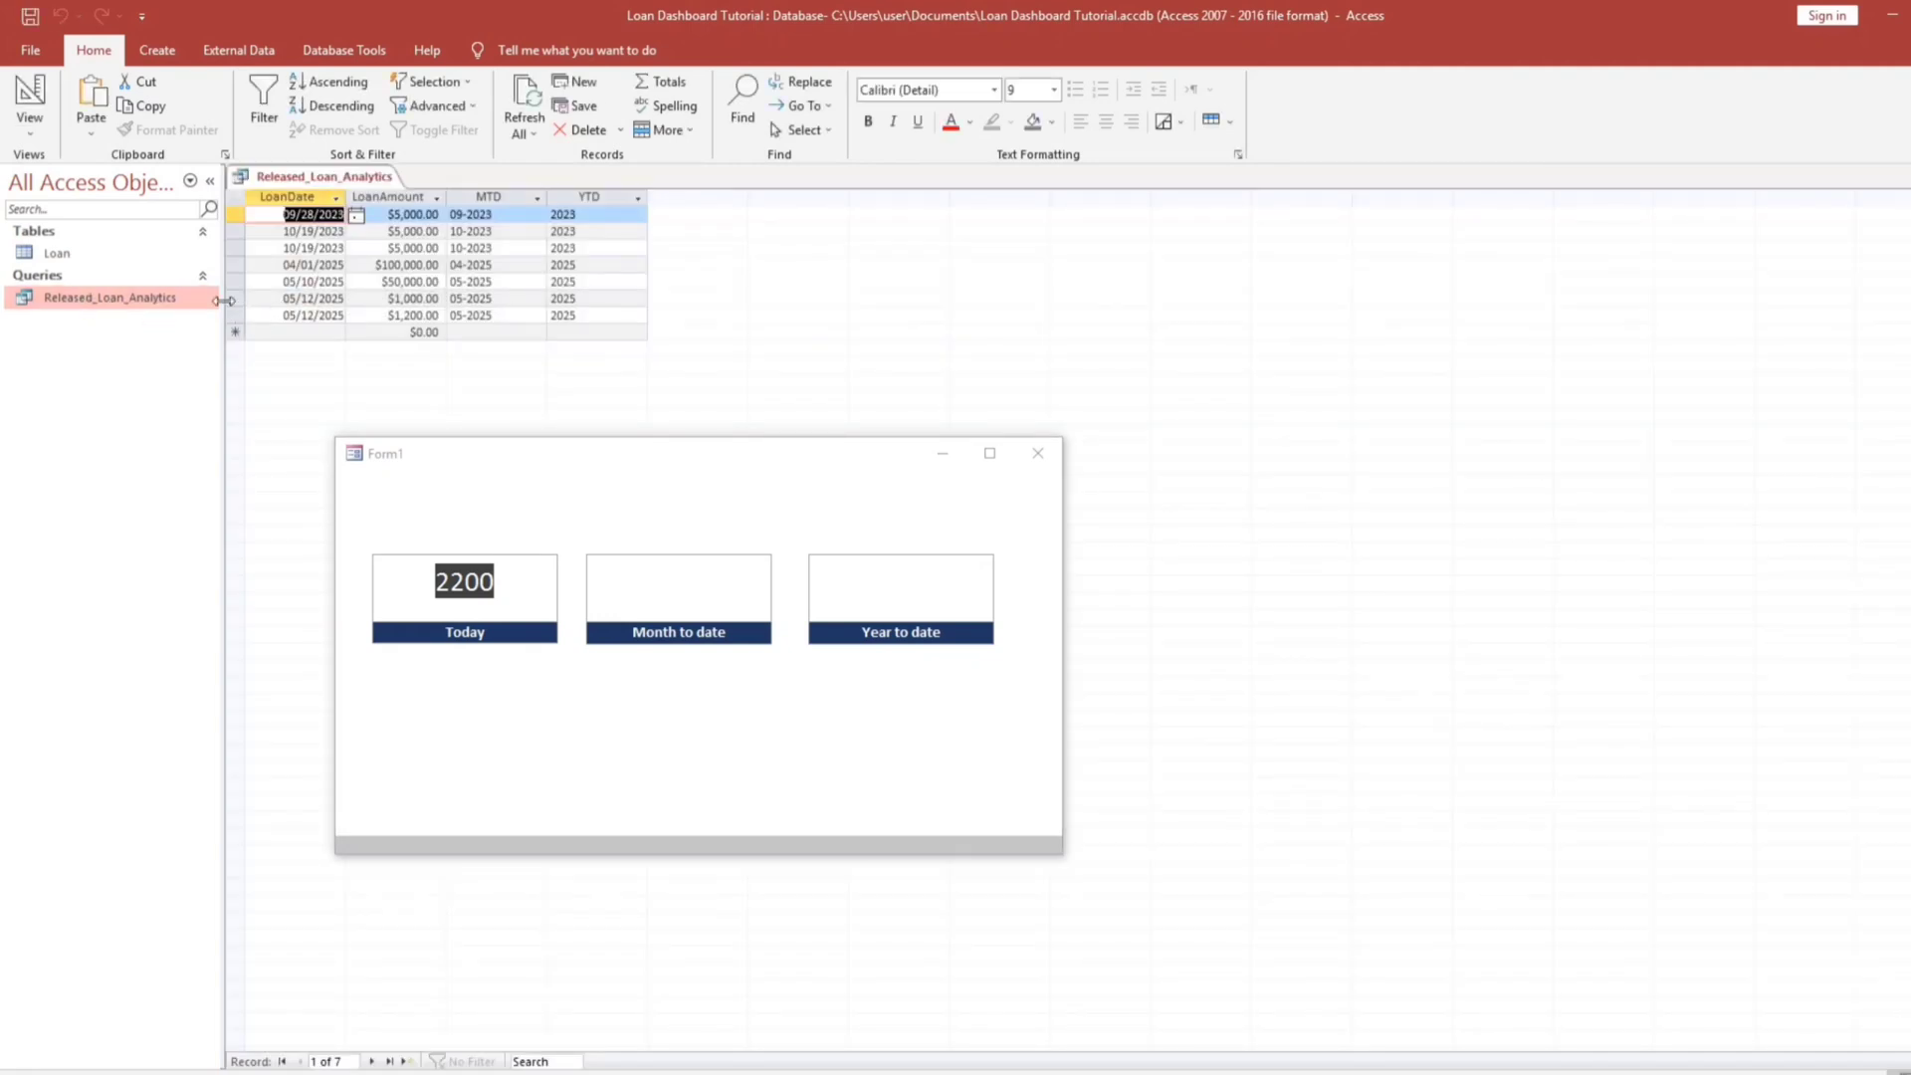
pyautogui.click(234, 298)
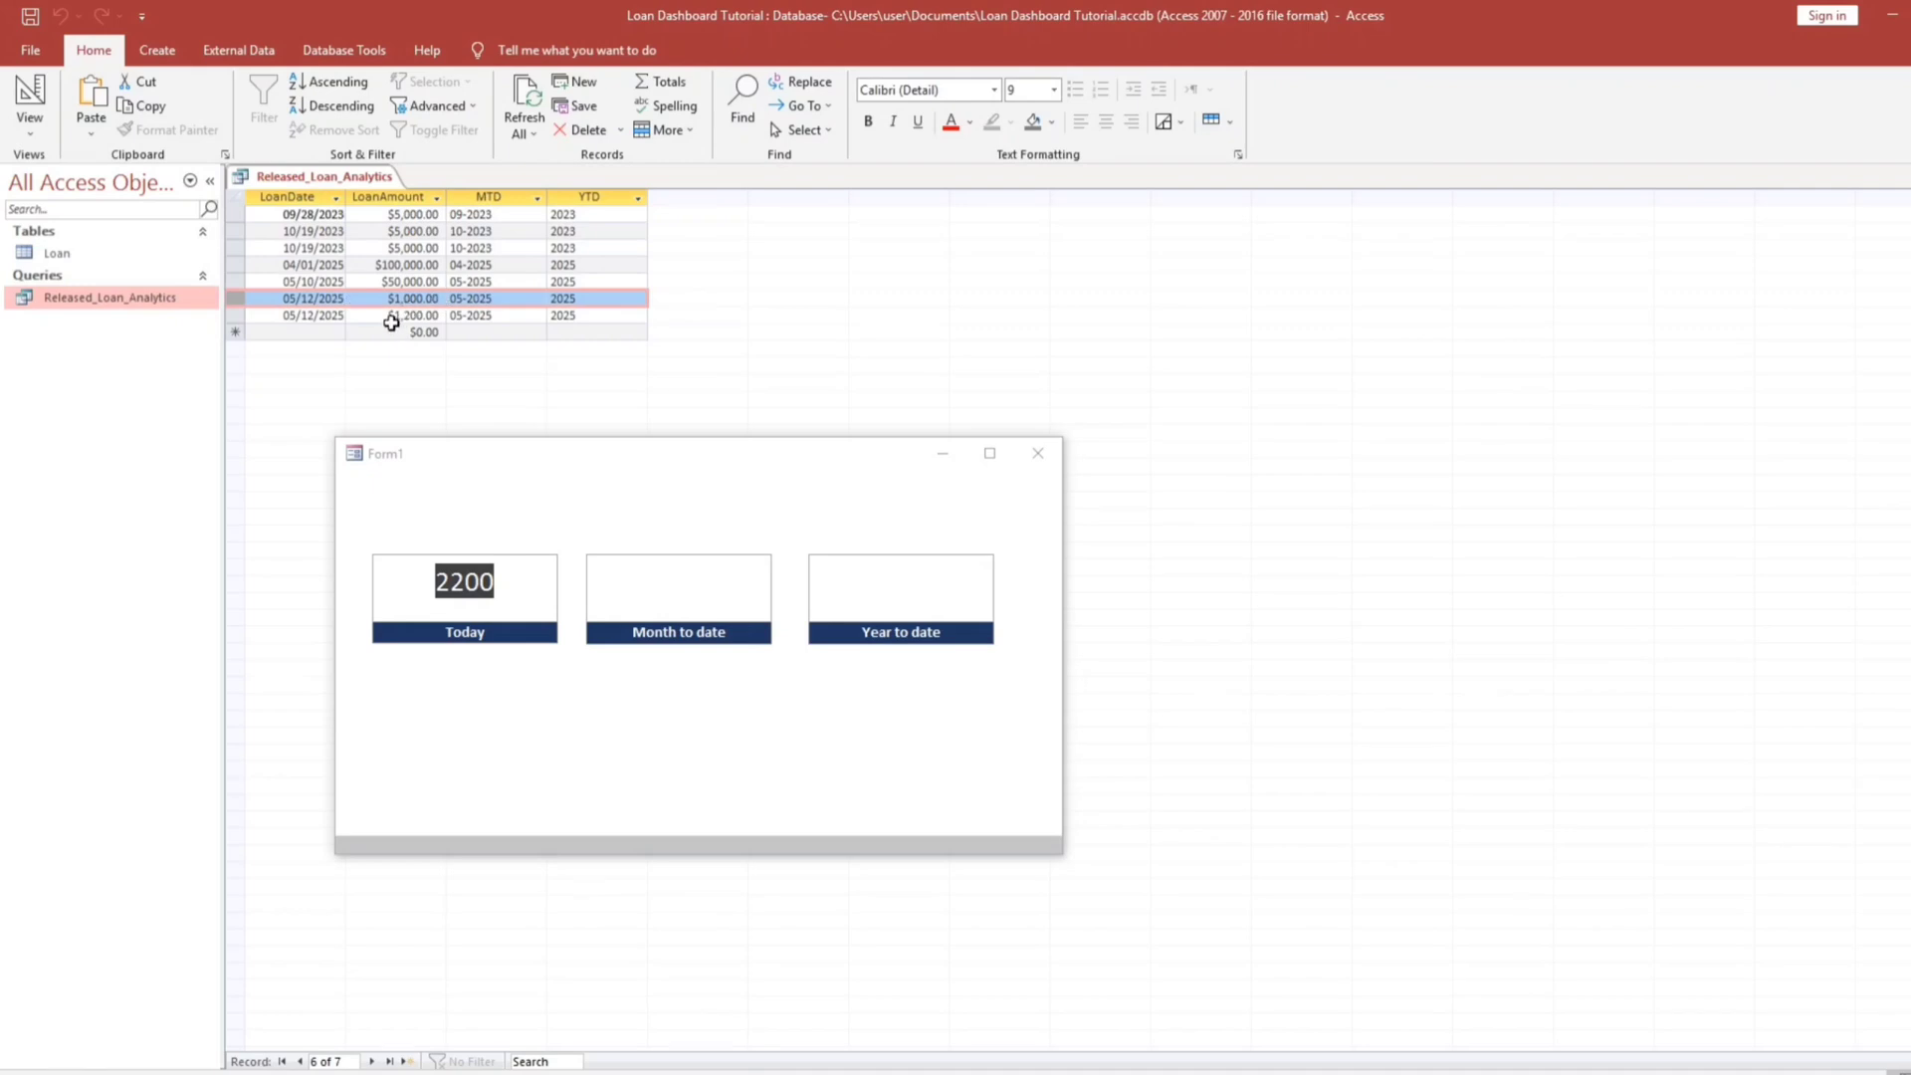
pyautogui.rightClick(565, 517)
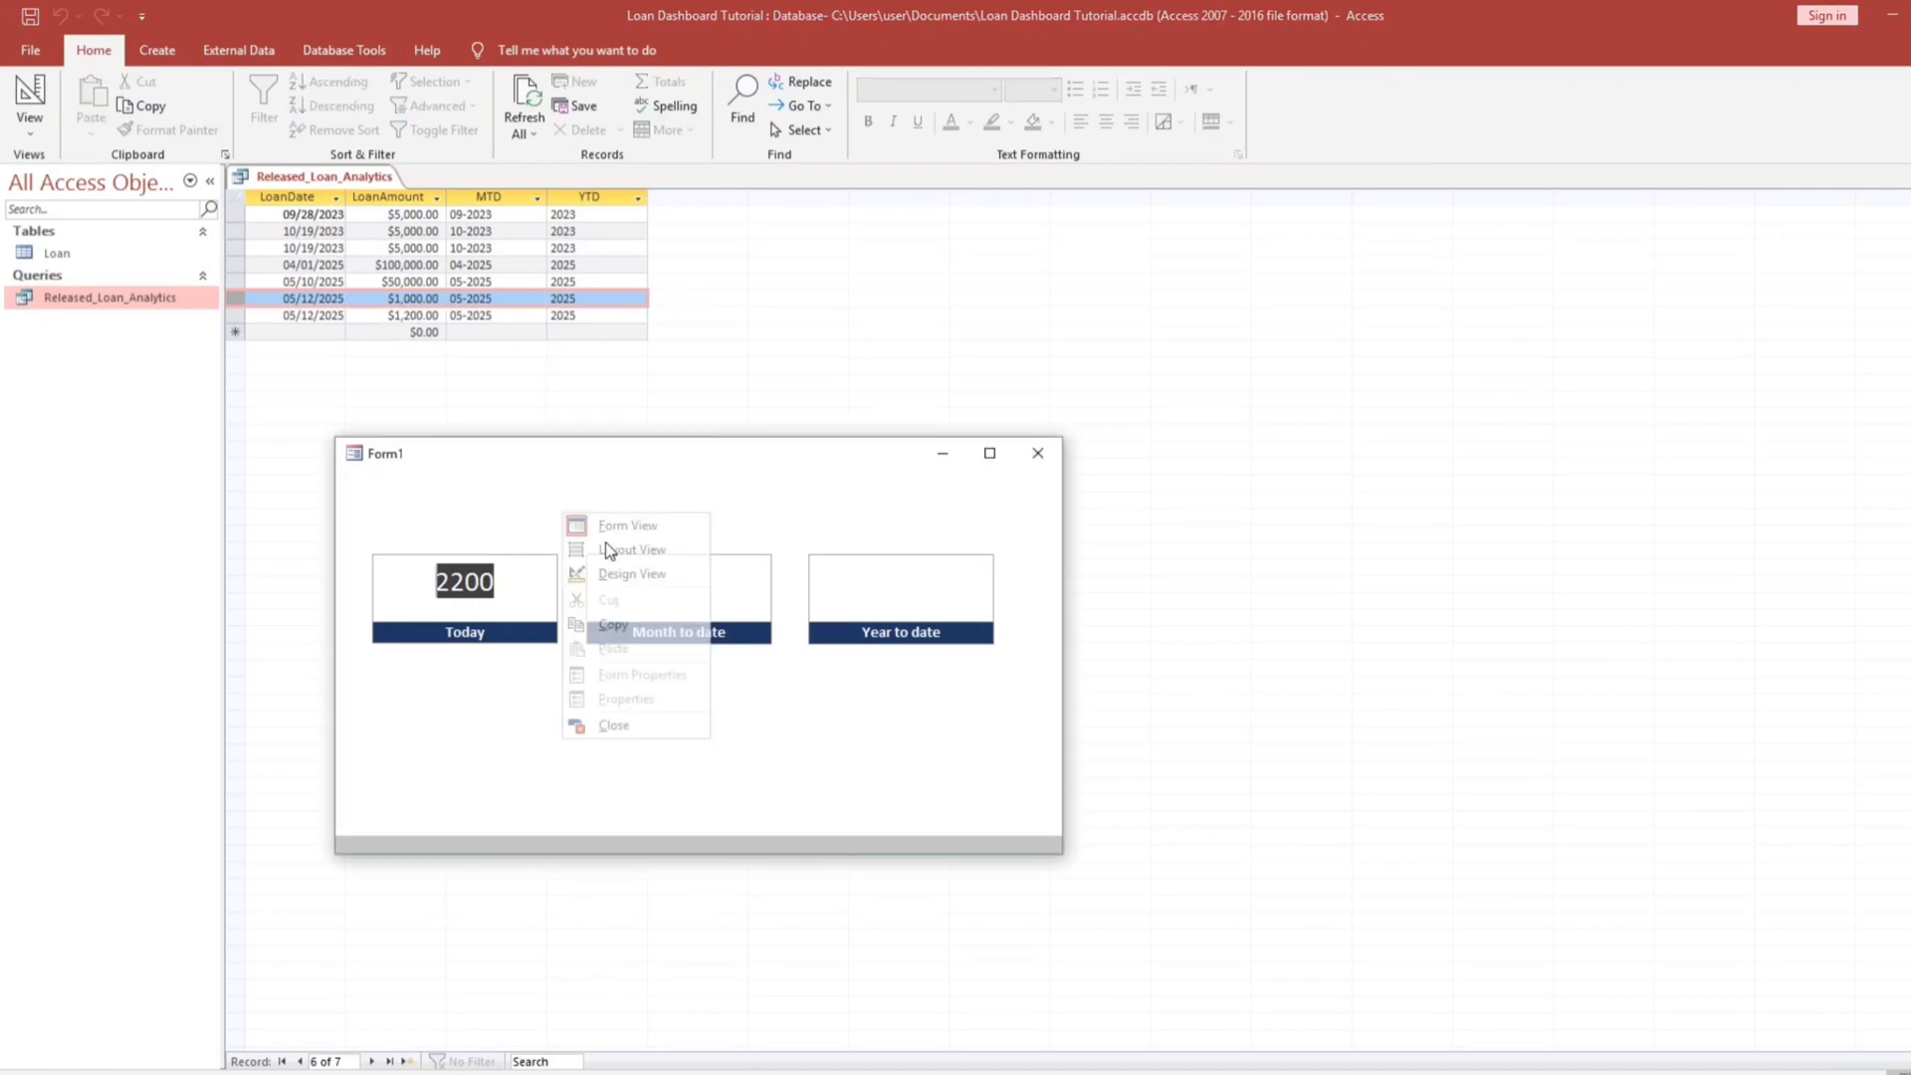
pyautogui.click(619, 575)
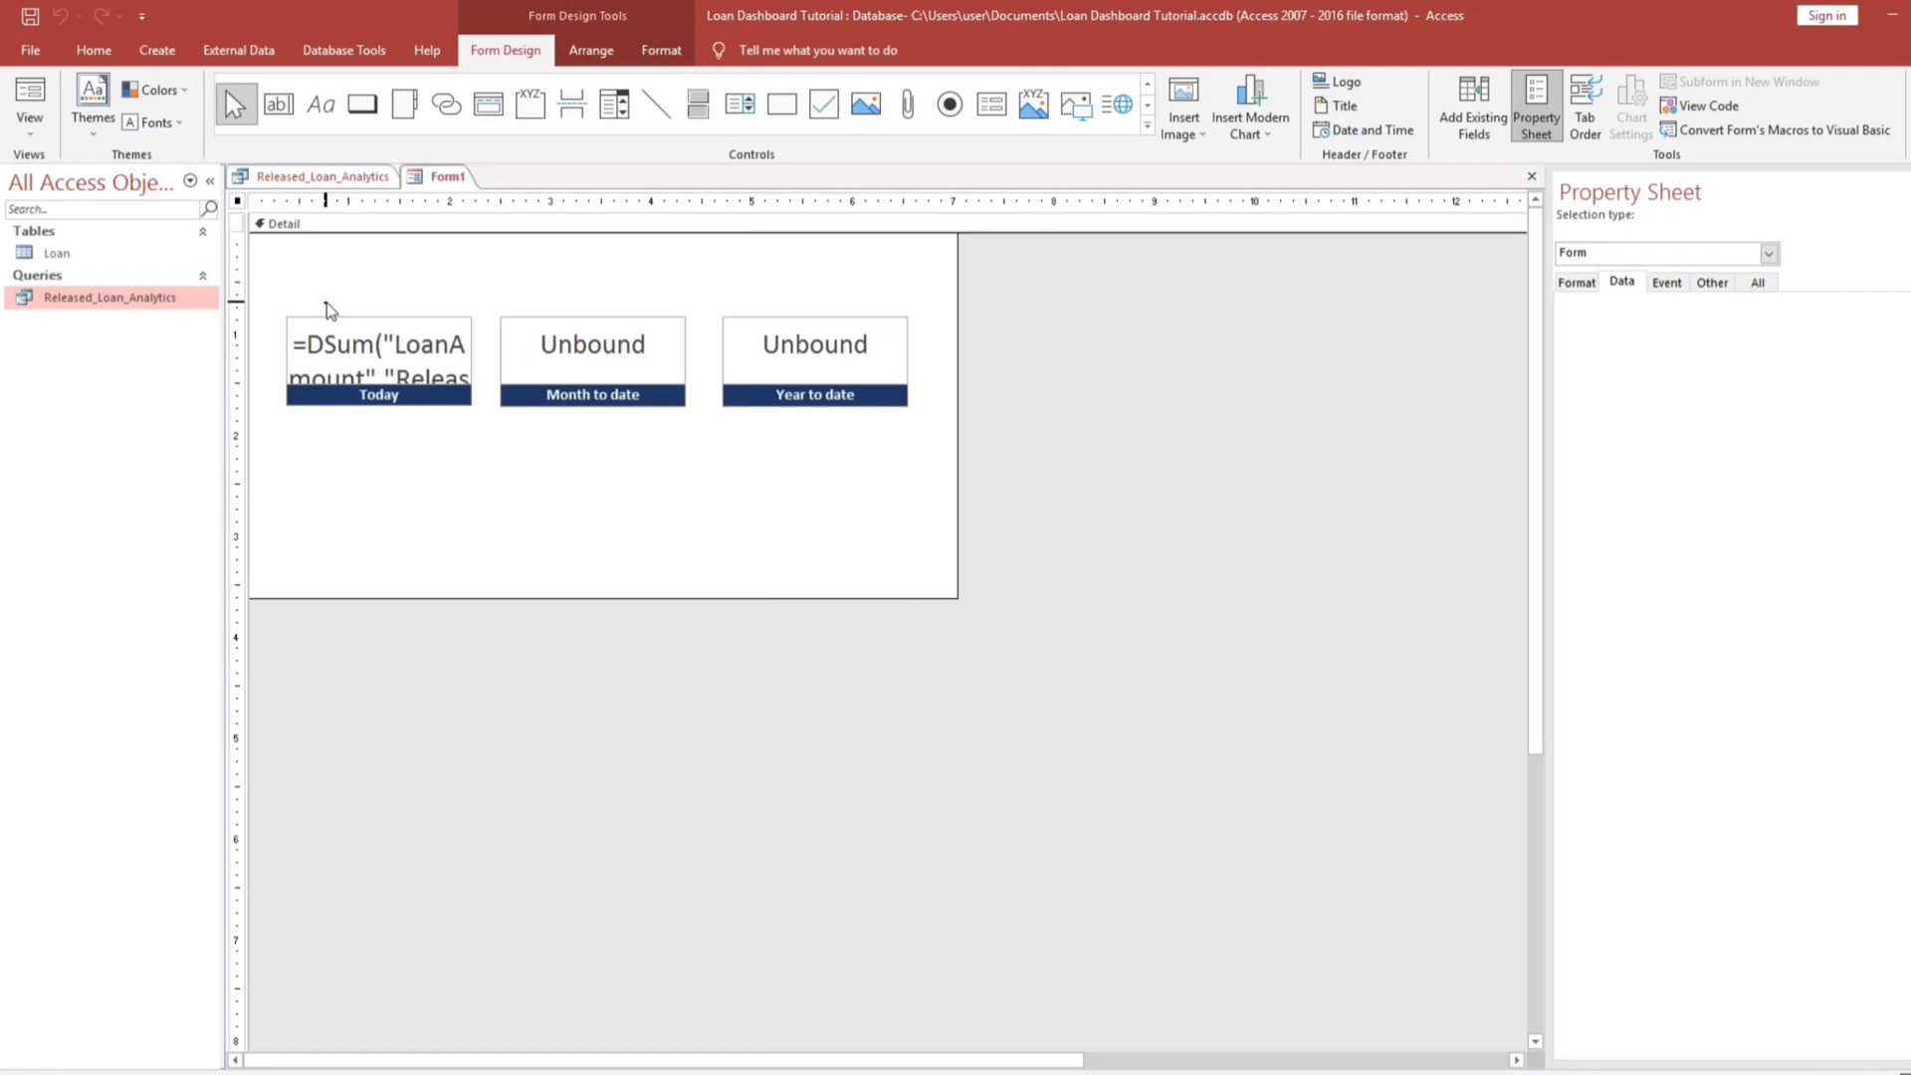
# - Apply the Standard number format to all three total boxes
pyautogui.moveTo(326, 303); pyautogui.dragTo(409, 343)
pyautogui.click(852, 456)
pyautogui.click(1577, 282)
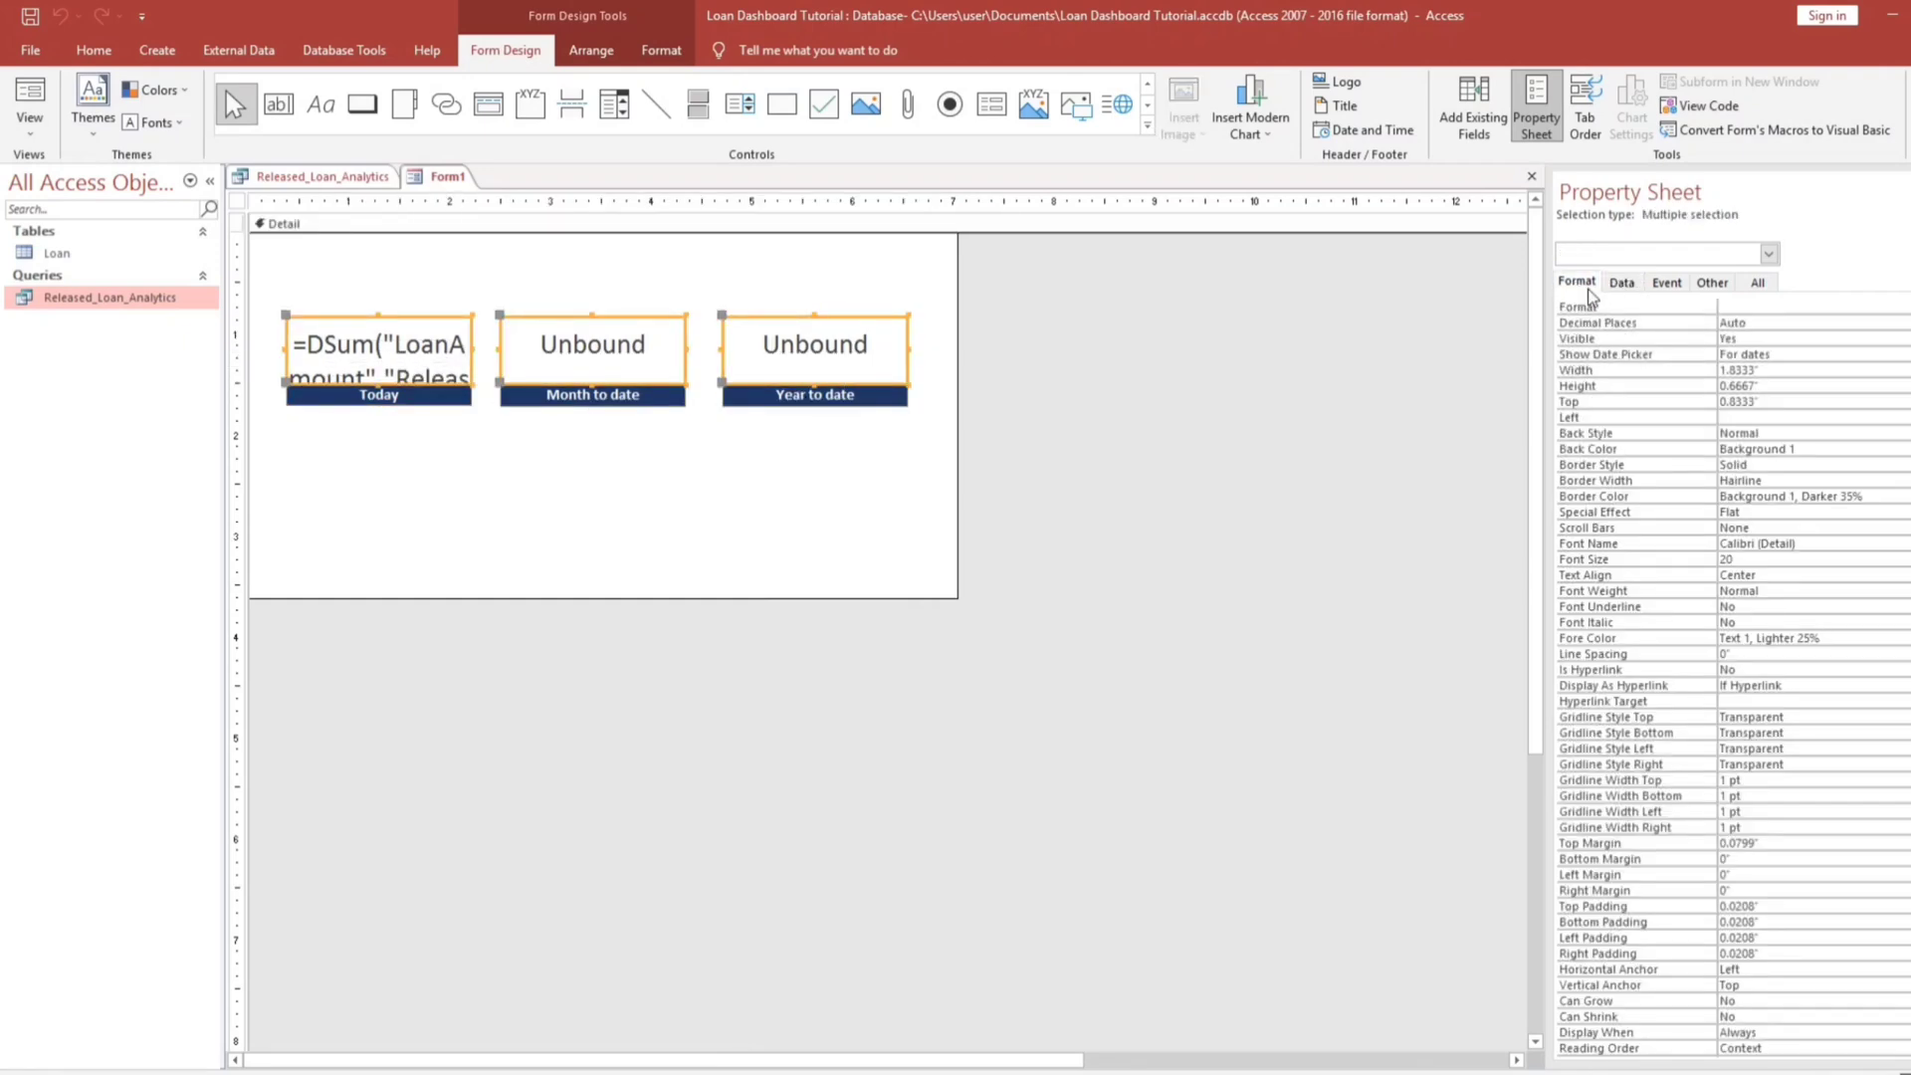
pyautogui.click(1902, 307)
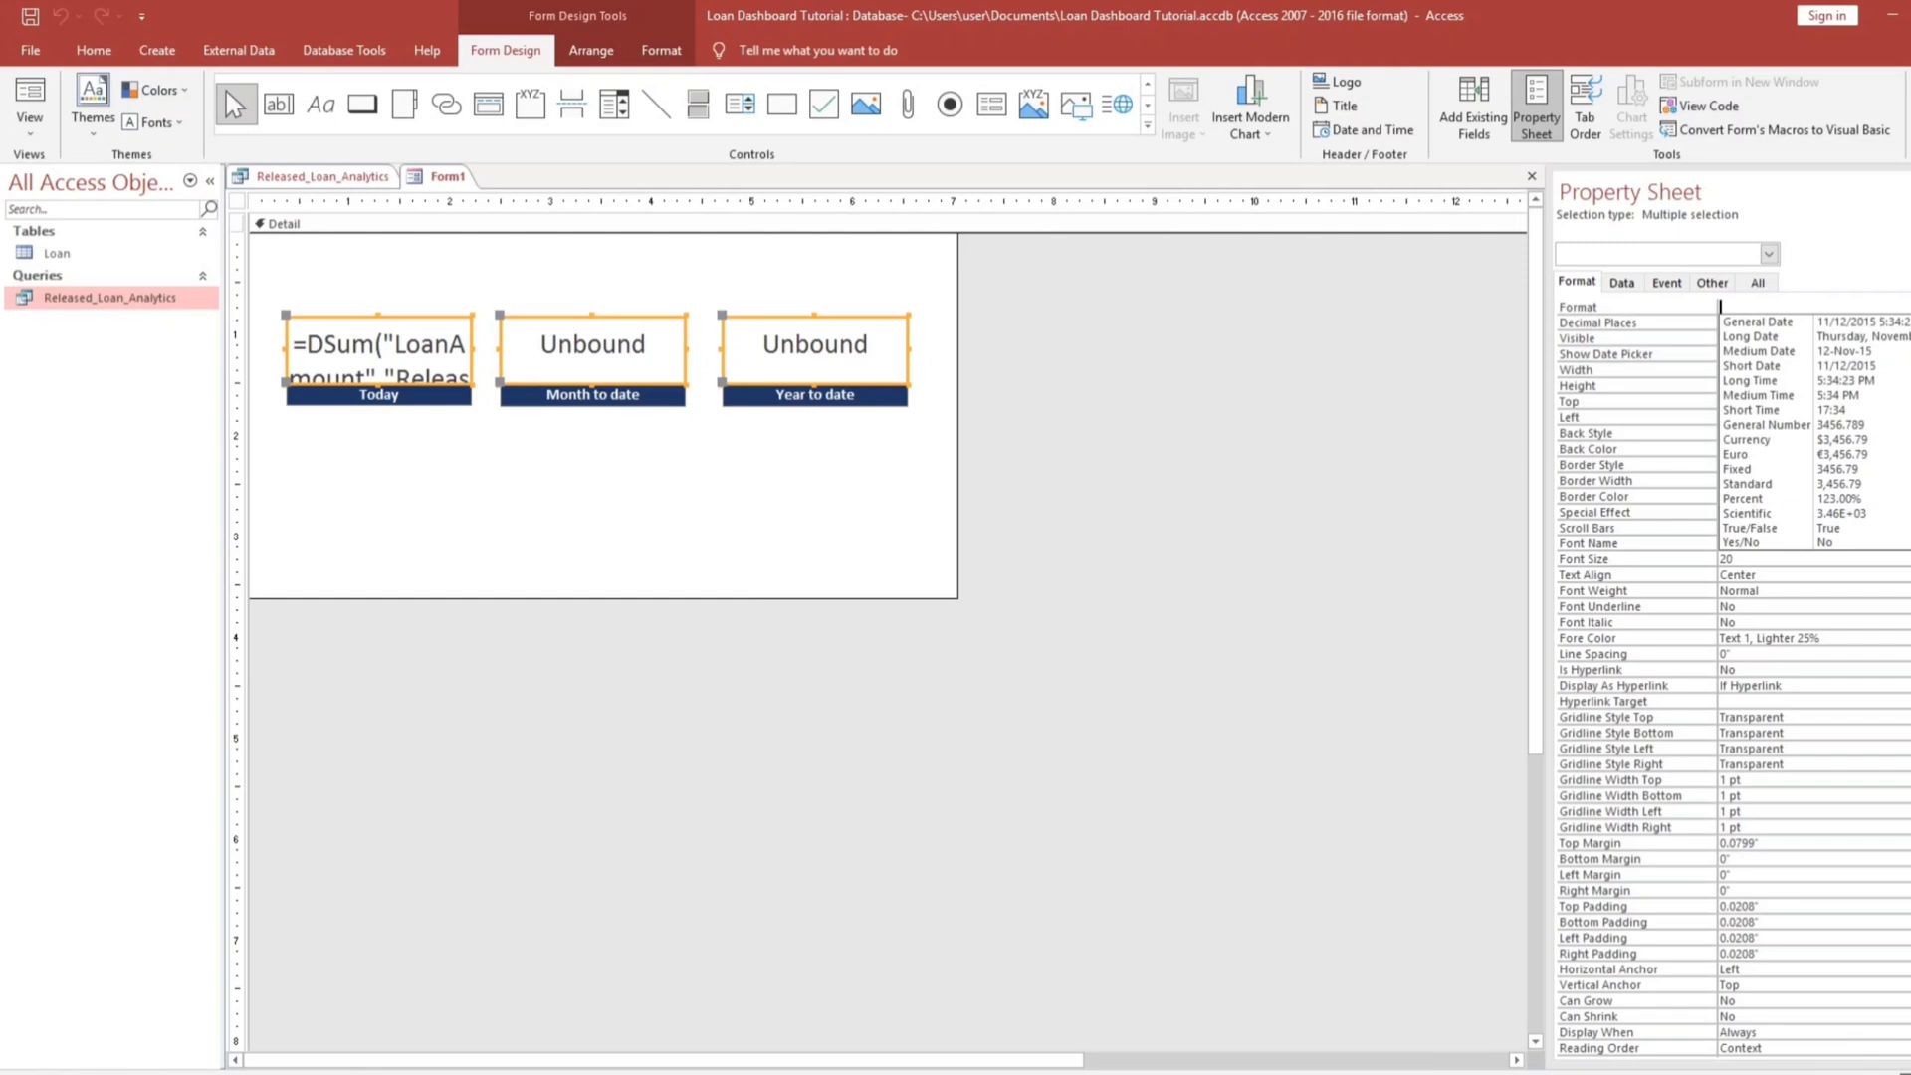
pyautogui.click(1727, 496)
pyautogui.click(610, 412)
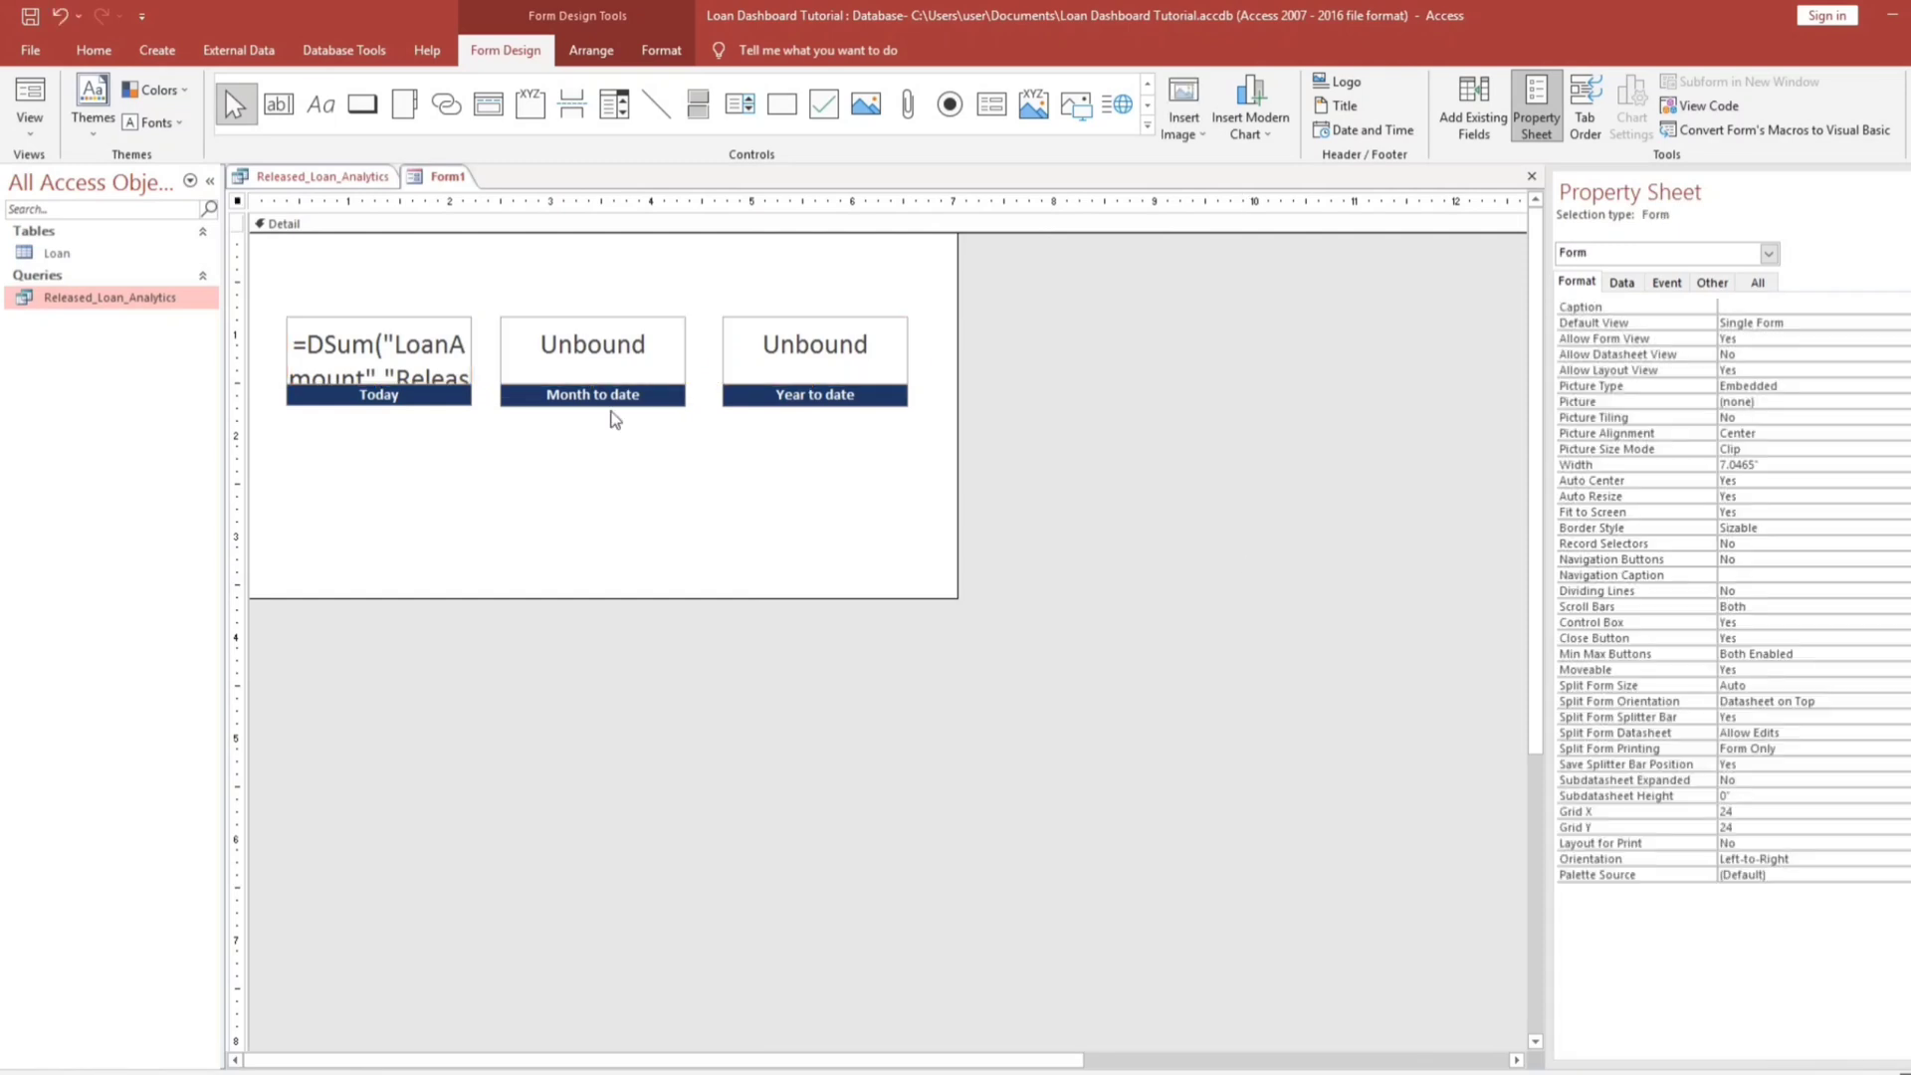
# - Save the form as 'Dashboard' and show it in Form View
pyautogui.click(40, 109)
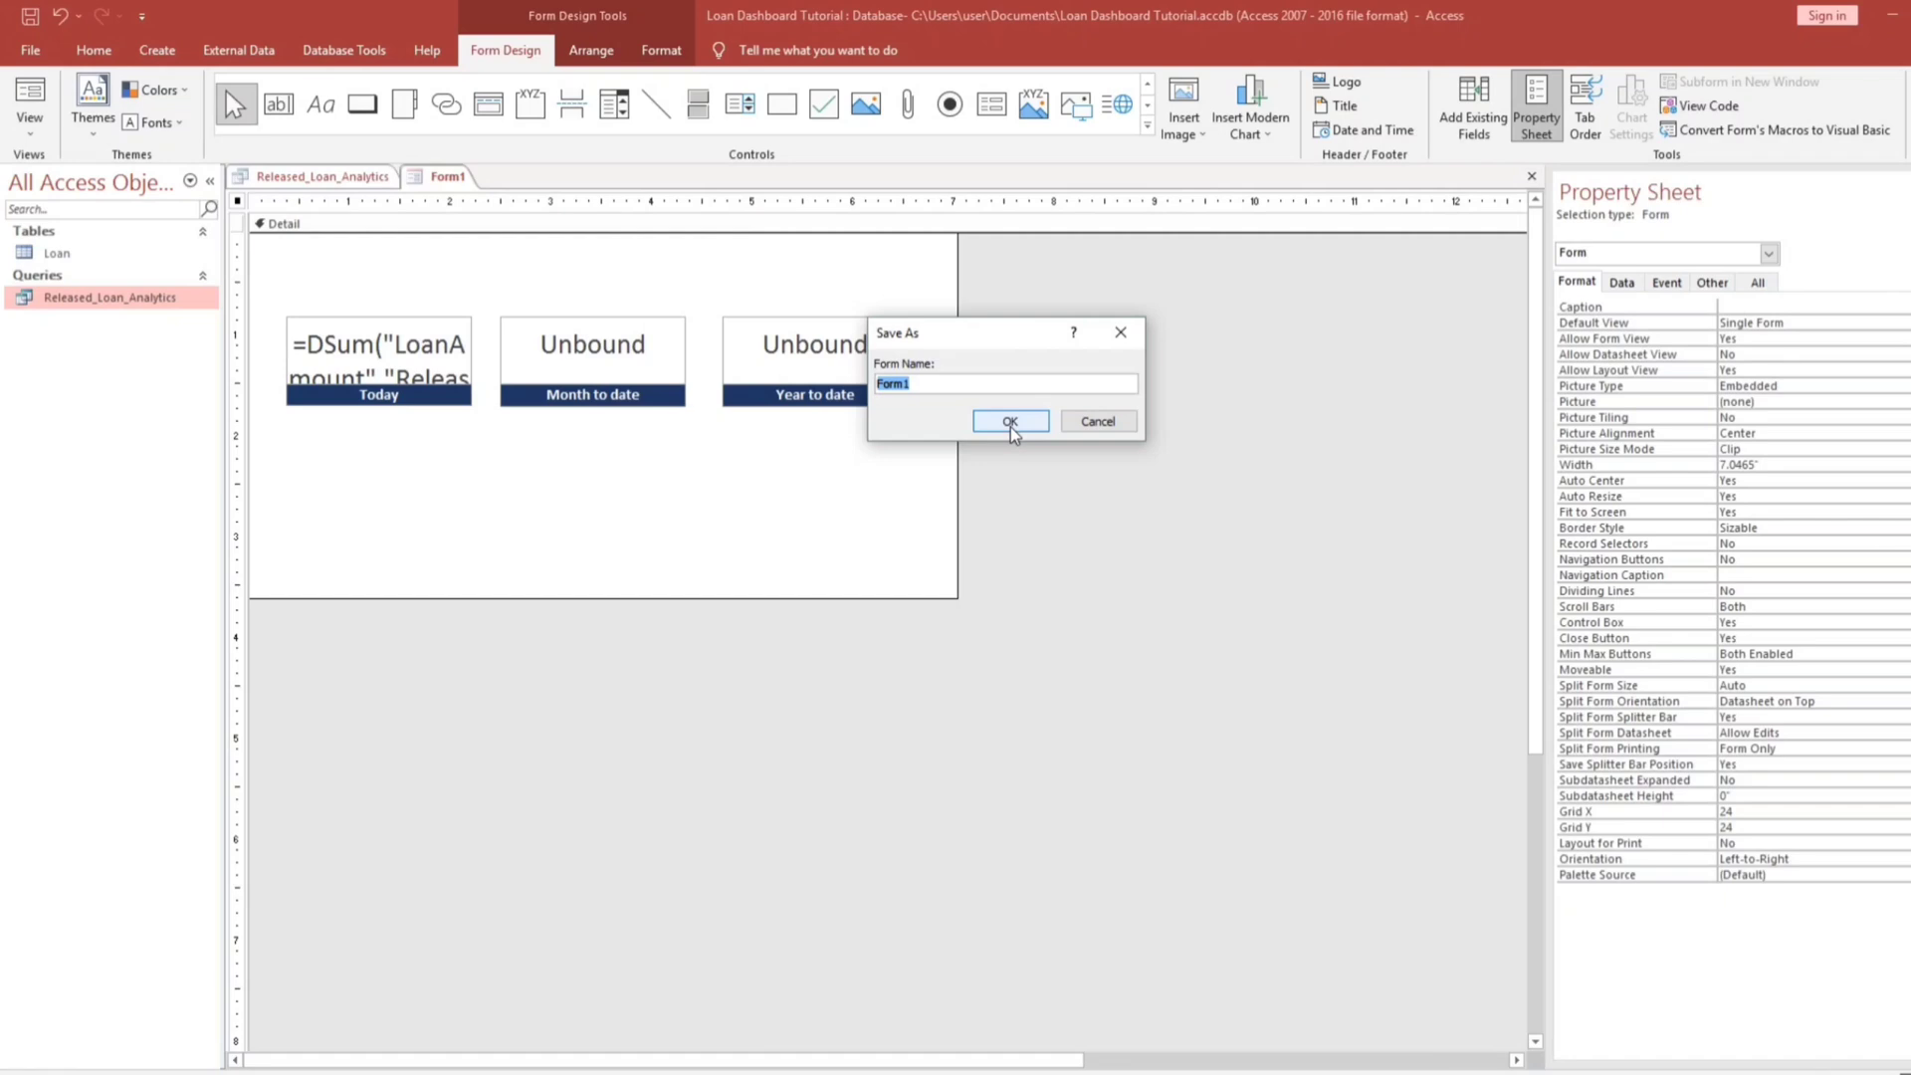
pyautogui.write('Dashboard')
pyautogui.click(1010, 422)
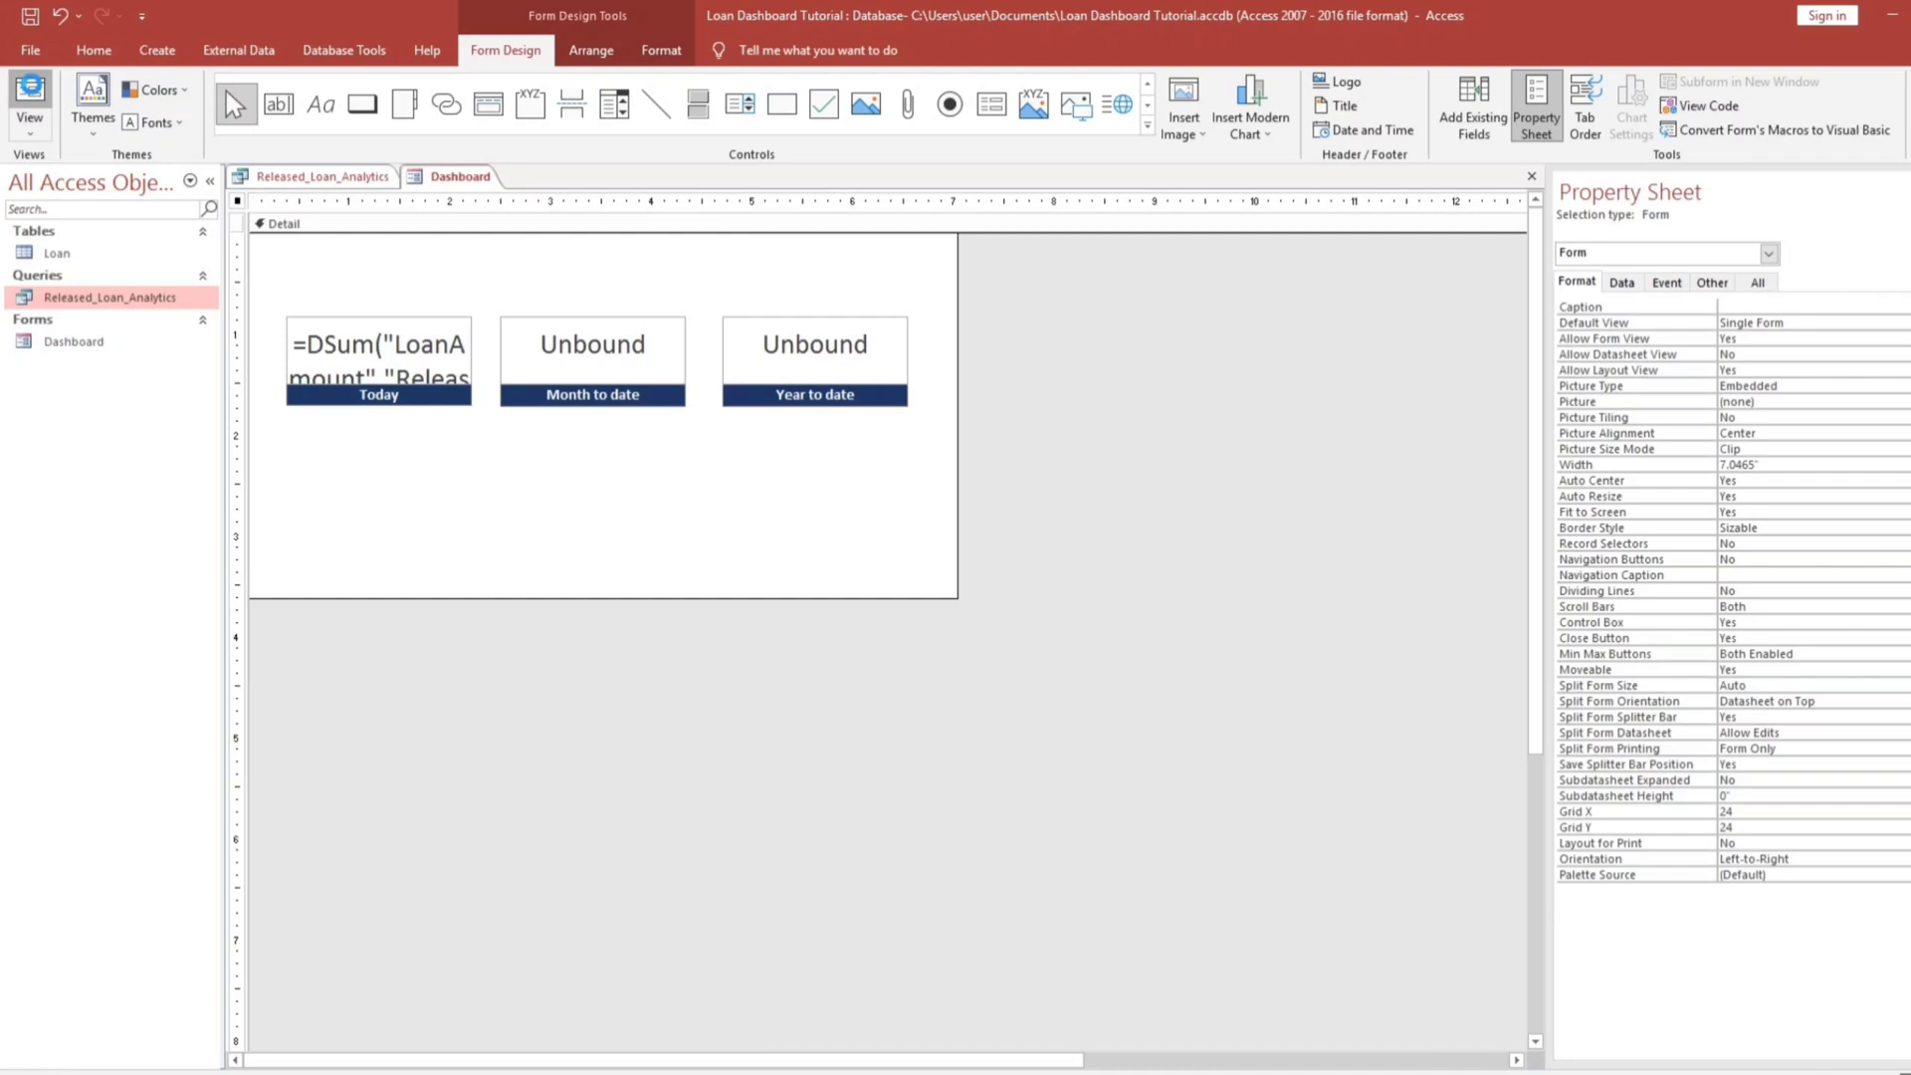
pyautogui.press('F5')
# - Return the Dashboard to Design View and check the MTD value 04-2025 in the loan query
pyautogui.moveTo(500, 219); pyautogui.dragTo(557, 266)
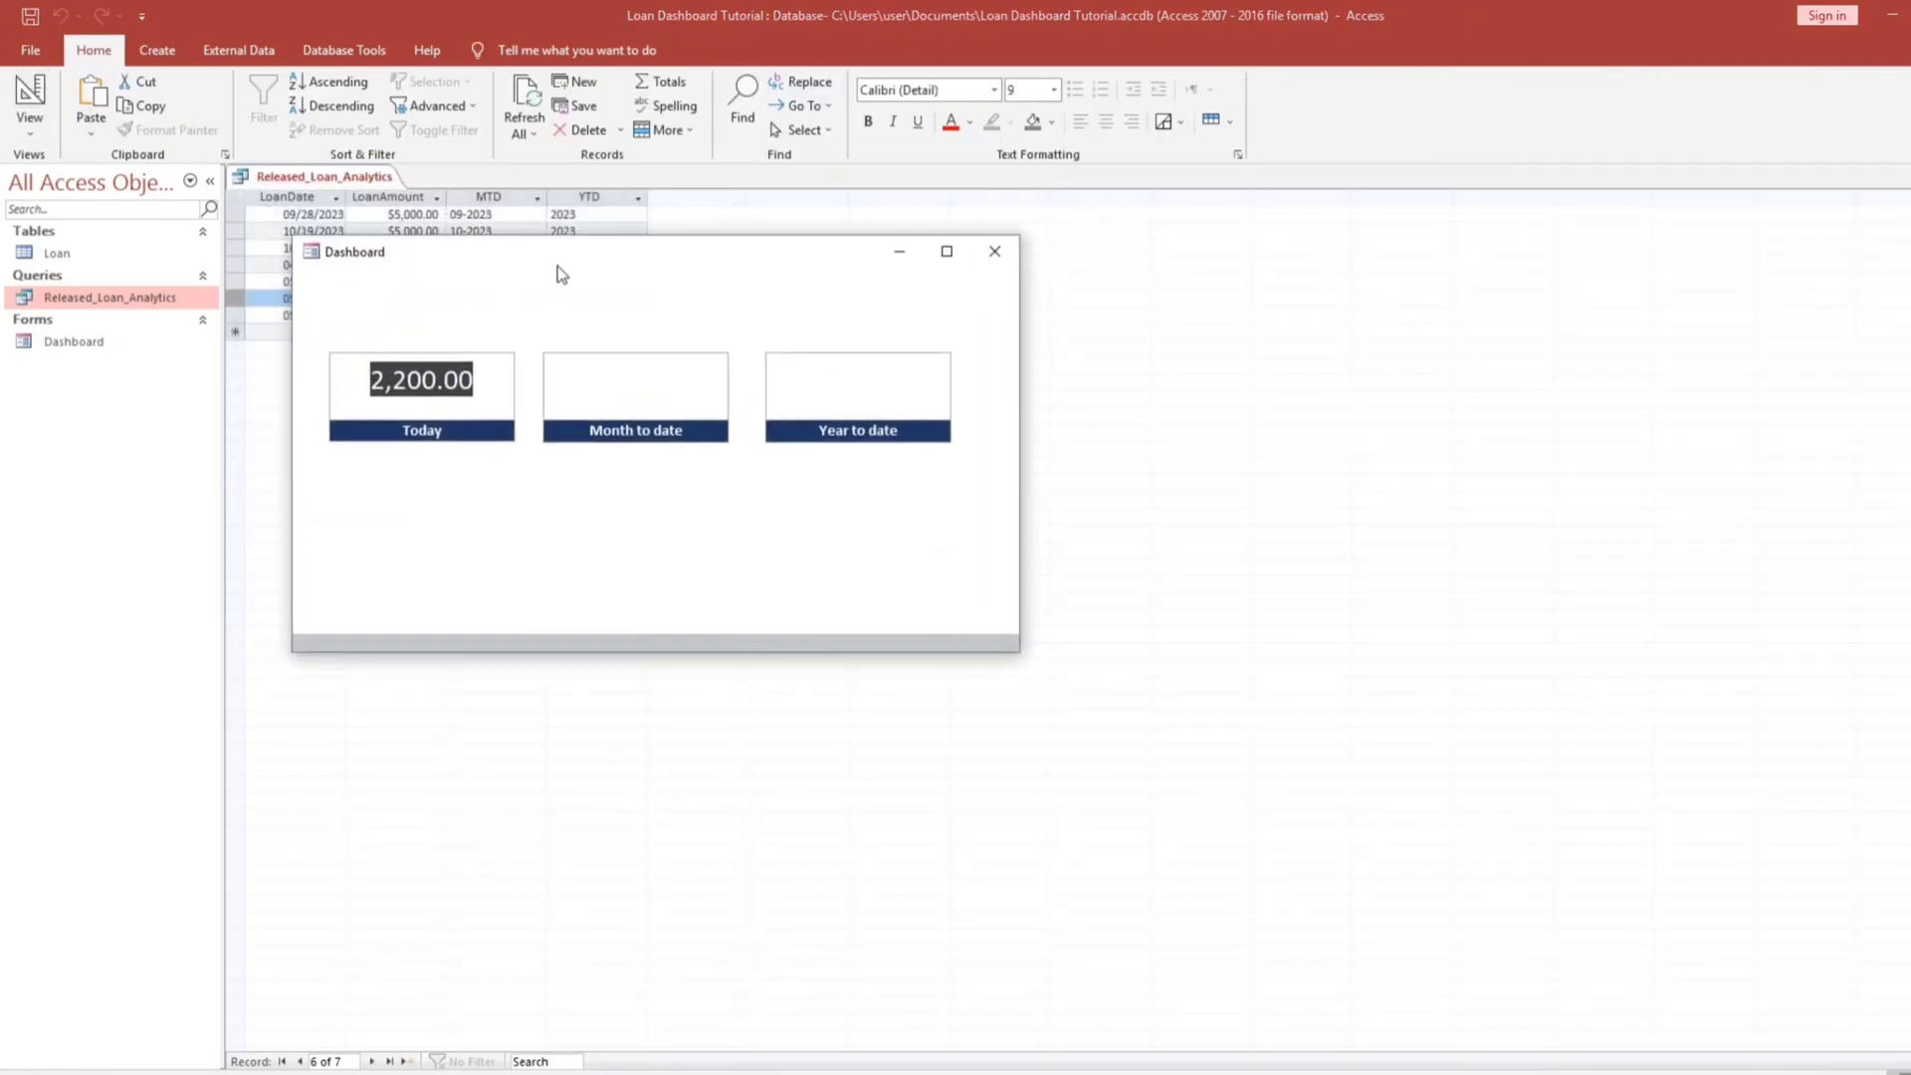
pyautogui.click(592, 383)
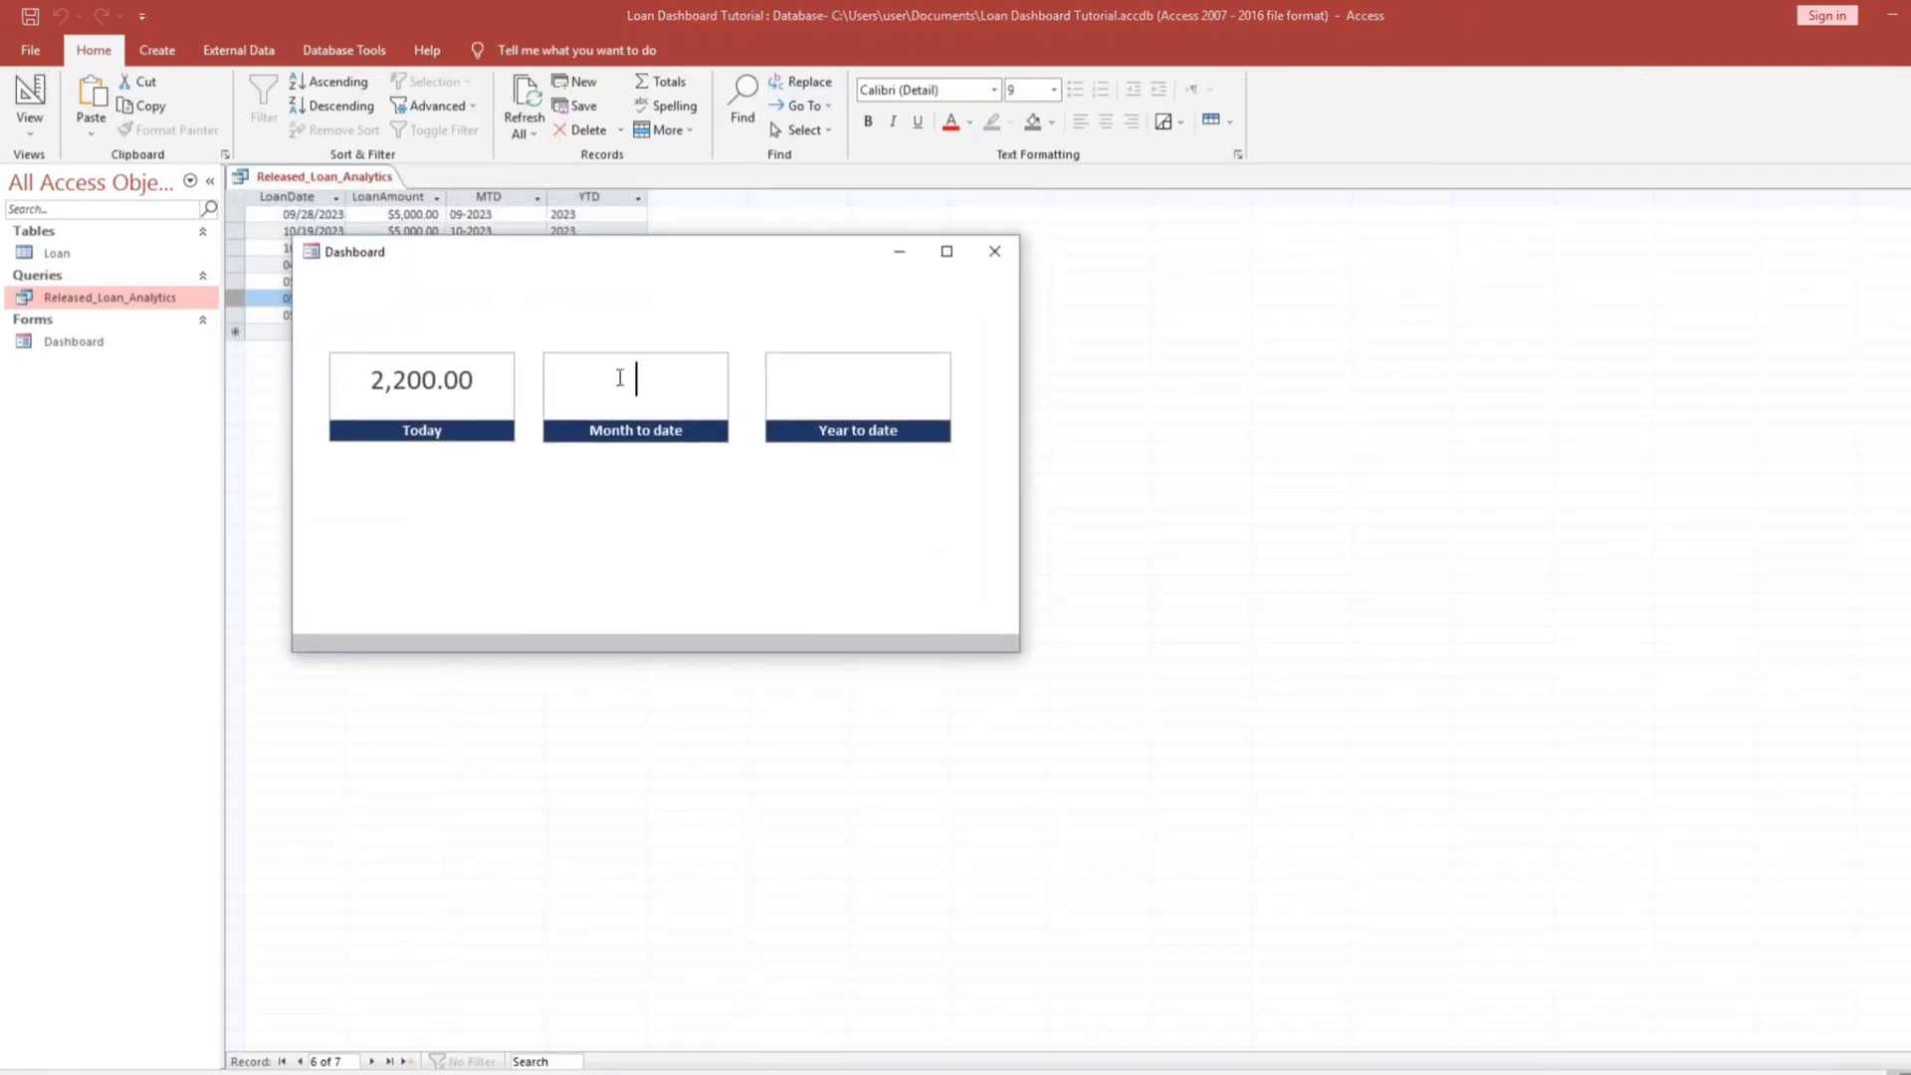
pyautogui.rightClick(660, 324)
pyautogui.click(719, 382)
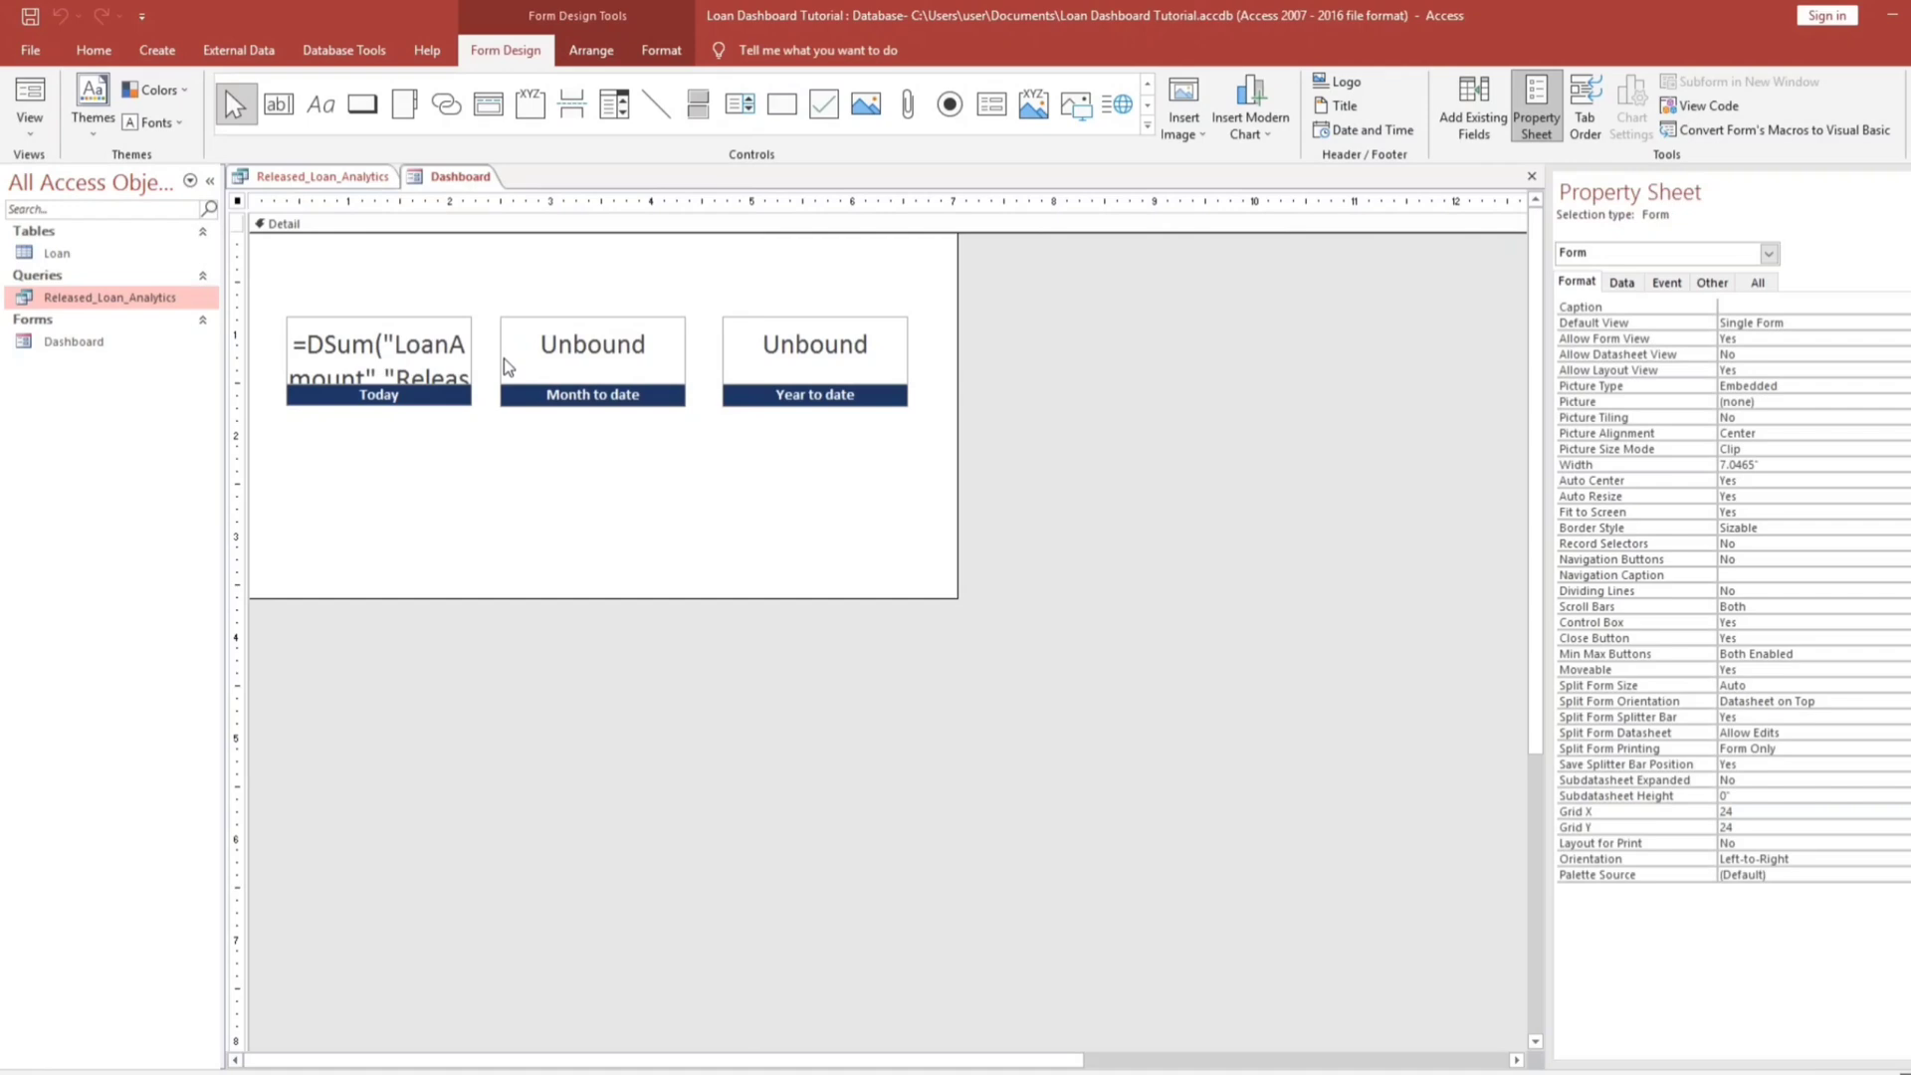
pyautogui.click(308, 181)
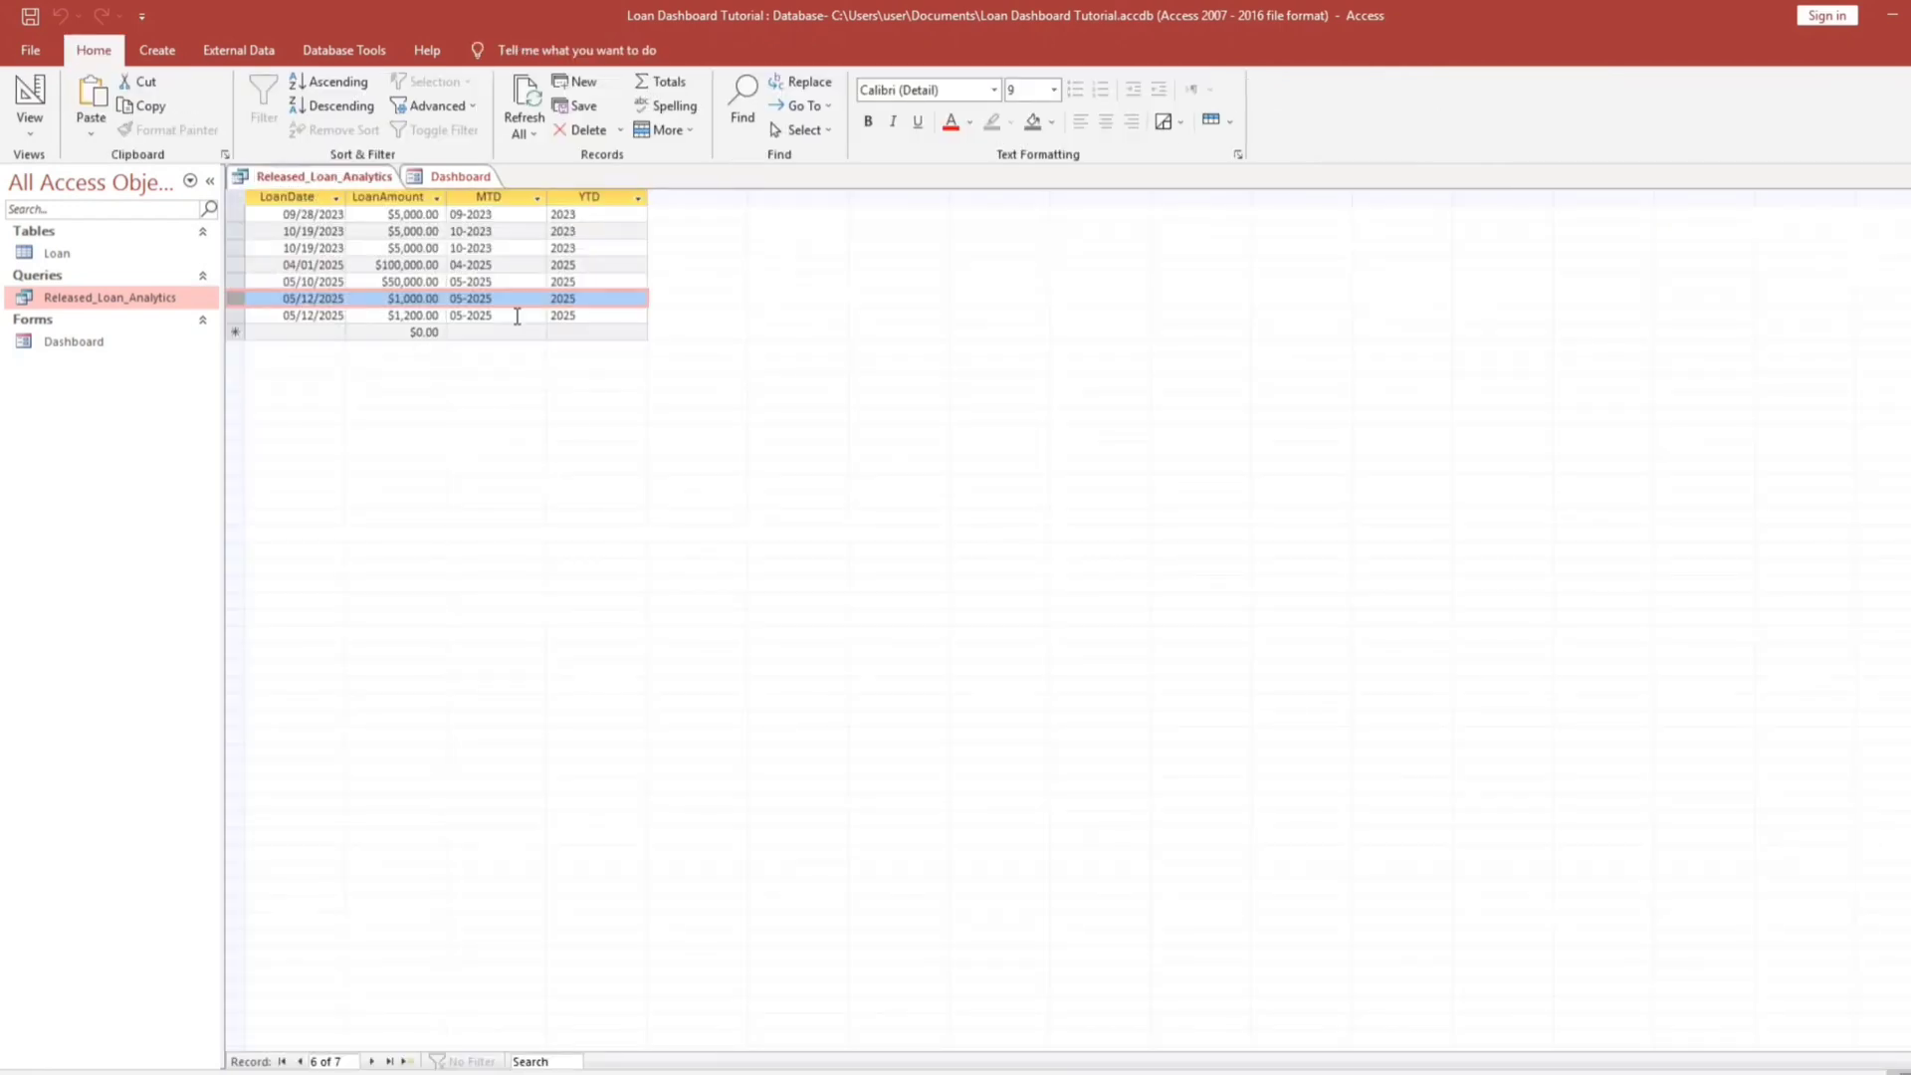
pyautogui.click(503, 266)
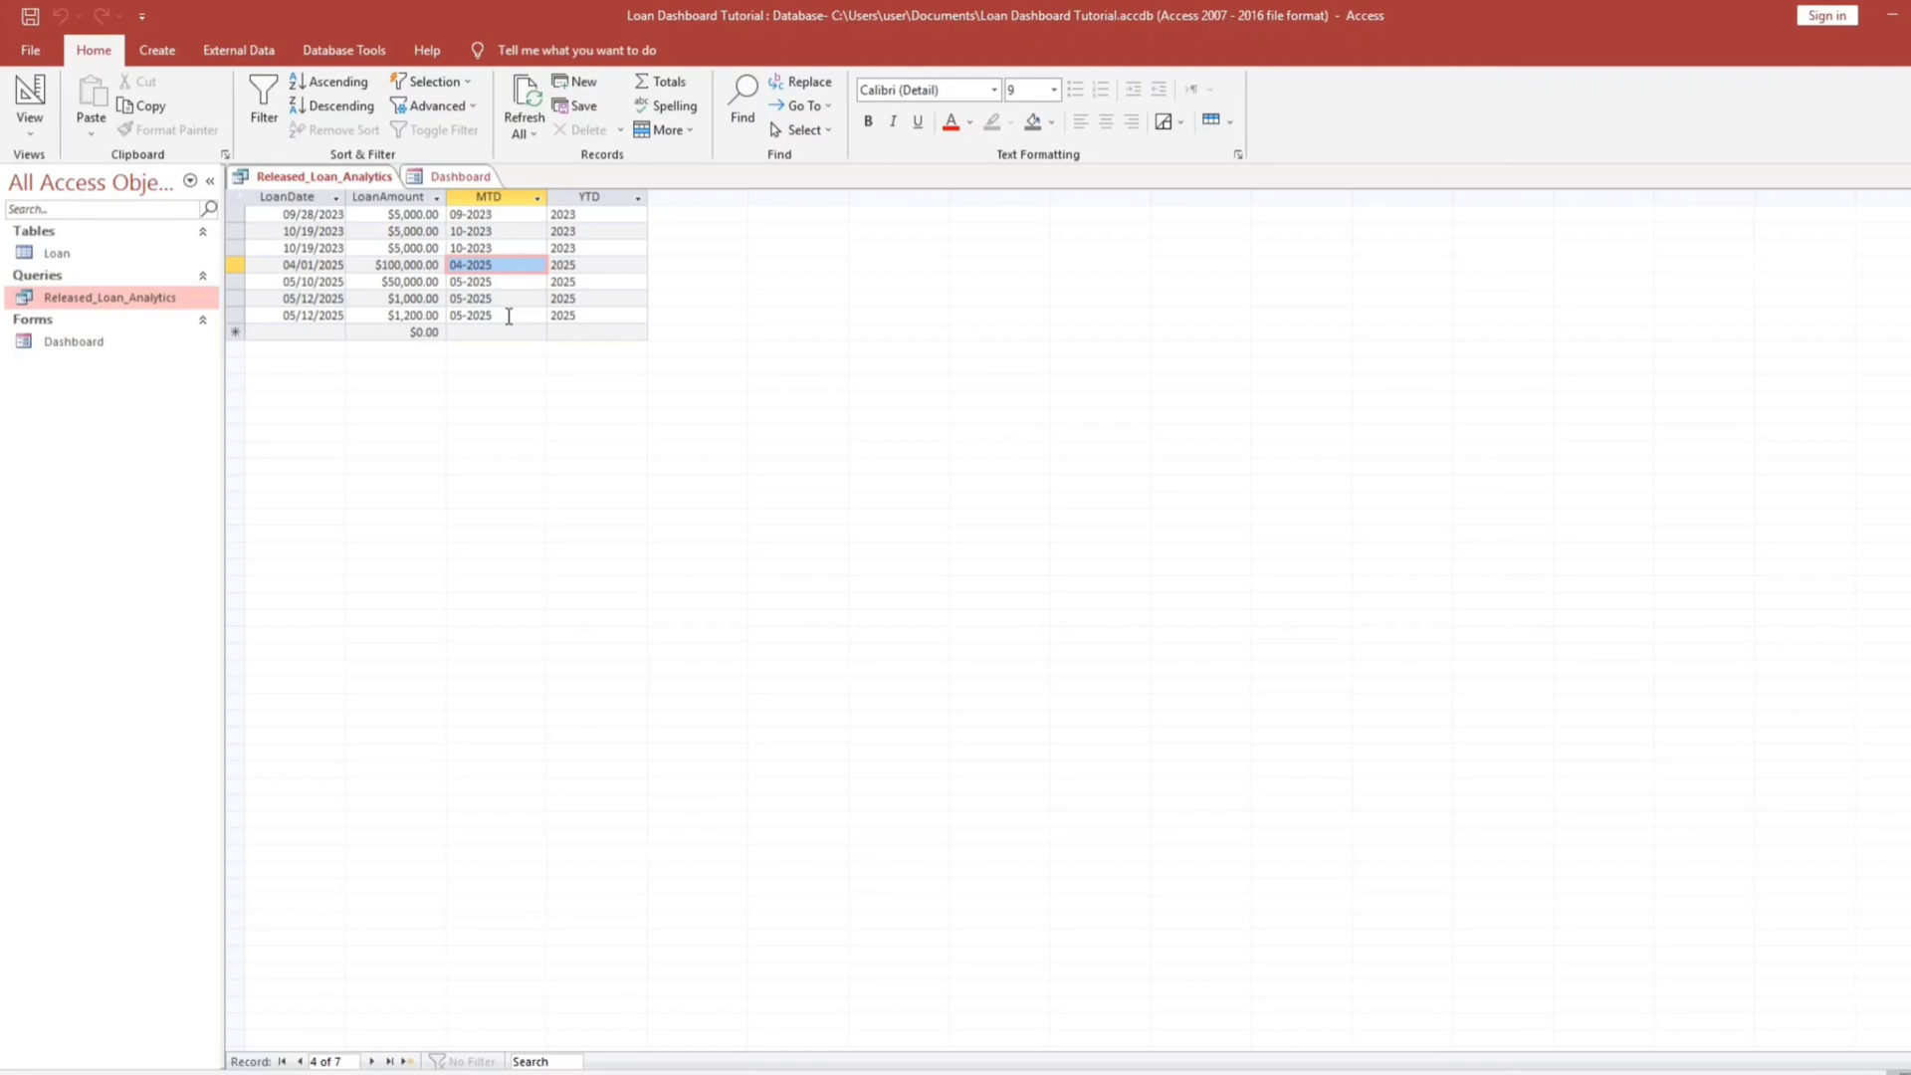
# - Reopen the saved Dashboard in Design View and select its Month to date box
pyautogui.doubleClick(127, 342)
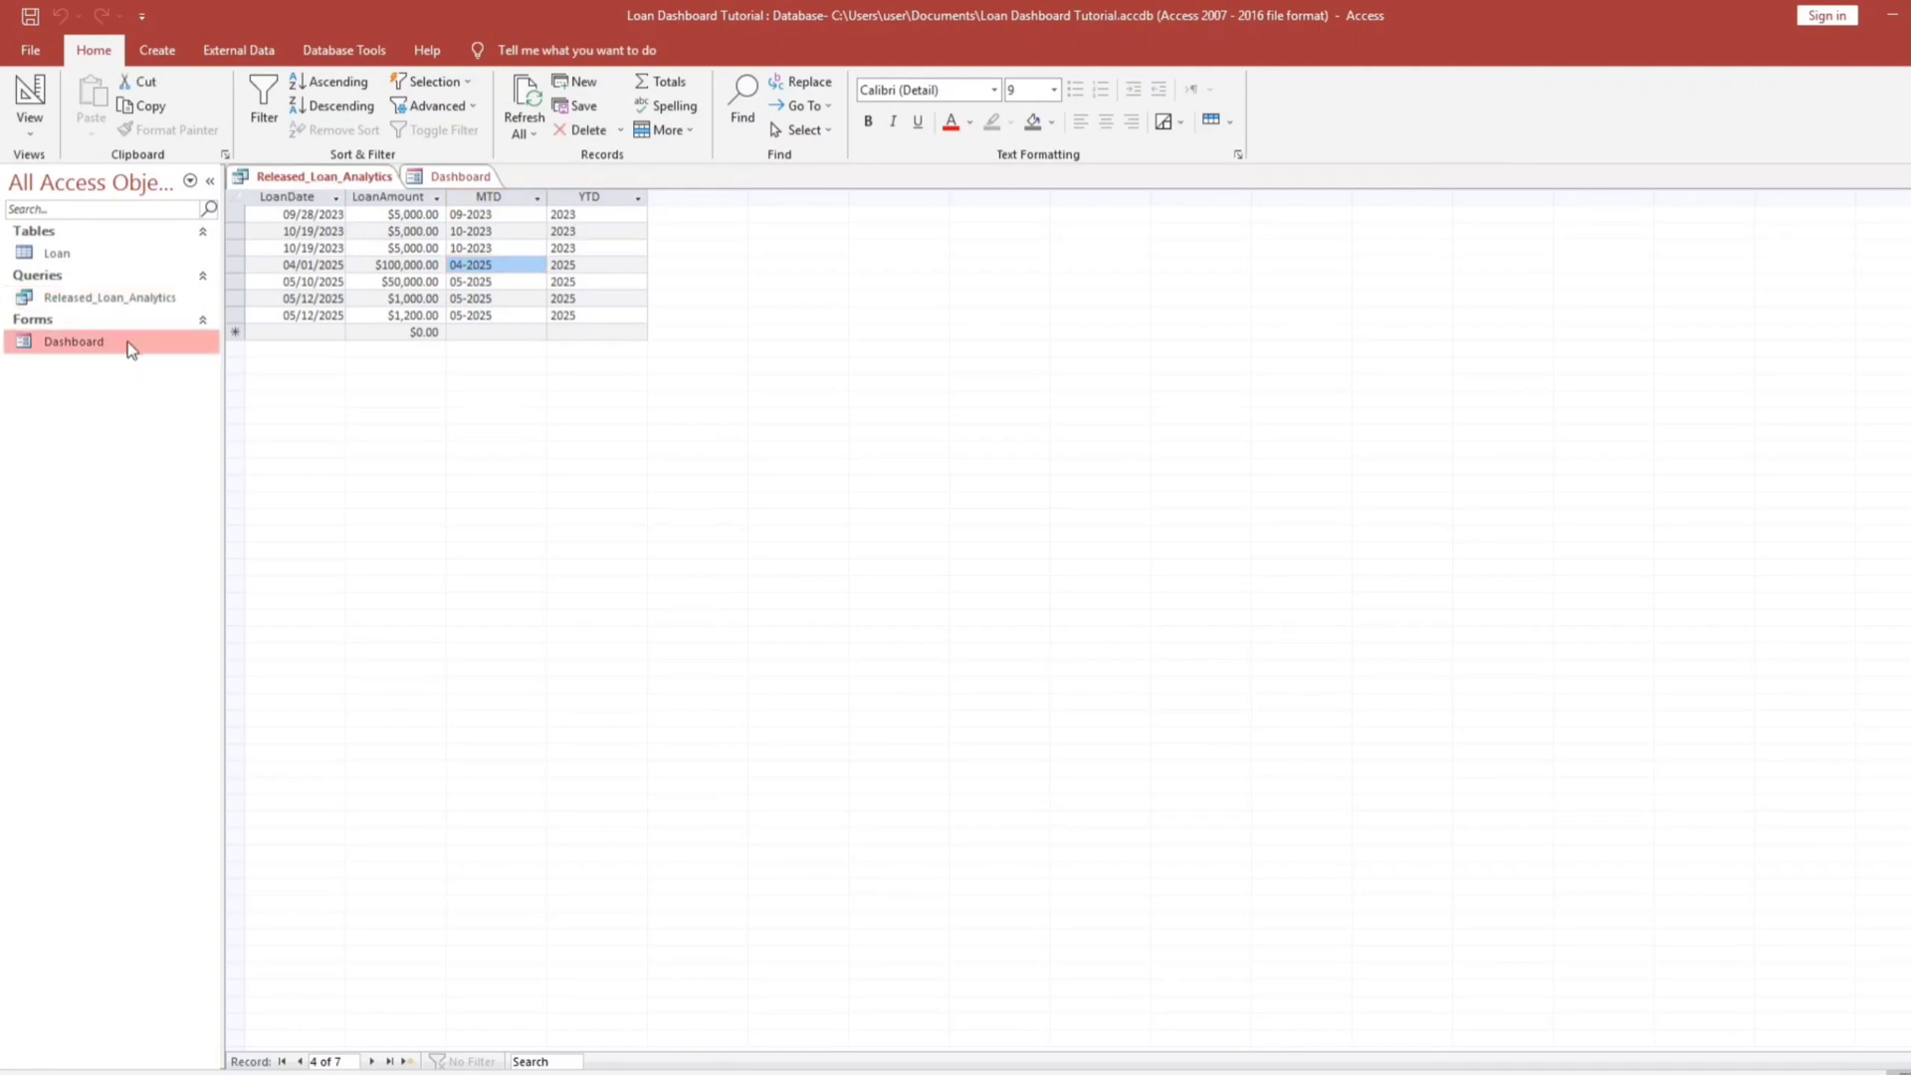
pyautogui.rightClick(388, 239)
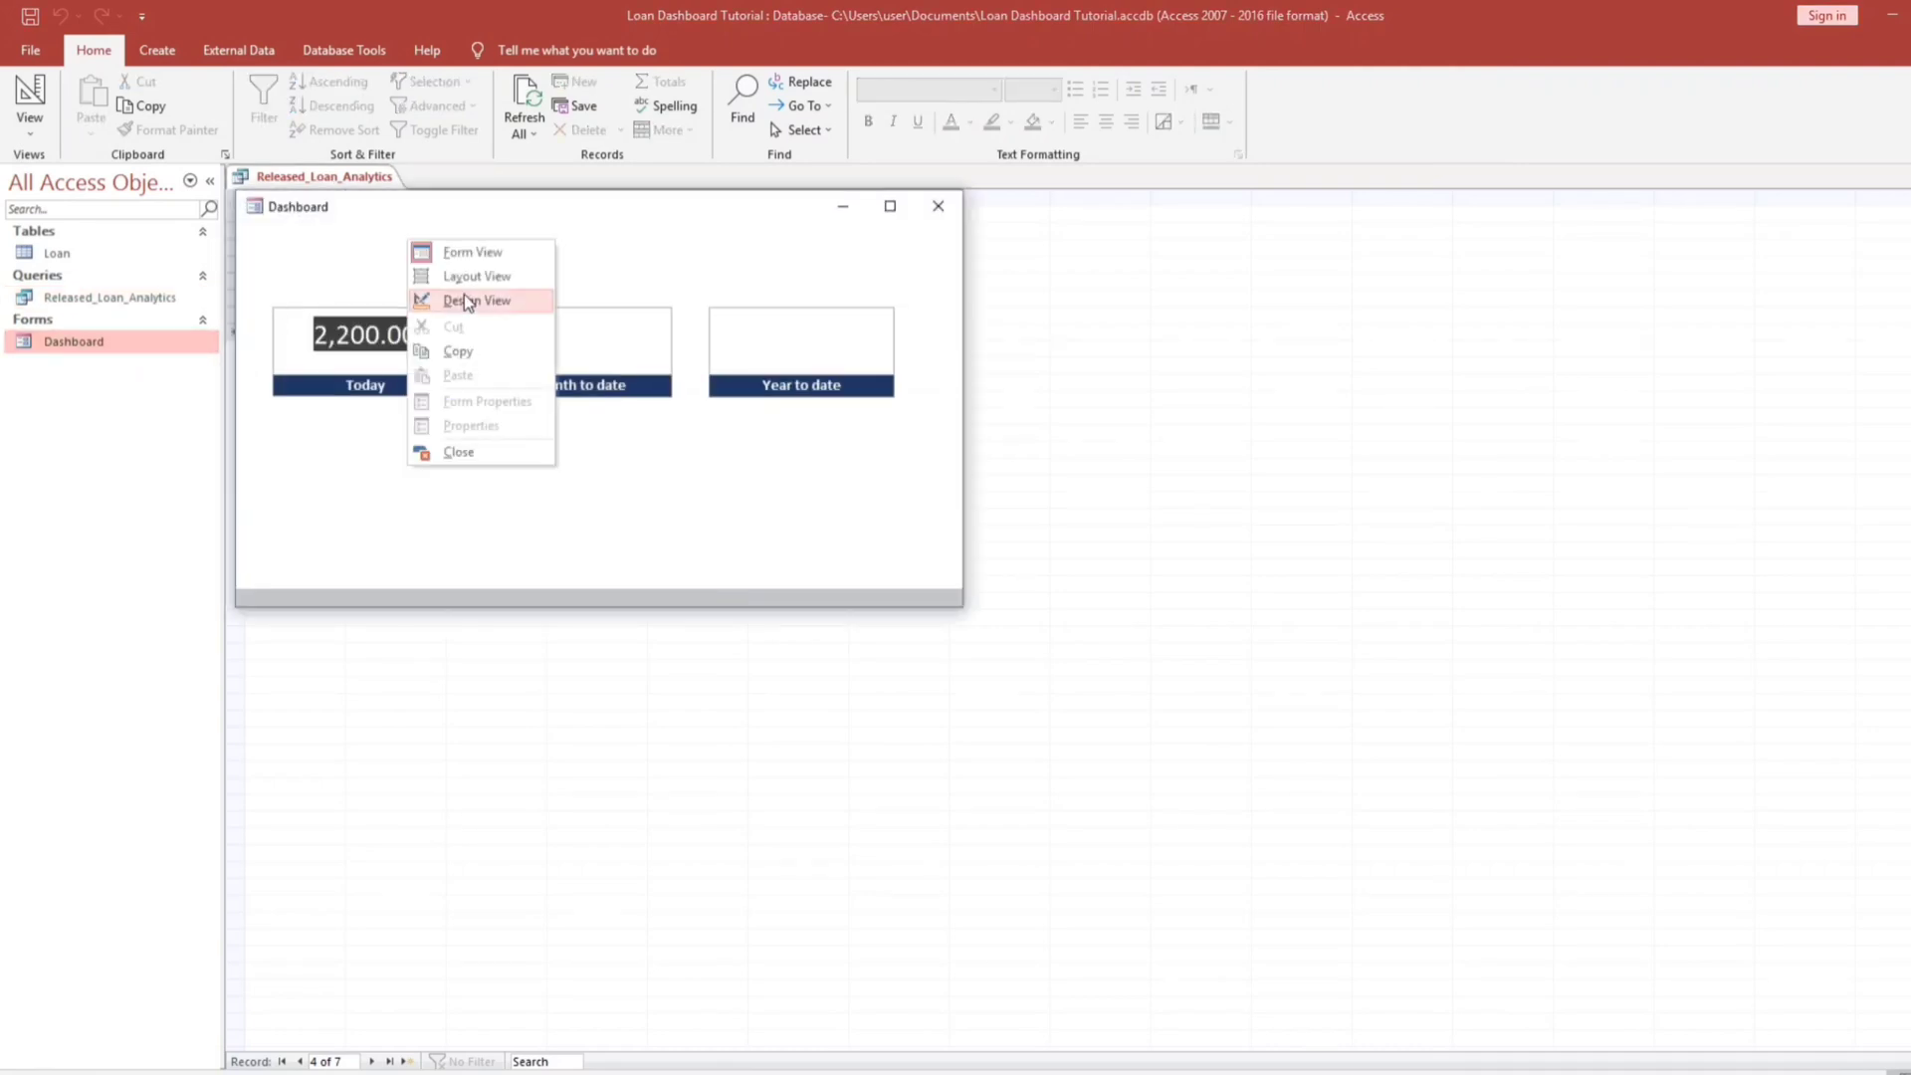
pyautogui.click(464, 295)
pyautogui.click(560, 349)
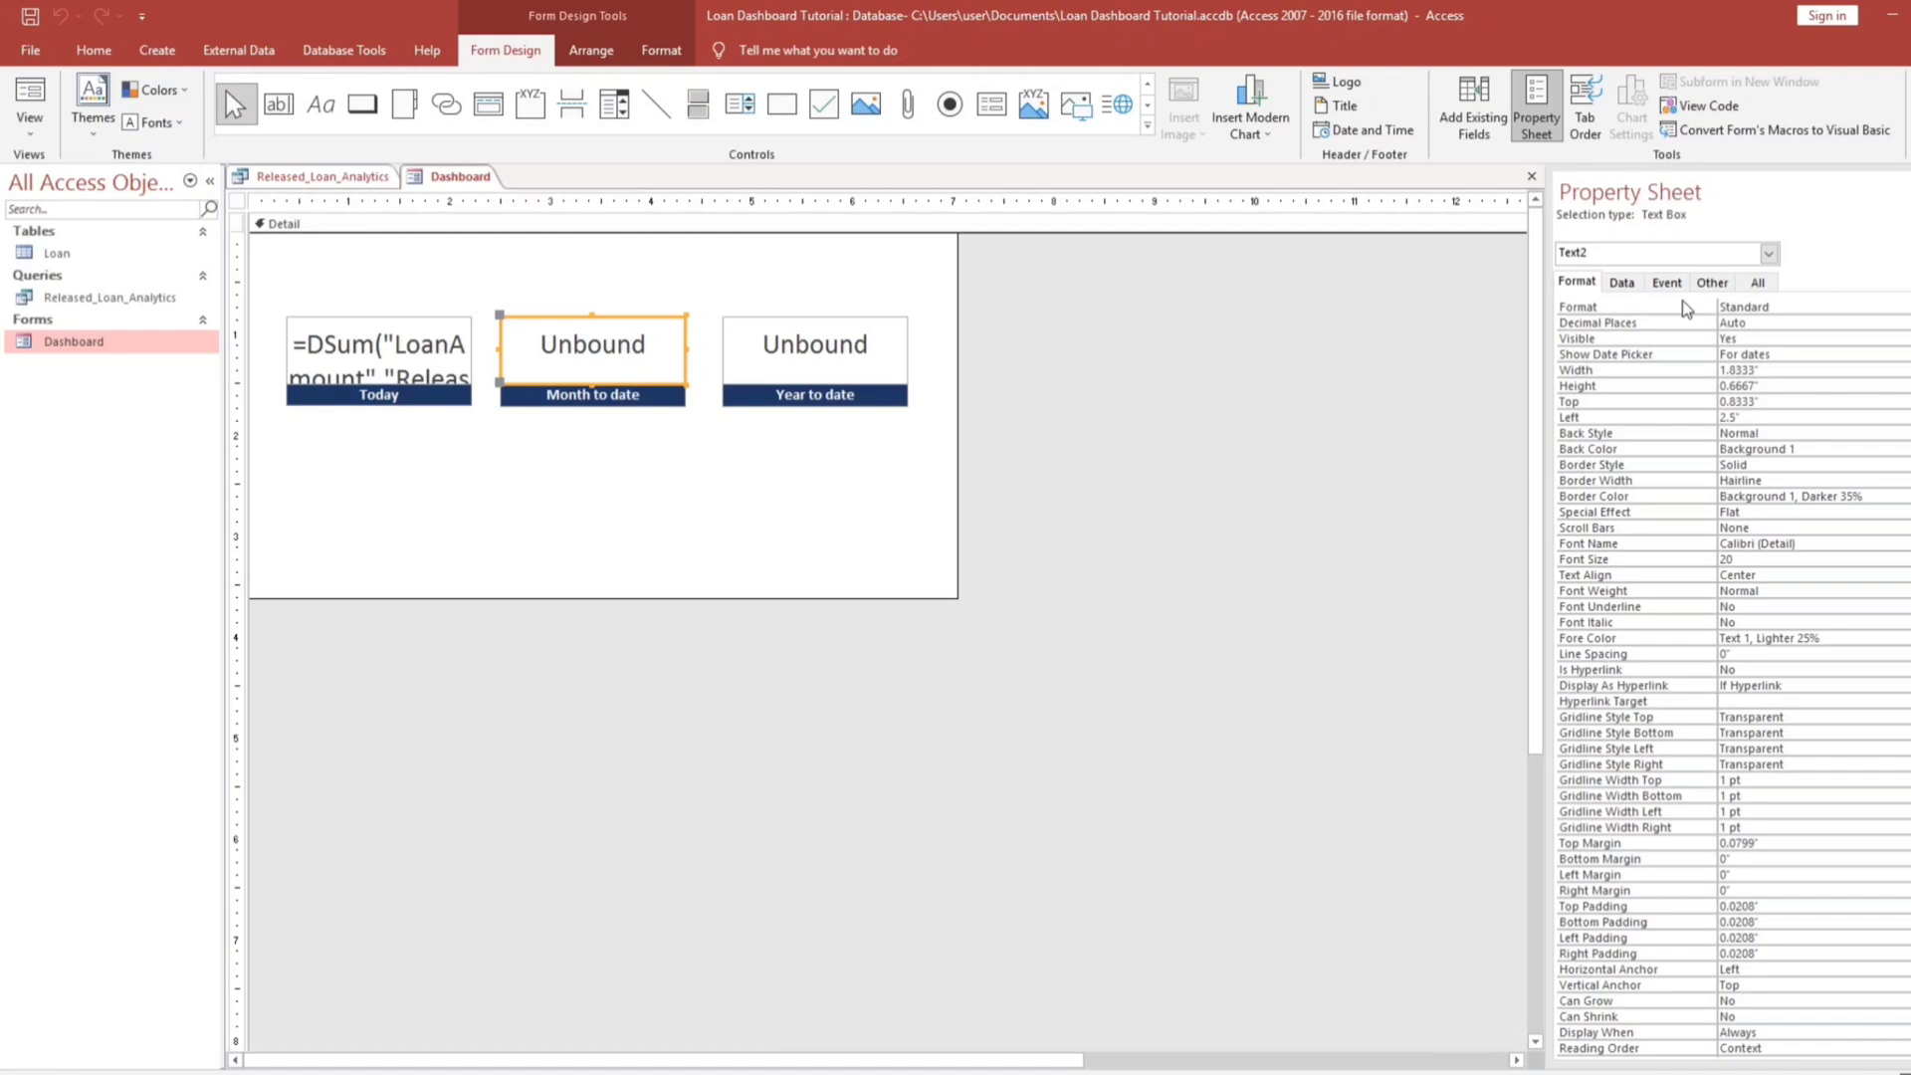
# - Start the Month to date expression =dsum("LoanAmount","Released_Loan_Analytics","MTD='" & Date() in Expression Builder
pyautogui.click(1623, 284)
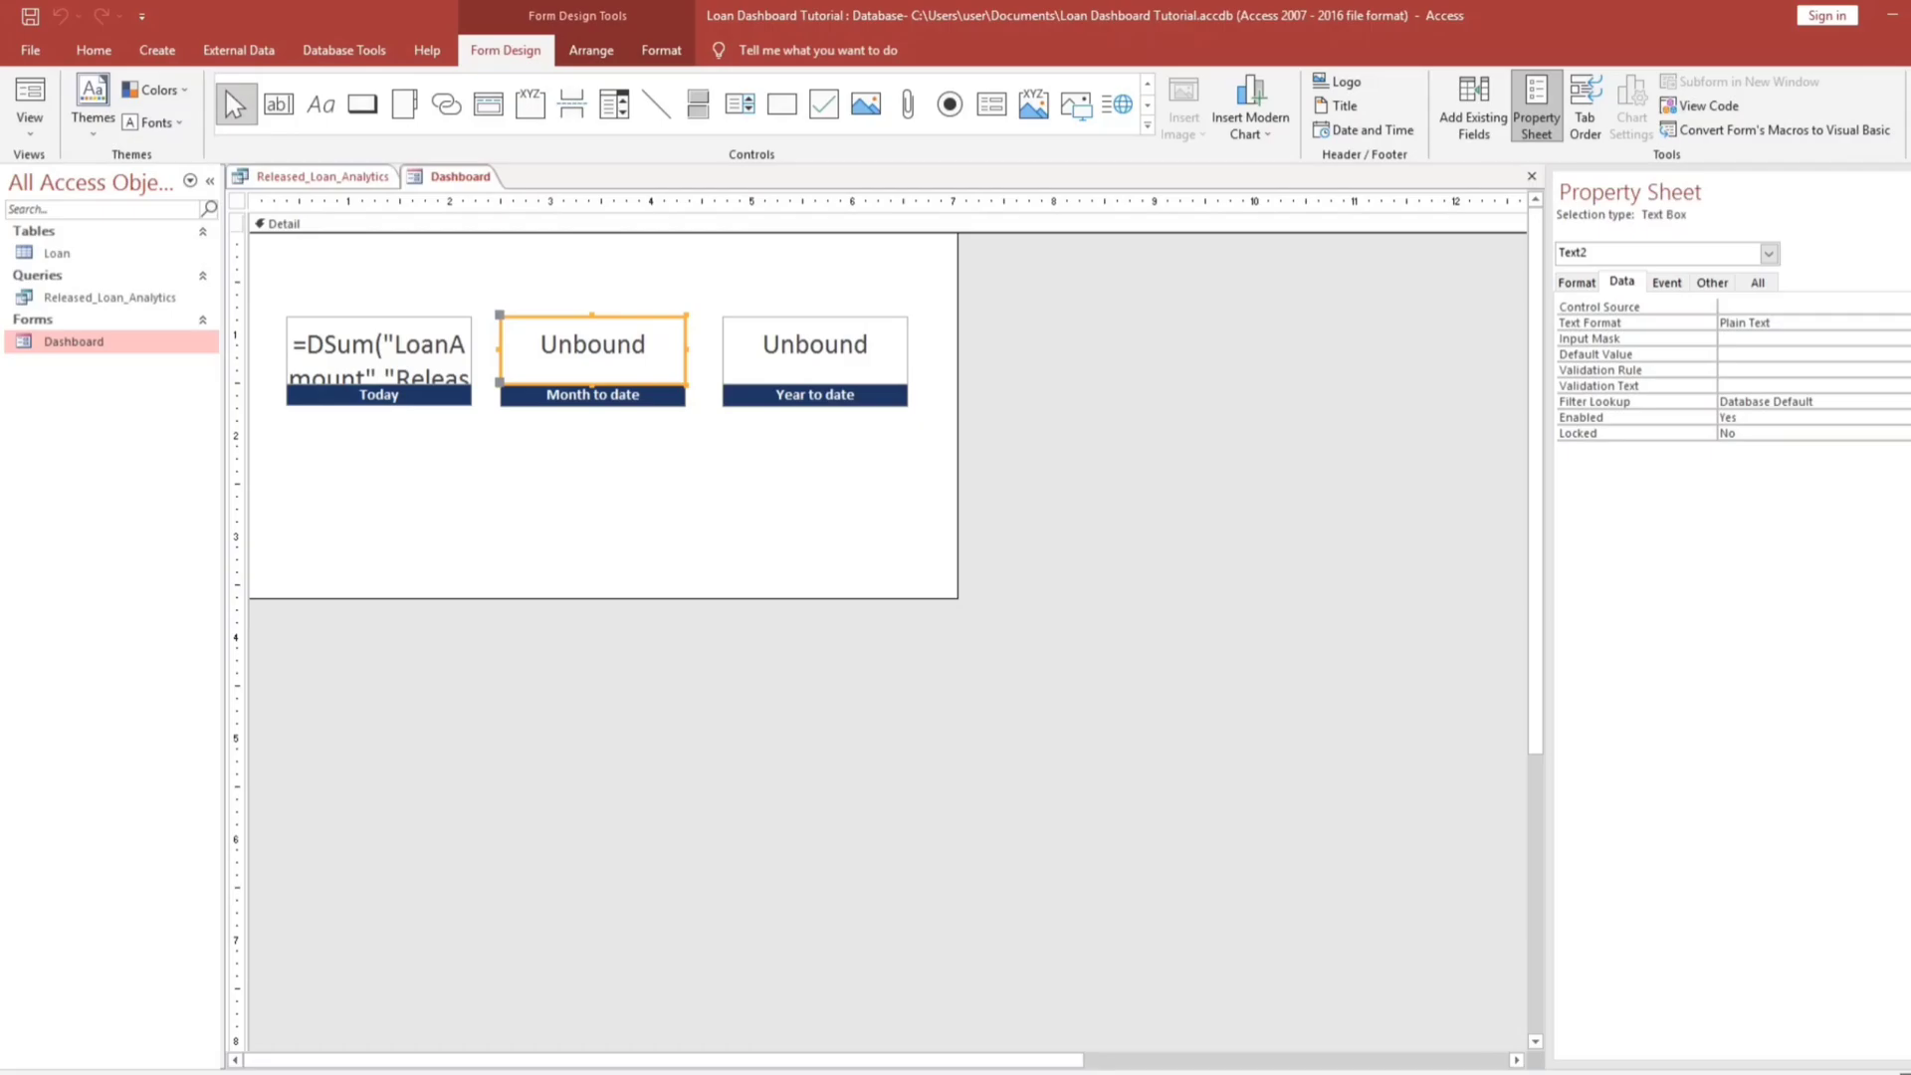
pyautogui.hotkey('ctrl', 'F2')
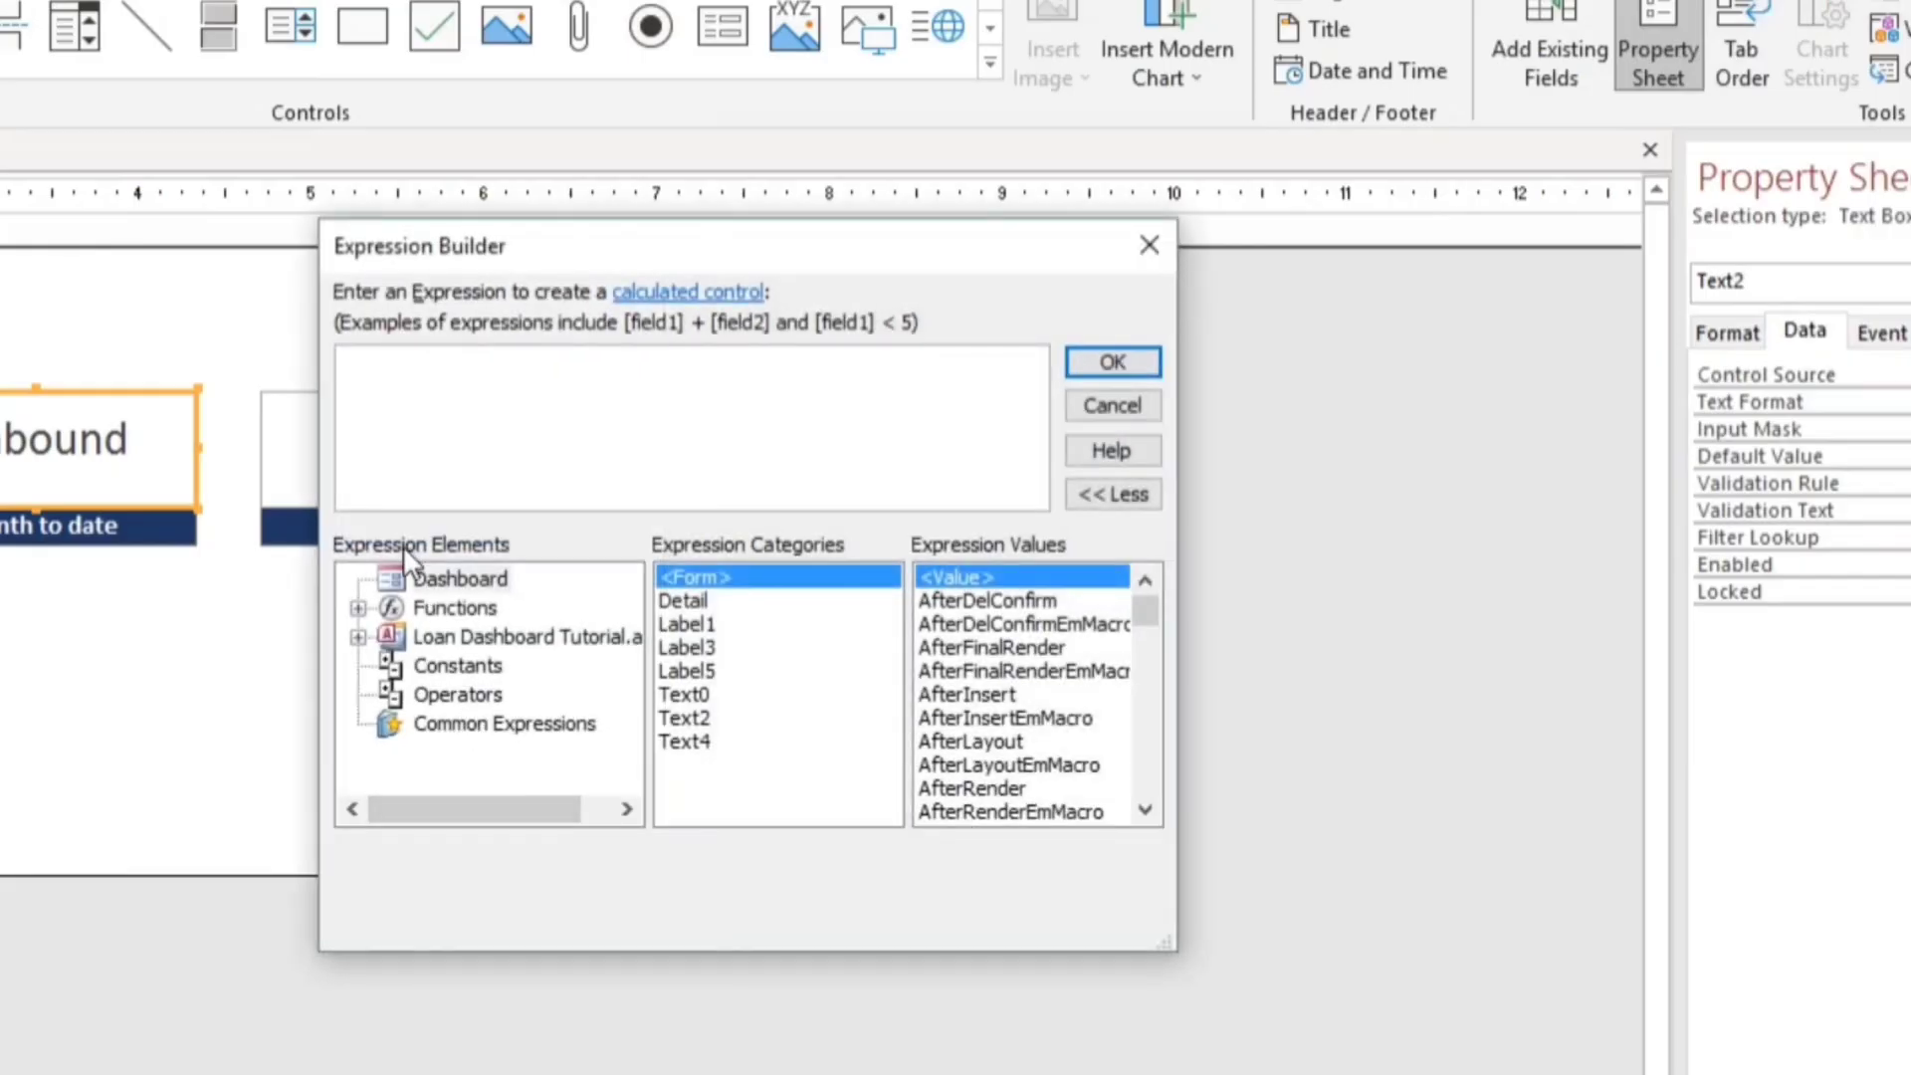
pyautogui.write('=d')
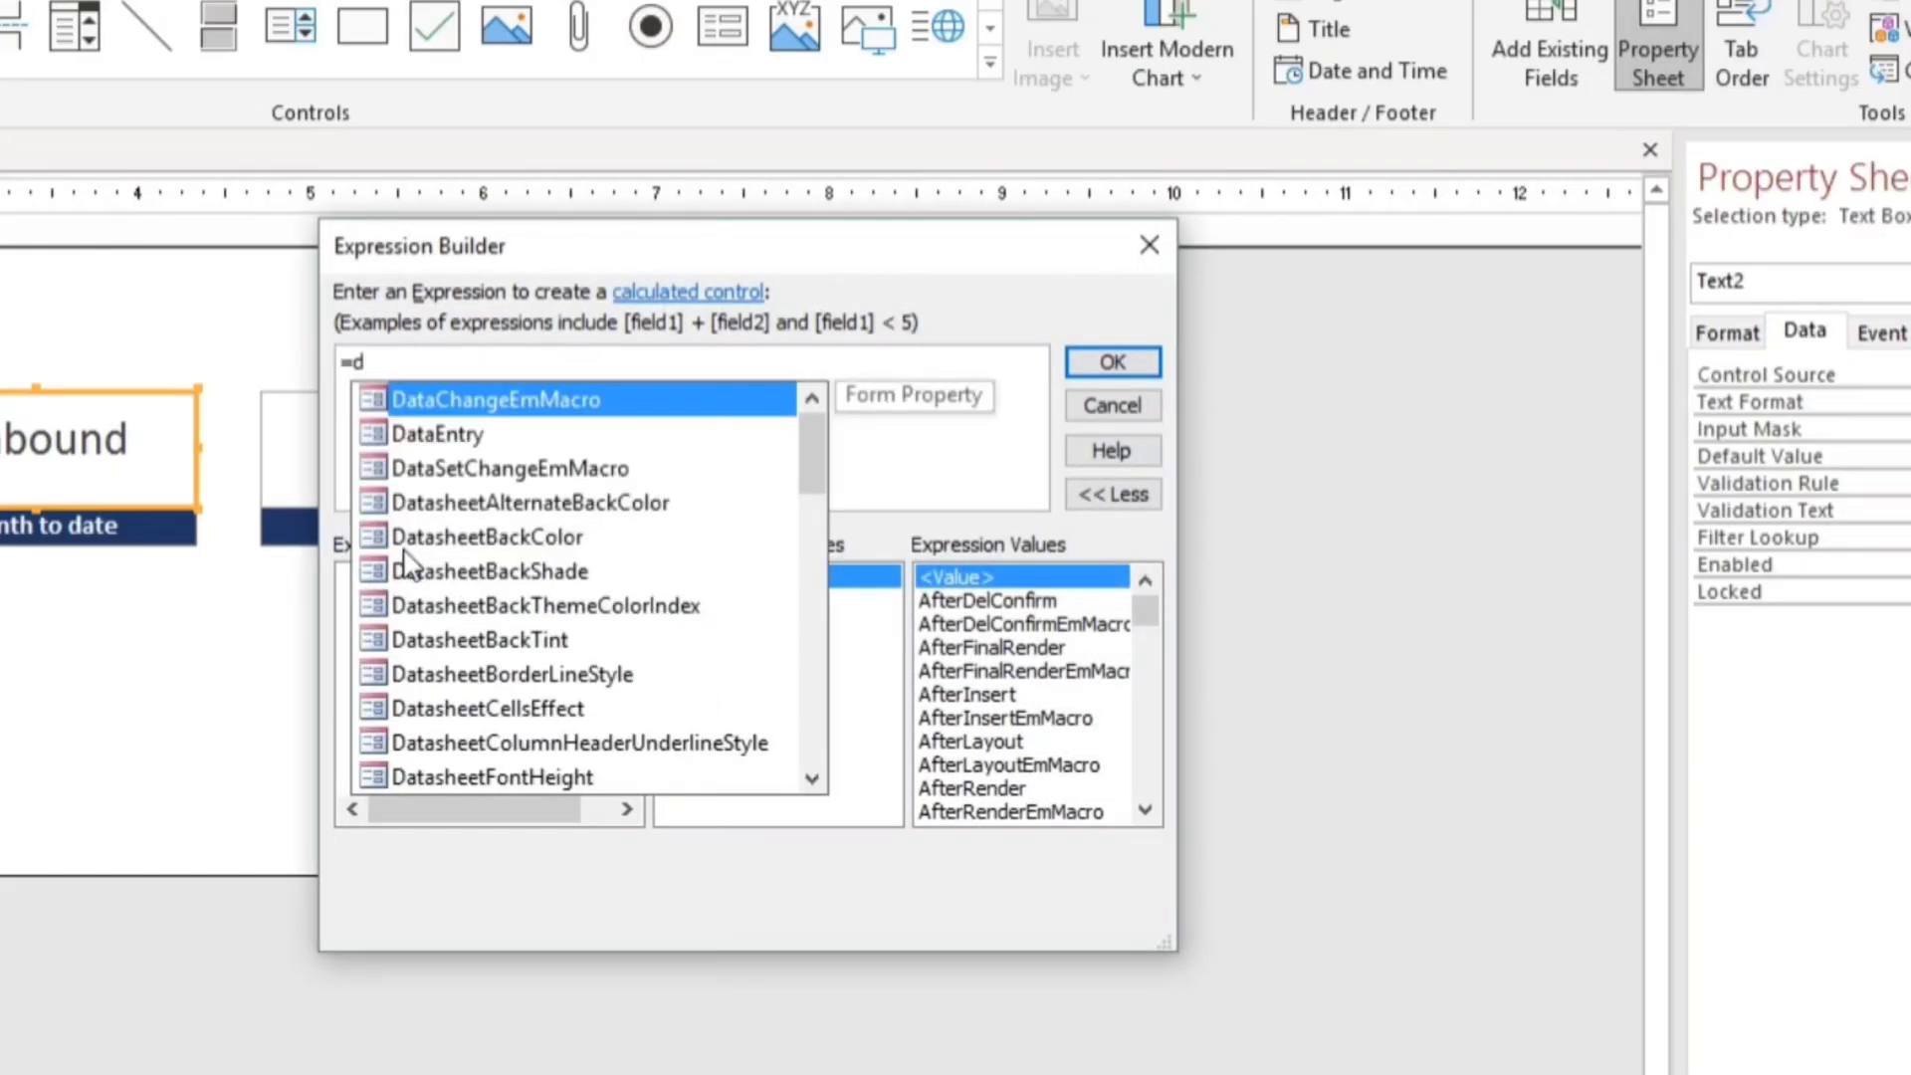
pyautogui.write('sum(')
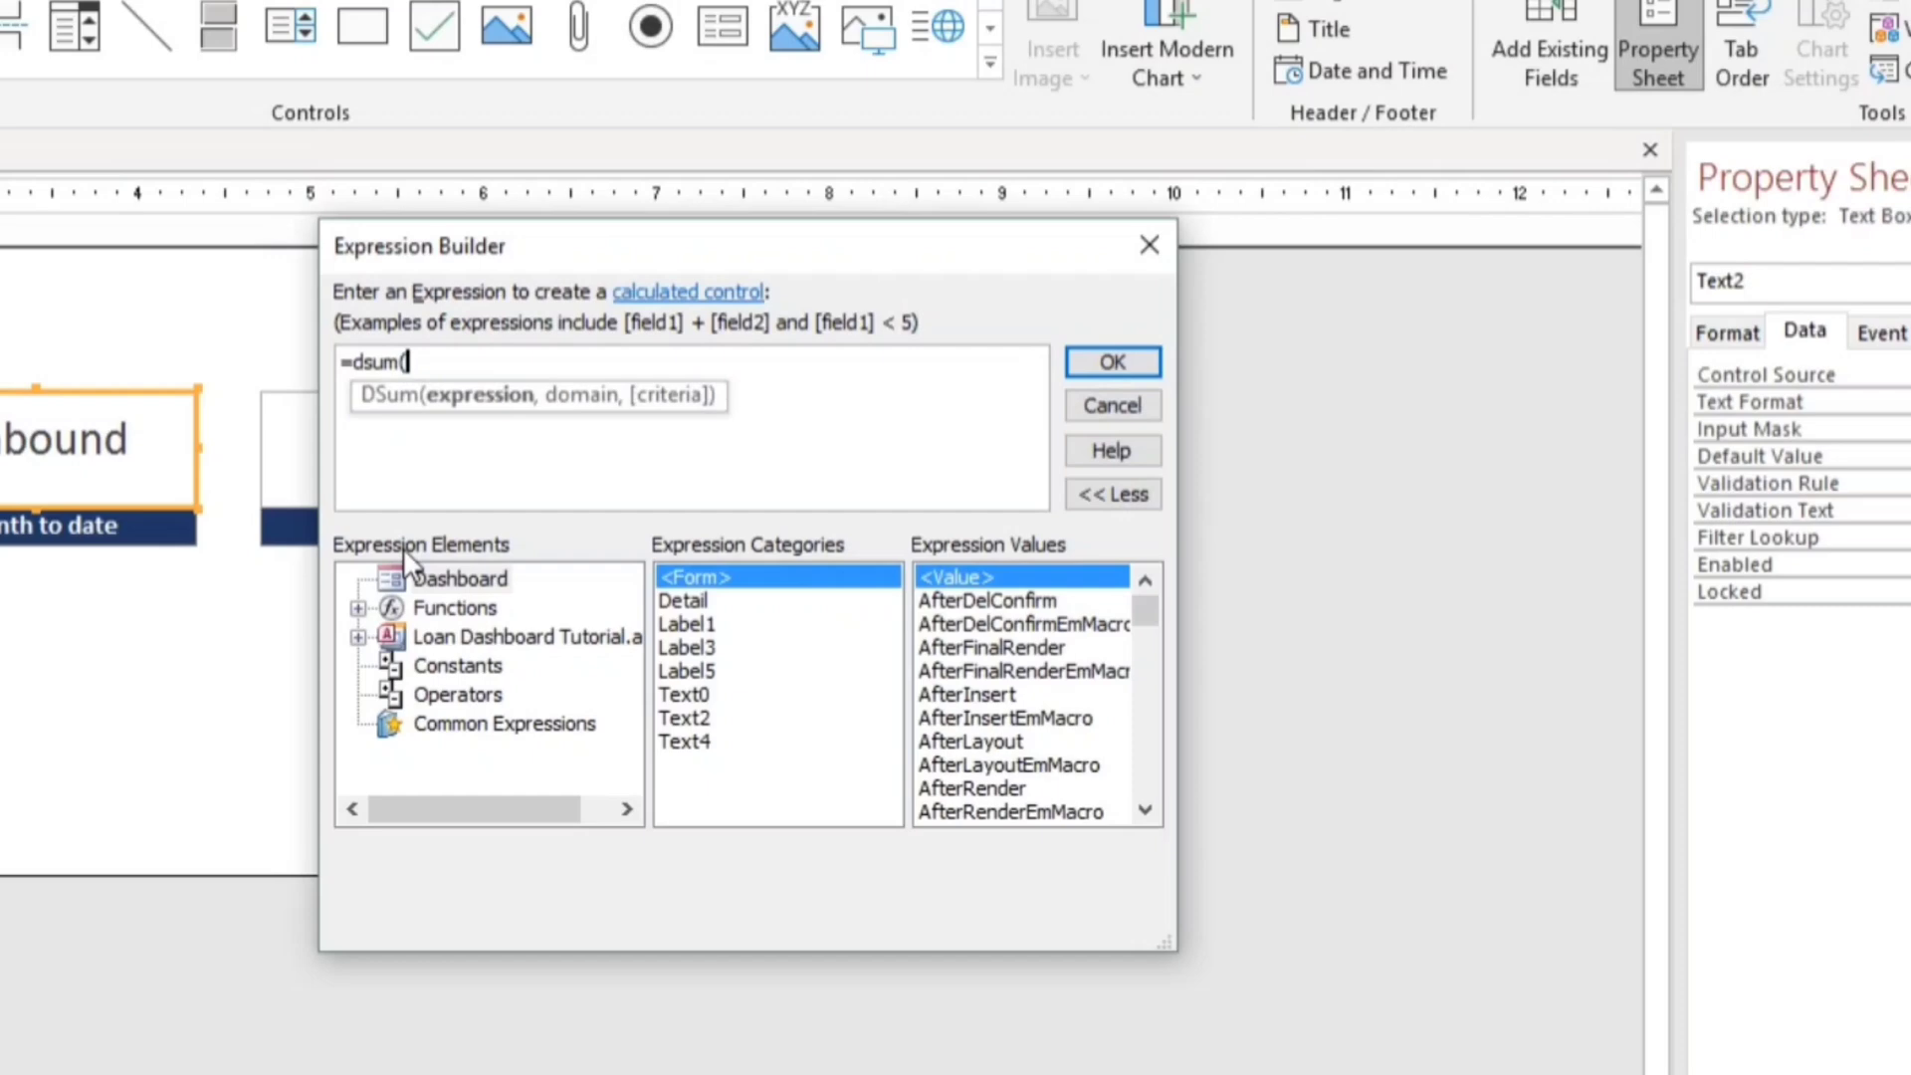
pyautogui.write('"LoanAmount","')
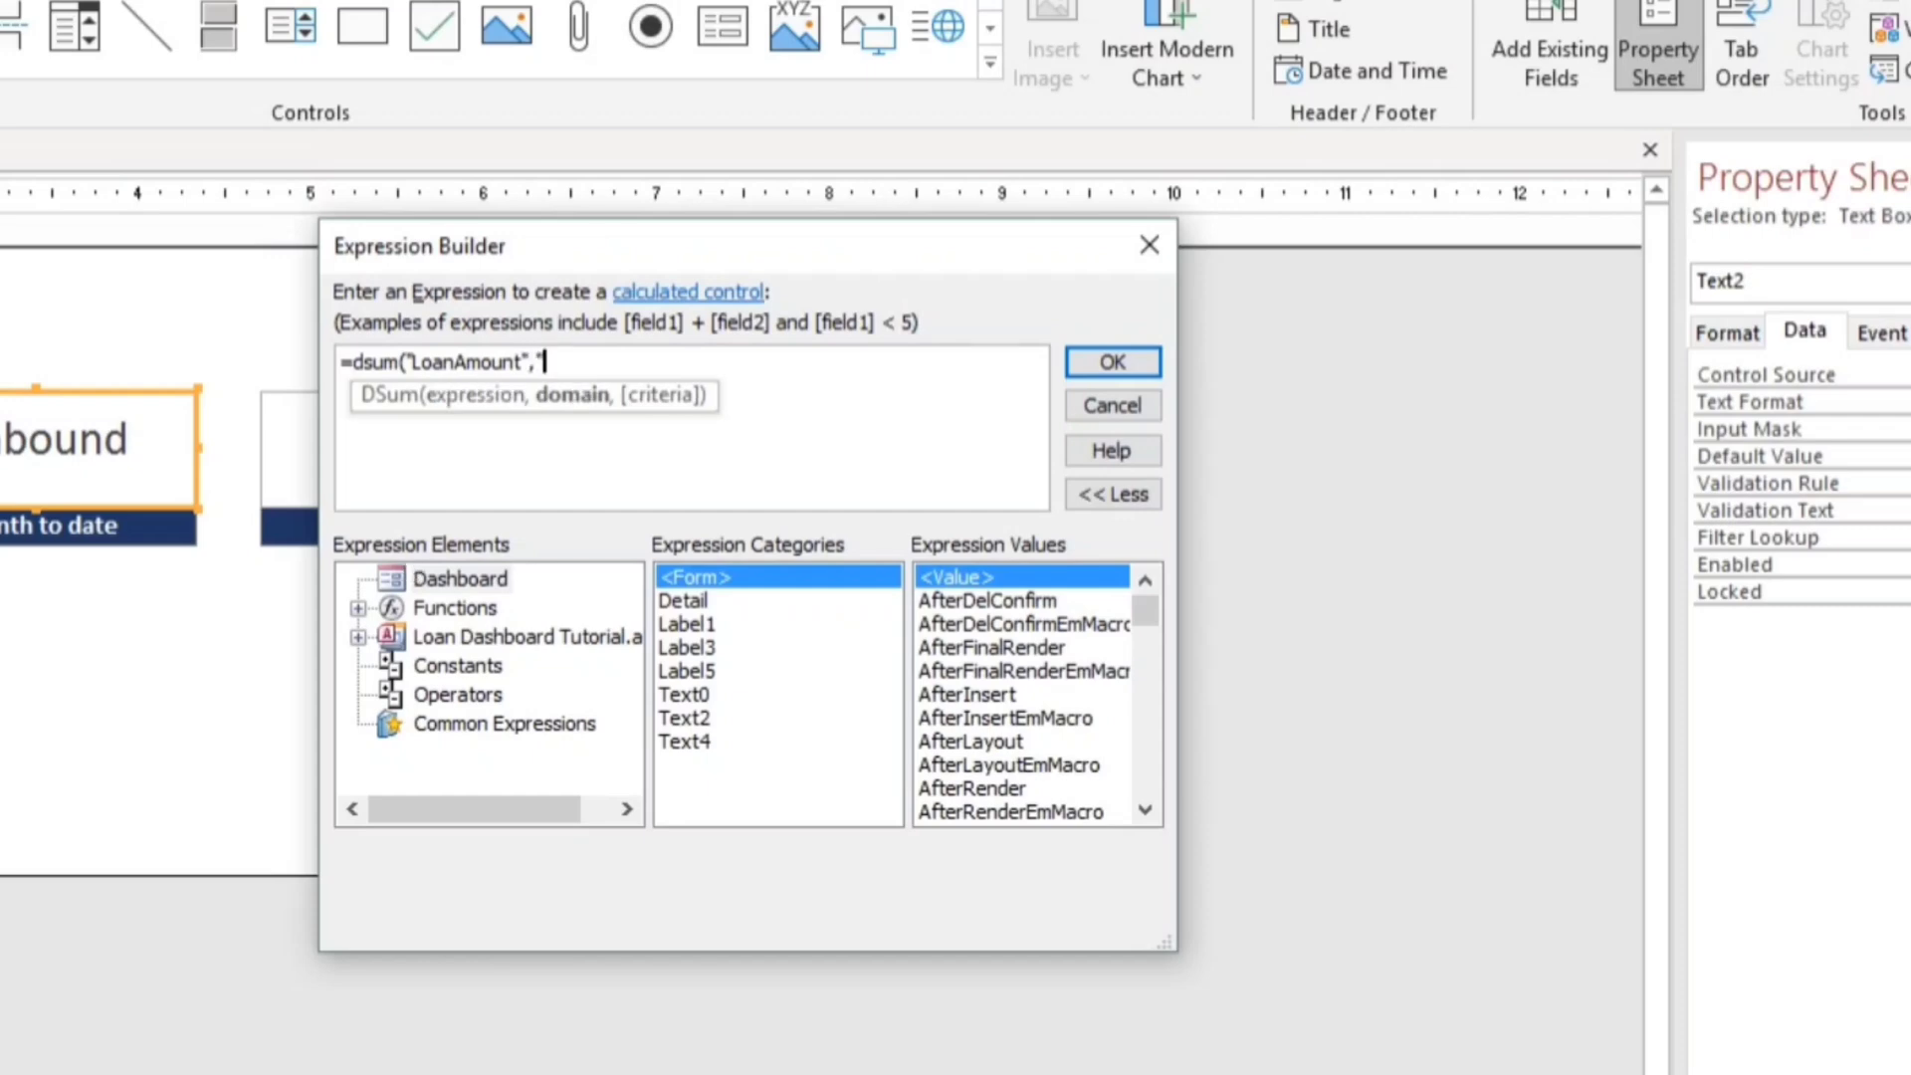
pyautogui.write('Released')
pyautogui.write('_La')
pyautogui.write('on_A')
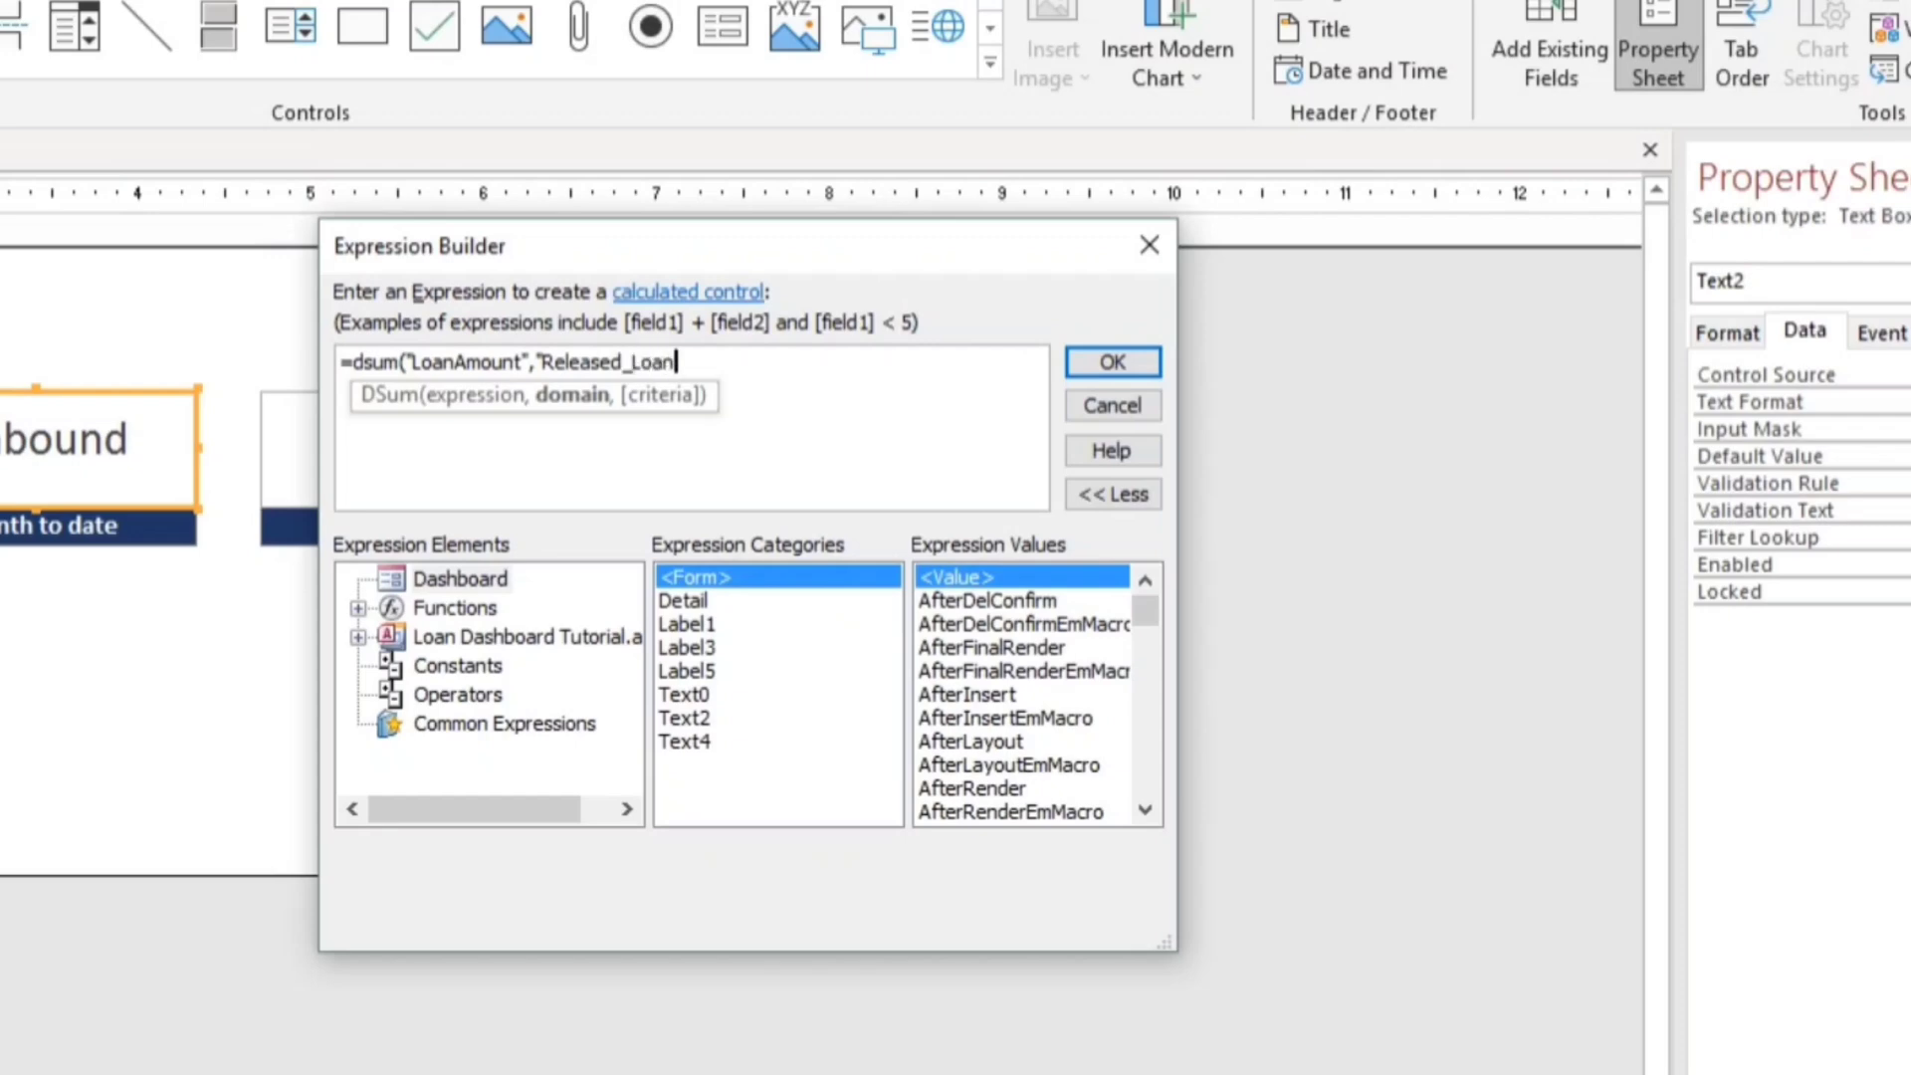
pyautogui.write('nalytics",')
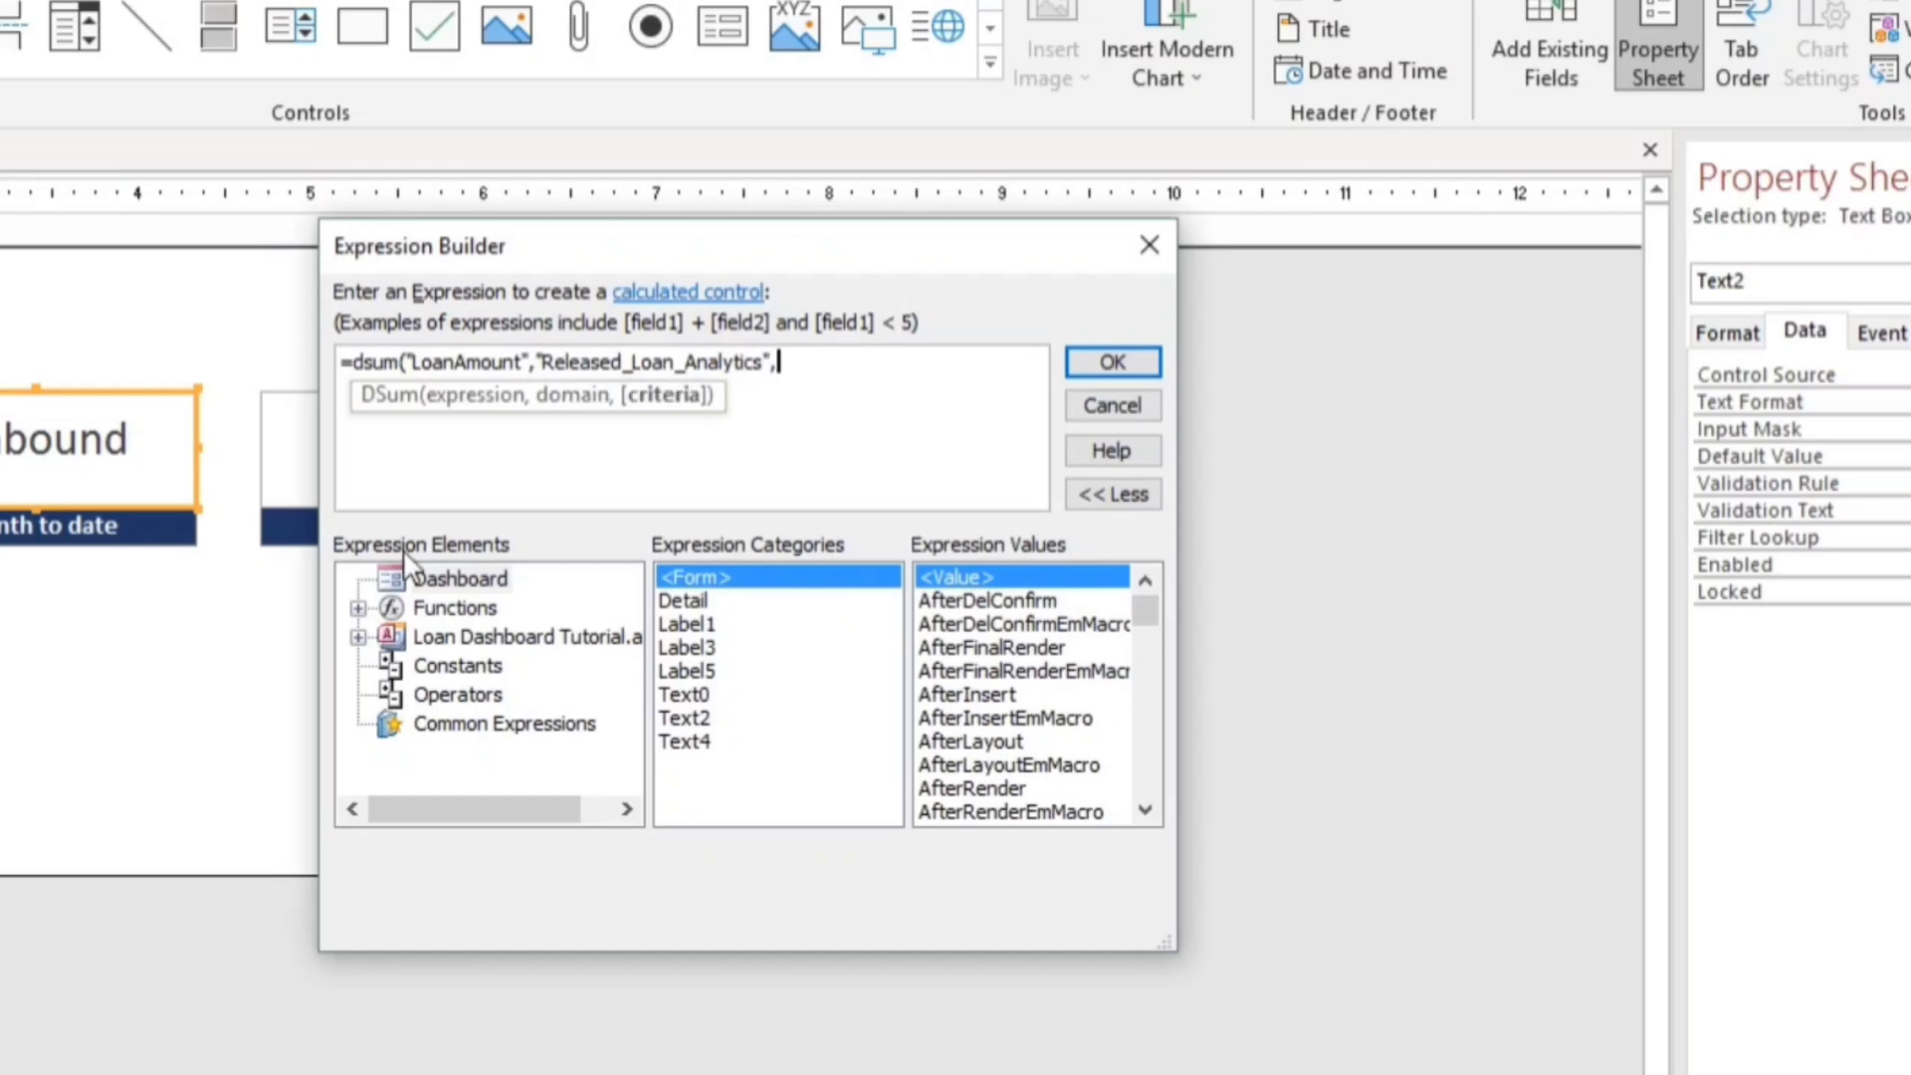
pyautogui.write('"MTD=\'"')
pyautogui.write('&')
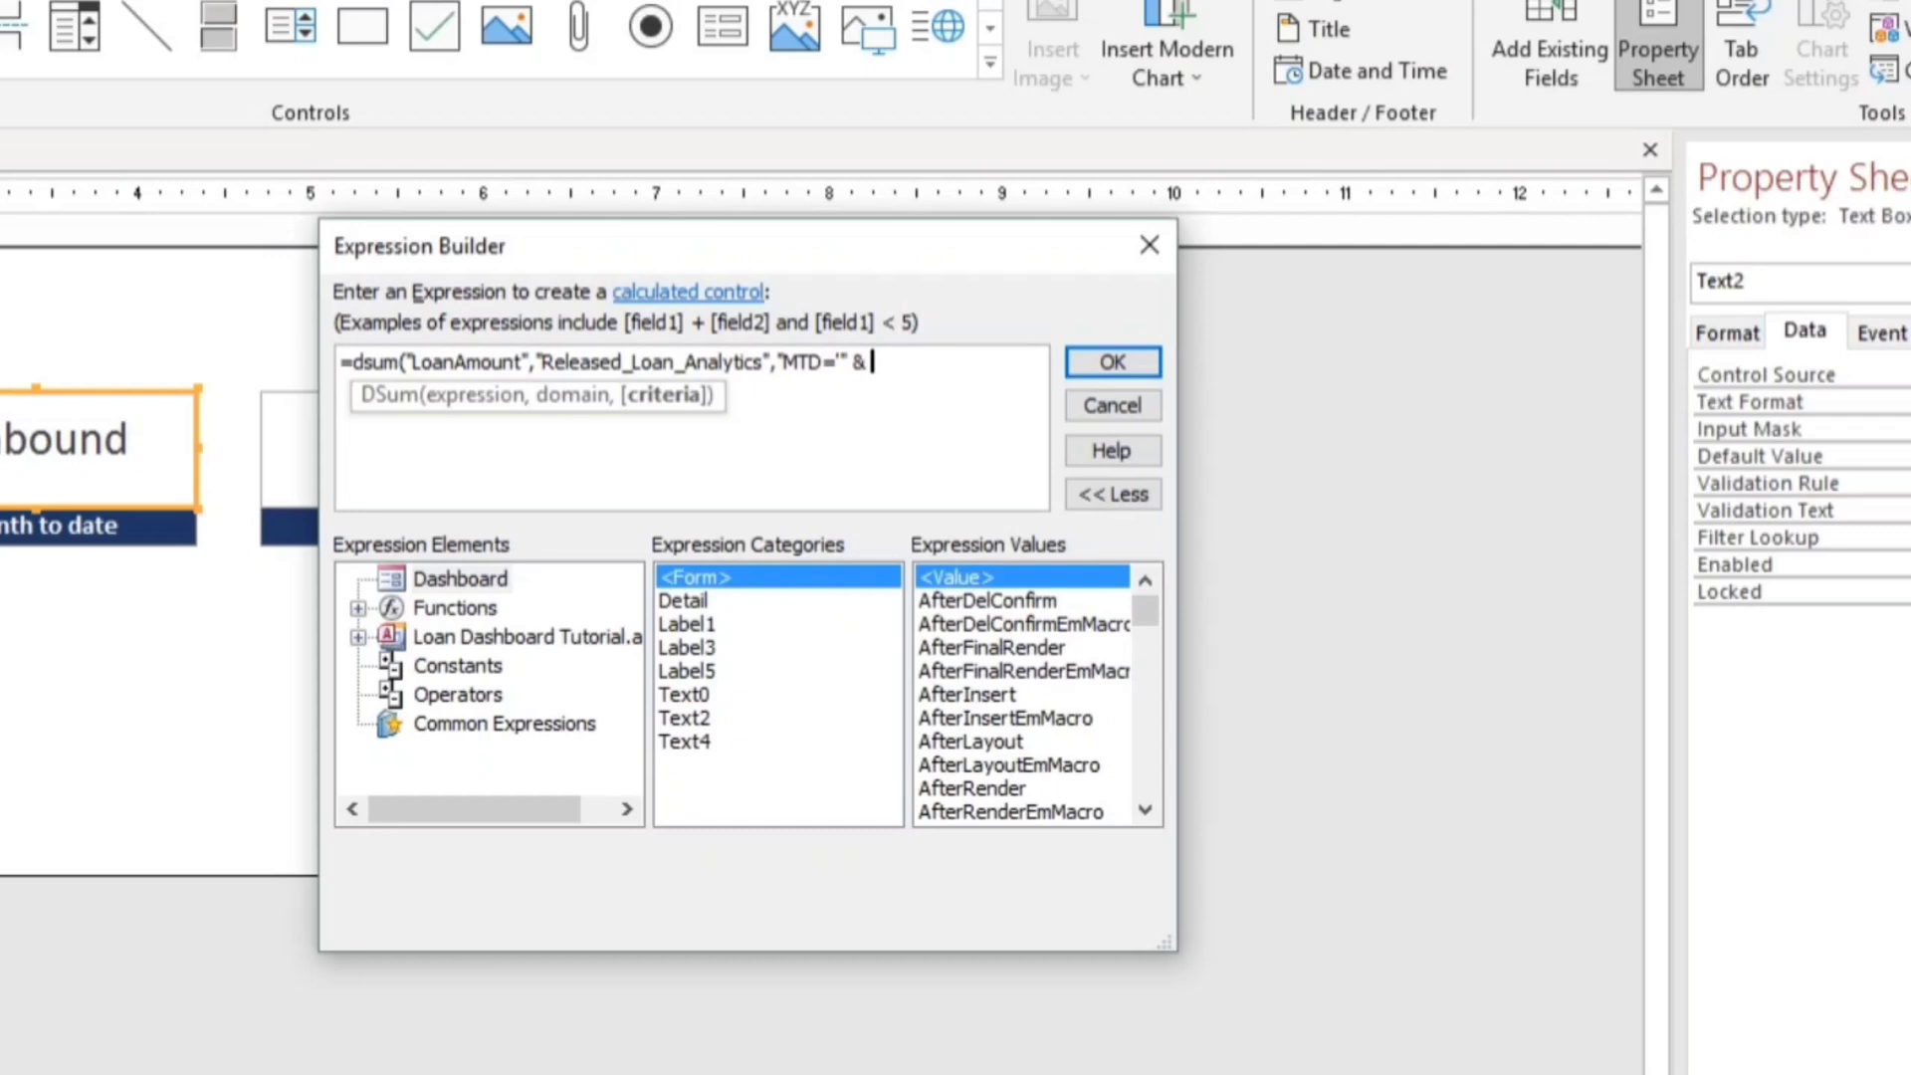
pyautogui.write('Date')
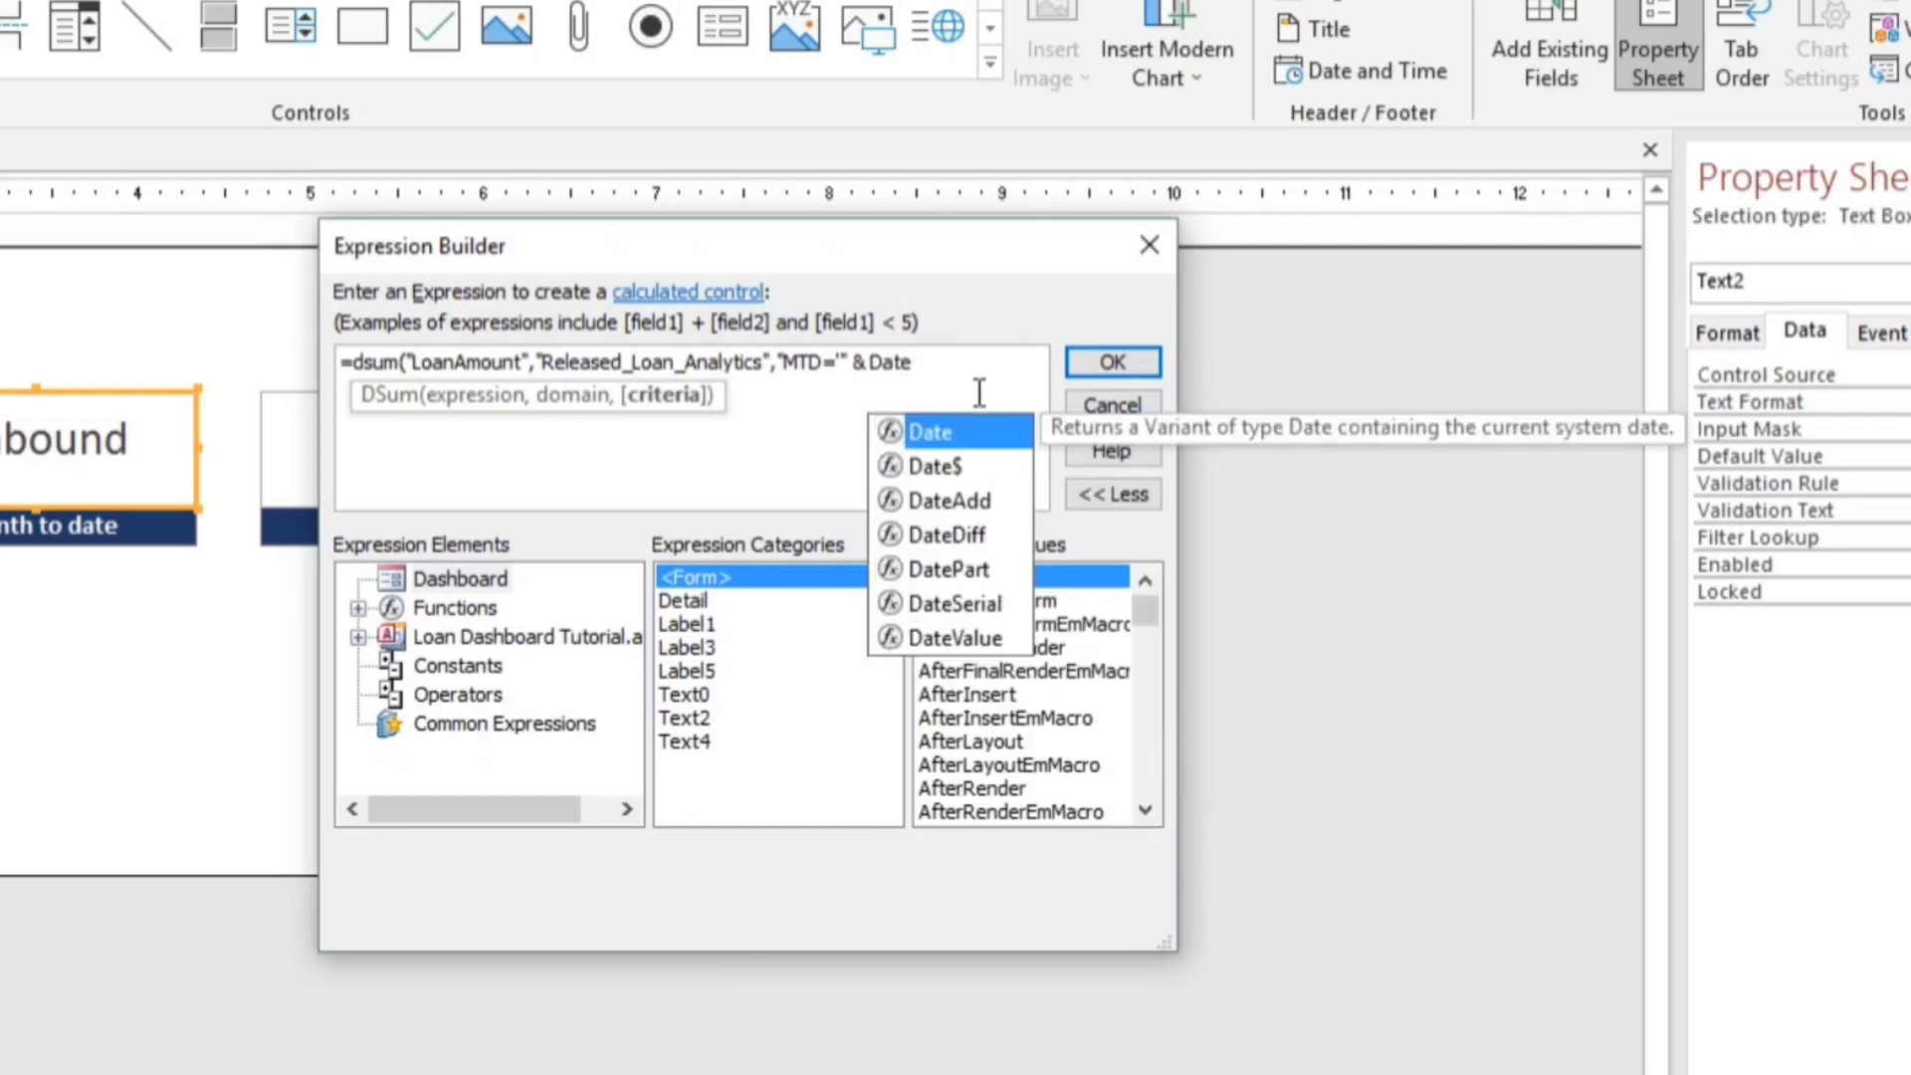
pyautogui.write('()')
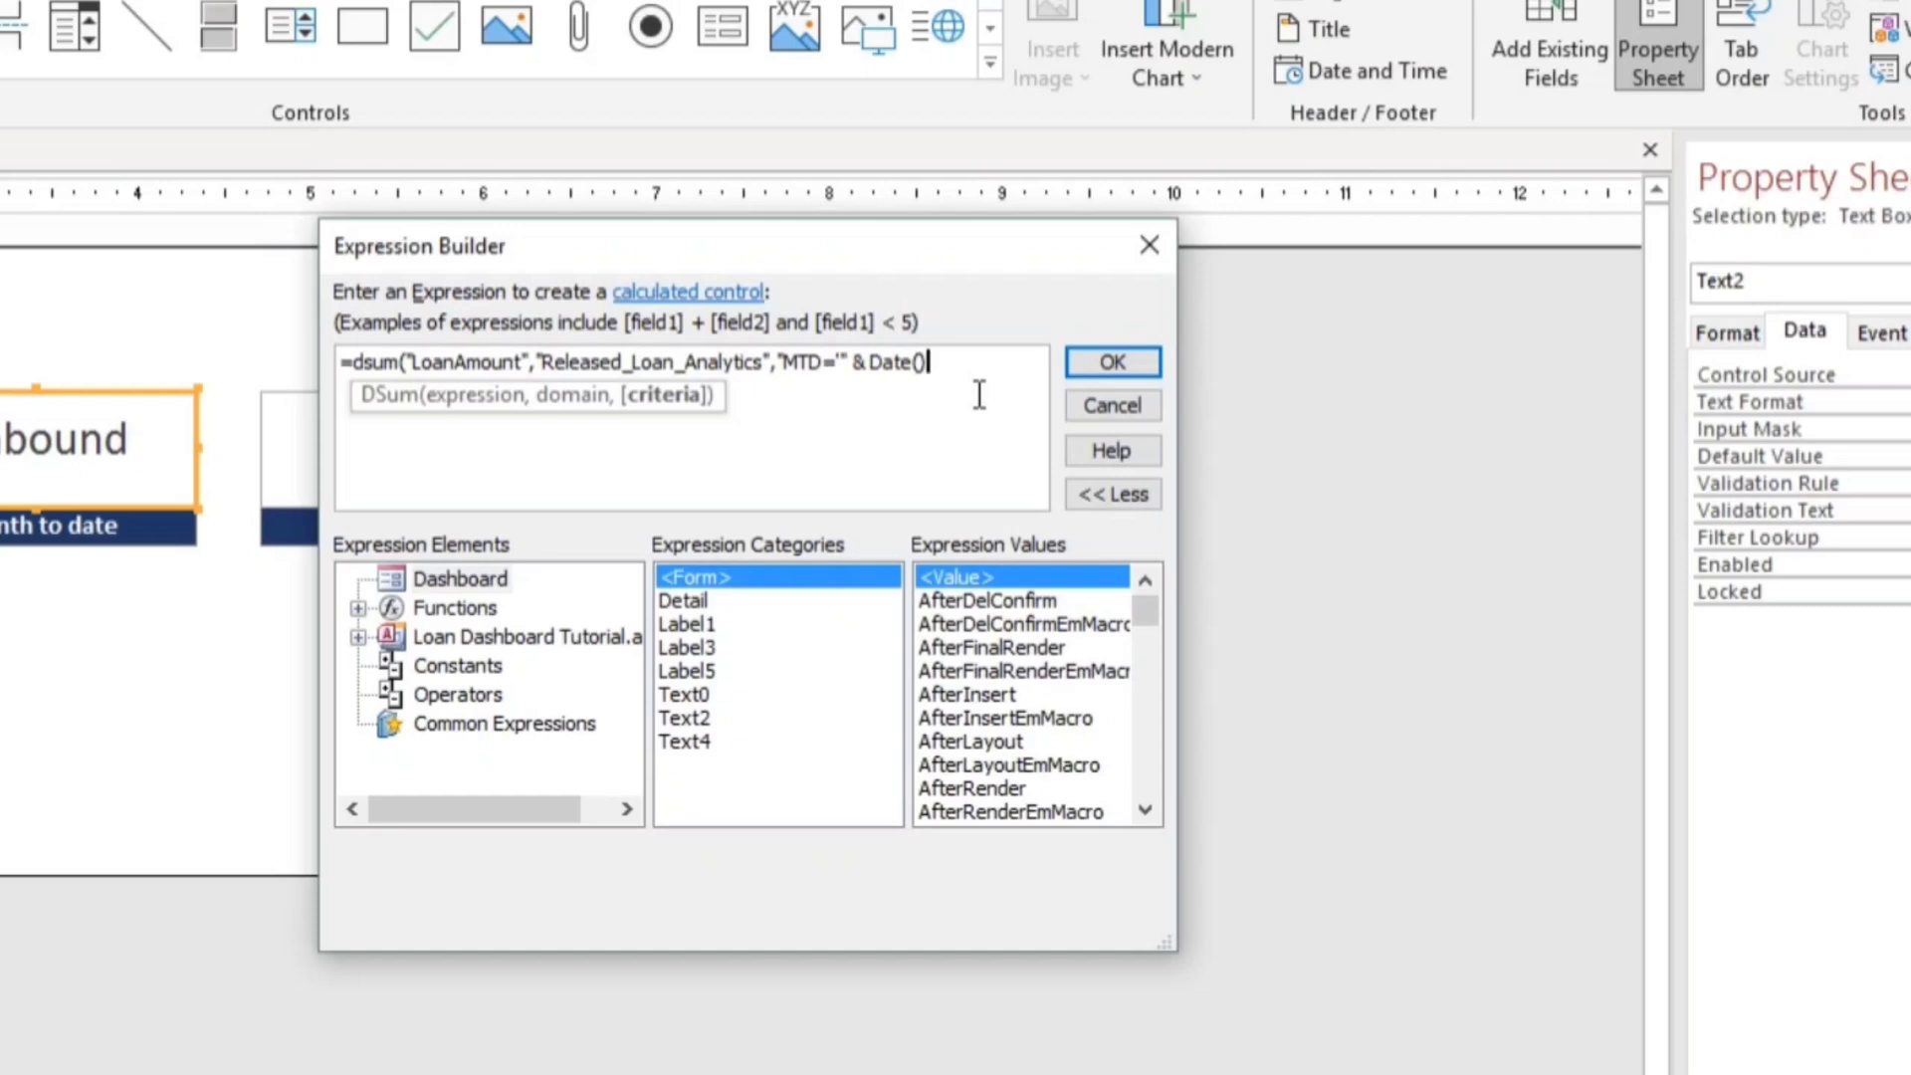
pyautogui.click(866, 363)
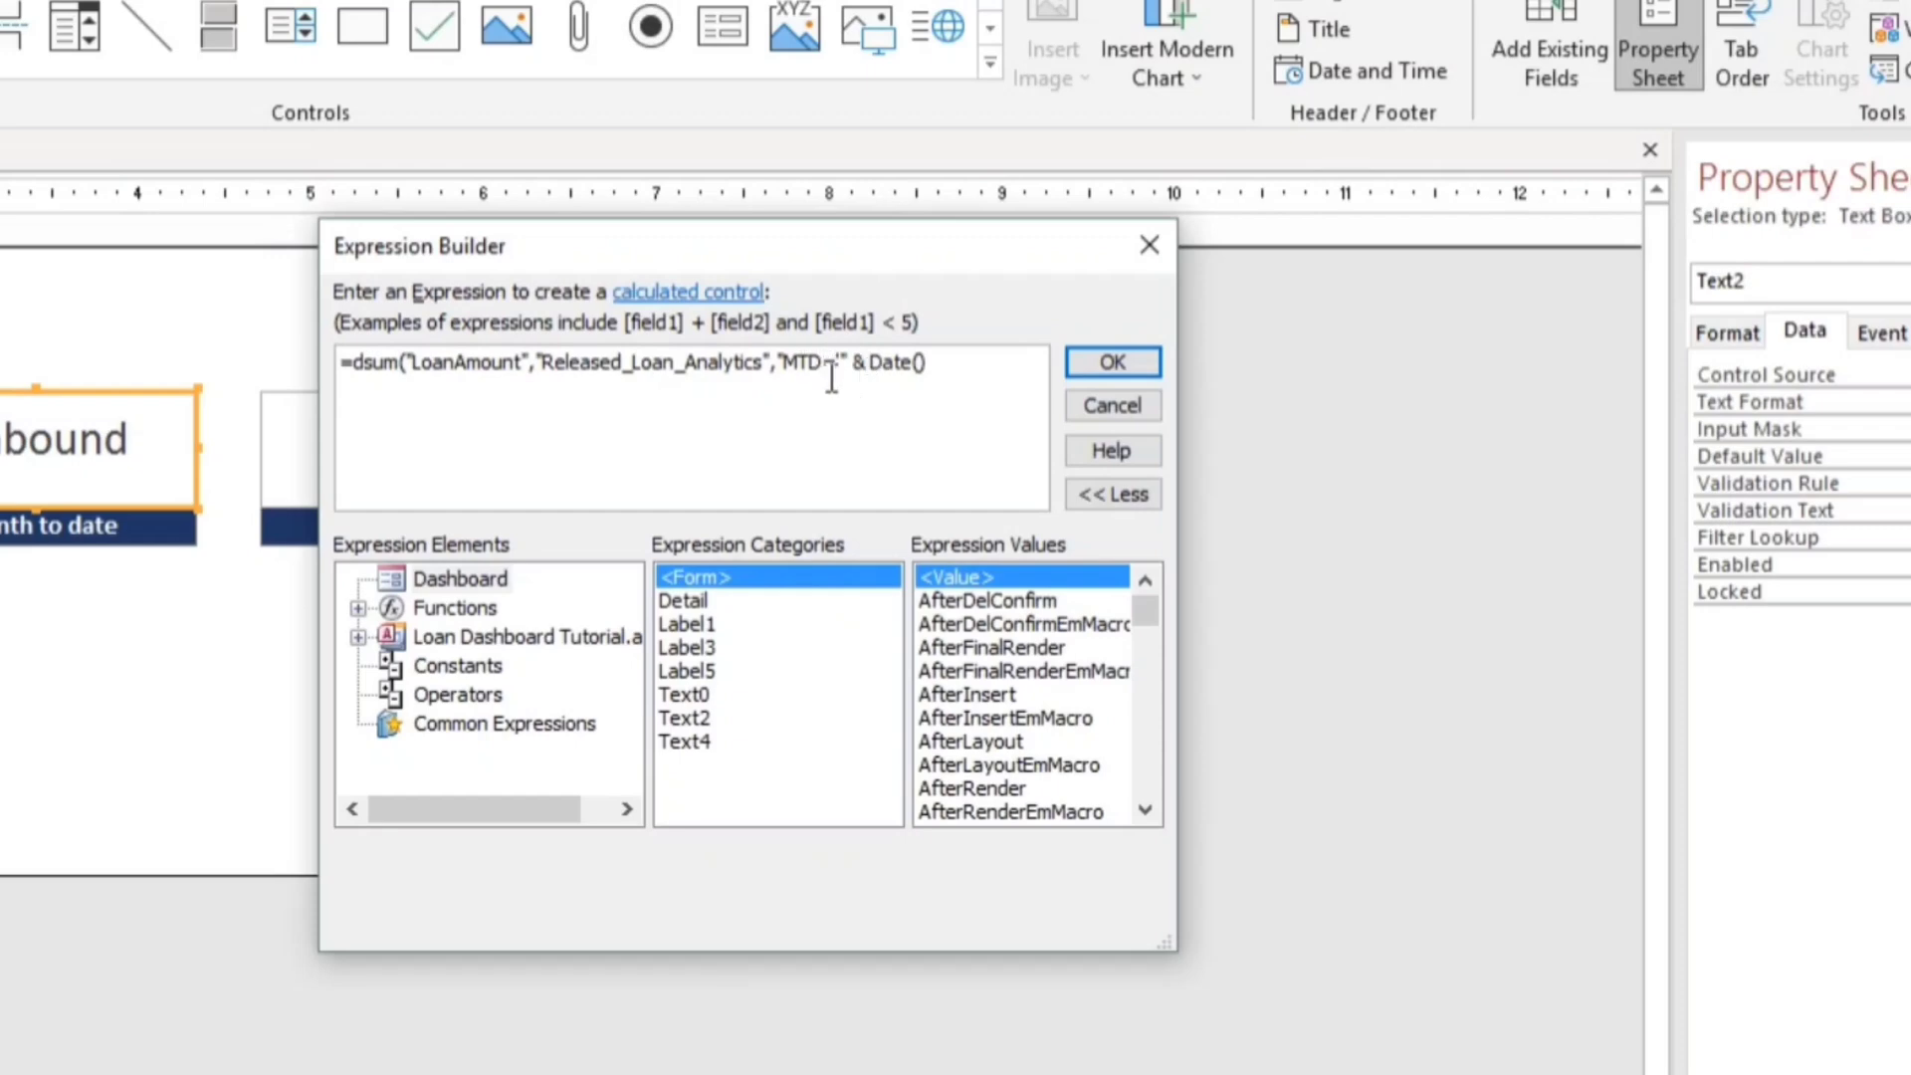
# - Wrap Date() in format(…,"mm"&"-"&"yyyy") and close the criteria so Month to date shows 52,200.00
pyautogui.write('format')
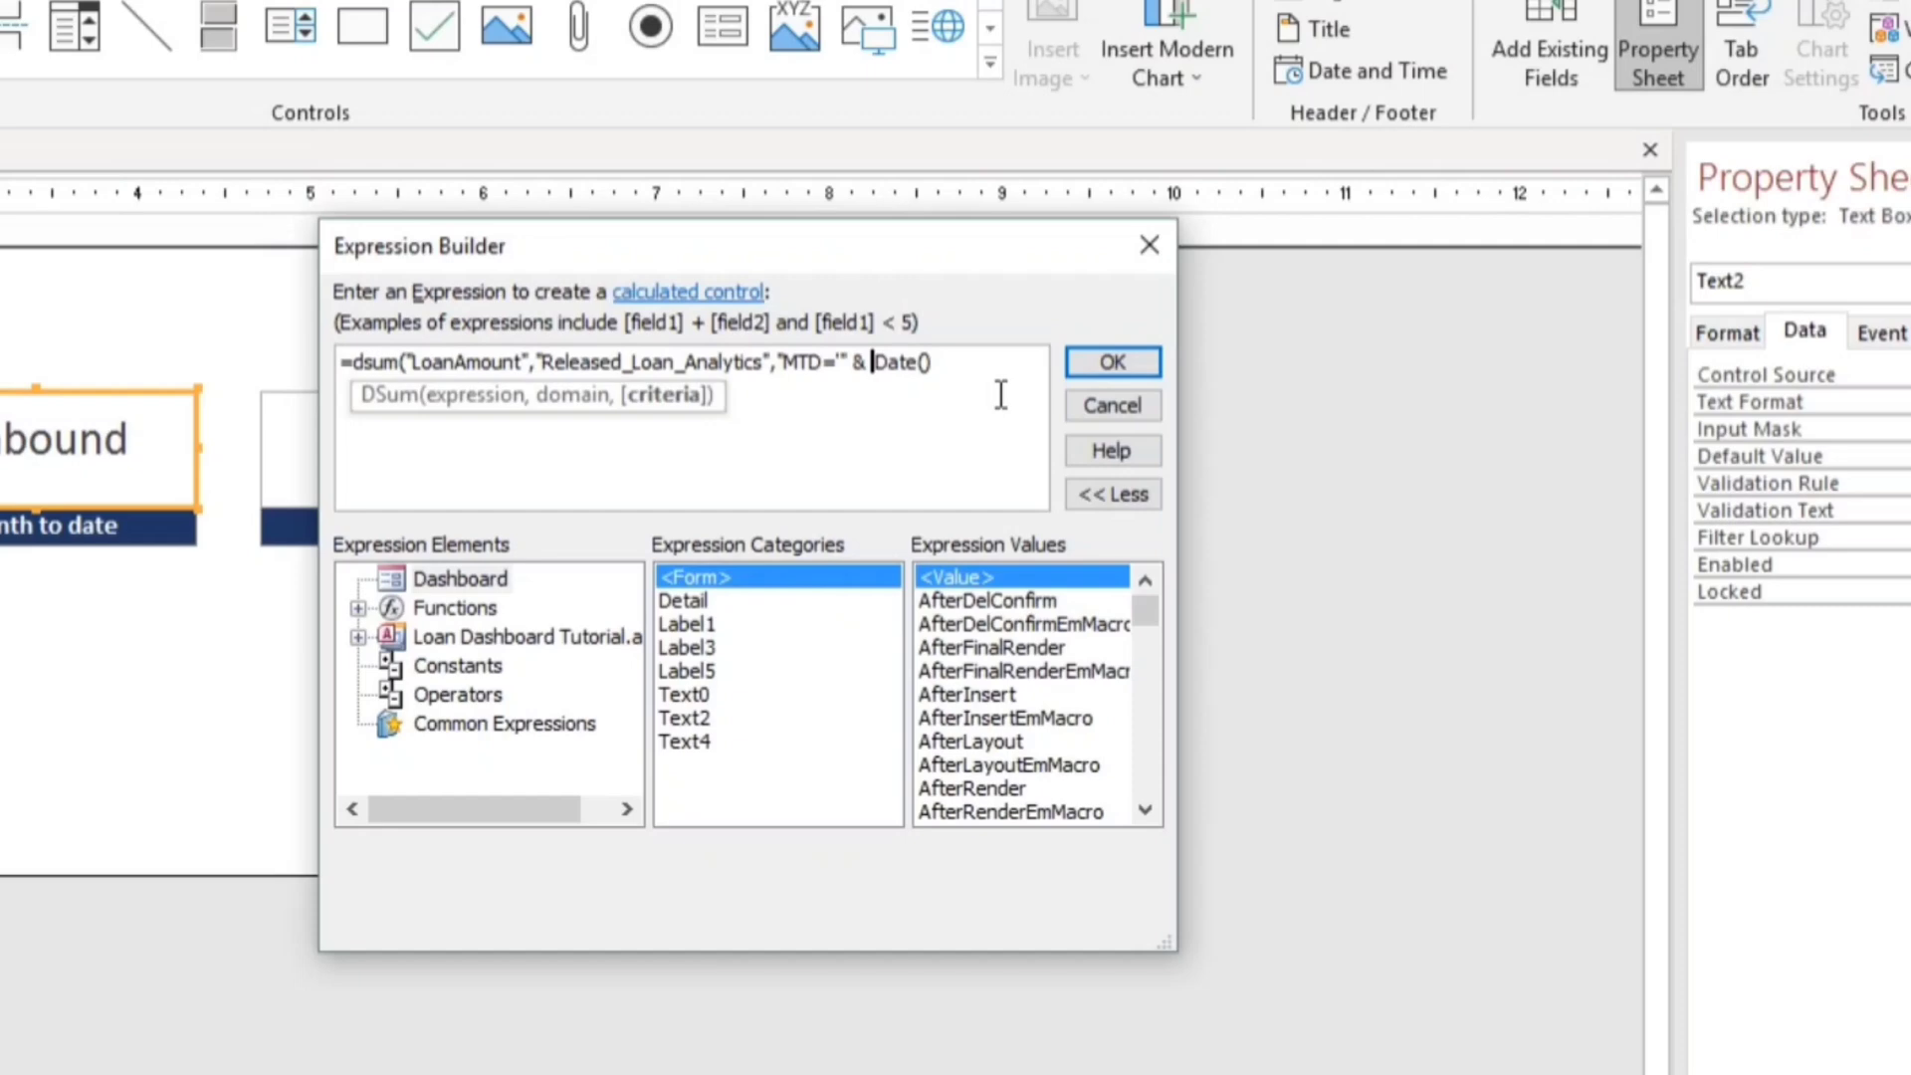
pyautogui.write('(')
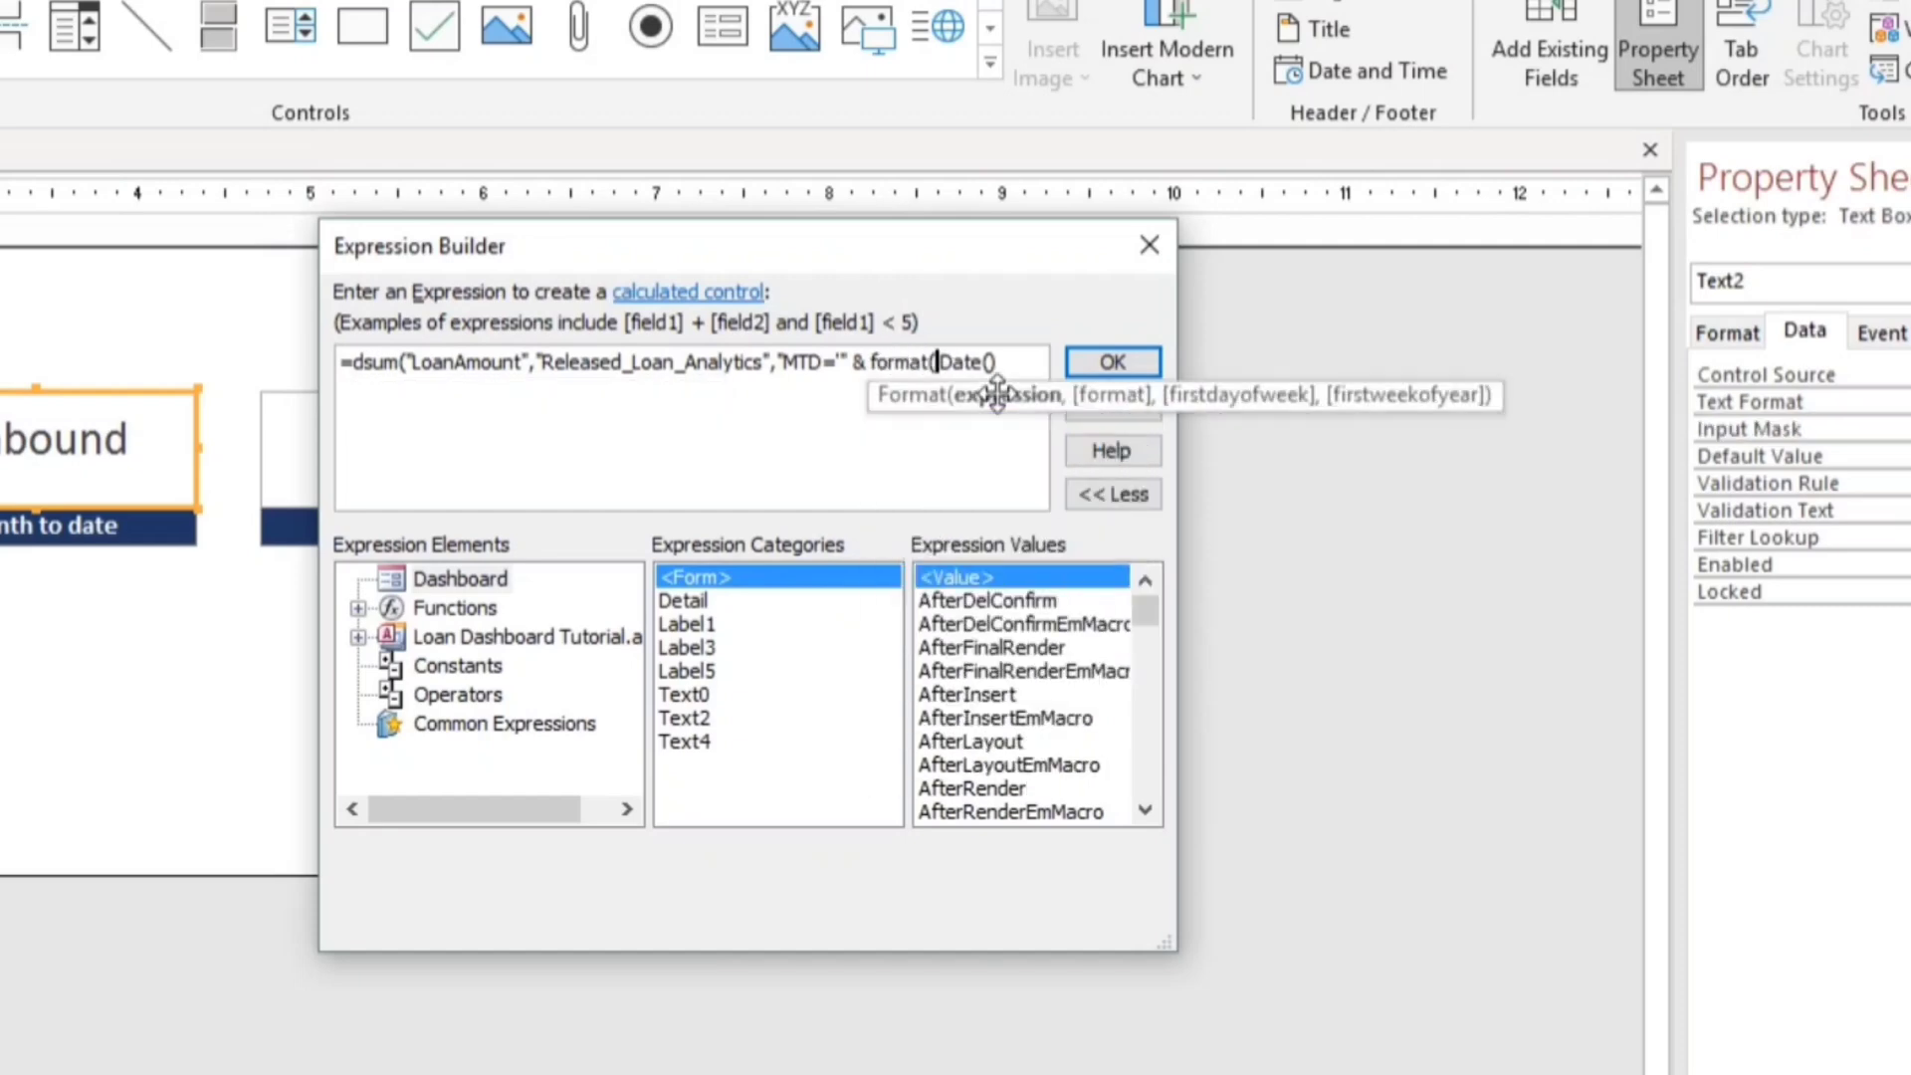
pyautogui.press('End')
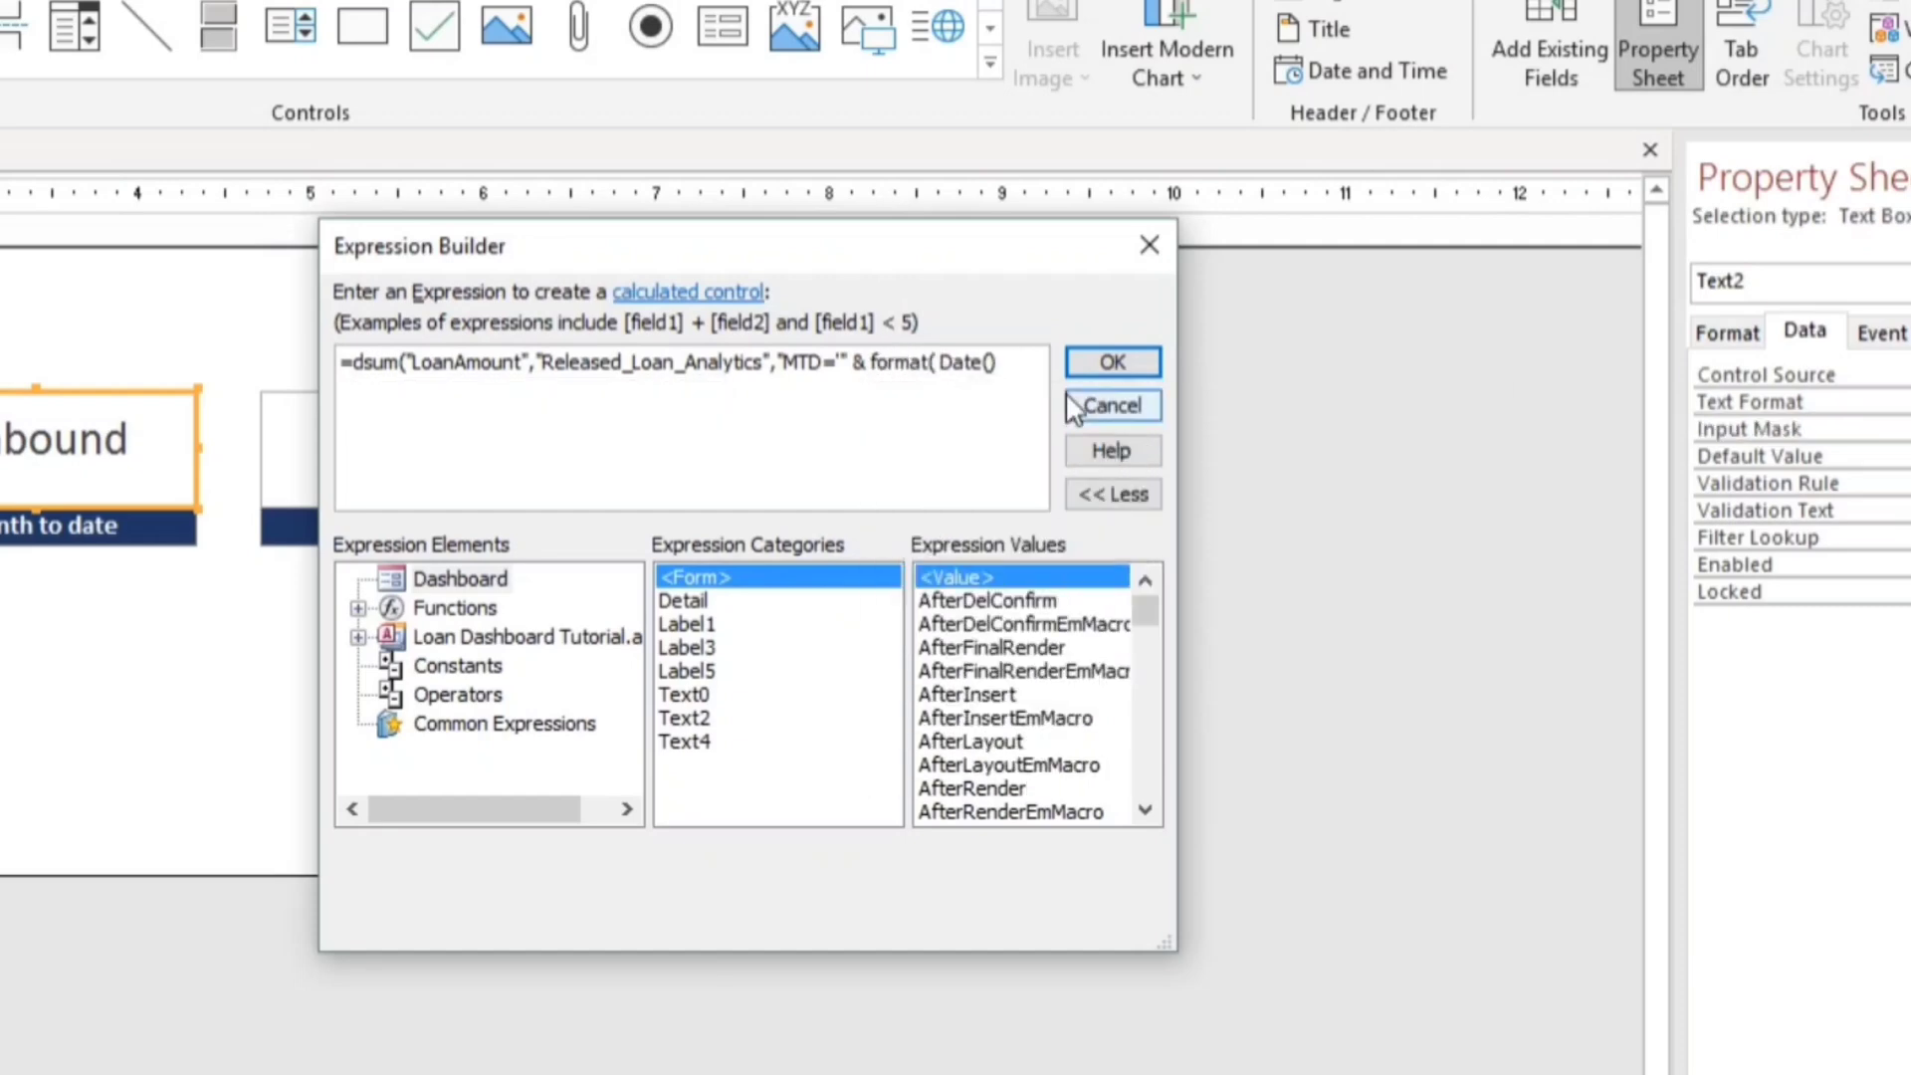
pyautogui.write(',')
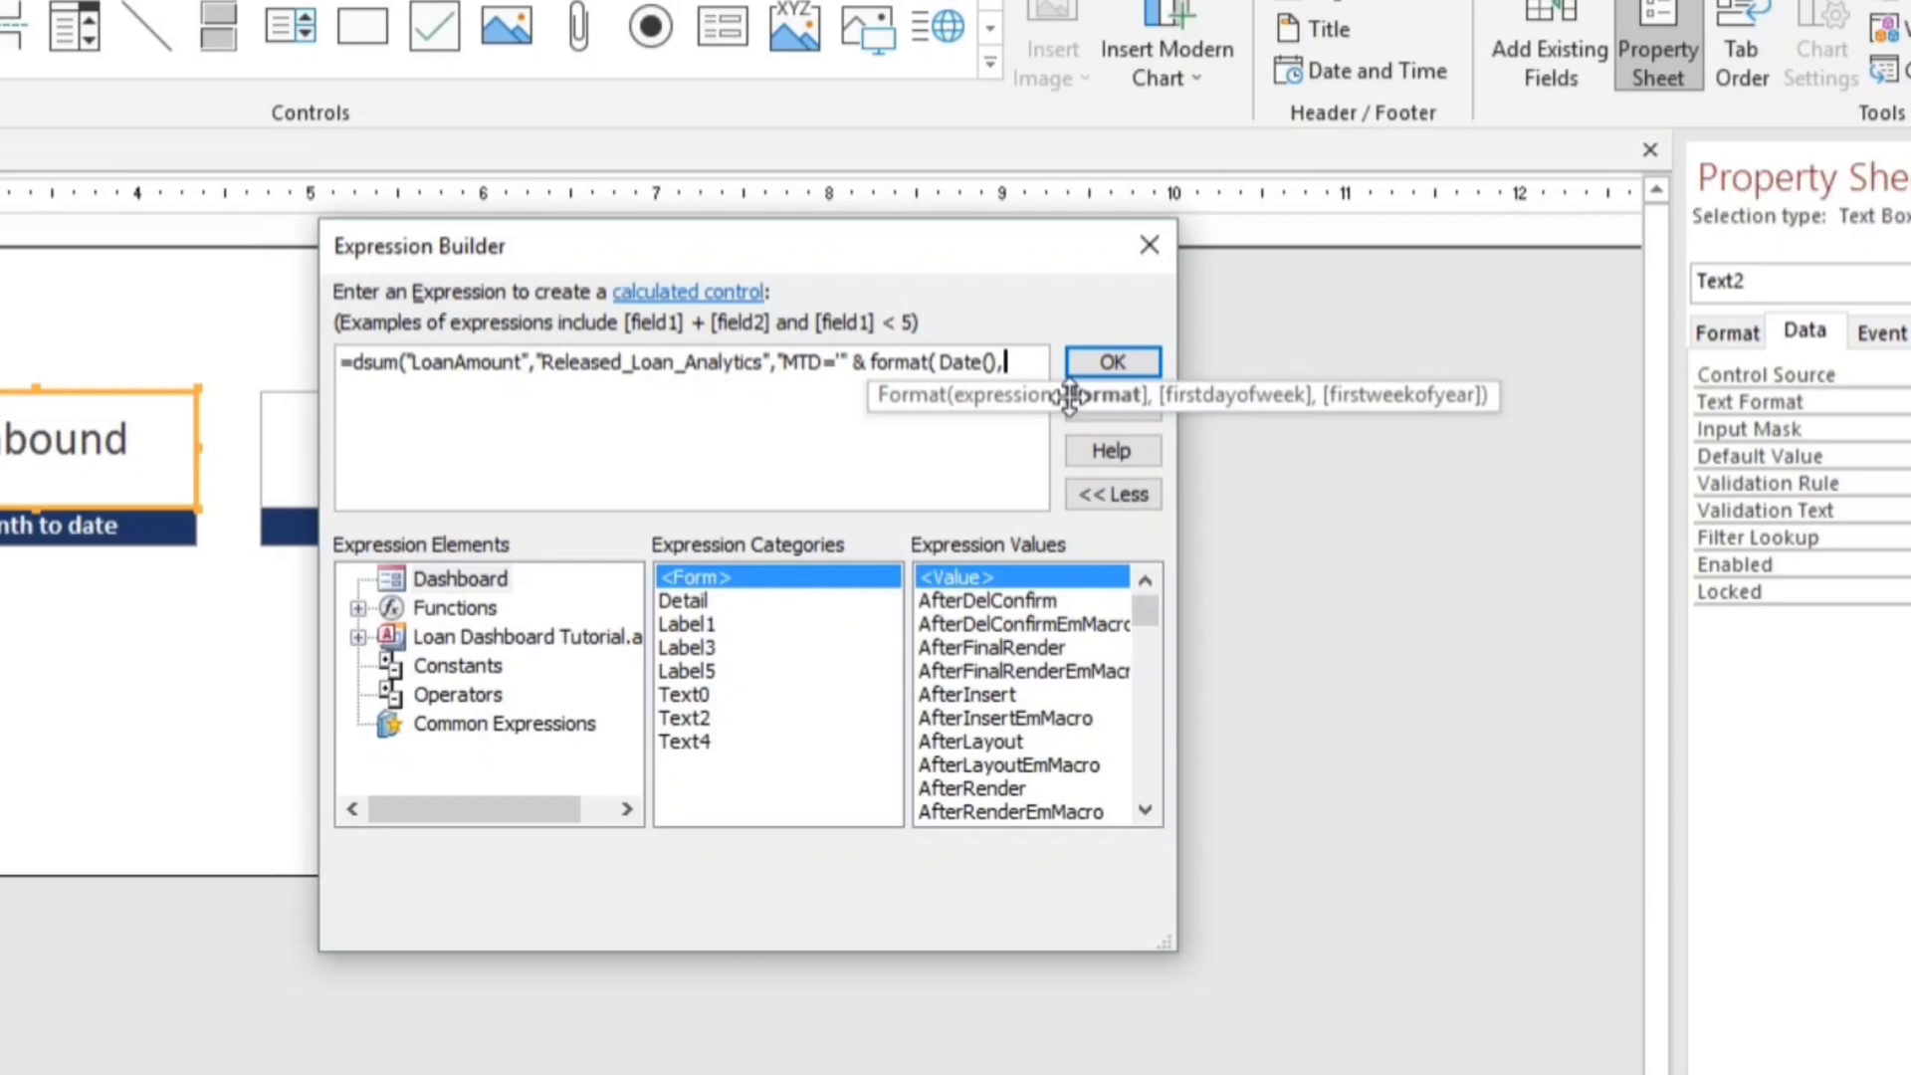
pyautogui.write('"mm"&')
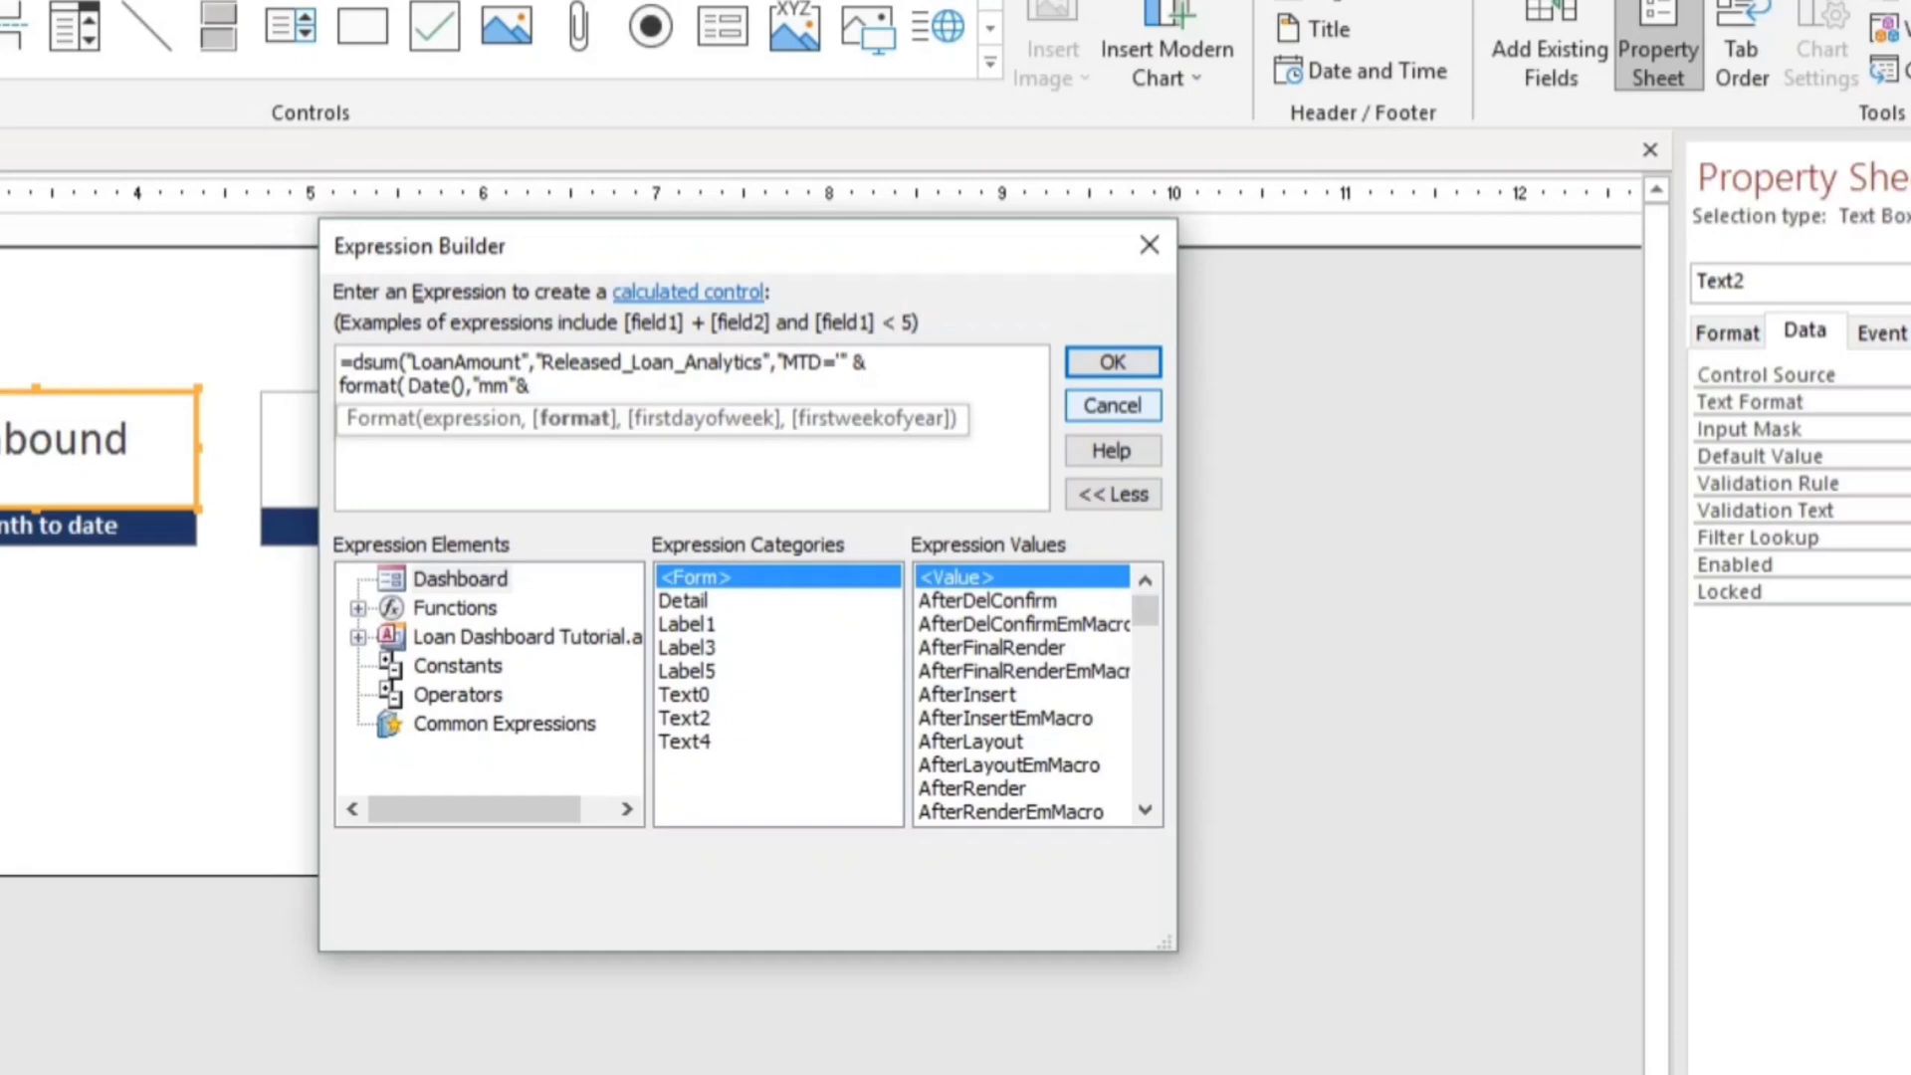
pyautogui.write('"-"&"yyyy")')
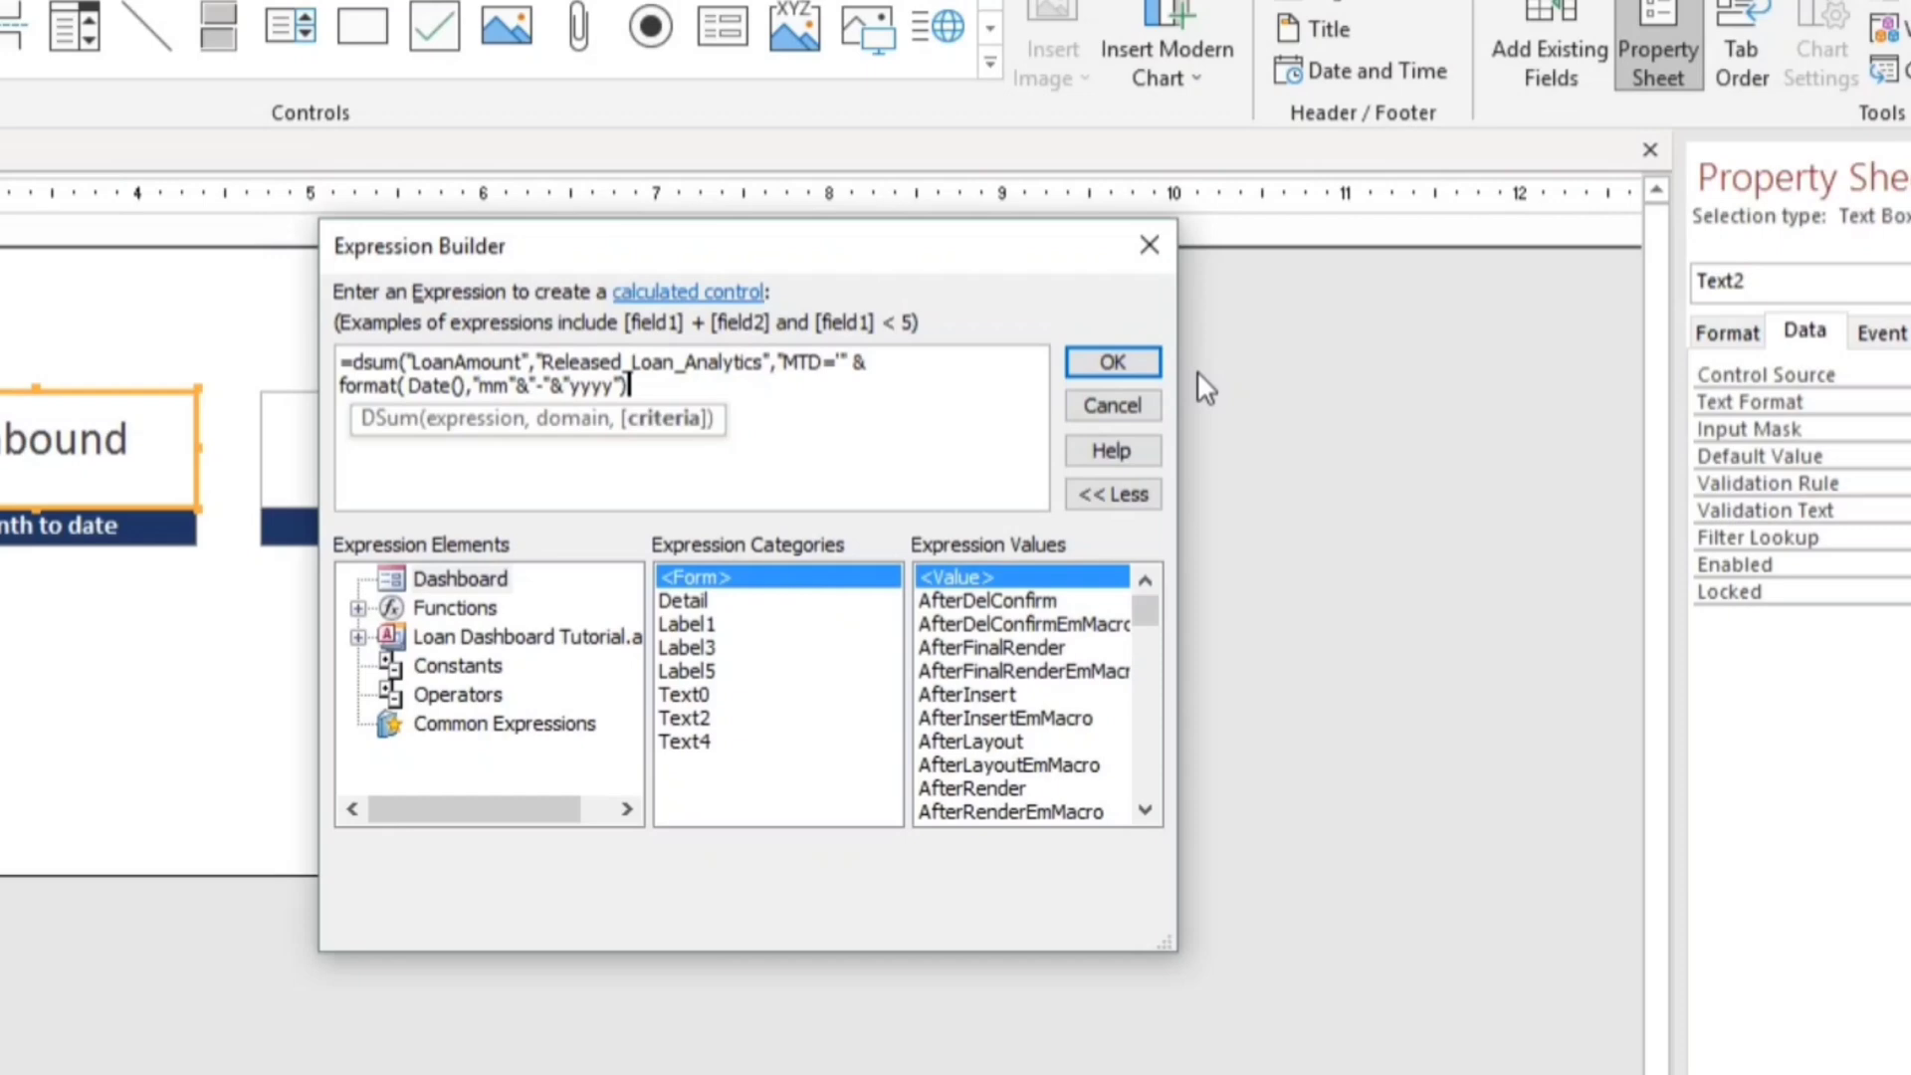
pyautogui.write('&"\'")')
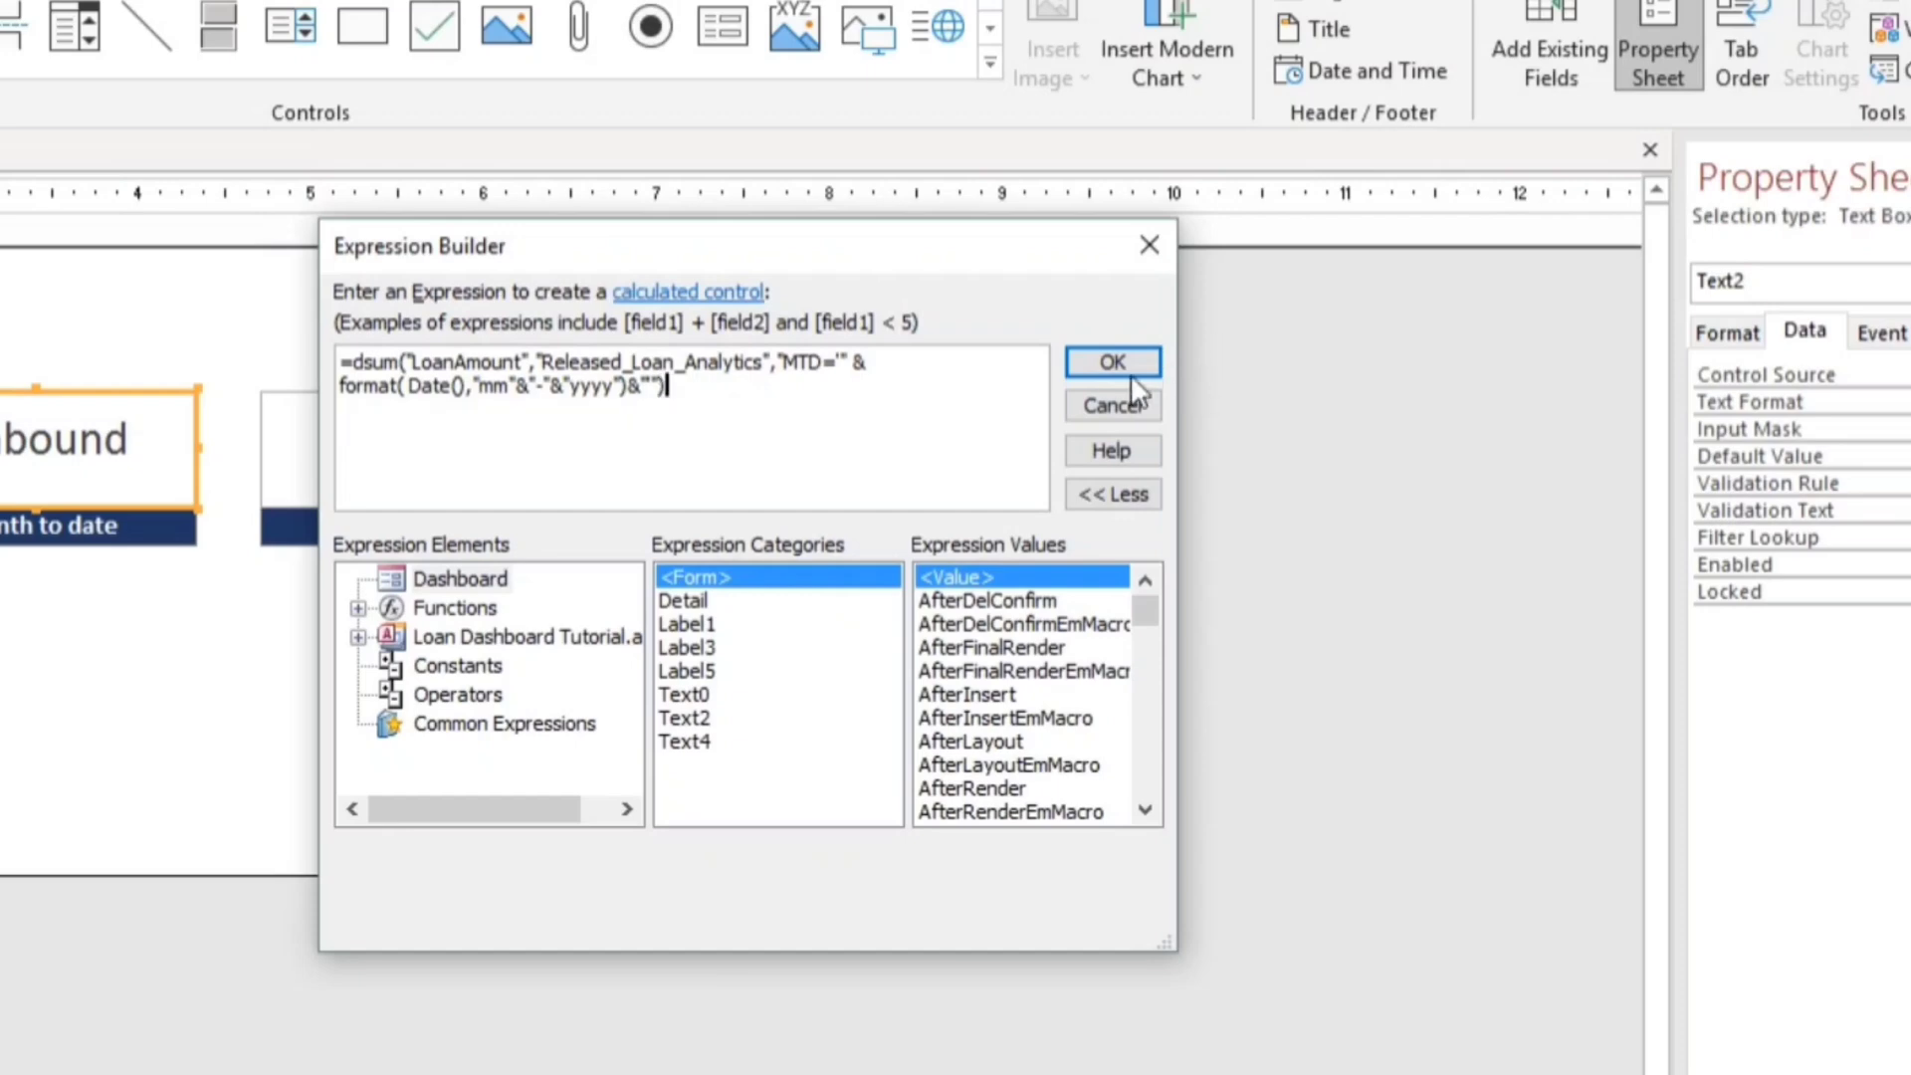
pyautogui.click(1097, 364)
pyautogui.click(1017, 699)
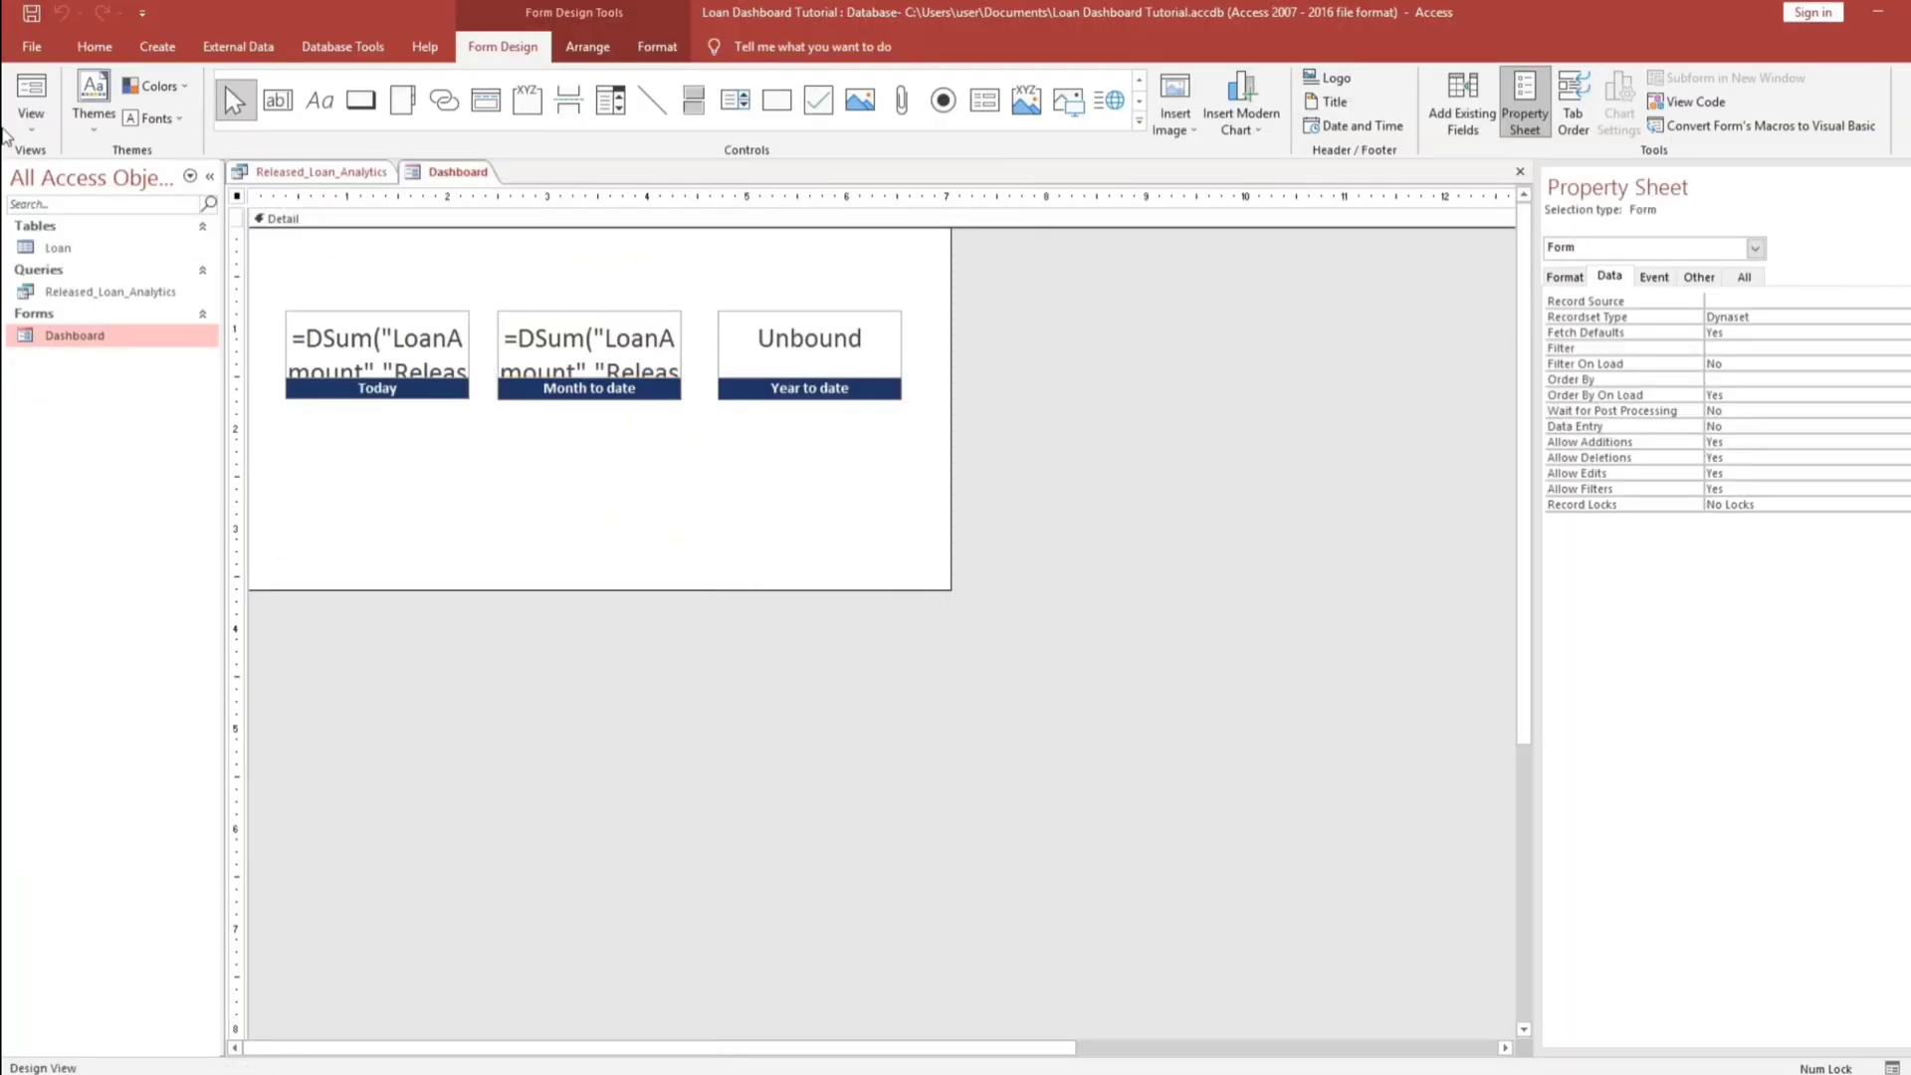
pyautogui.click(33, 92)
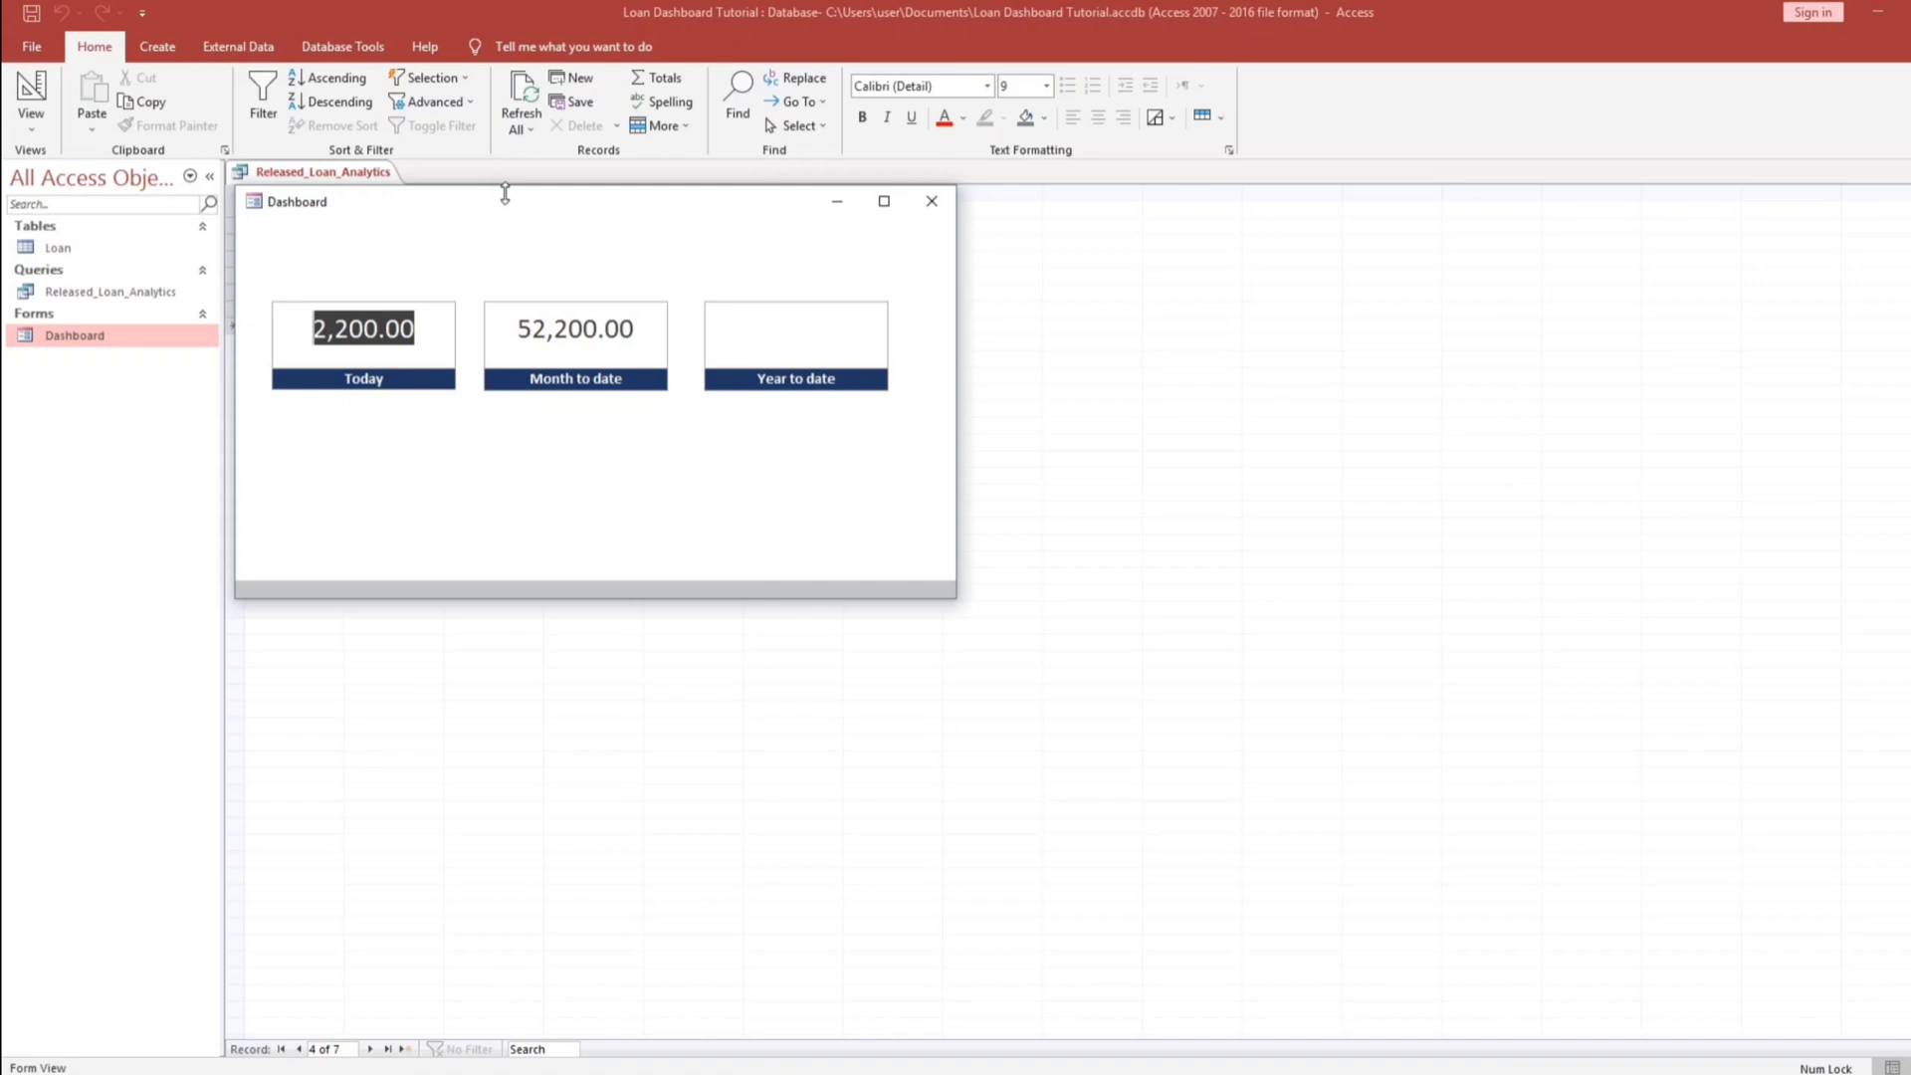
pyautogui.moveTo(500, 204); pyautogui.dragTo(524, 416)
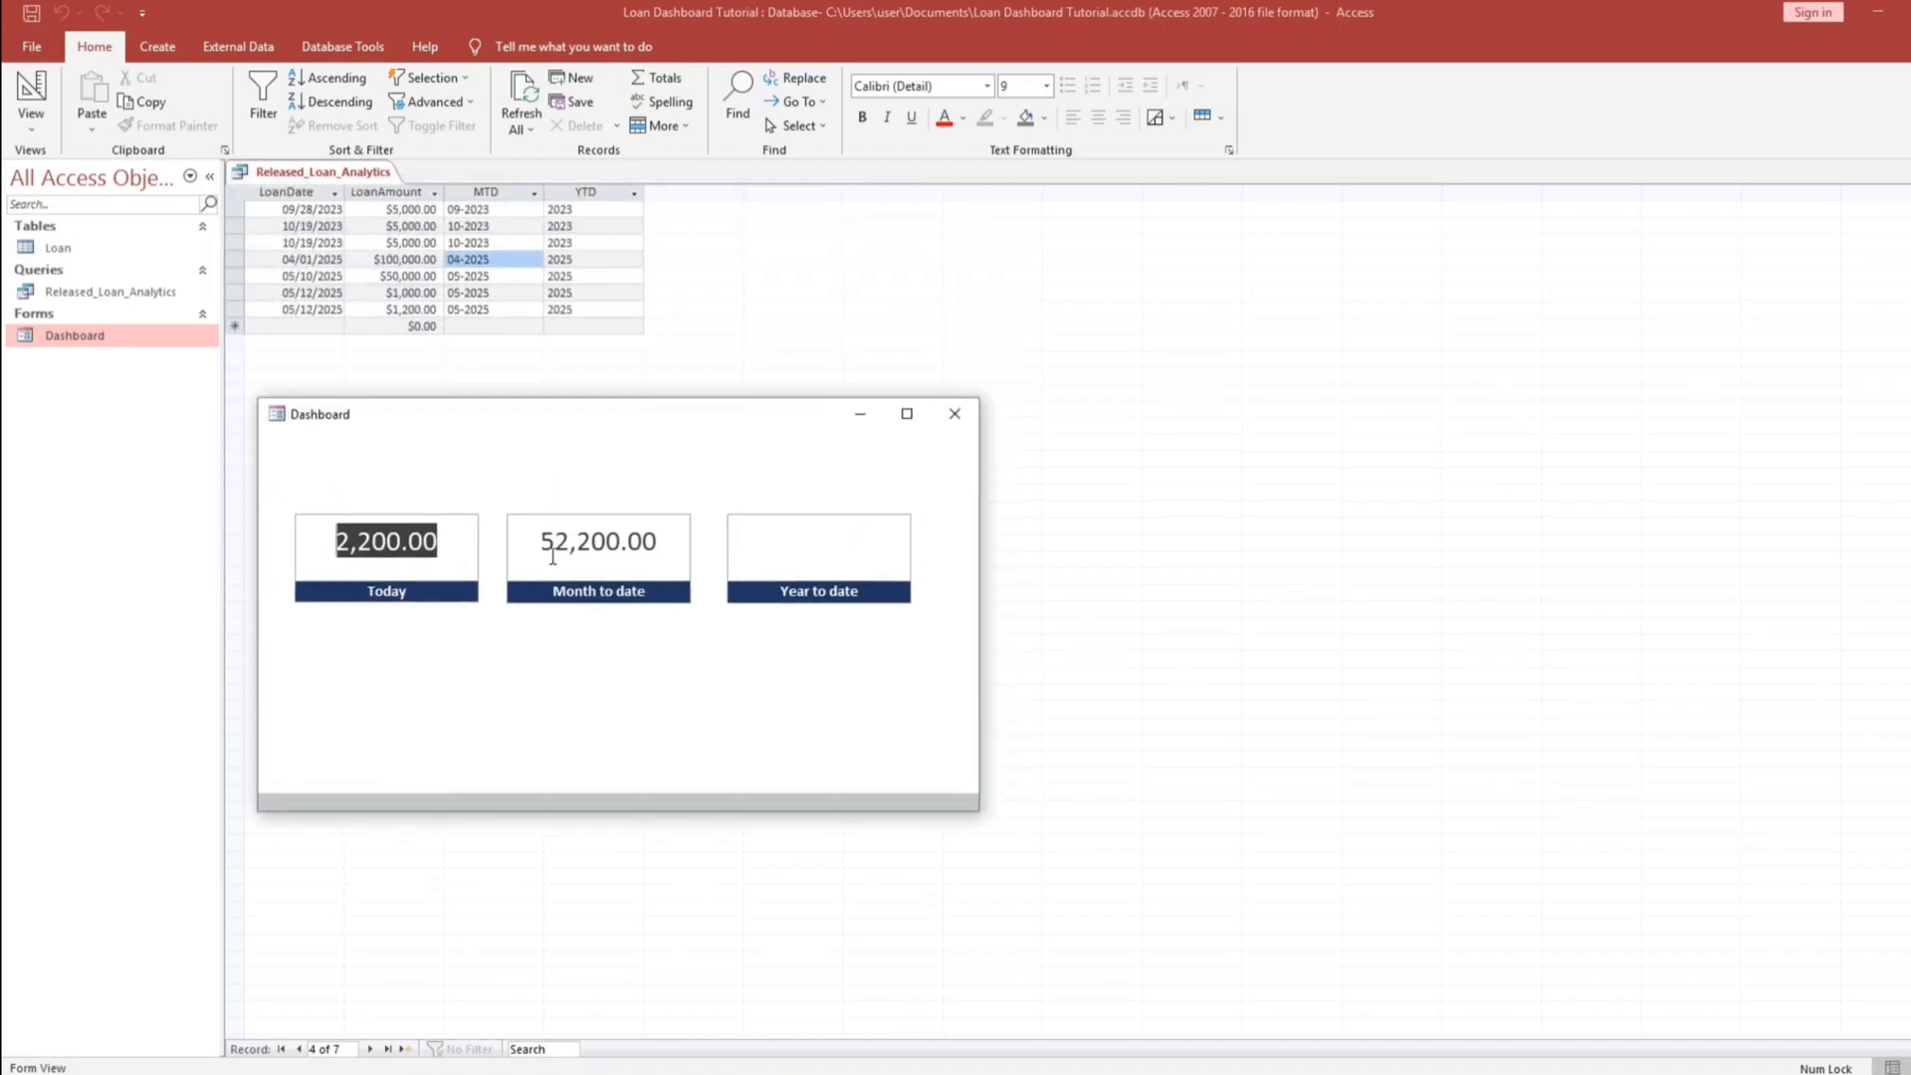
pyautogui.click(771, 556)
pyautogui.rightClick(743, 473)
# - Enter =dsum("LoanAmount","Released_Loan_Analytics","YTD='" & Format(Date(),"yyyy") & "'") for the Year to date box
pyautogui.click(782, 539)
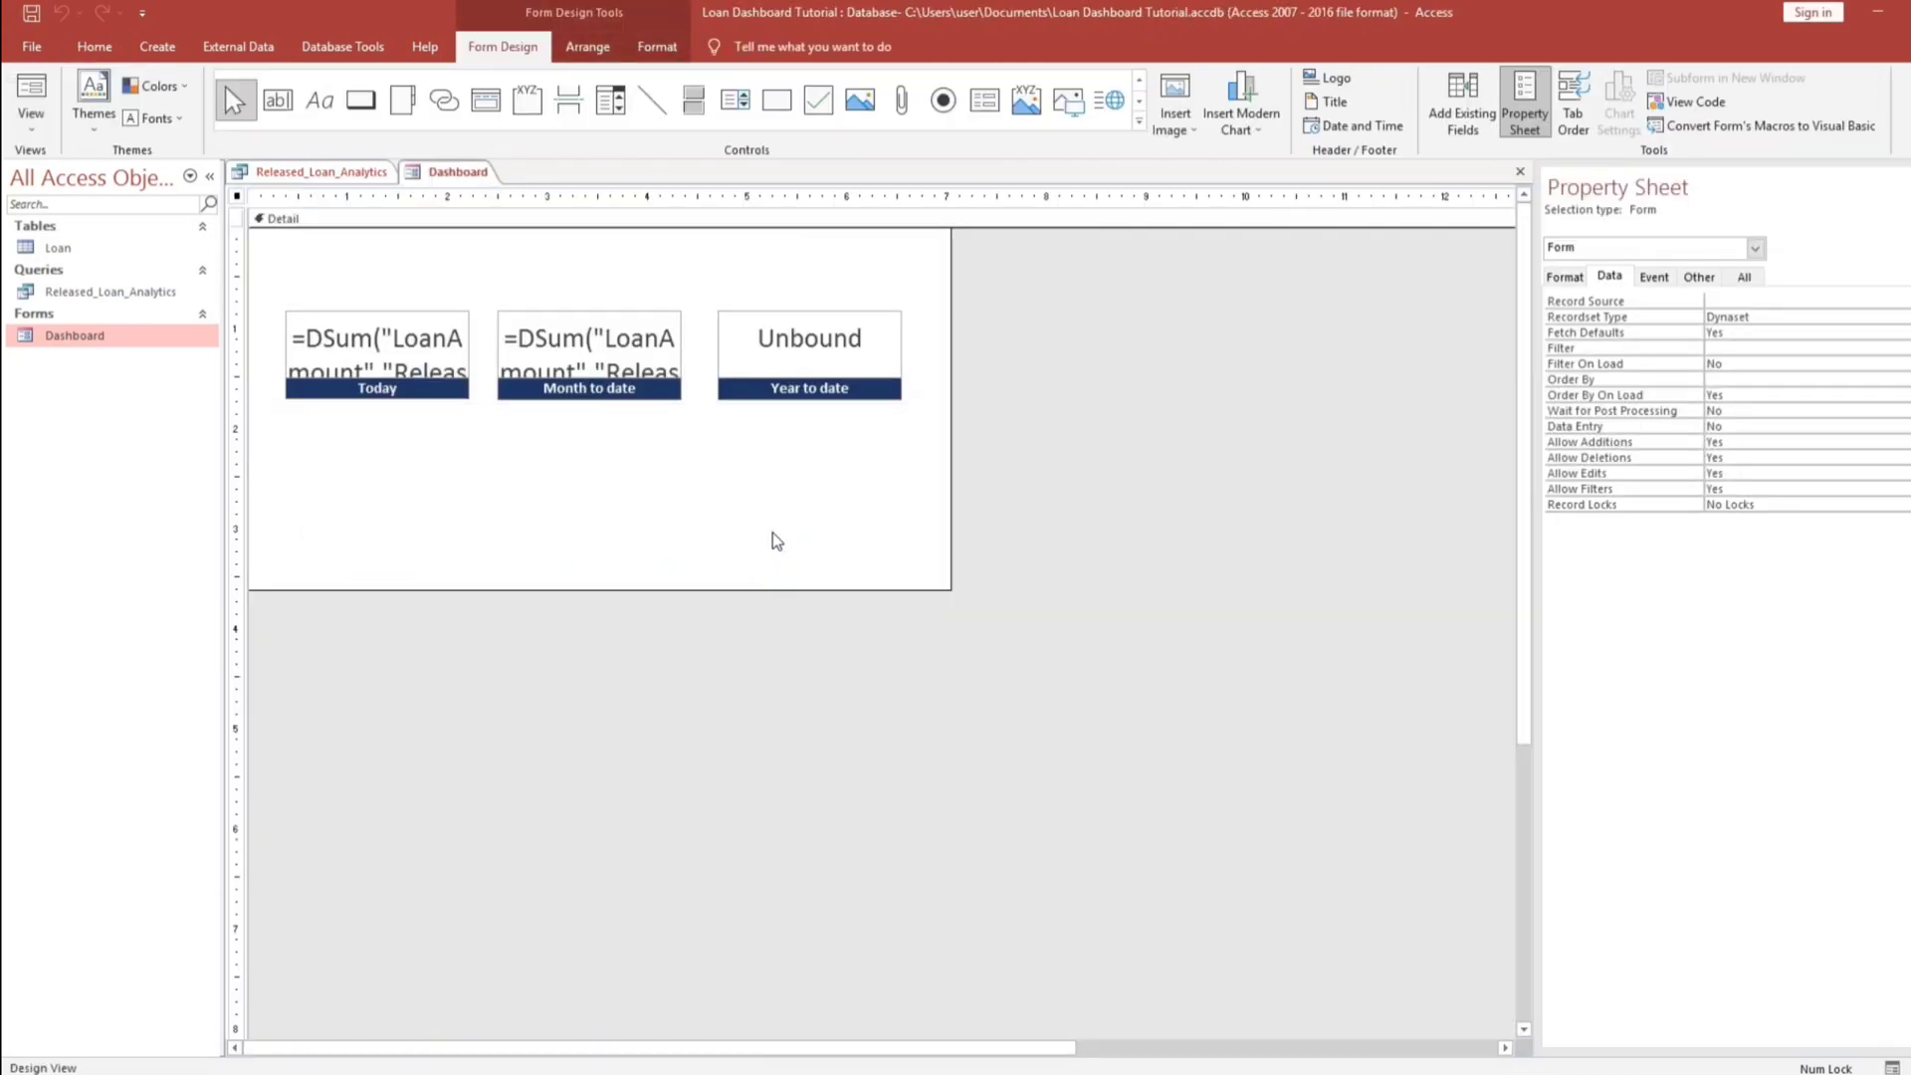
pyautogui.click(766, 341)
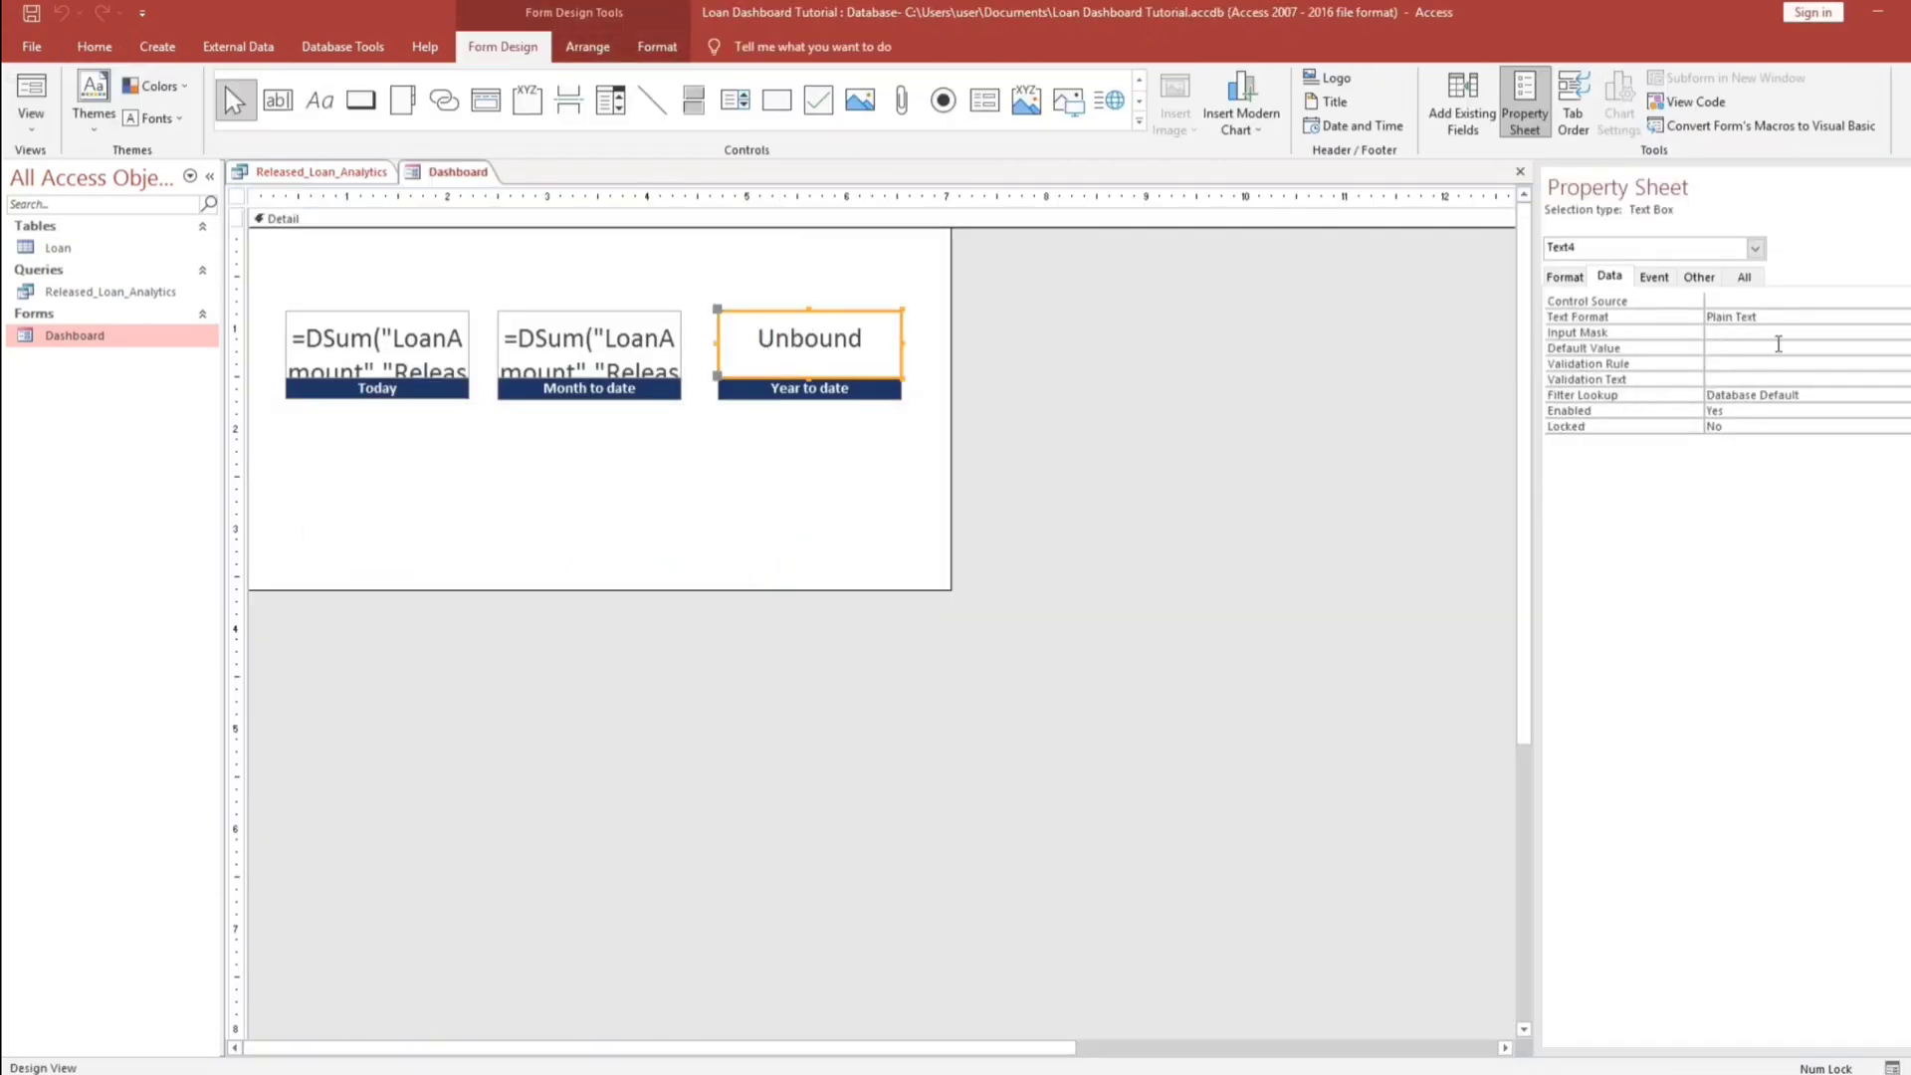
pyautogui.hotkey('ctrl', 'F2')
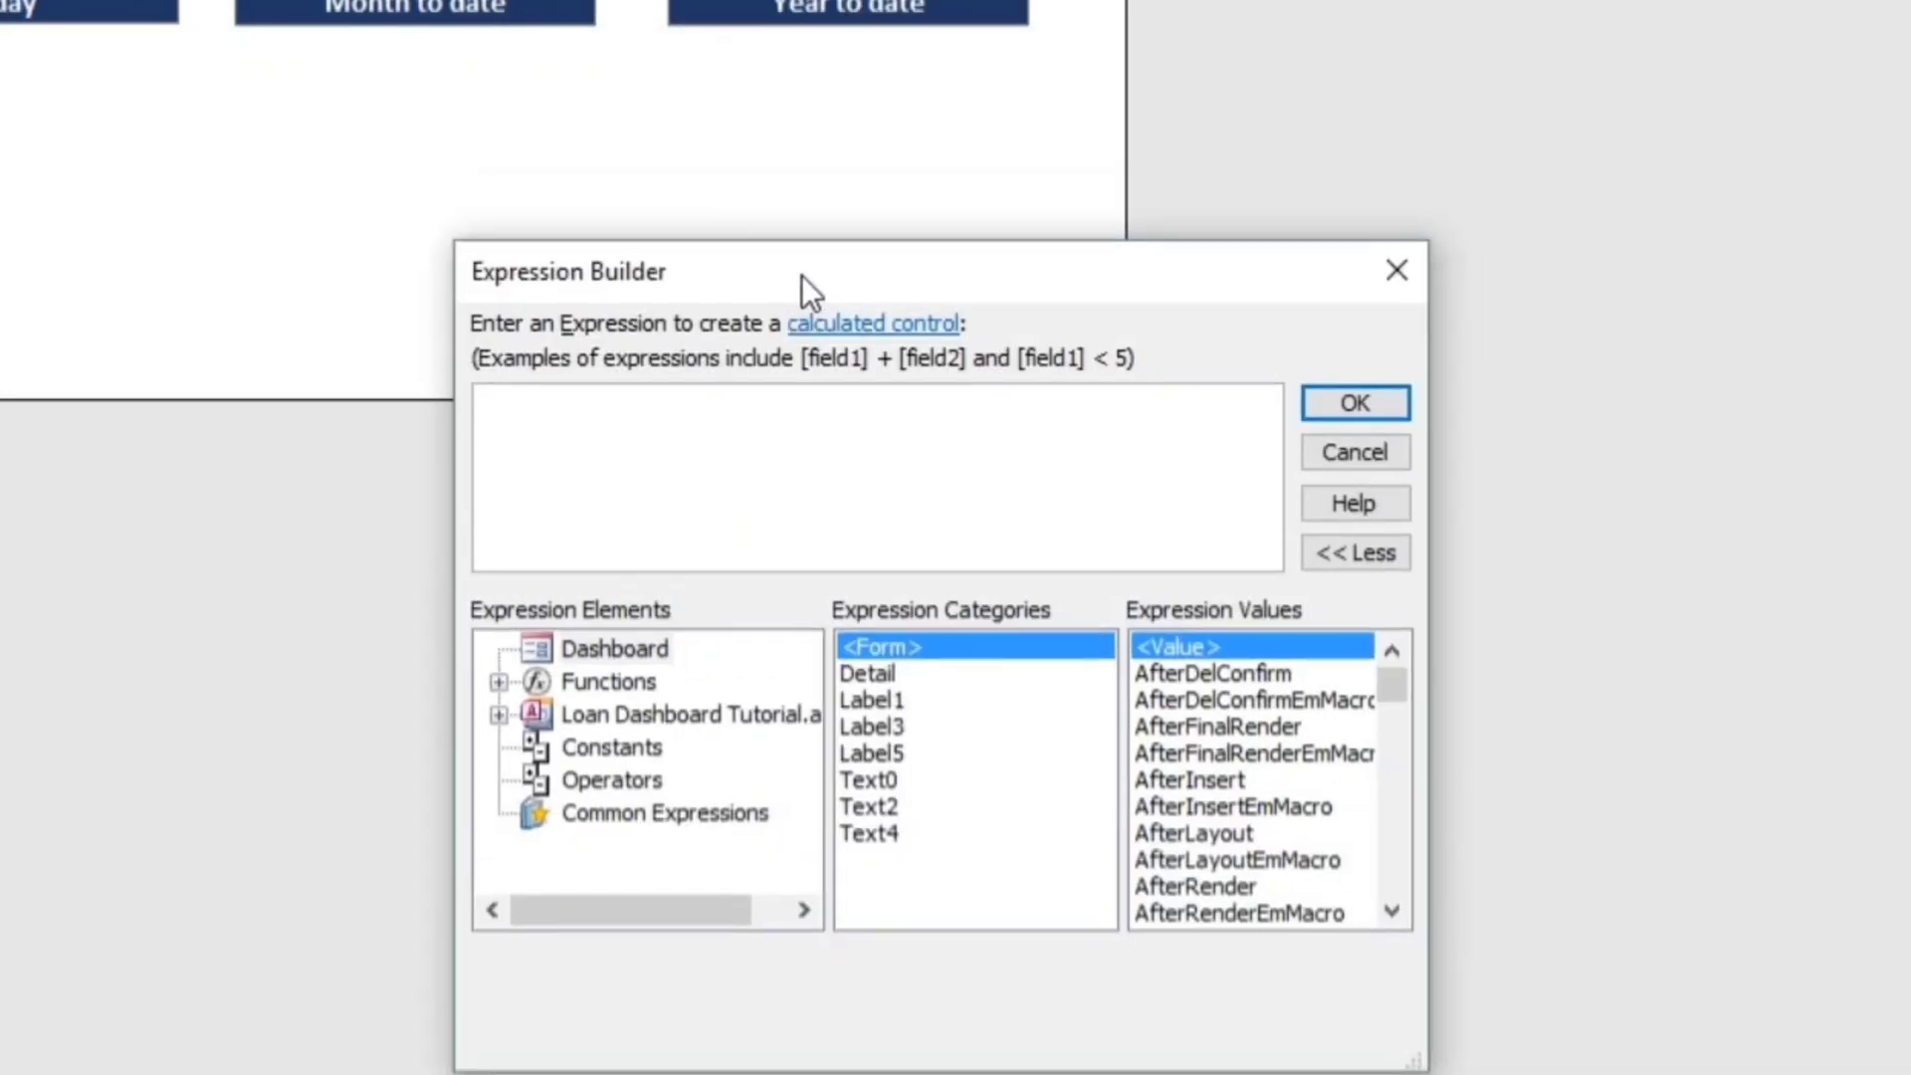
pyautogui.write('=d')
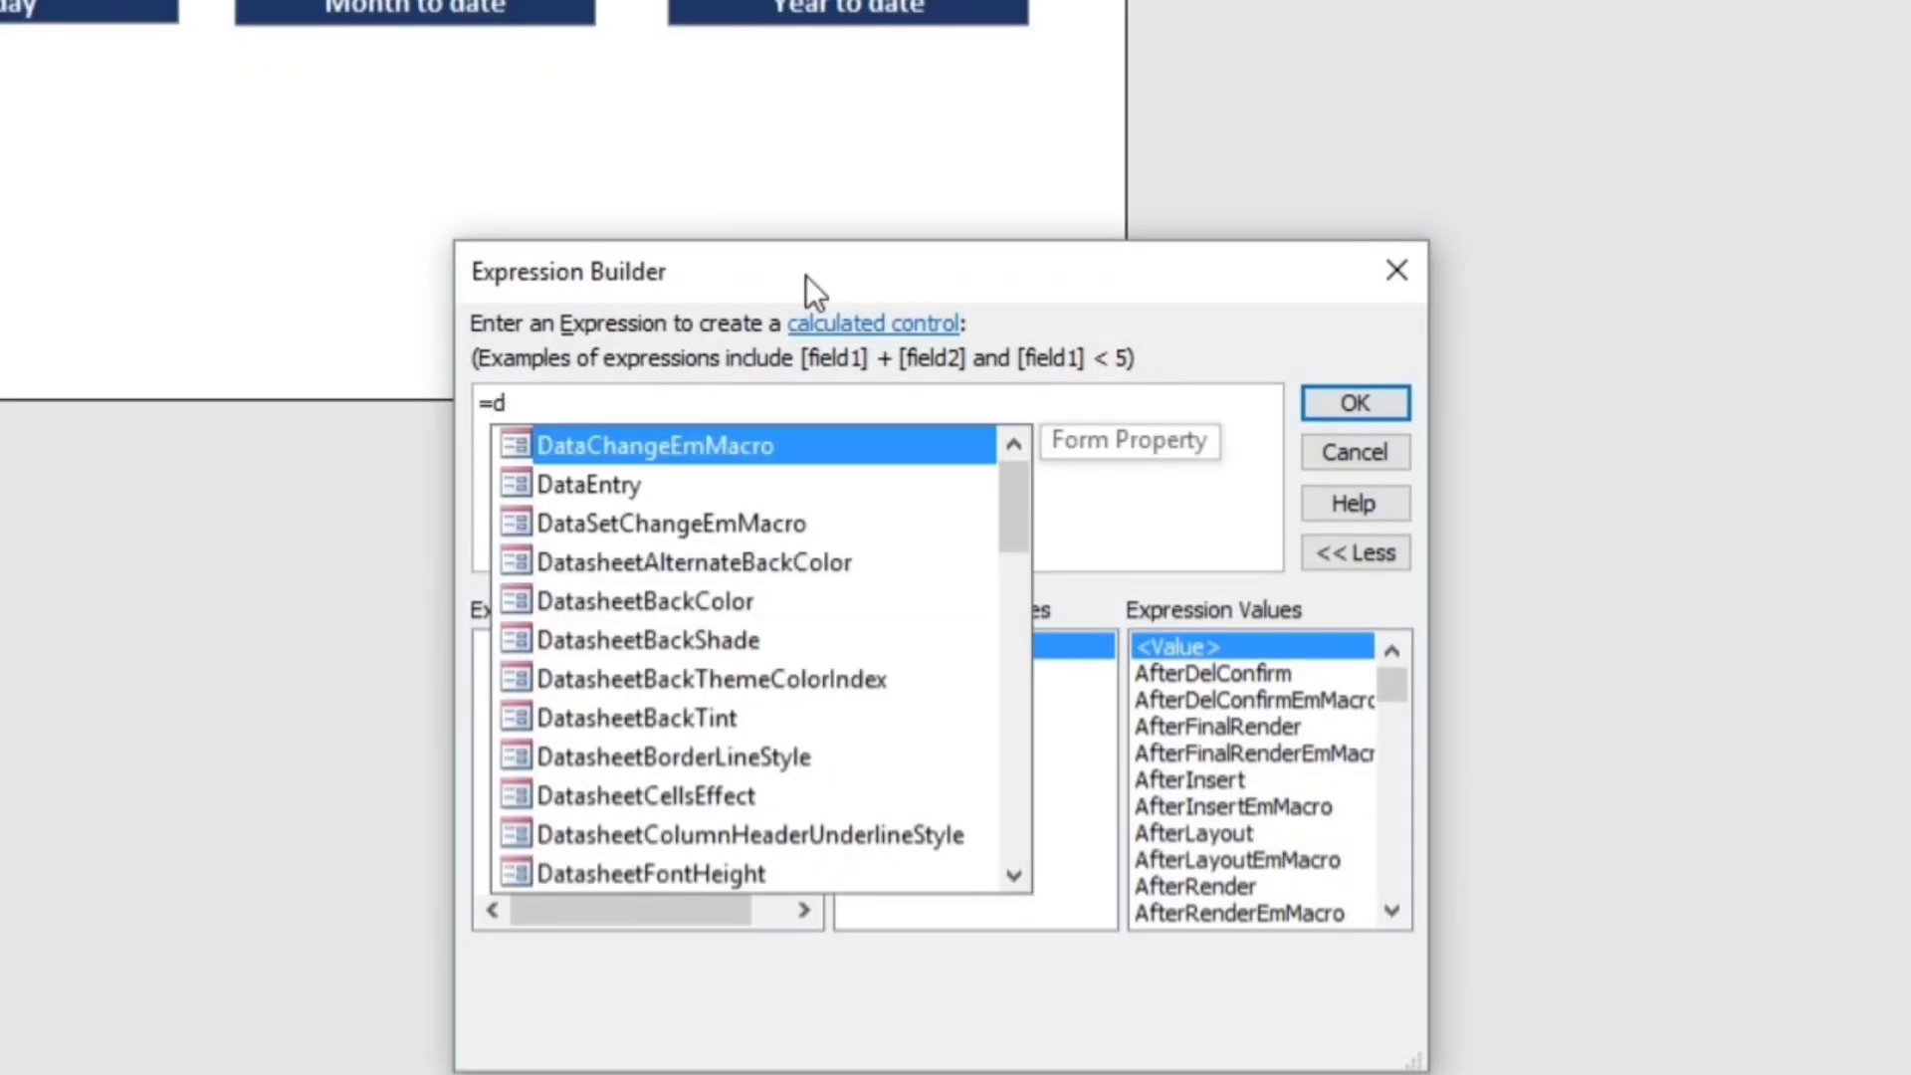
pyautogui.write('sum("')
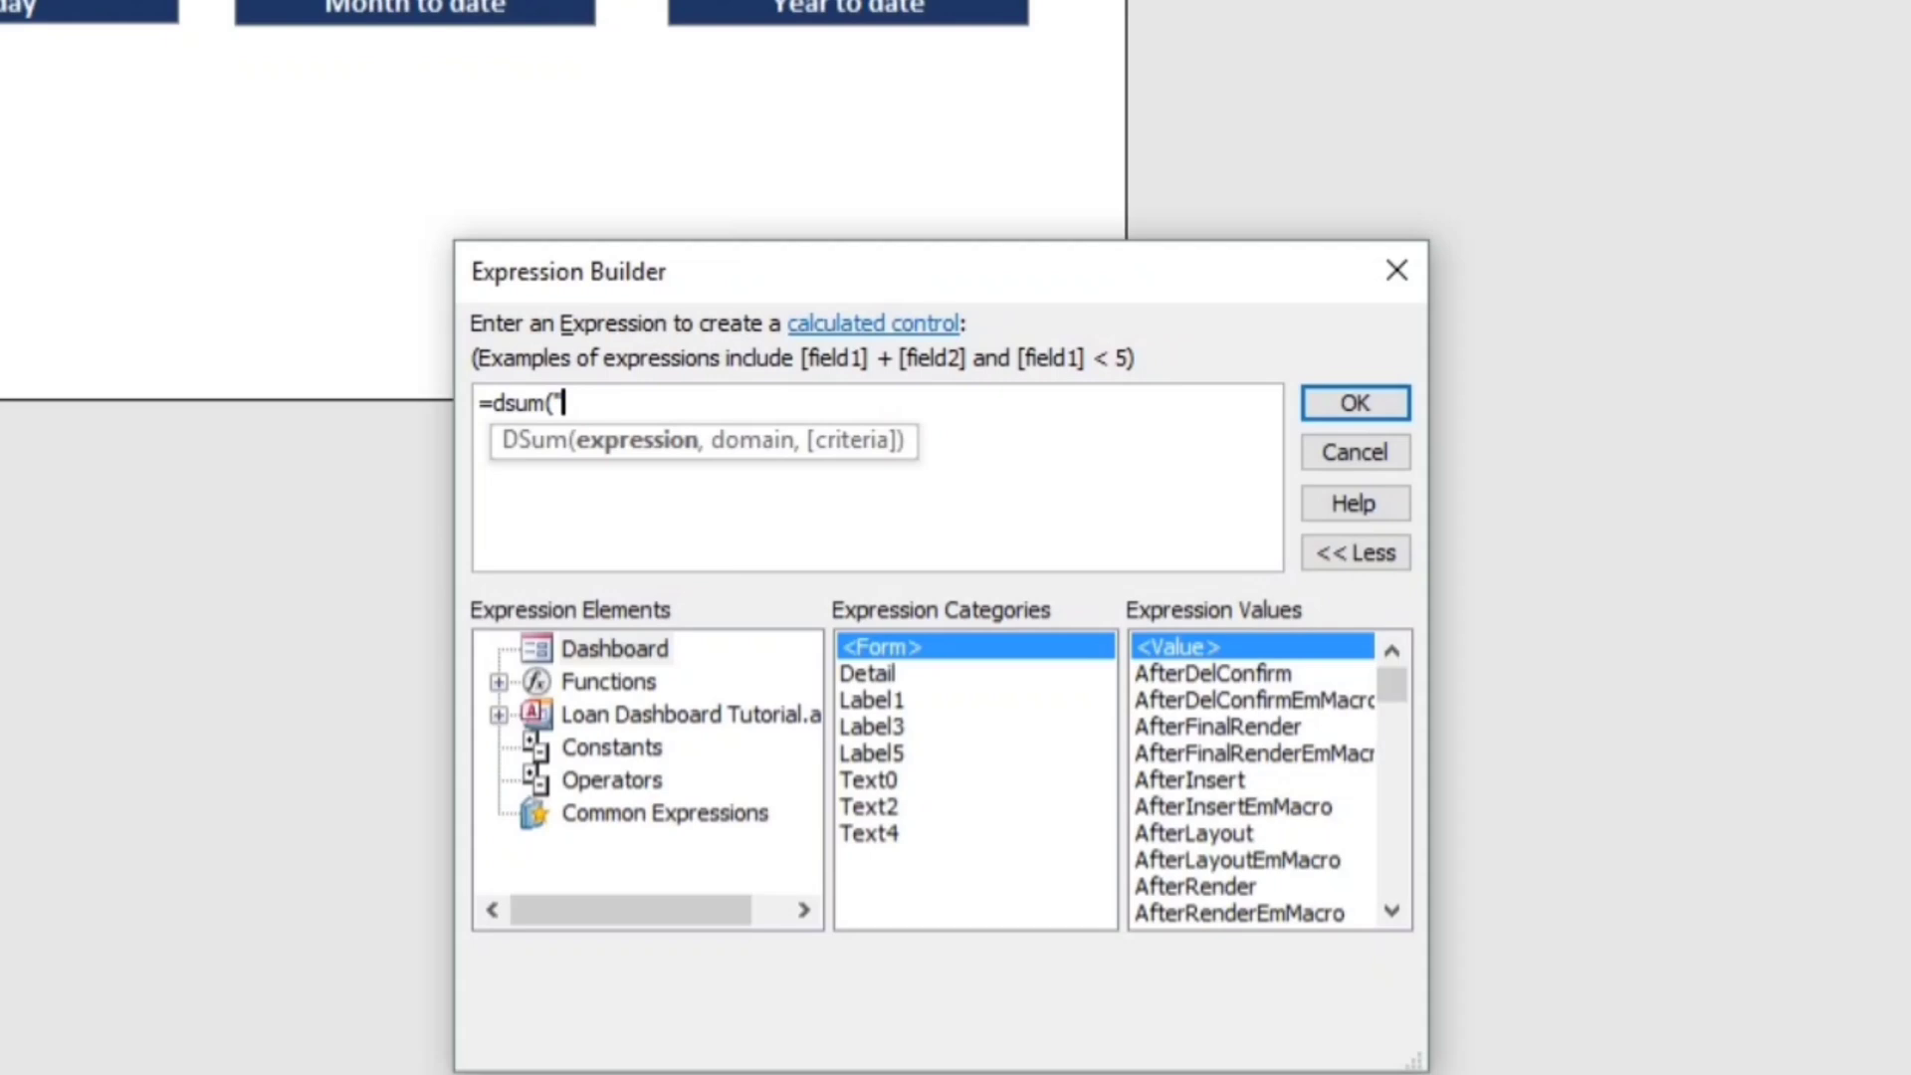
pyautogui.write('LoanAmount","')
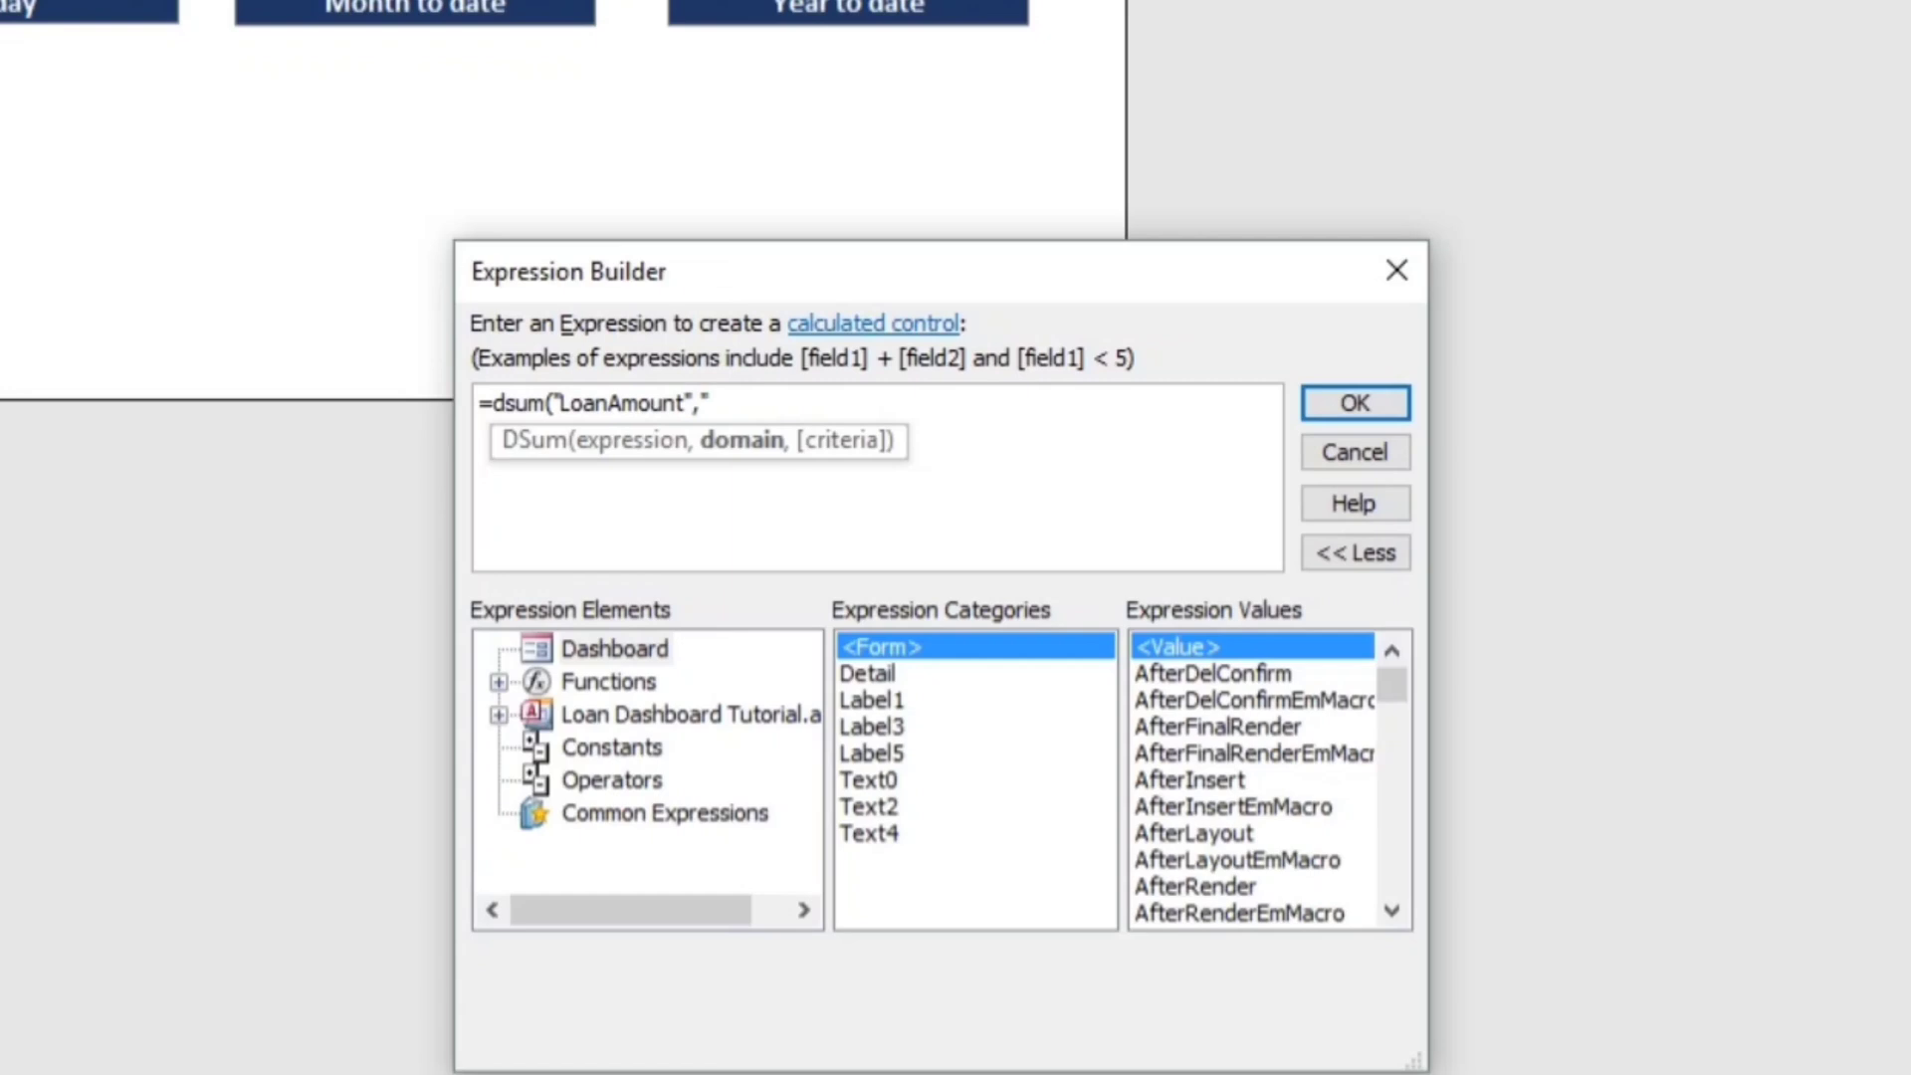
pyautogui.write('Released_Loan')
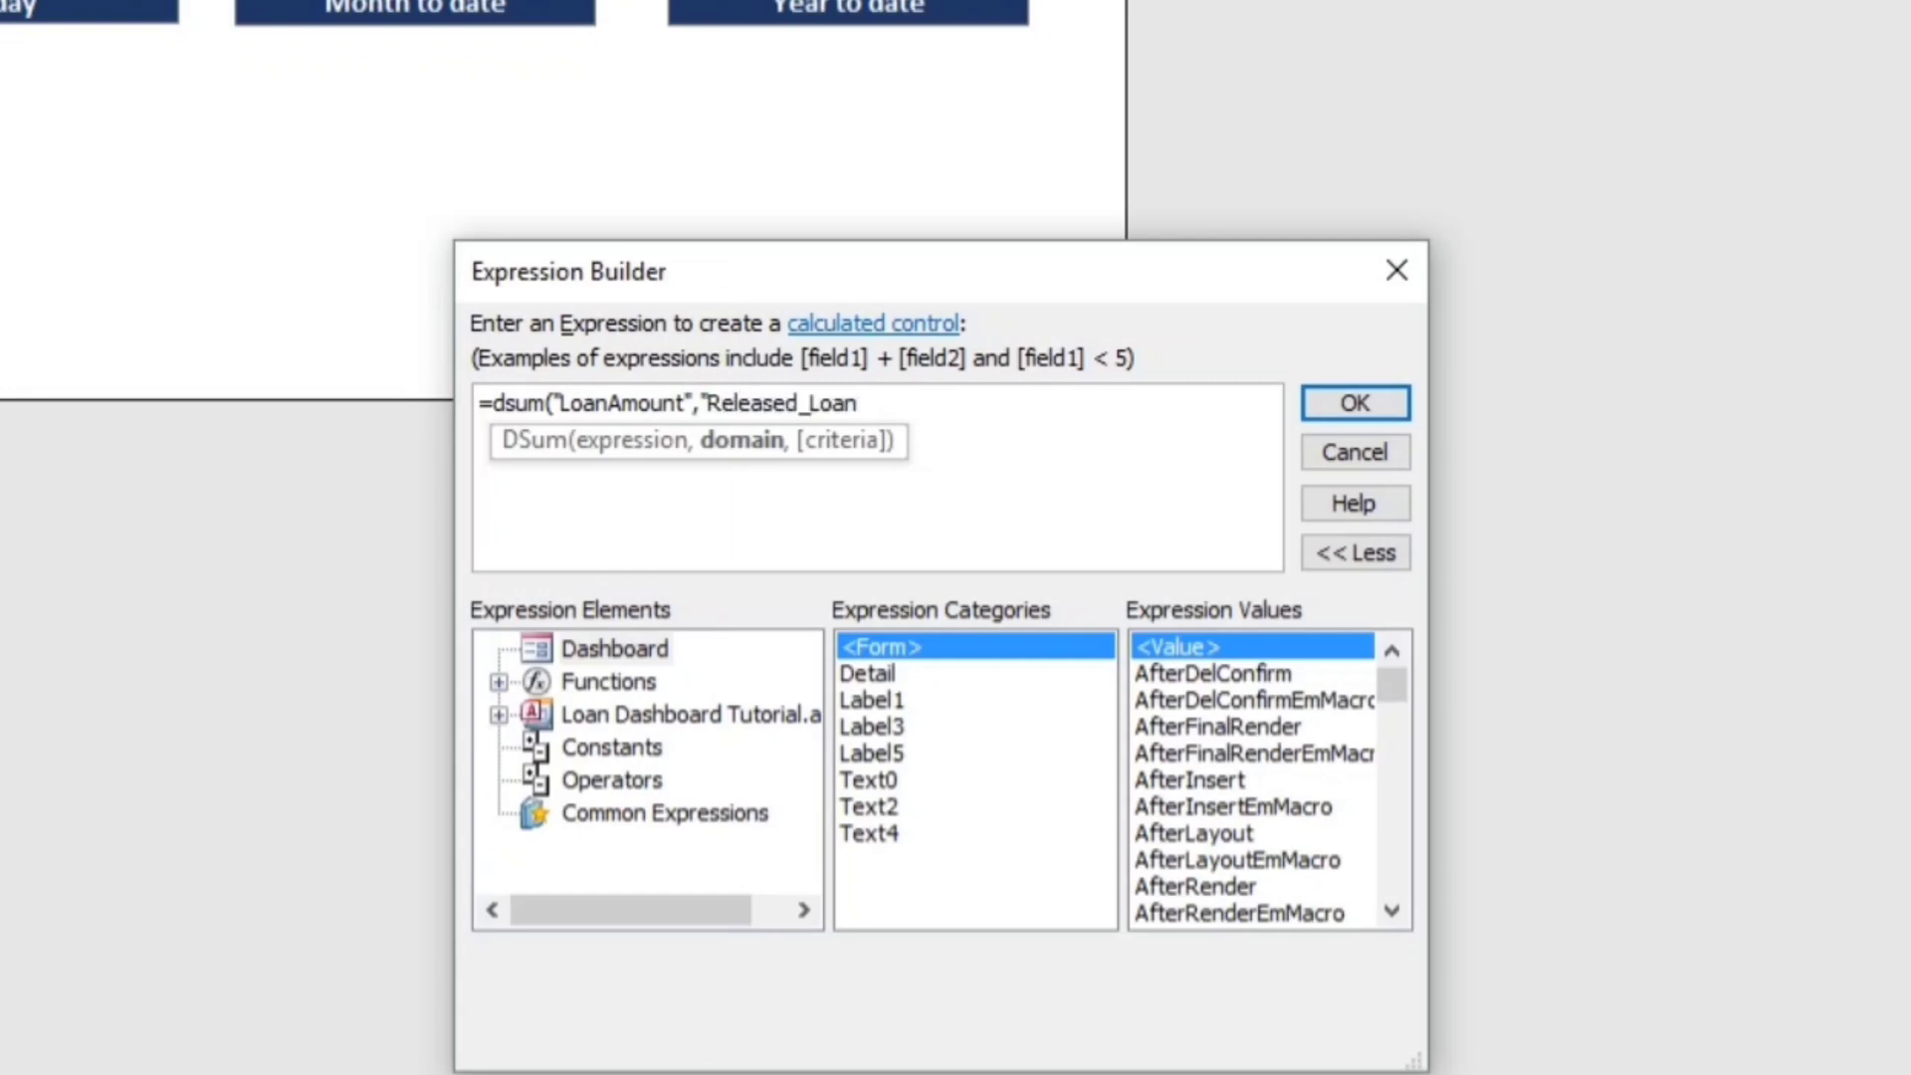
pyautogui.write('_Analytics",')
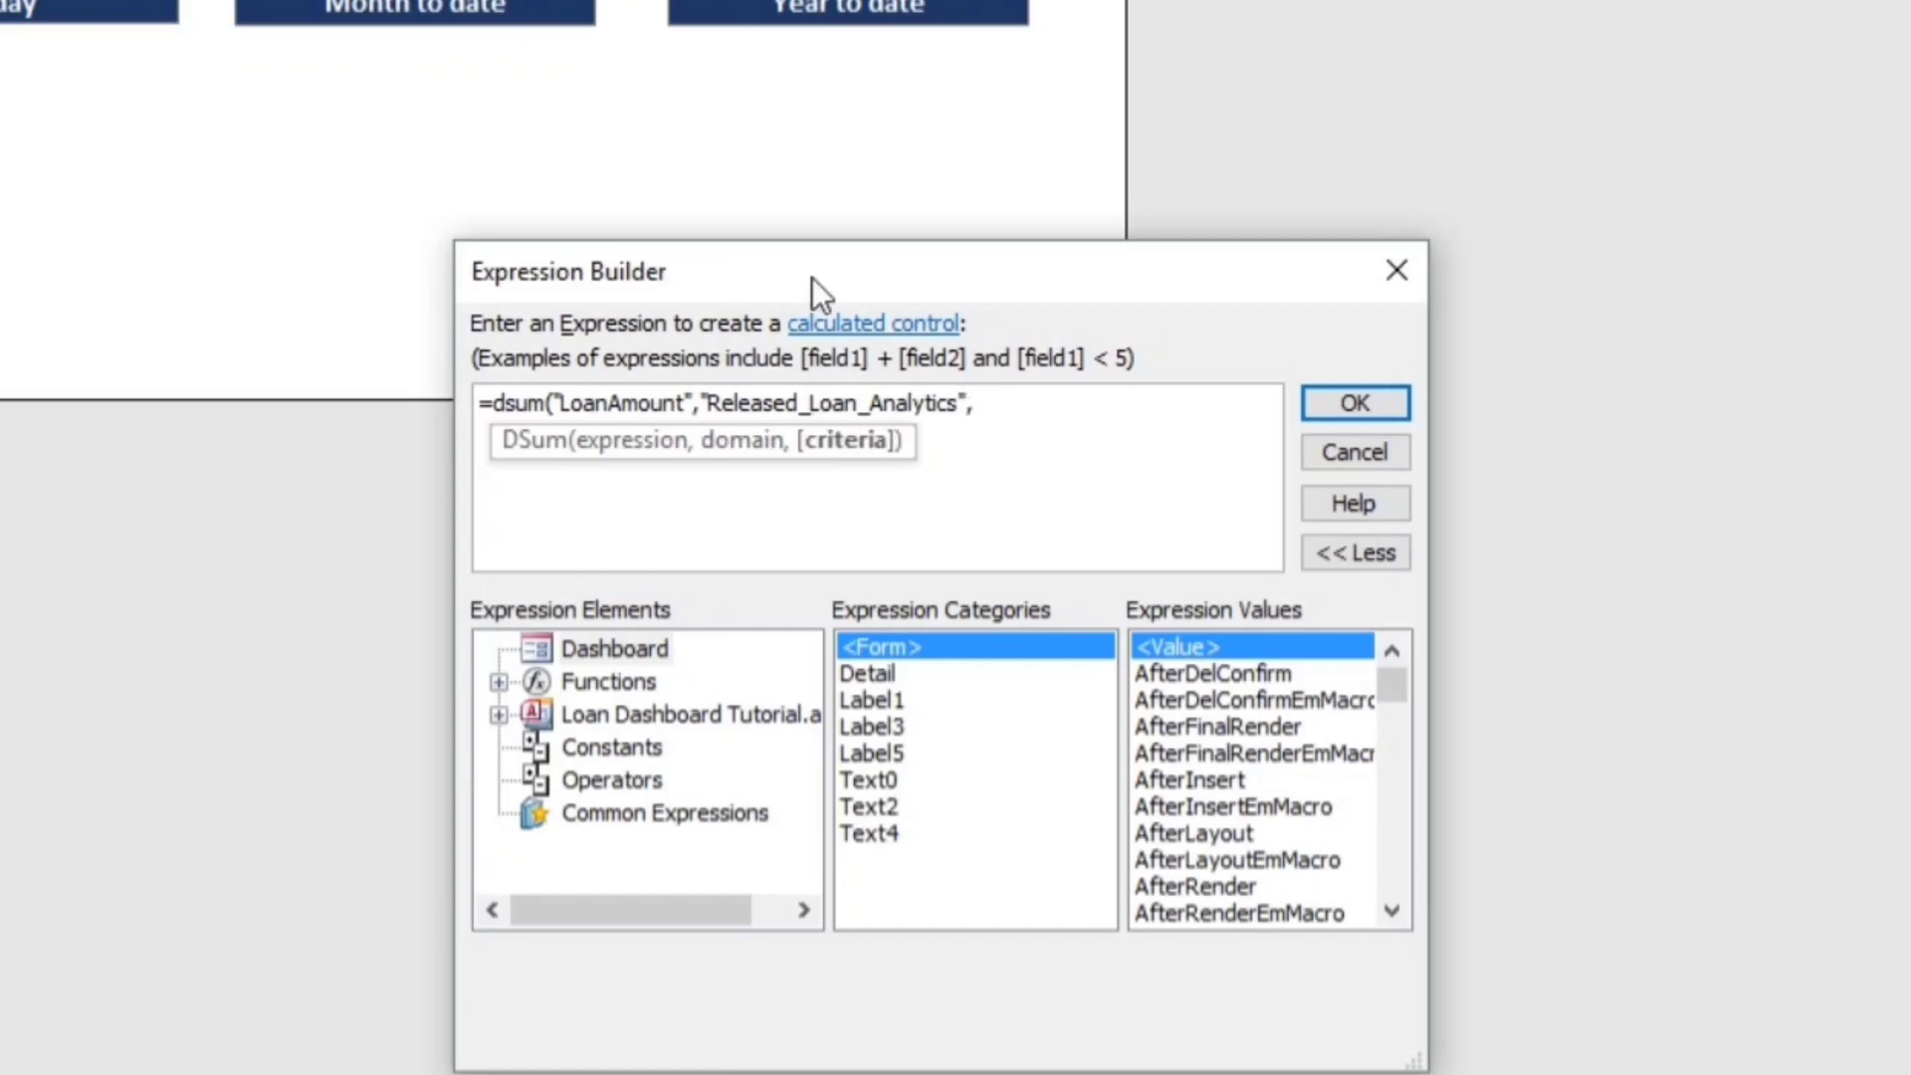
pyautogui.write('"')
pyautogui.write('YTC')
pyautogui.write("='")
pyautogui.write('"')
pyautogui.write(' & ')
pyautogui.write('Fom')
pyautogui.press('BackSpace')
pyautogui.press('BackSpace')
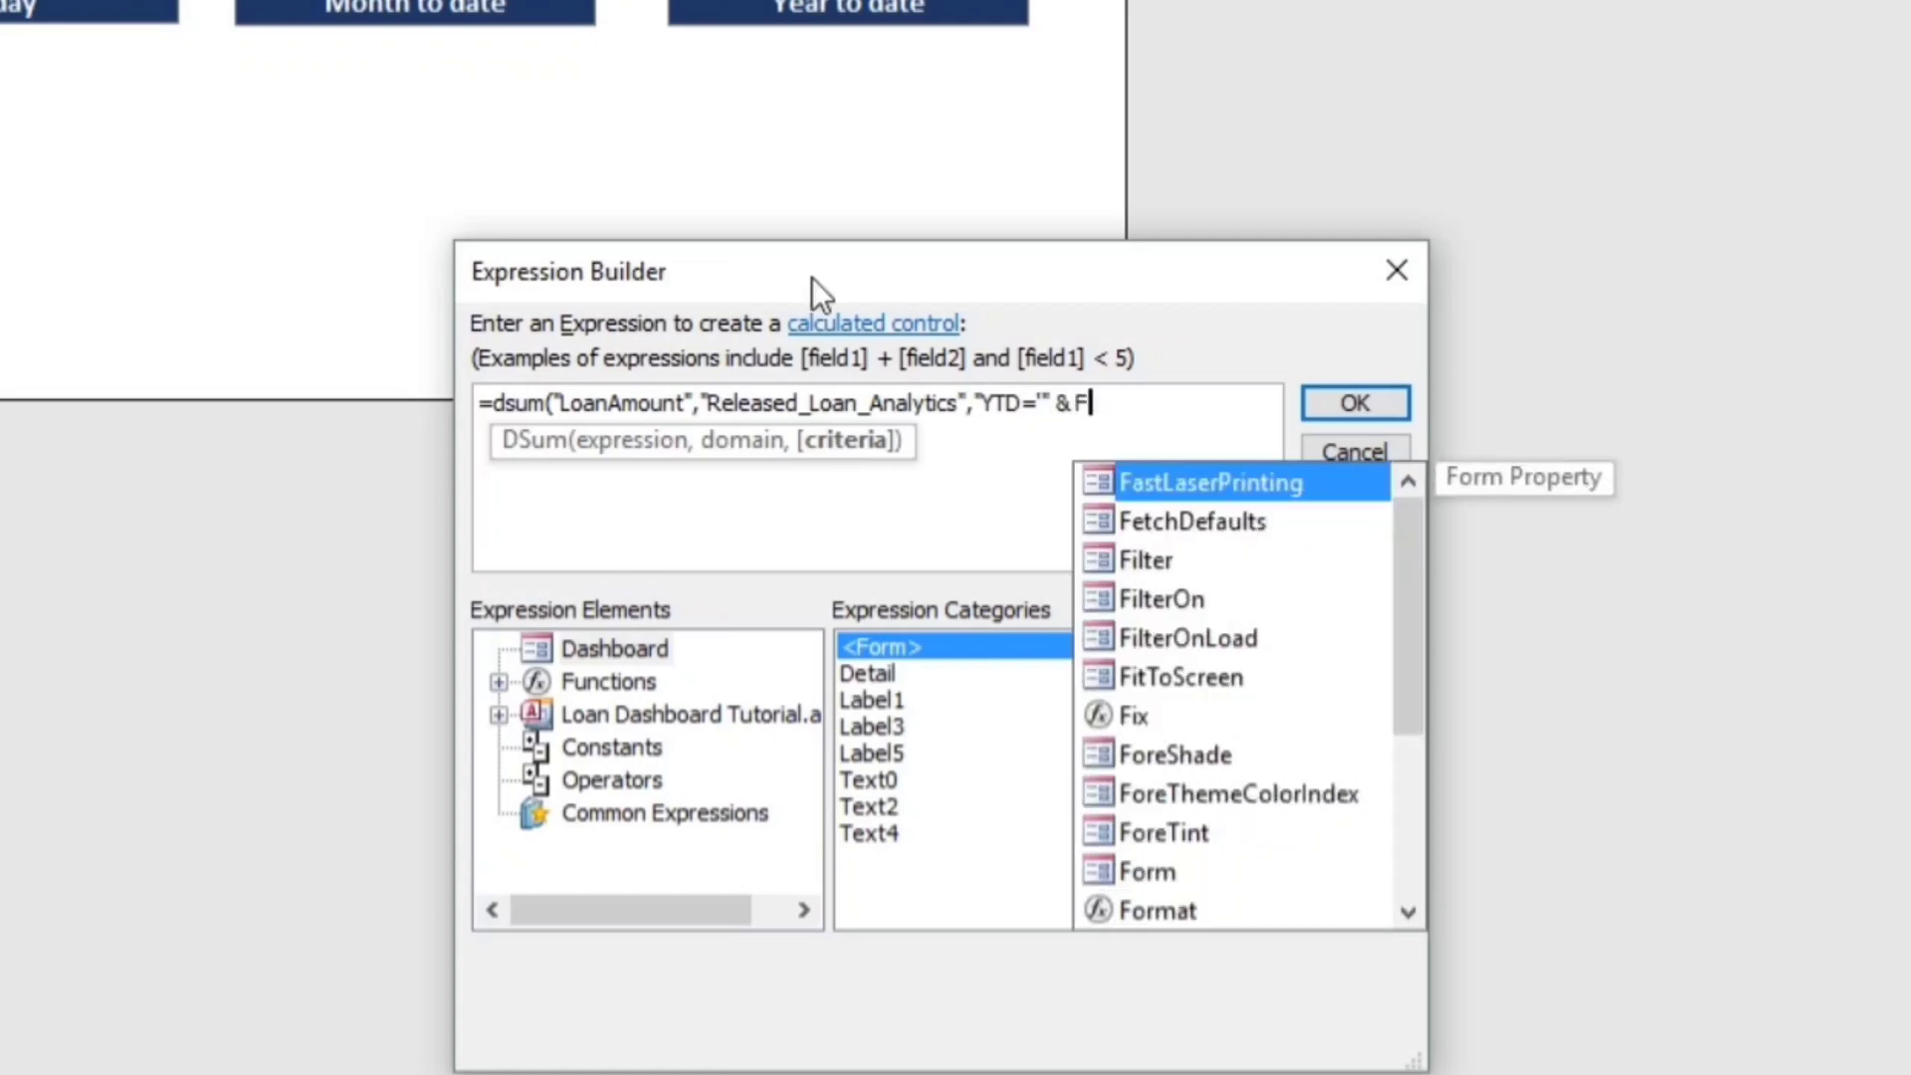
pyautogui.write('ormat(D')
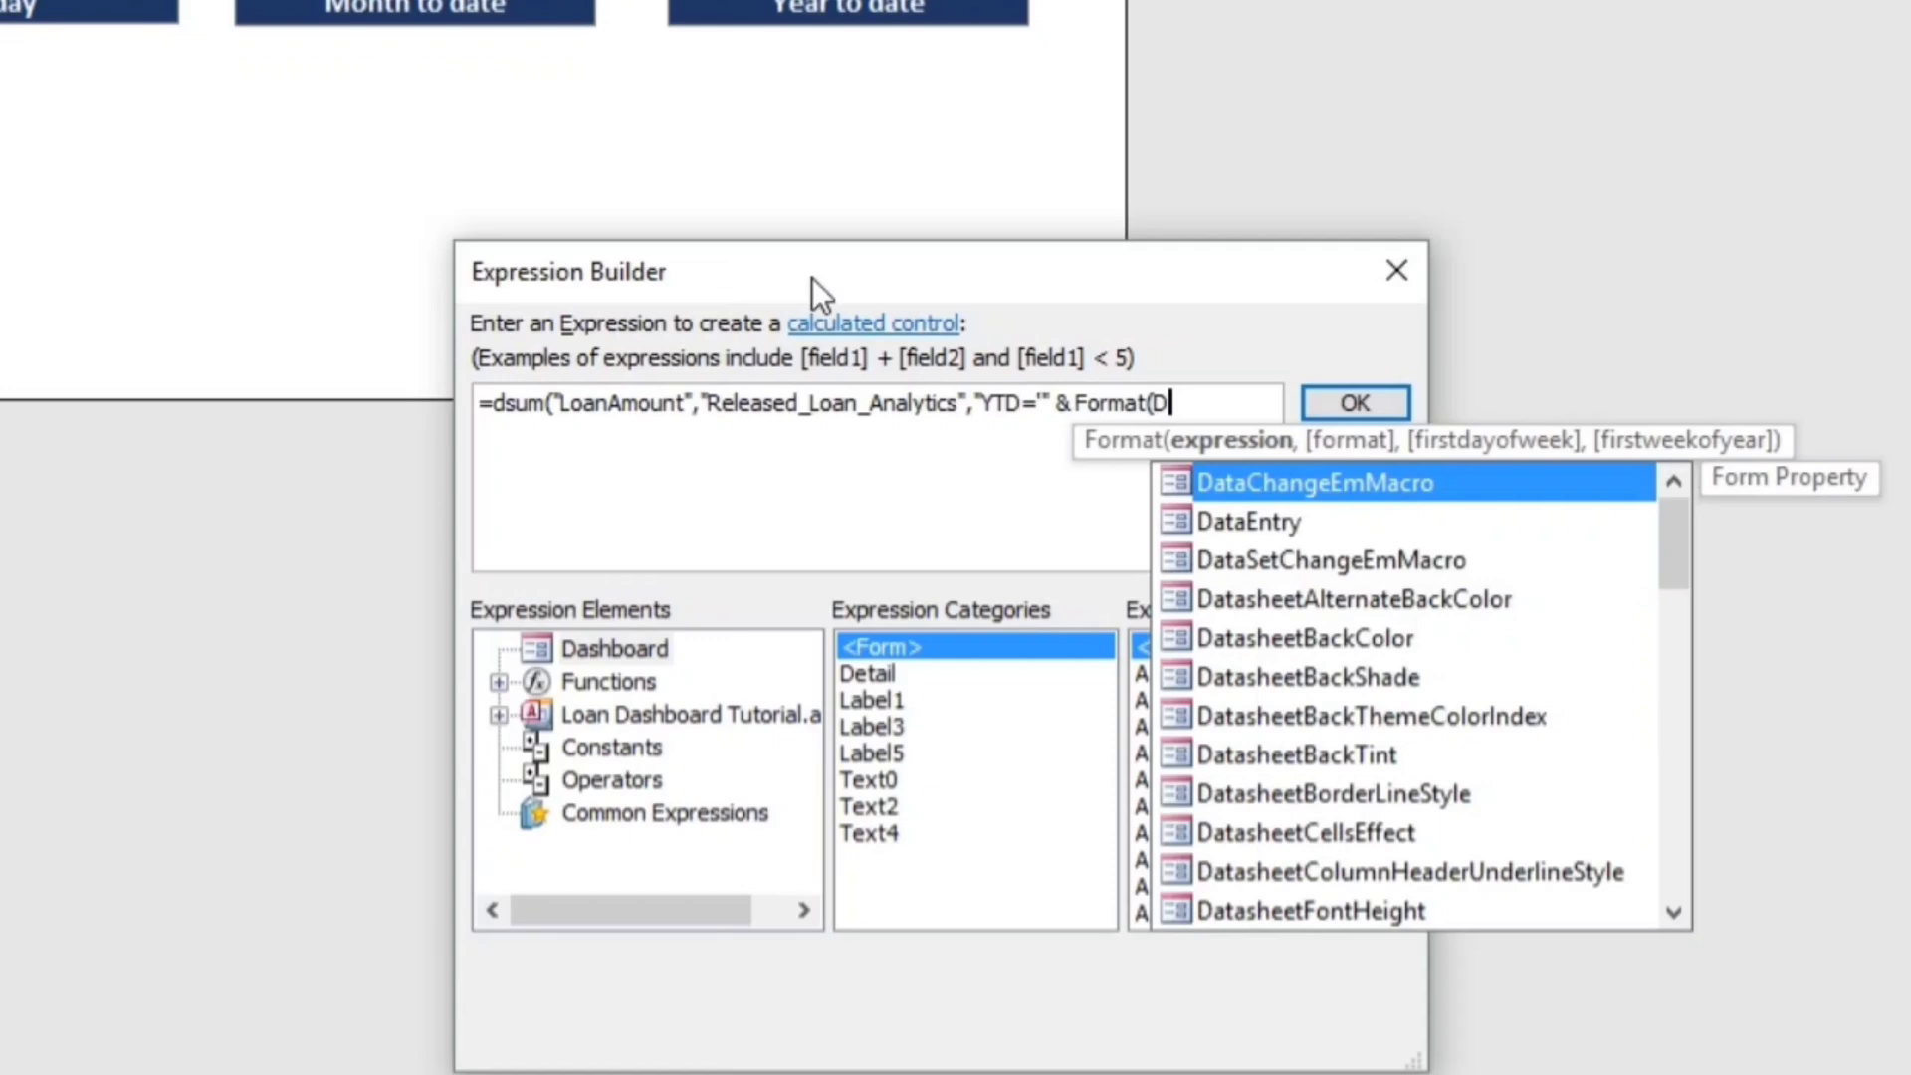
pyautogui.write('ate')
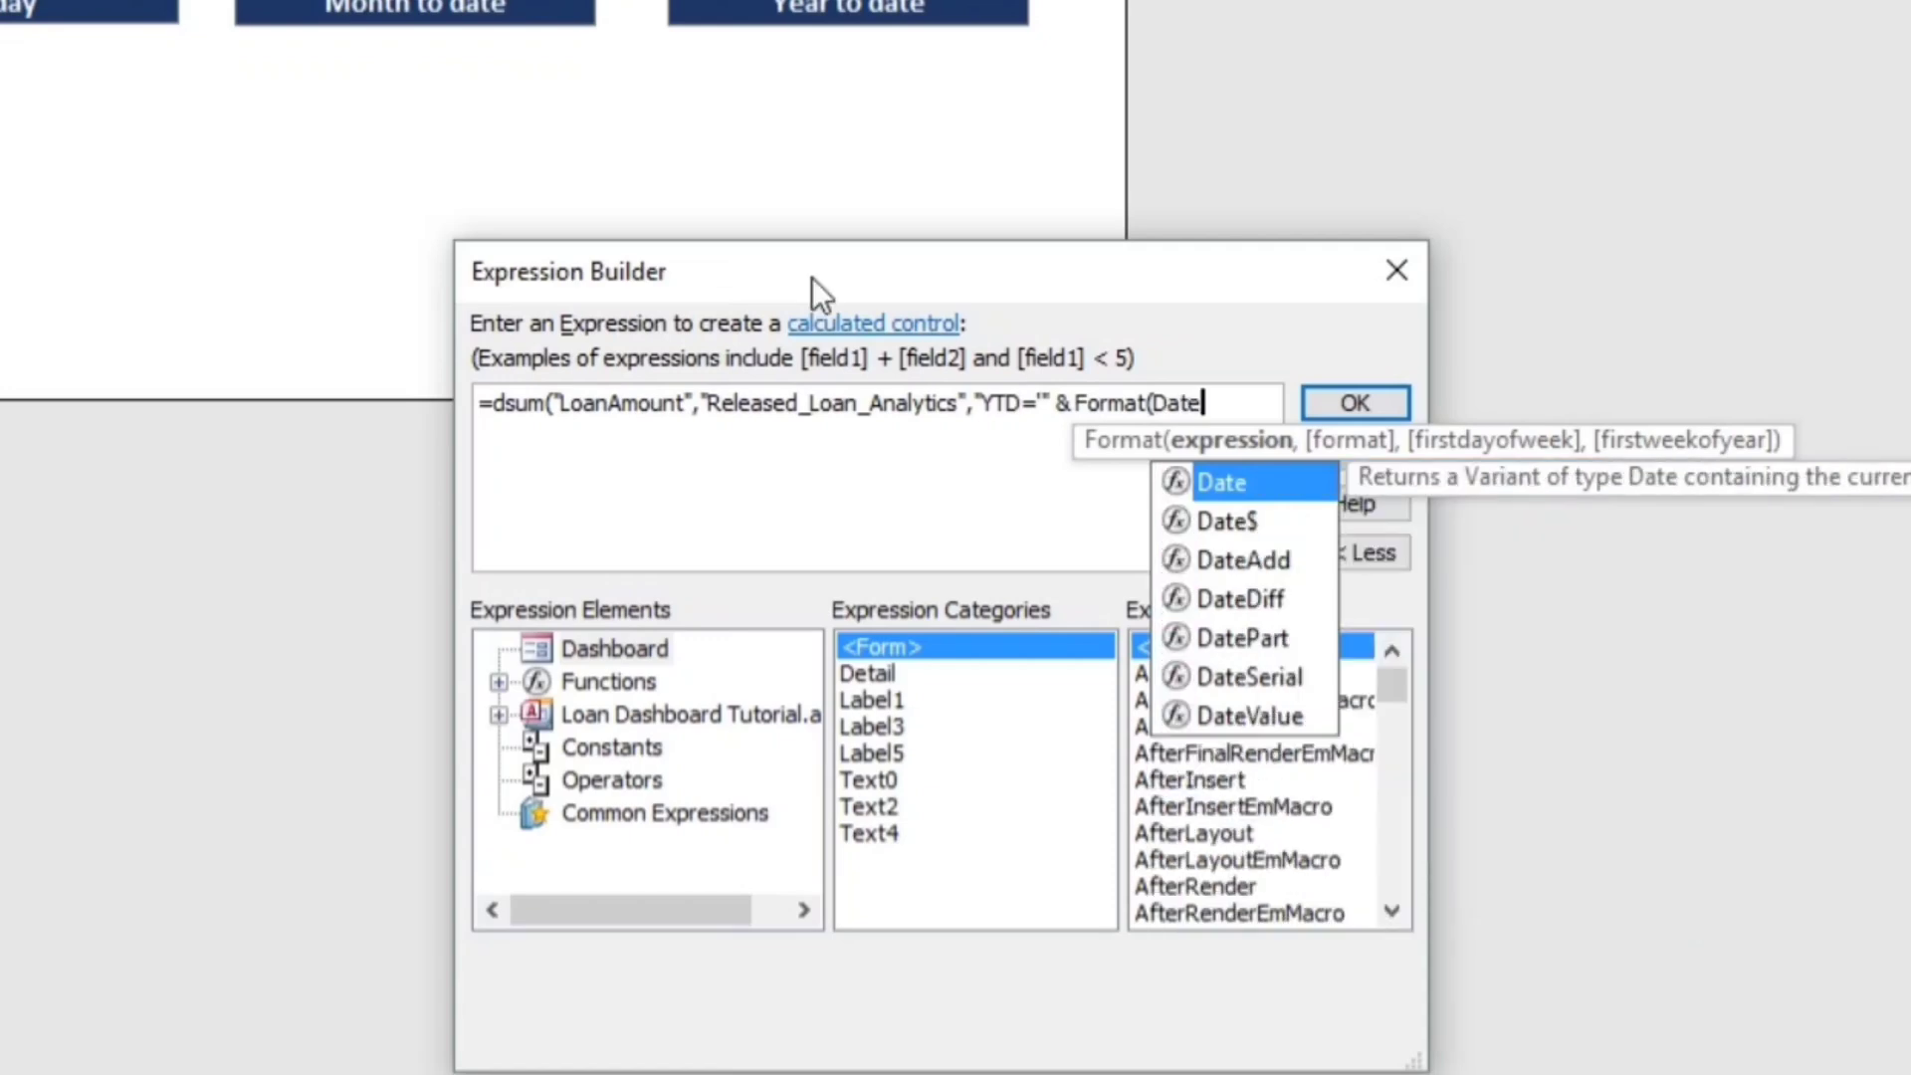
pyautogui.write('(),"')
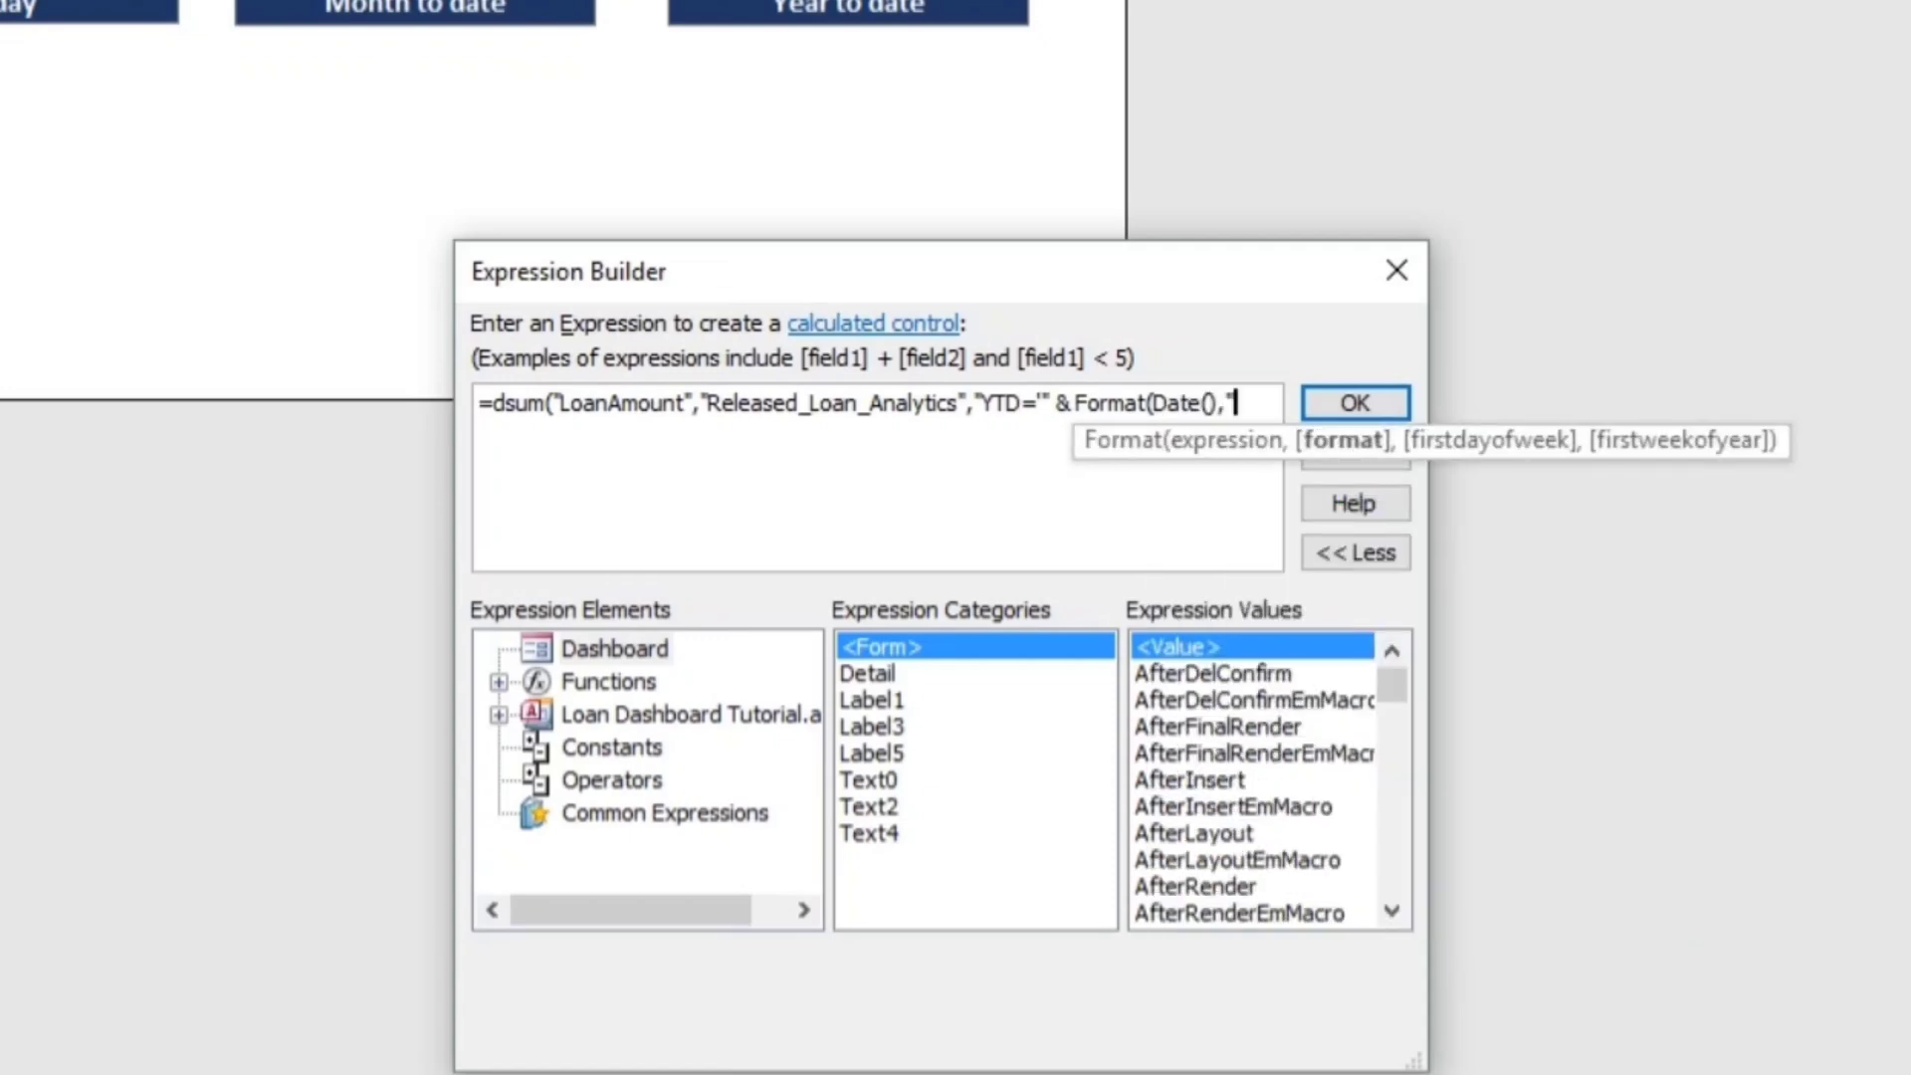
pyautogui.write('yyyy')
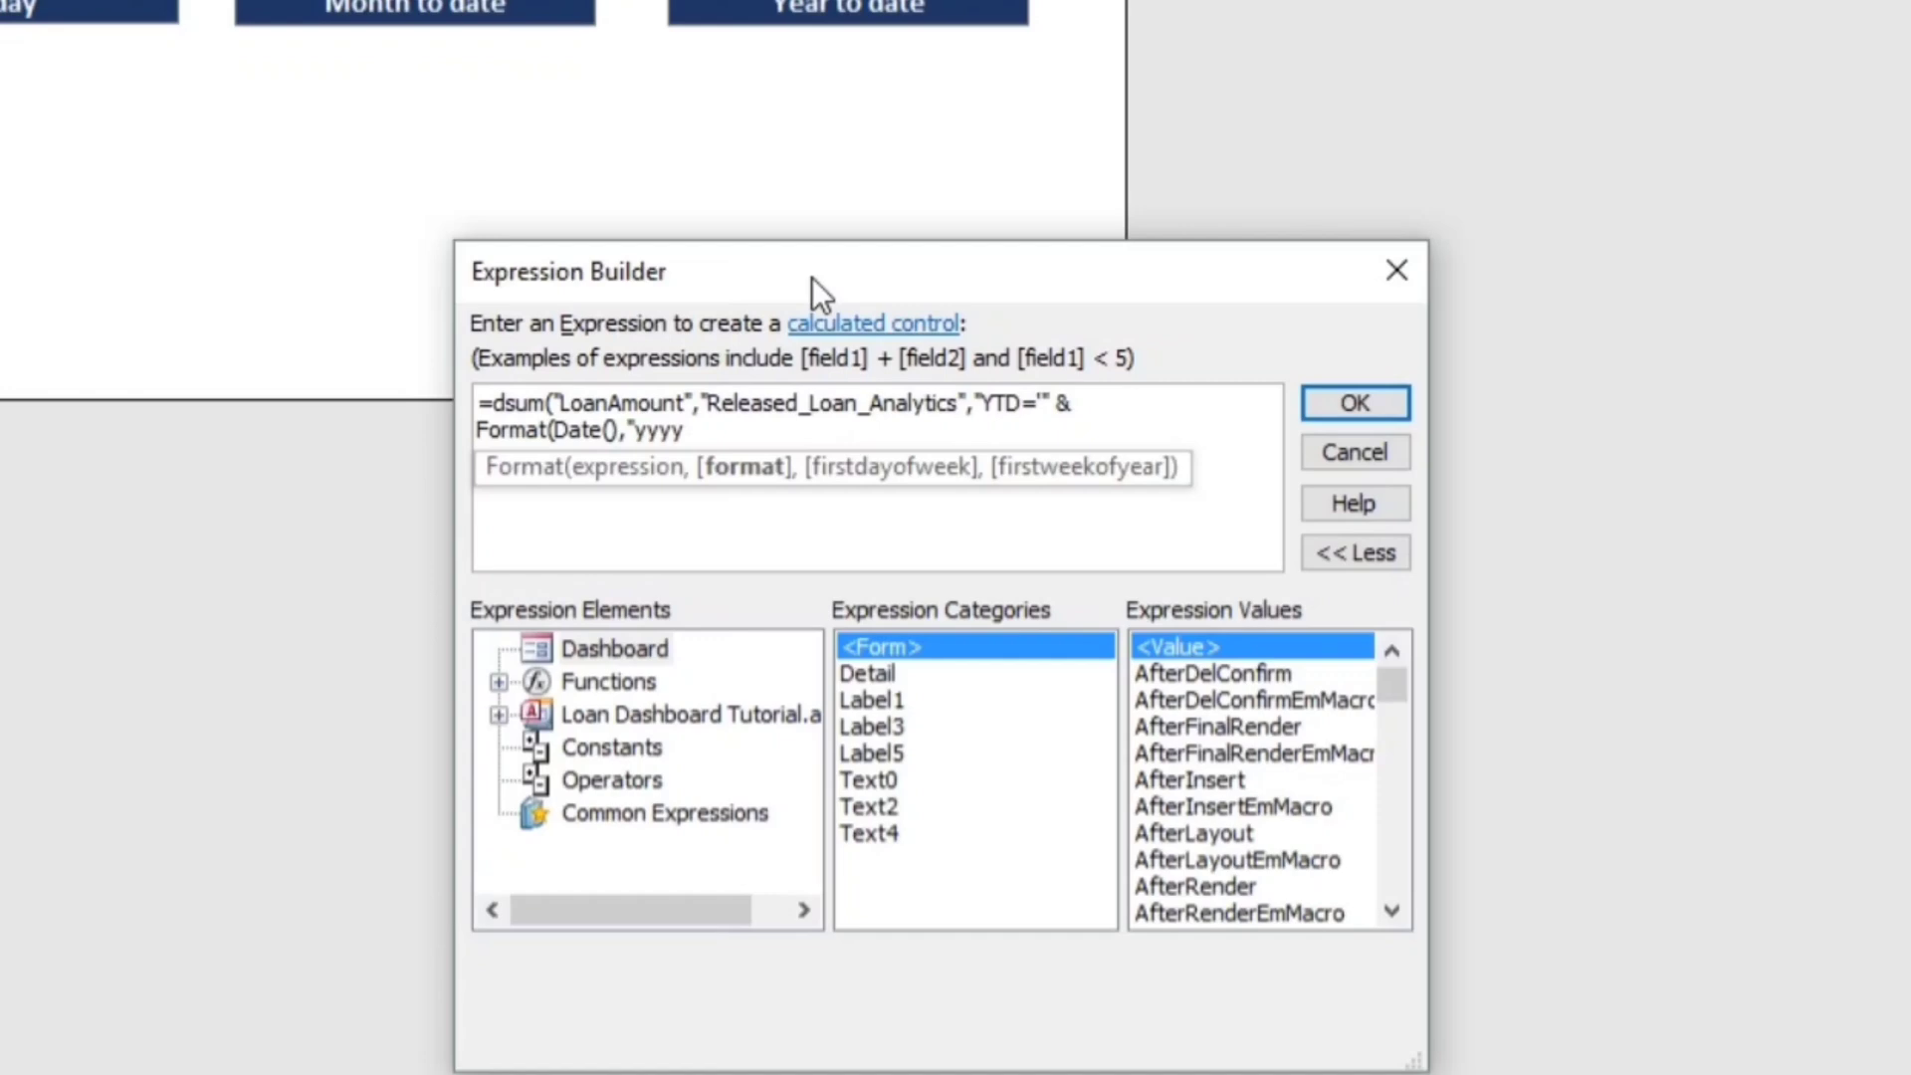
pyautogui.write('")')
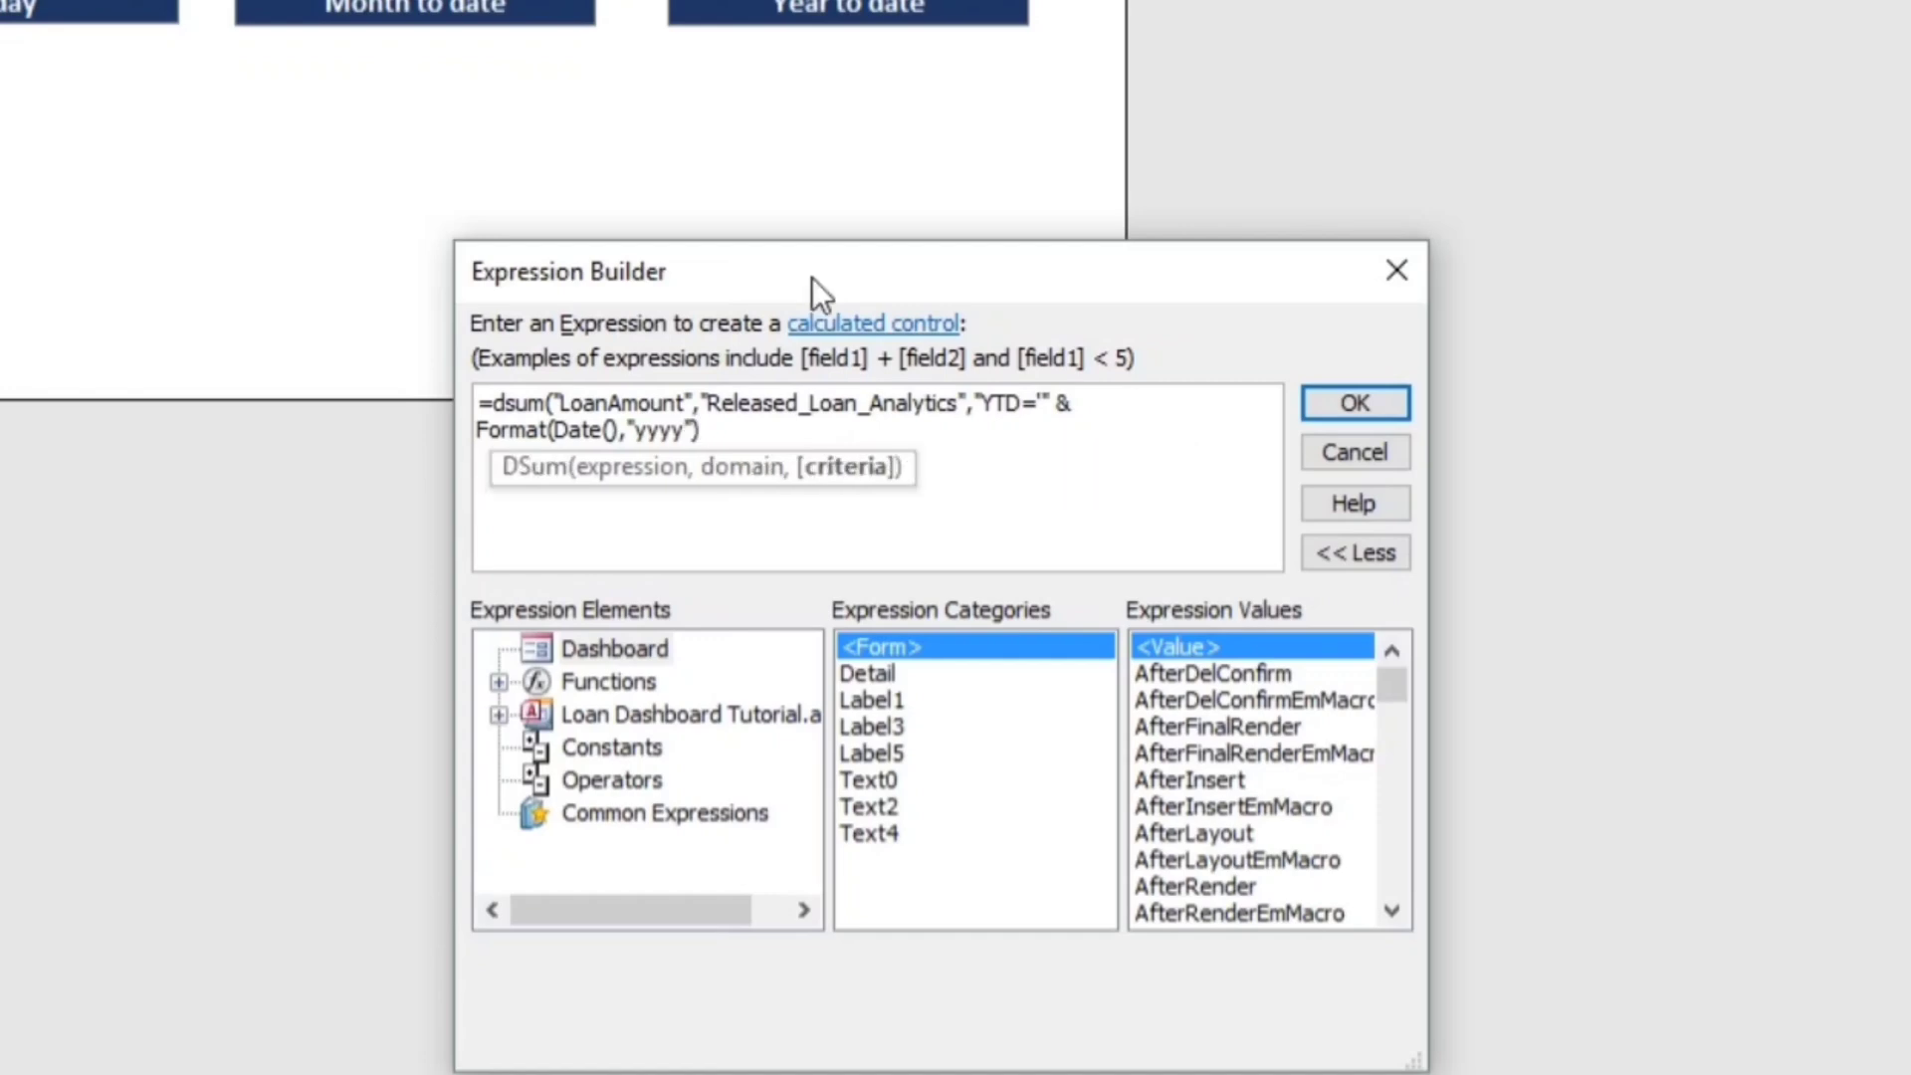
pyautogui.write(' & "\'")')
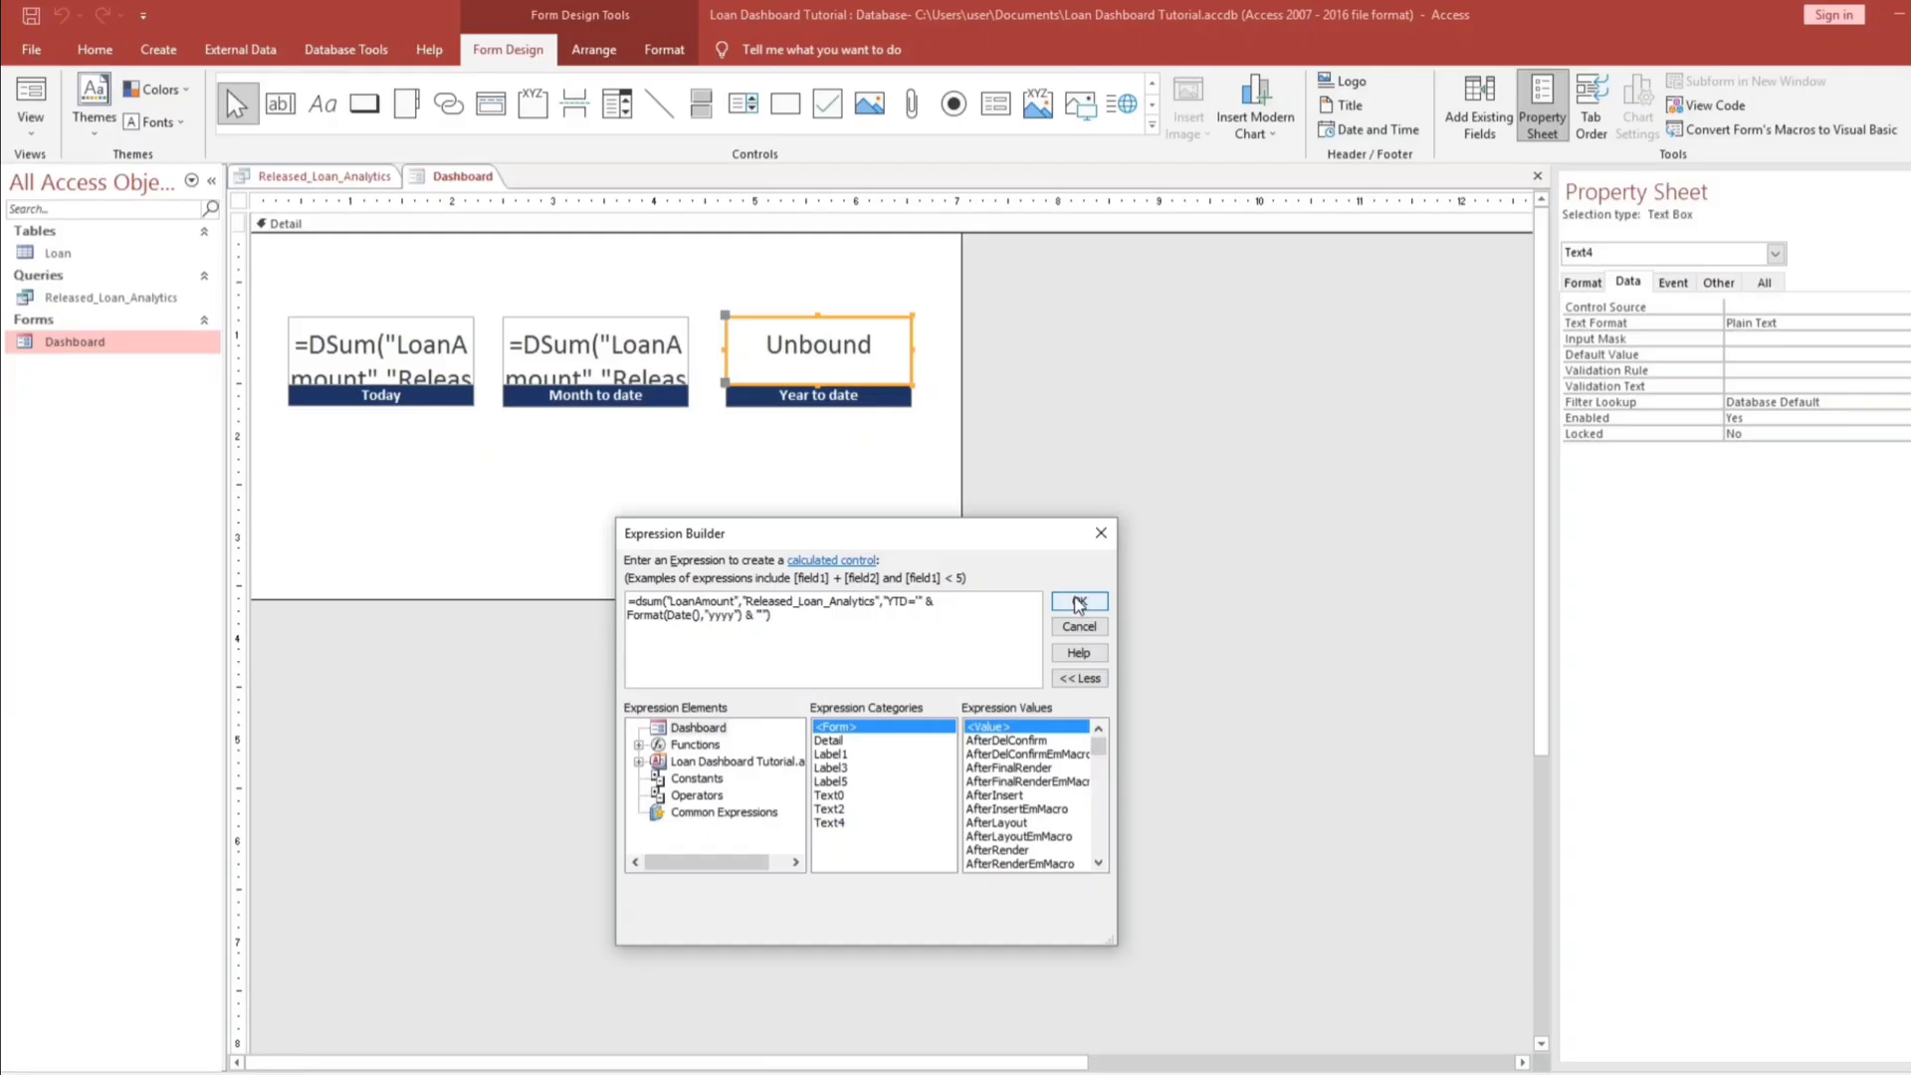
# - Confirm the Year to date expression and check its 152,200.00 total against the 2025 loan rows
pyautogui.click(1078, 602)
pyautogui.click(1033, 568)
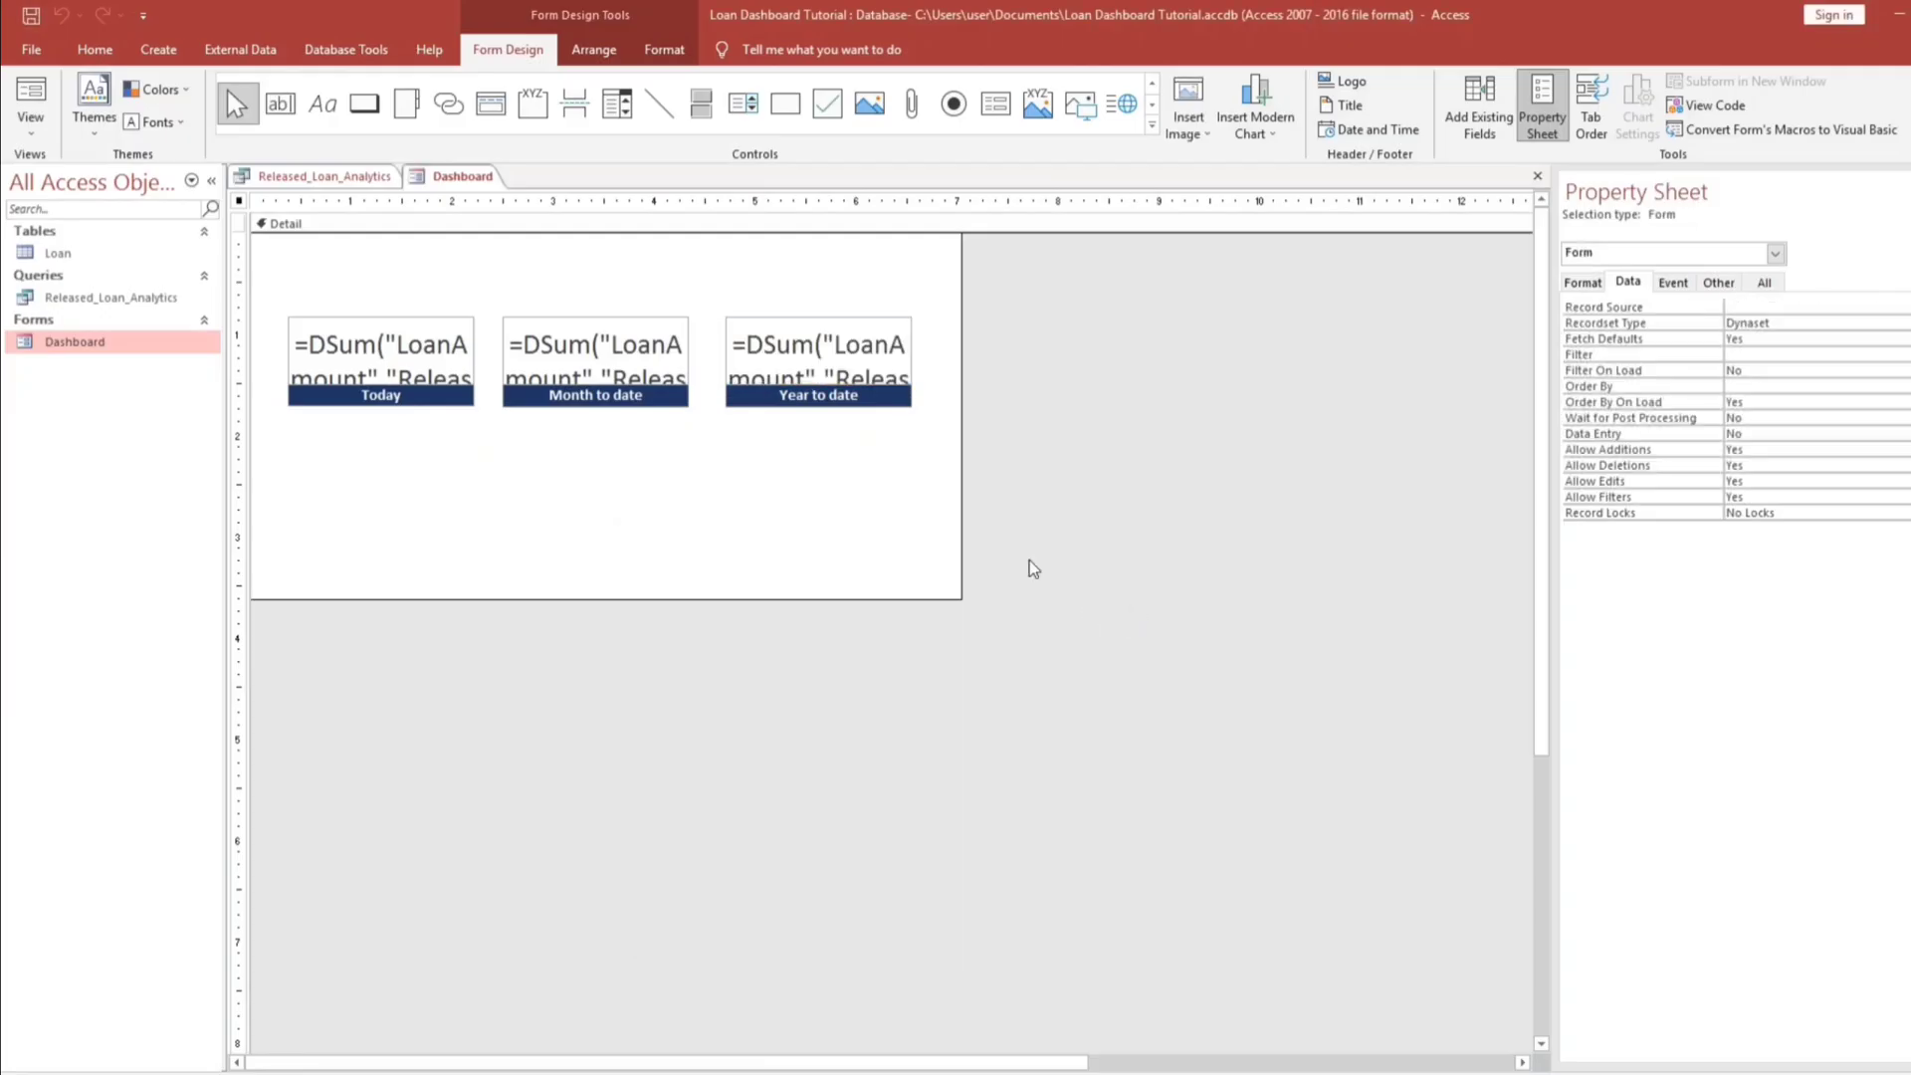
pyautogui.click(30, 100)
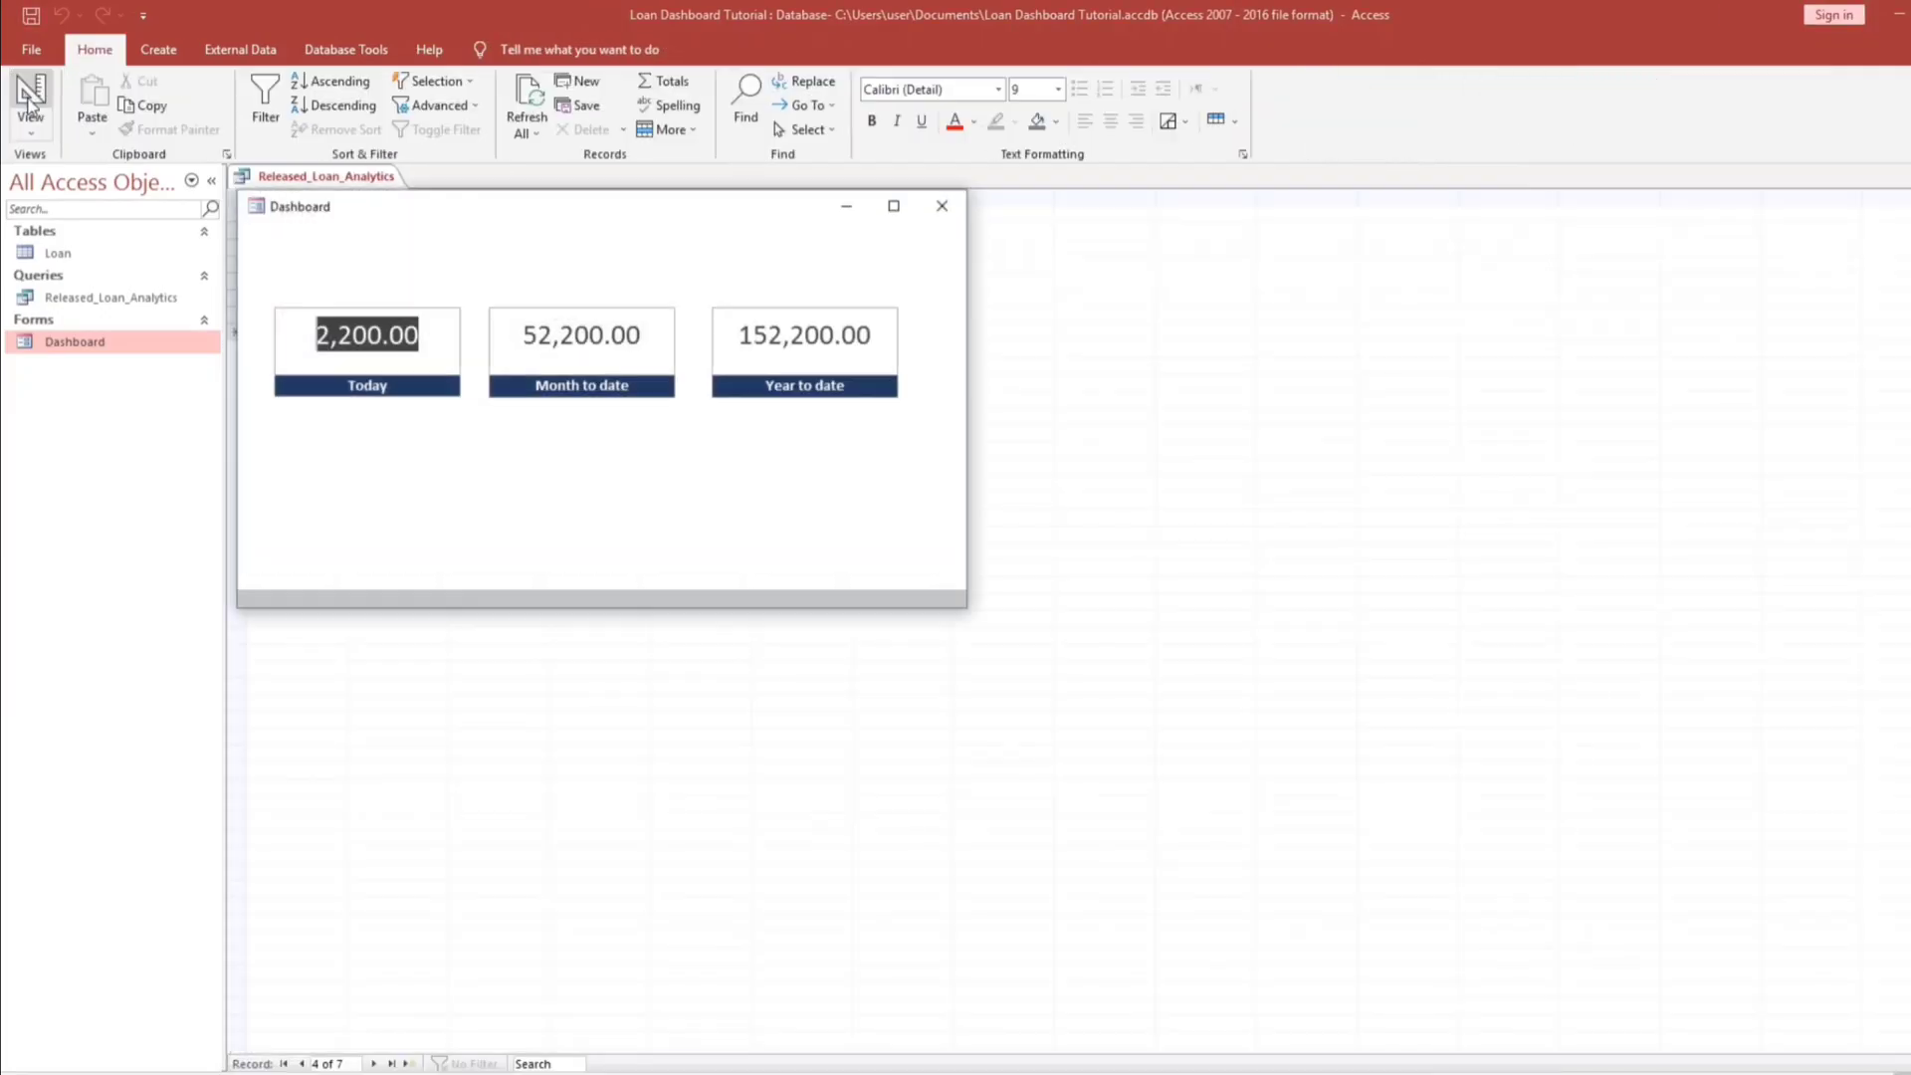
pyautogui.moveTo(580, 223); pyautogui.dragTo(582, 437)
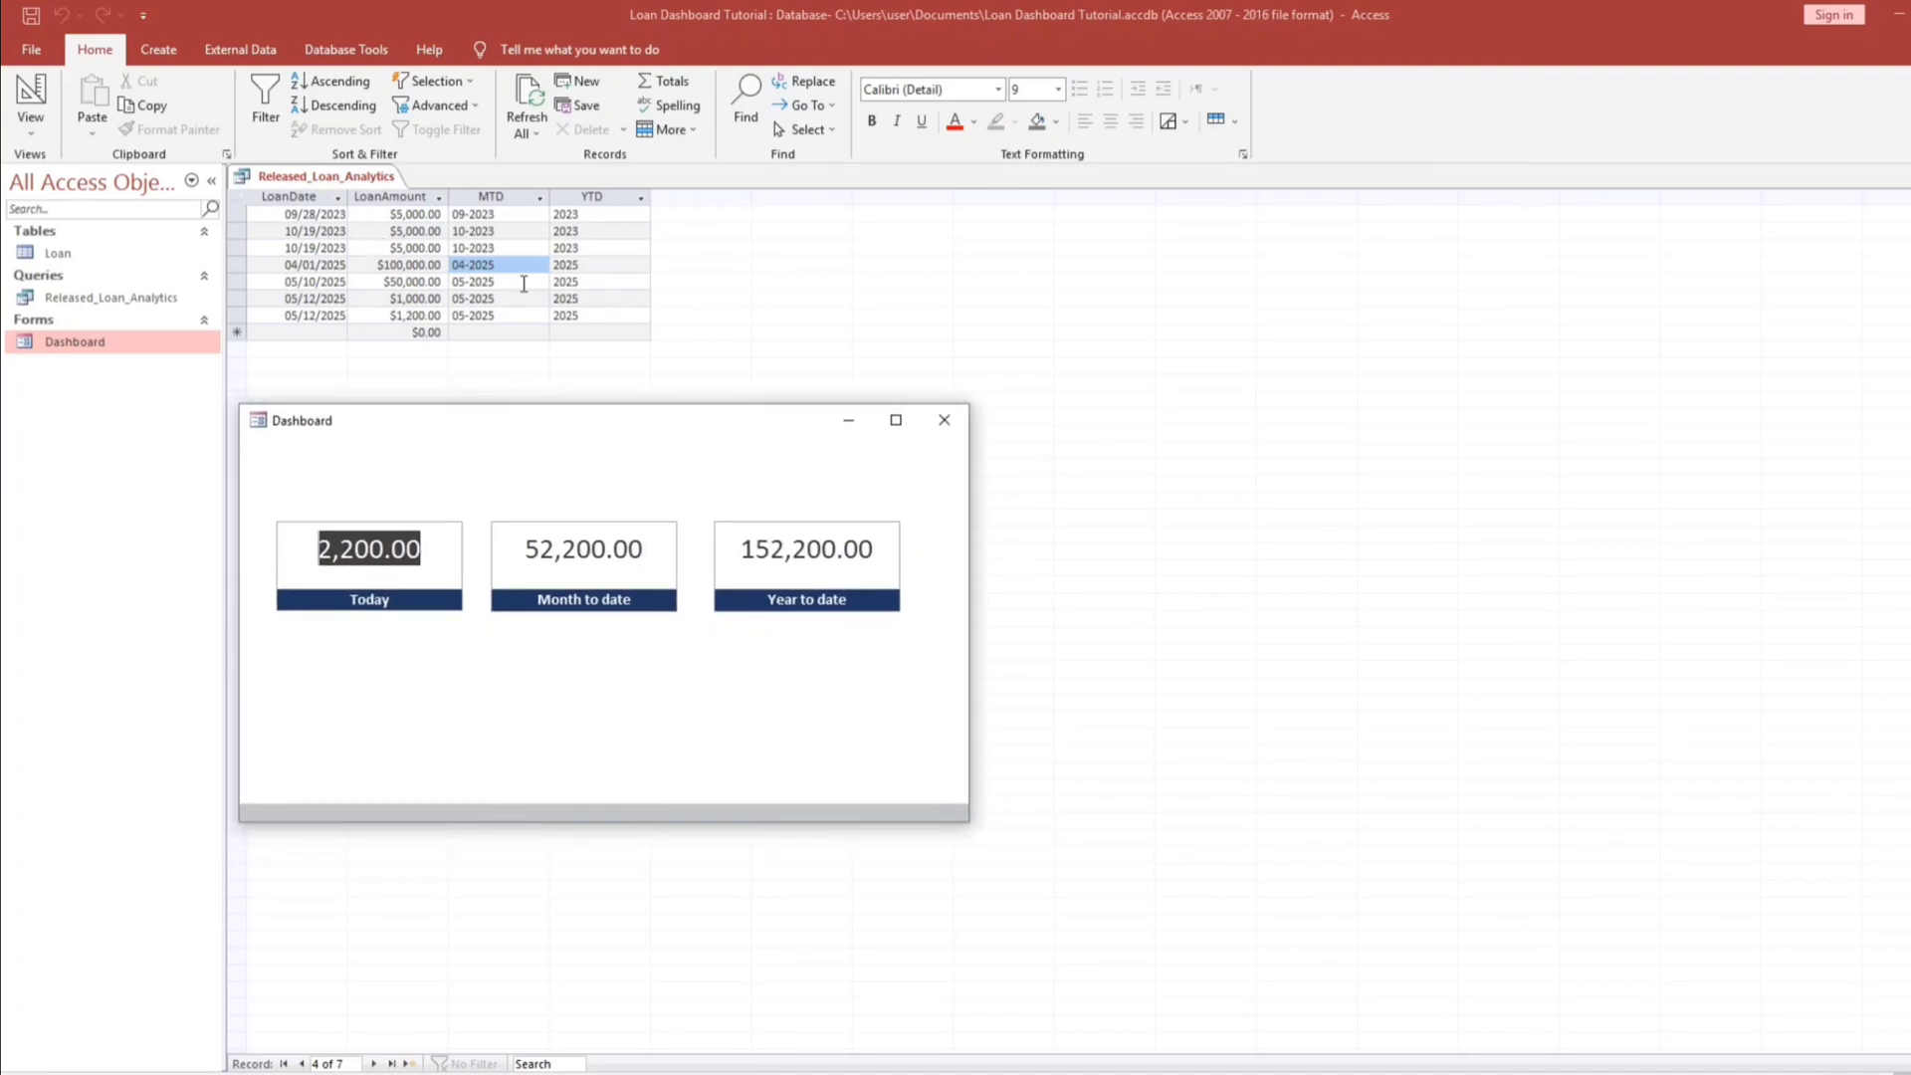
pyautogui.moveTo(235, 265); pyautogui.dragTo(236, 315)
pyautogui.click(583, 446)
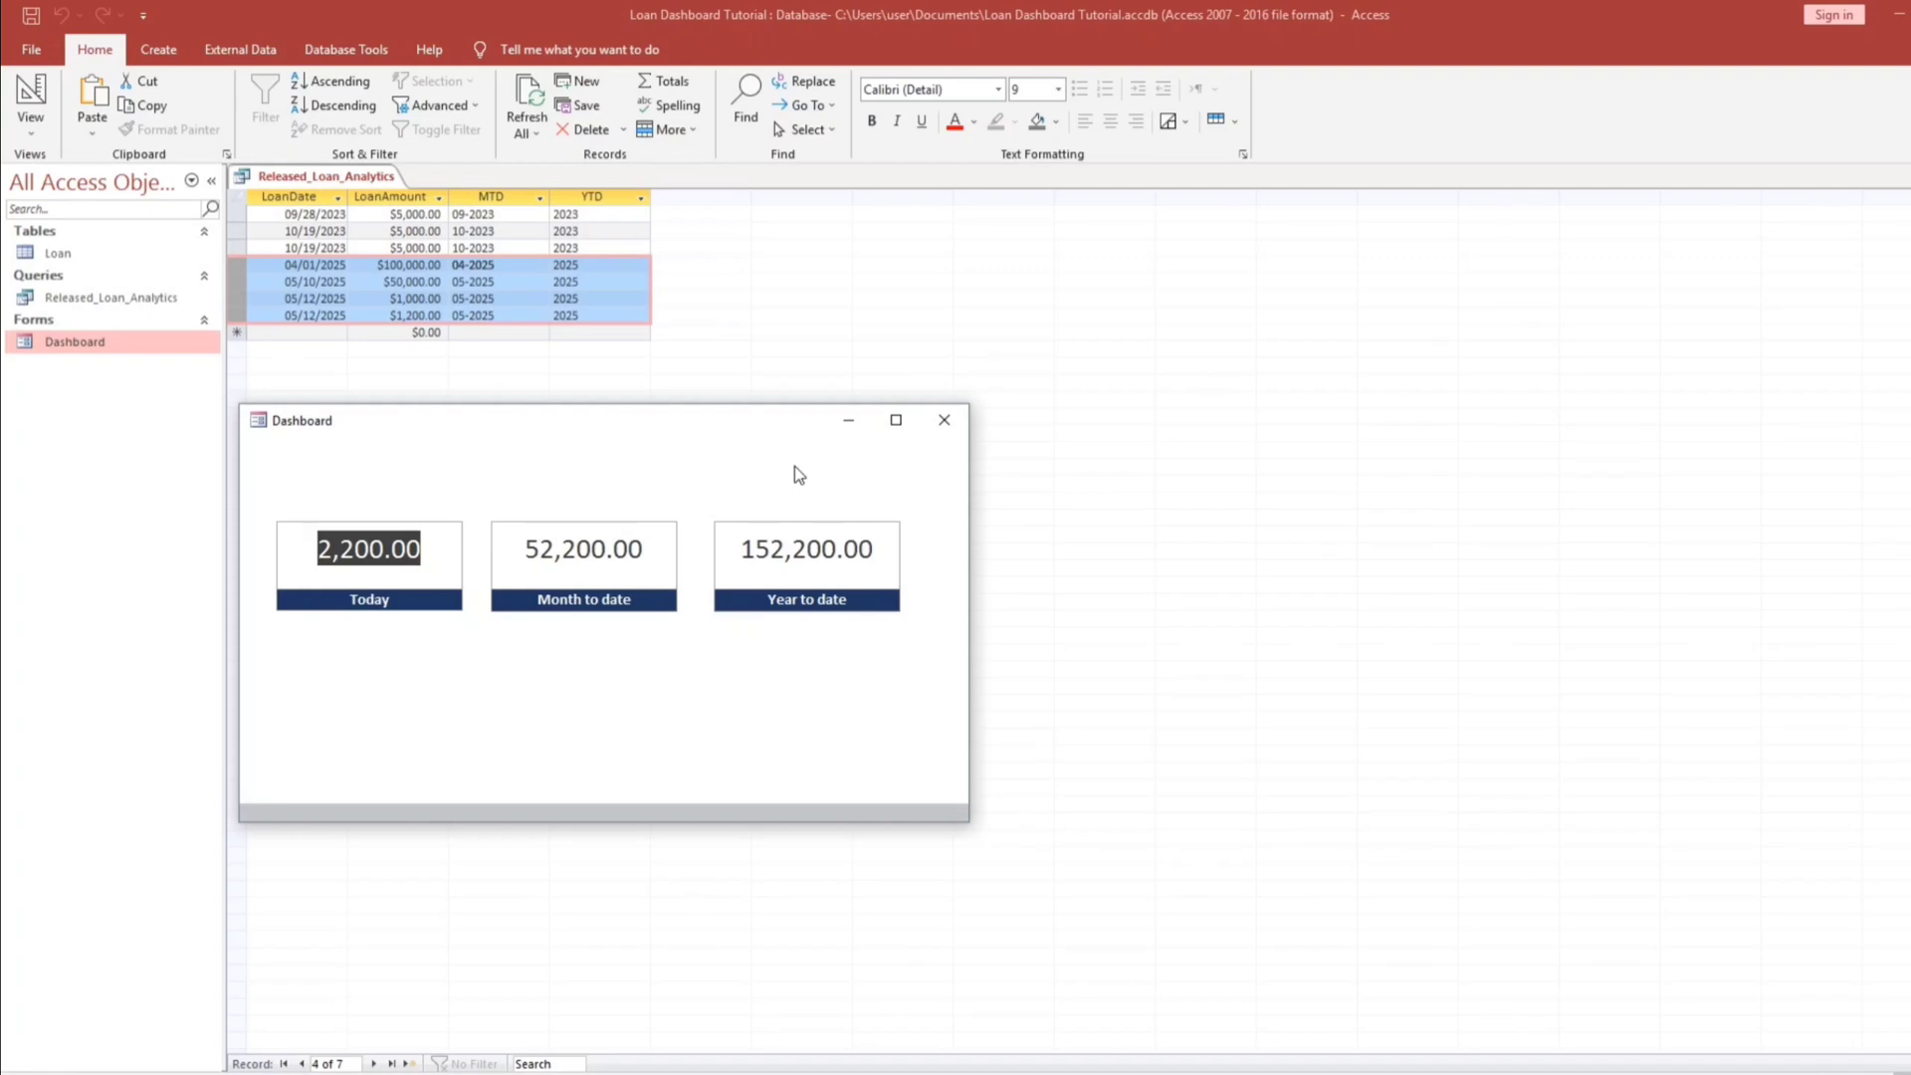
# - Set all three total boxes to Enabled No and Locked Yes, then view the Dashboard
pyautogui.rightClick(754, 466)
pyautogui.click(812, 528)
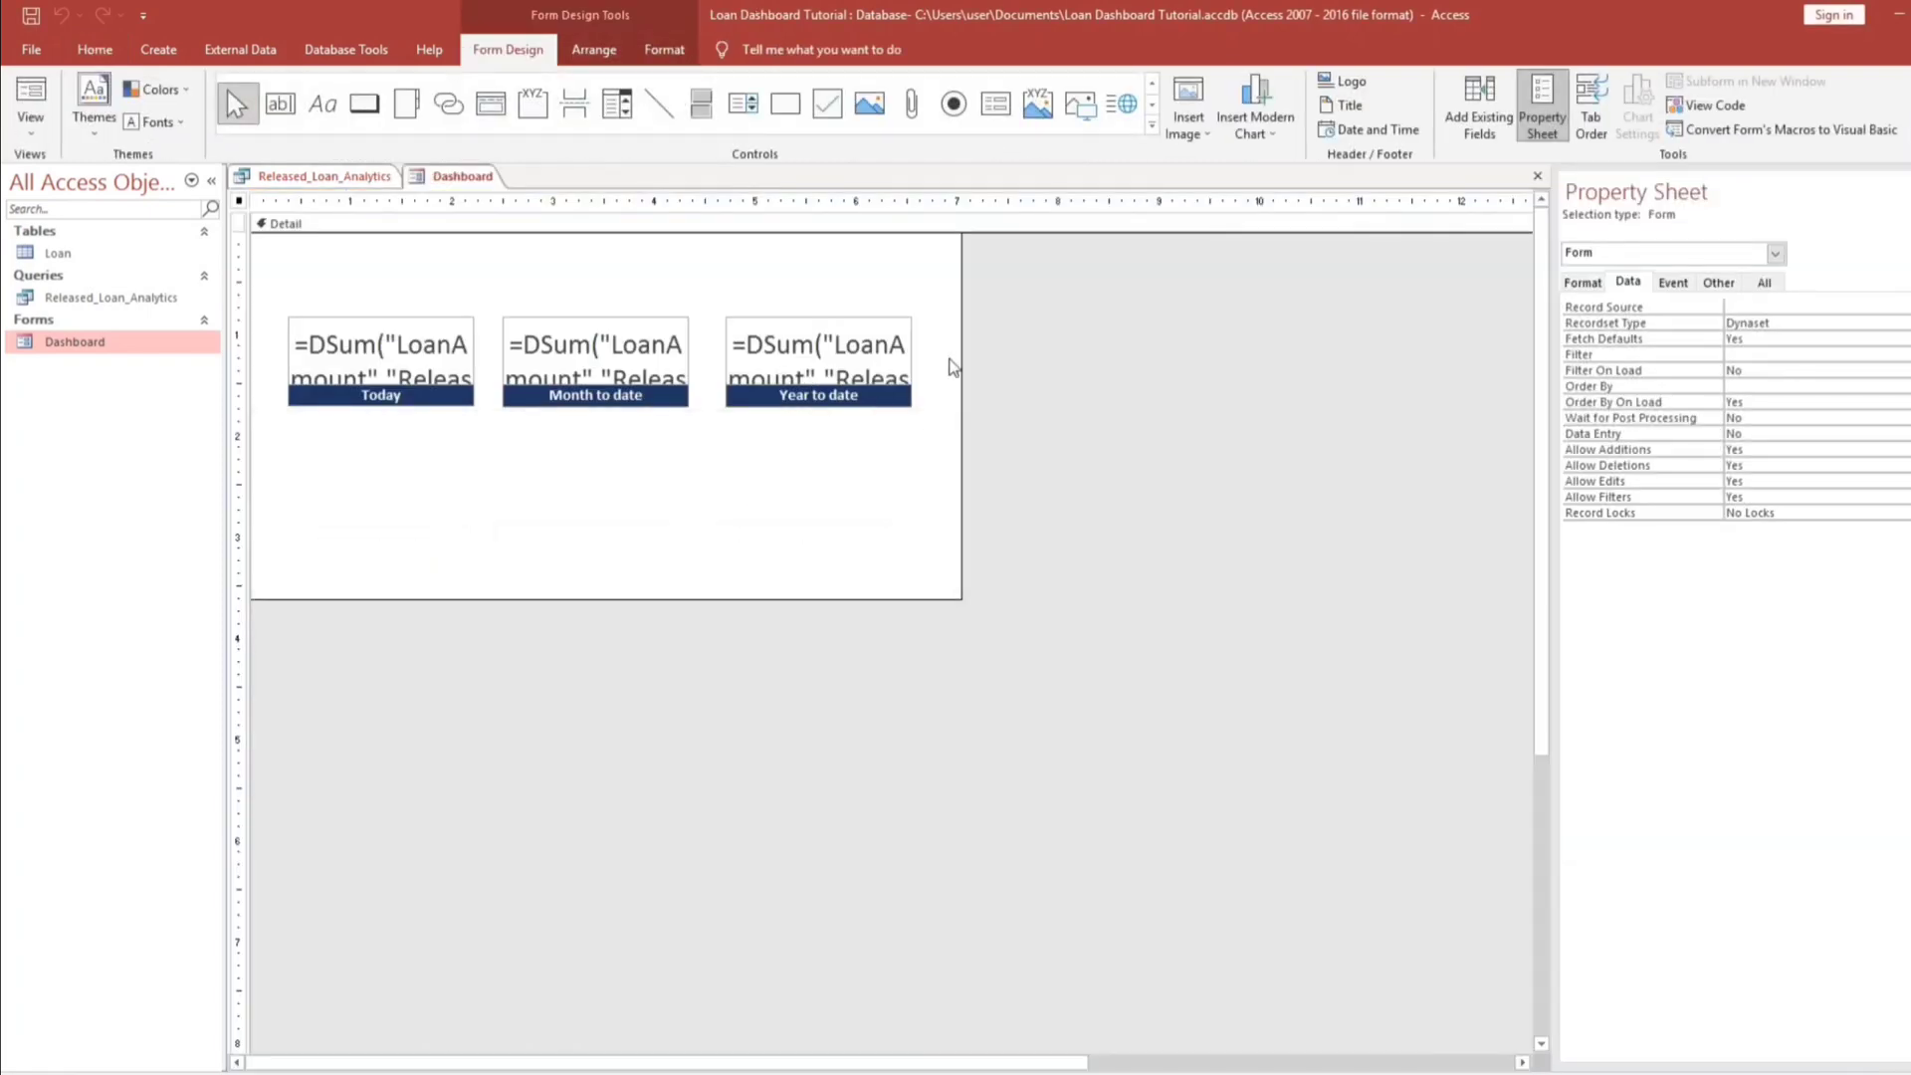
pyautogui.moveTo(926, 363); pyautogui.dragTo(436, 388)
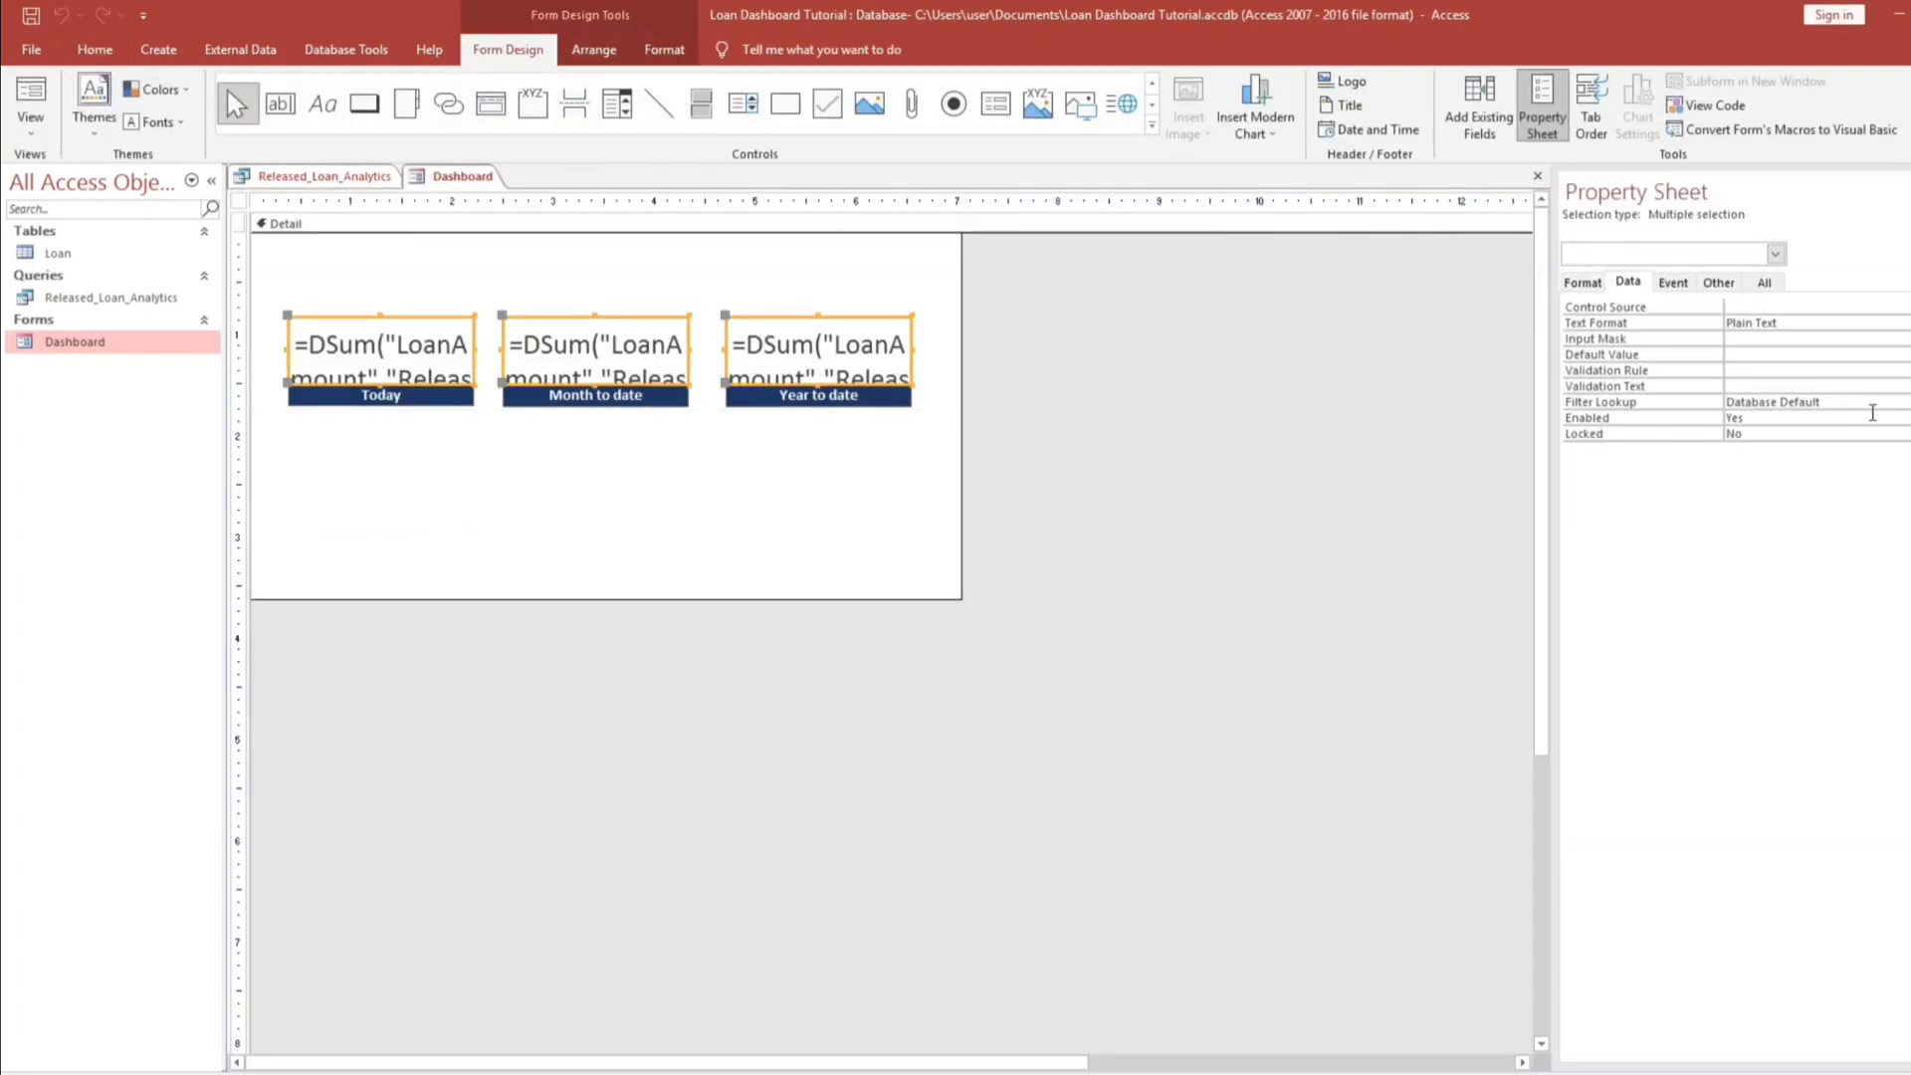
pyautogui.doubleClick(1747, 418)
pyautogui.click(1731, 434)
pyautogui.doubleClick(1737, 434)
pyautogui.click(1774, 386)
pyautogui.click(30, 100)
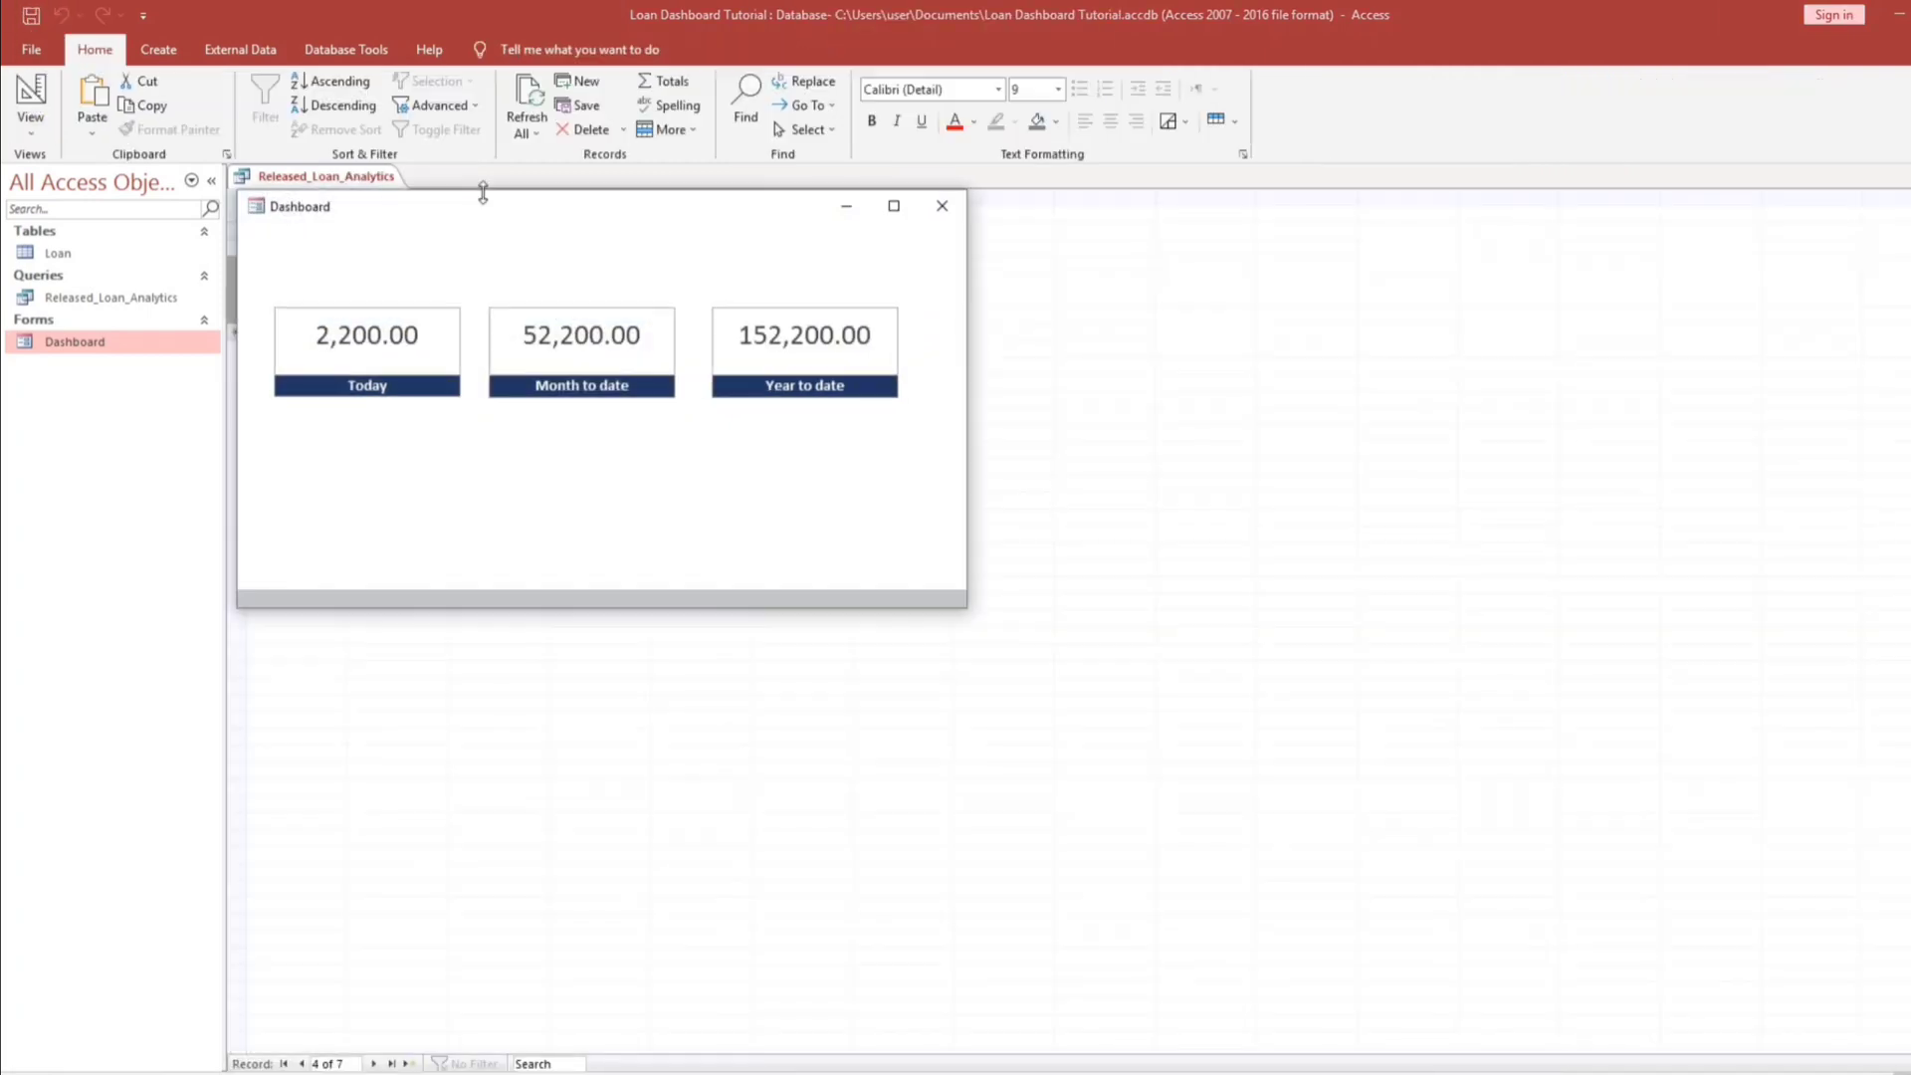
pyautogui.click(498, 282)
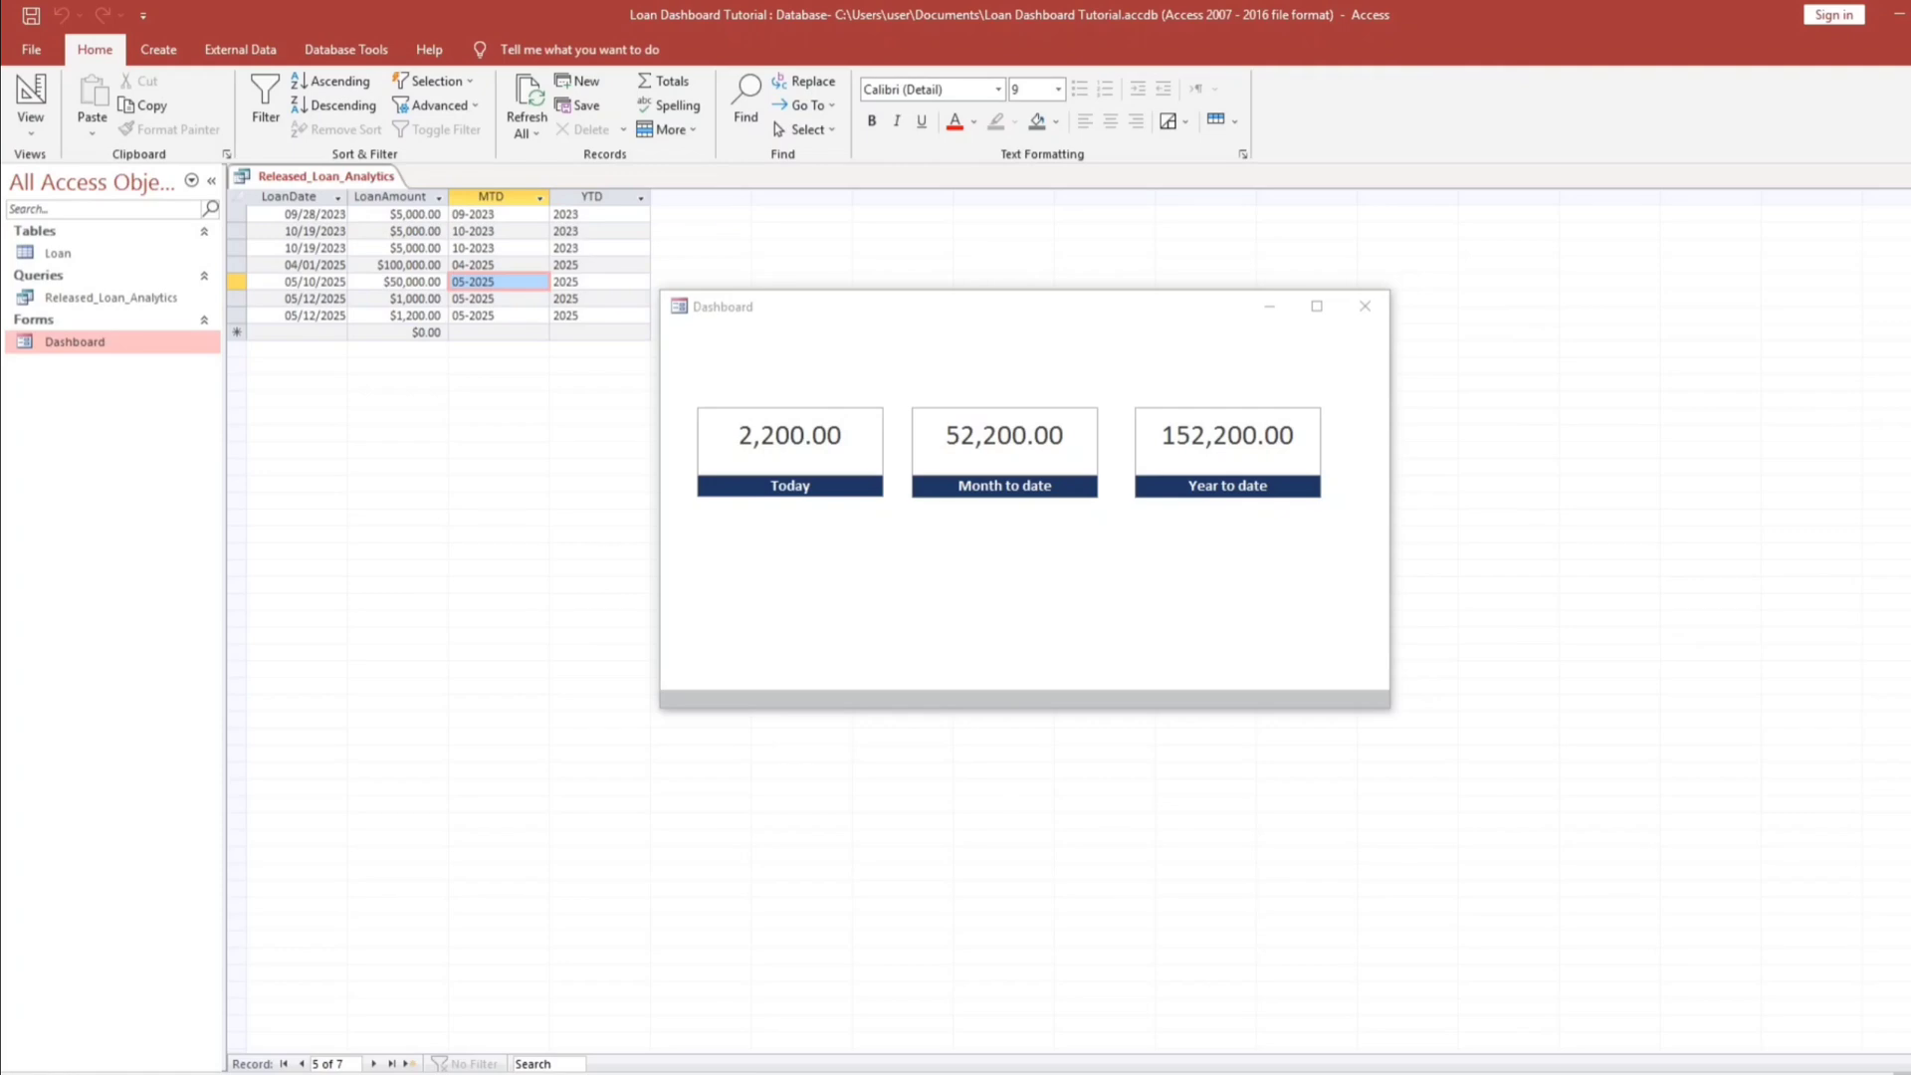
# - Turn off automatic time and change the Windows date to May 12, 2026
pyautogui.press('super+alt+d')
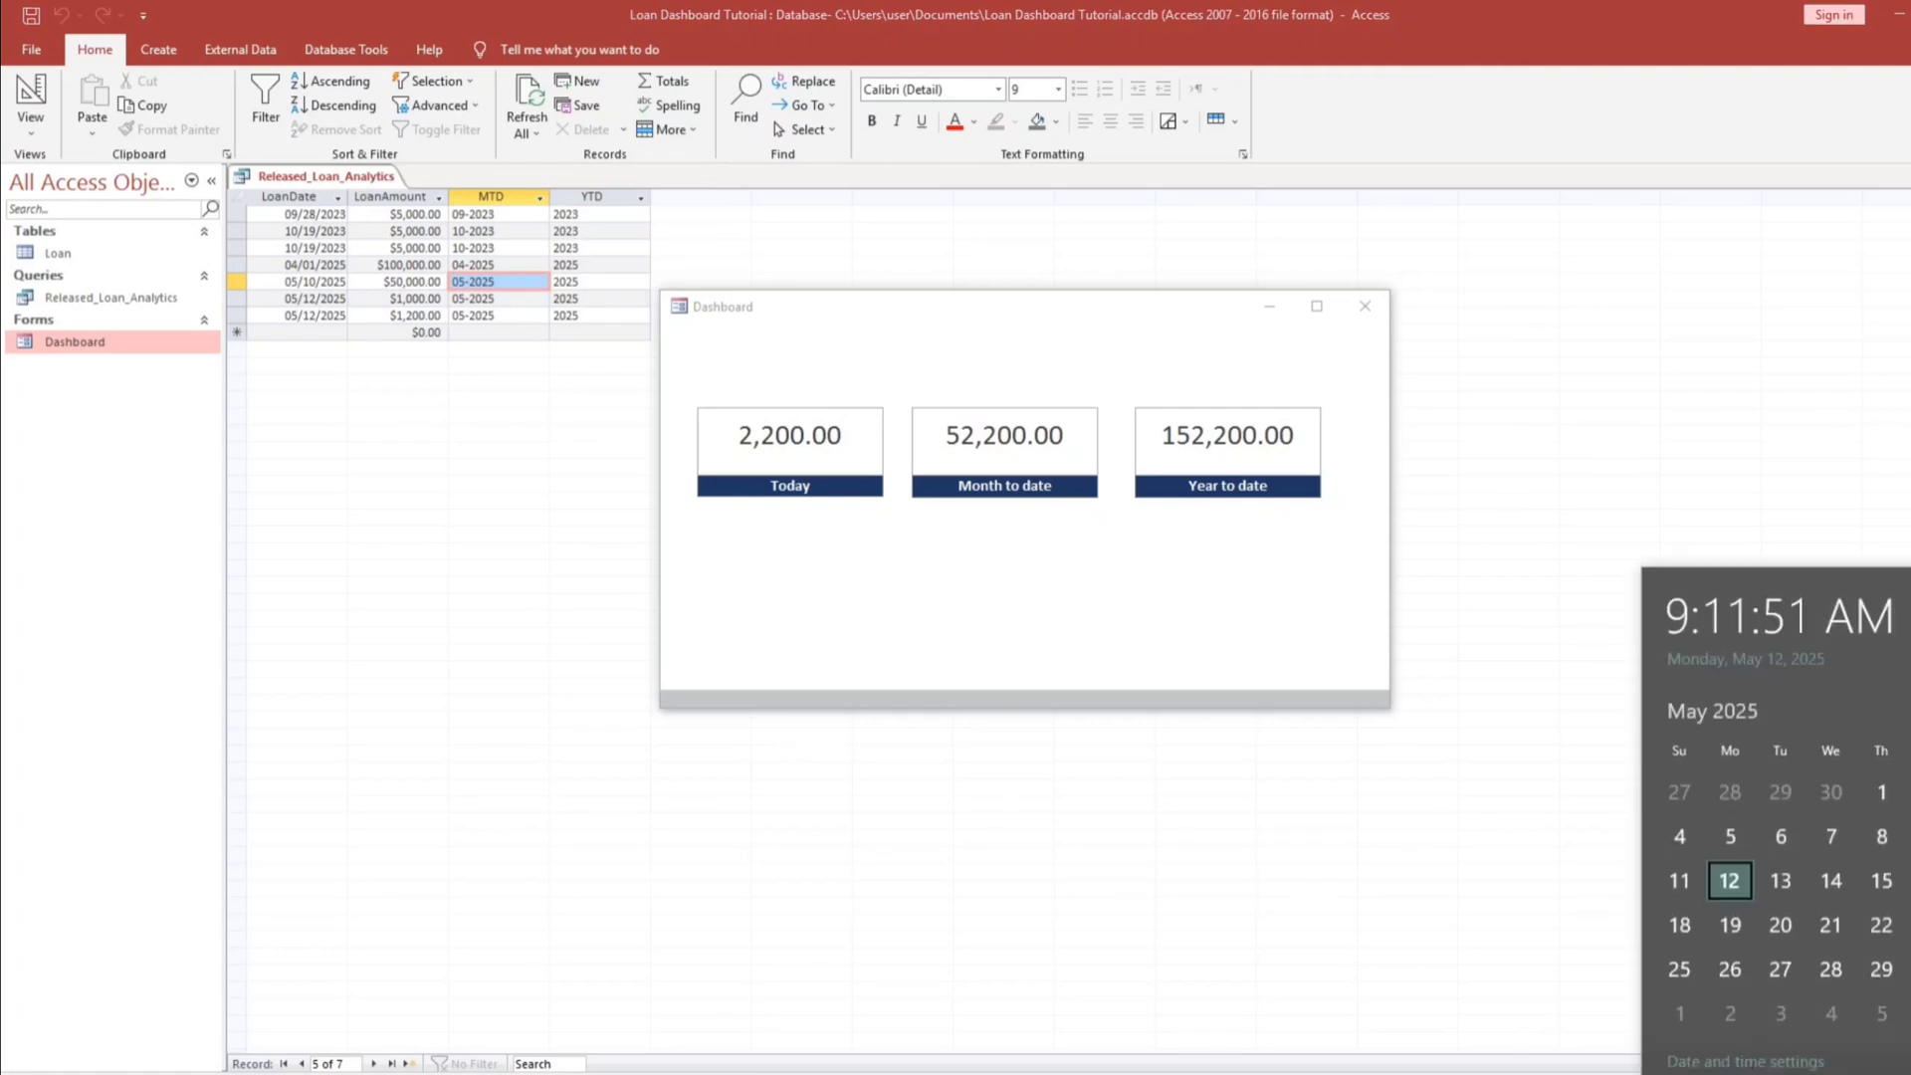
pyautogui.click(1743, 1063)
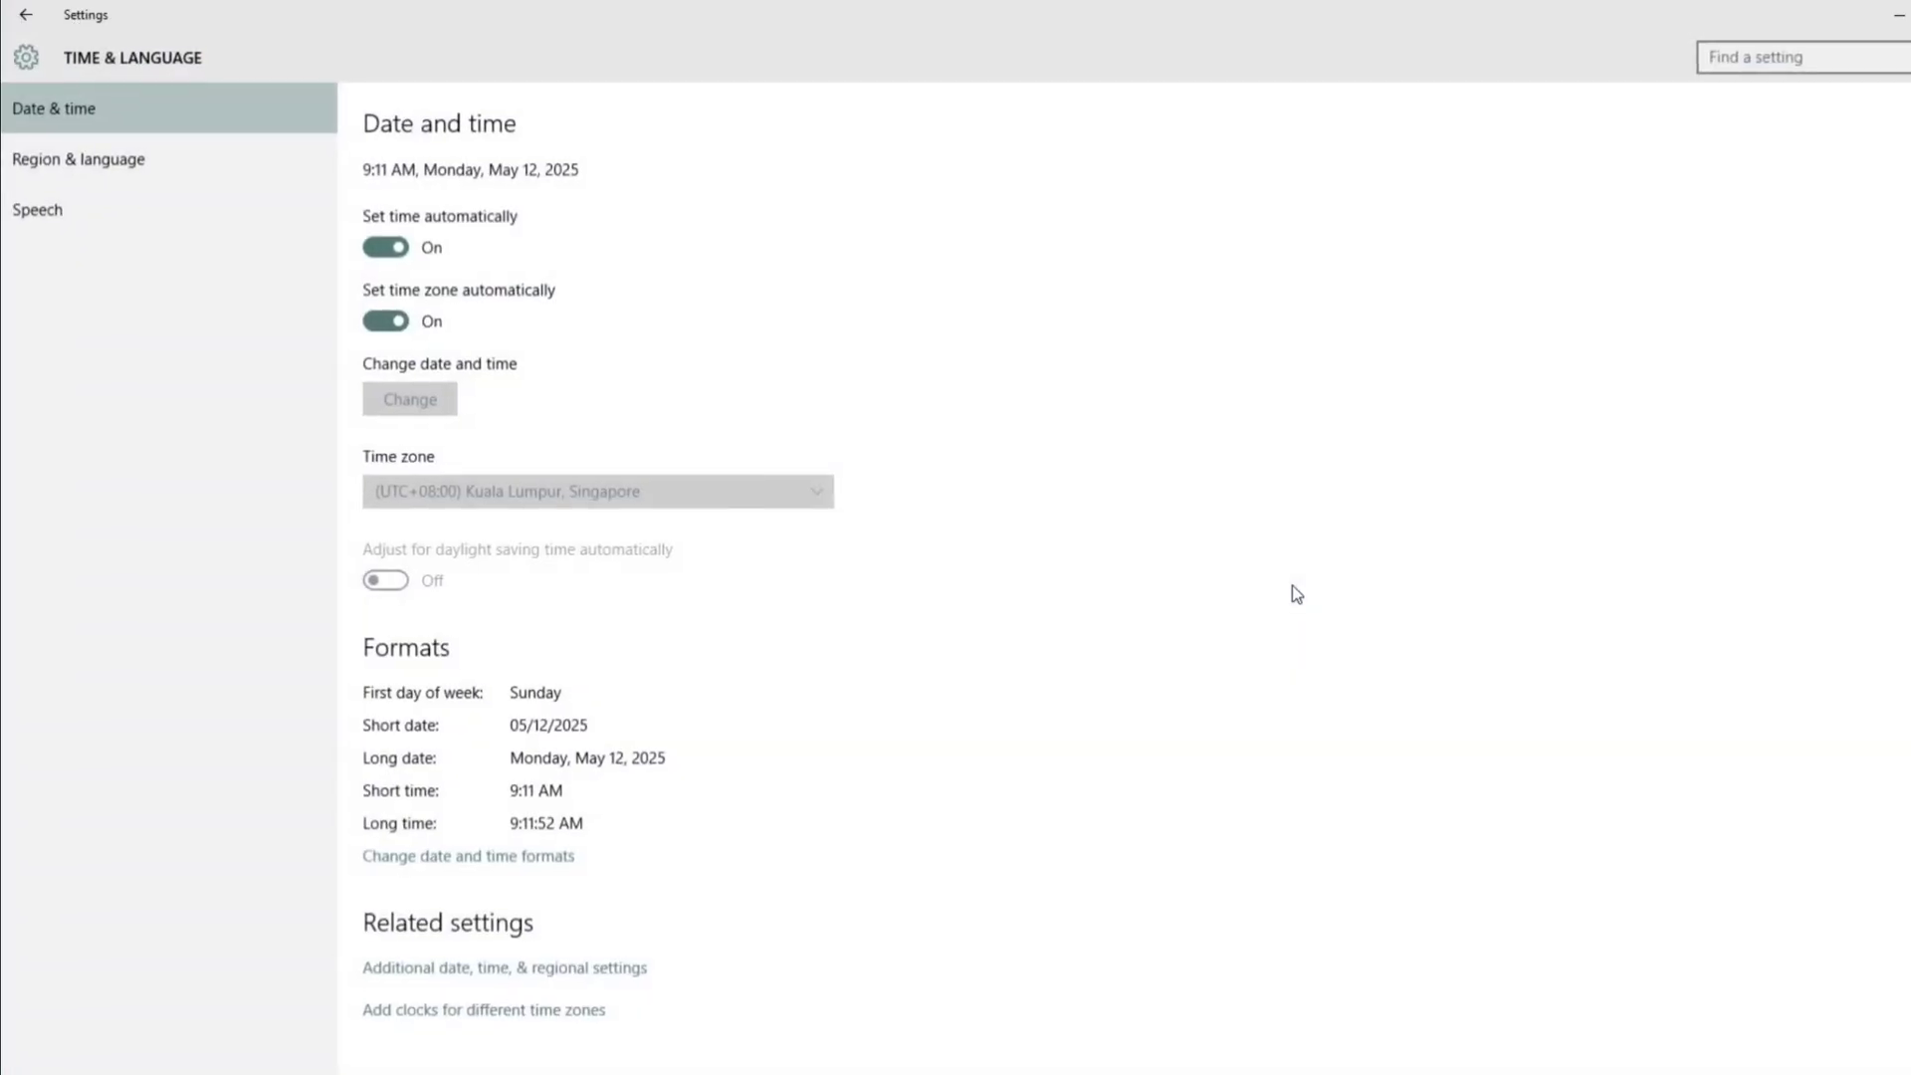
pyautogui.click(386, 248)
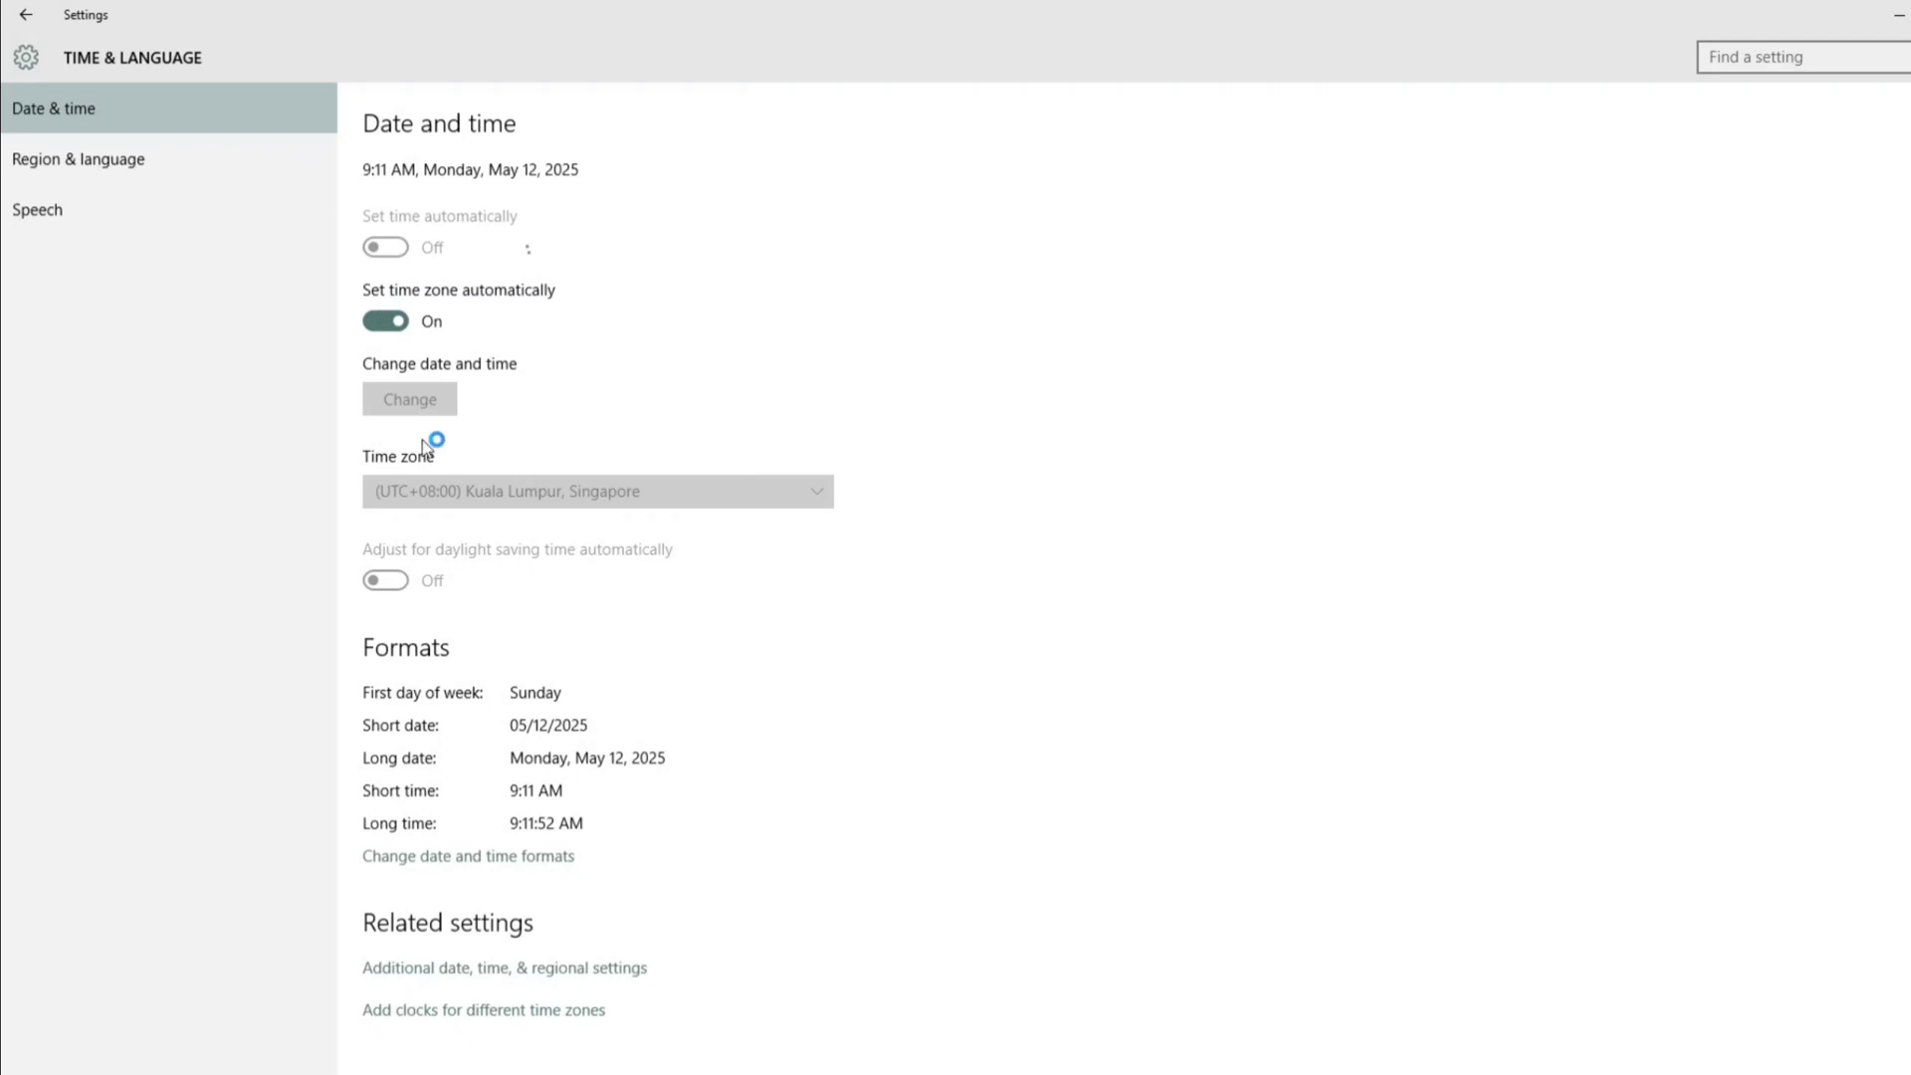
pyautogui.click(410, 403)
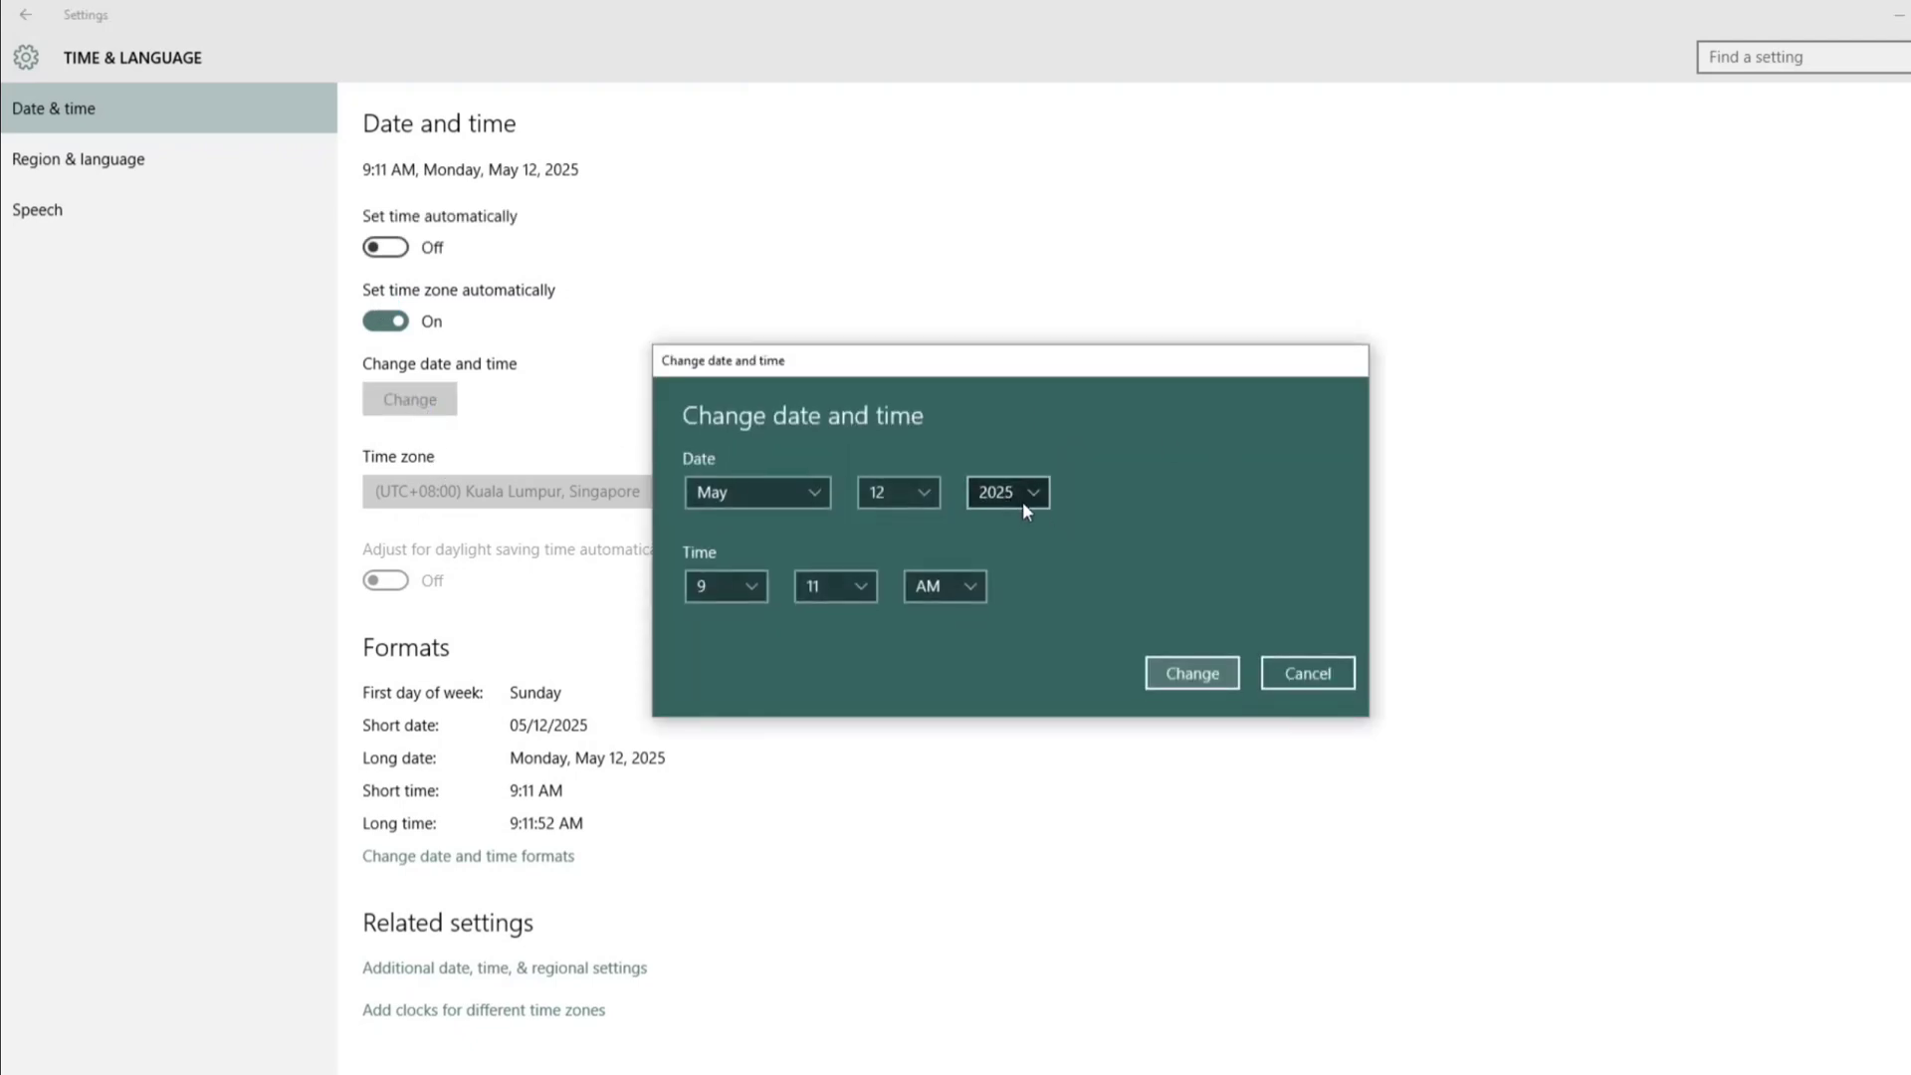
pyautogui.click(1035, 494)
pyautogui.click(1003, 527)
pyautogui.click(1197, 677)
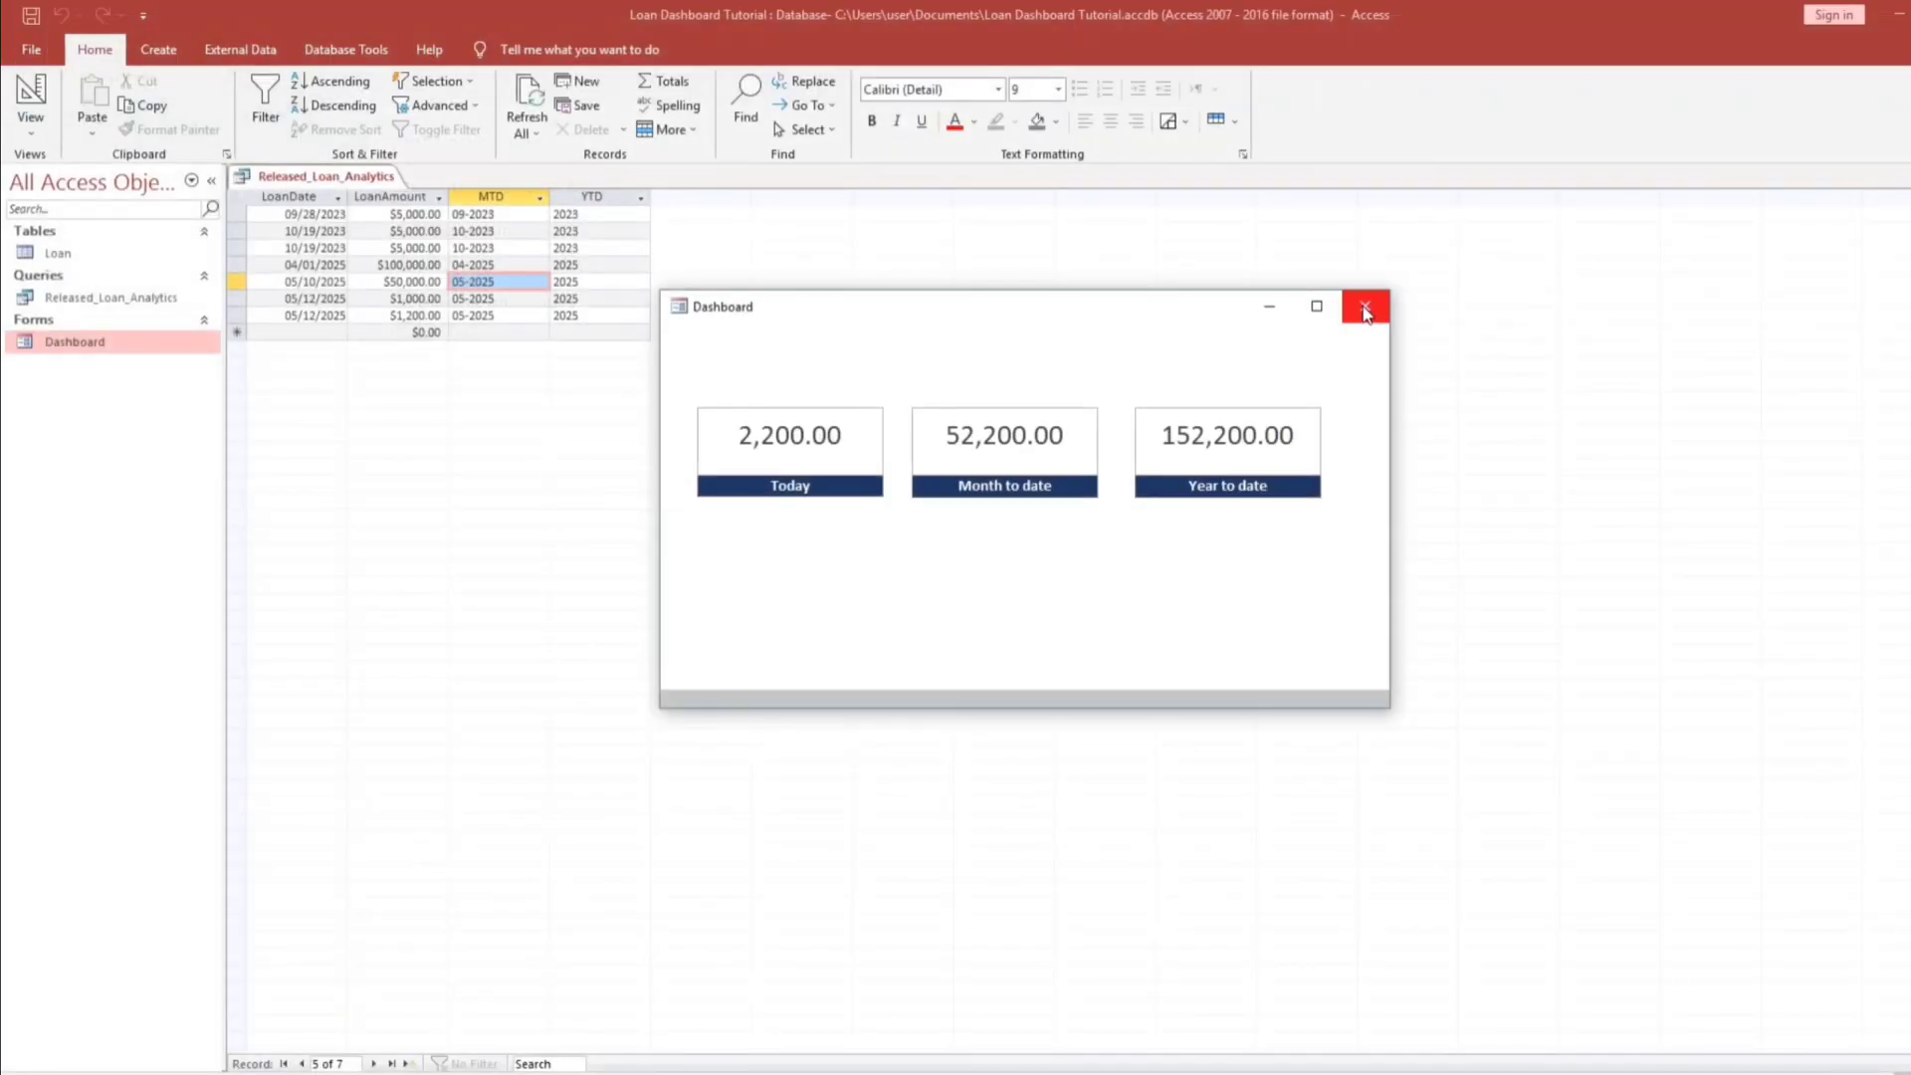
# - Reopen the Dashboard to see blank tiles under 2026, then restore automatic time
pyautogui.click(1360, 305)
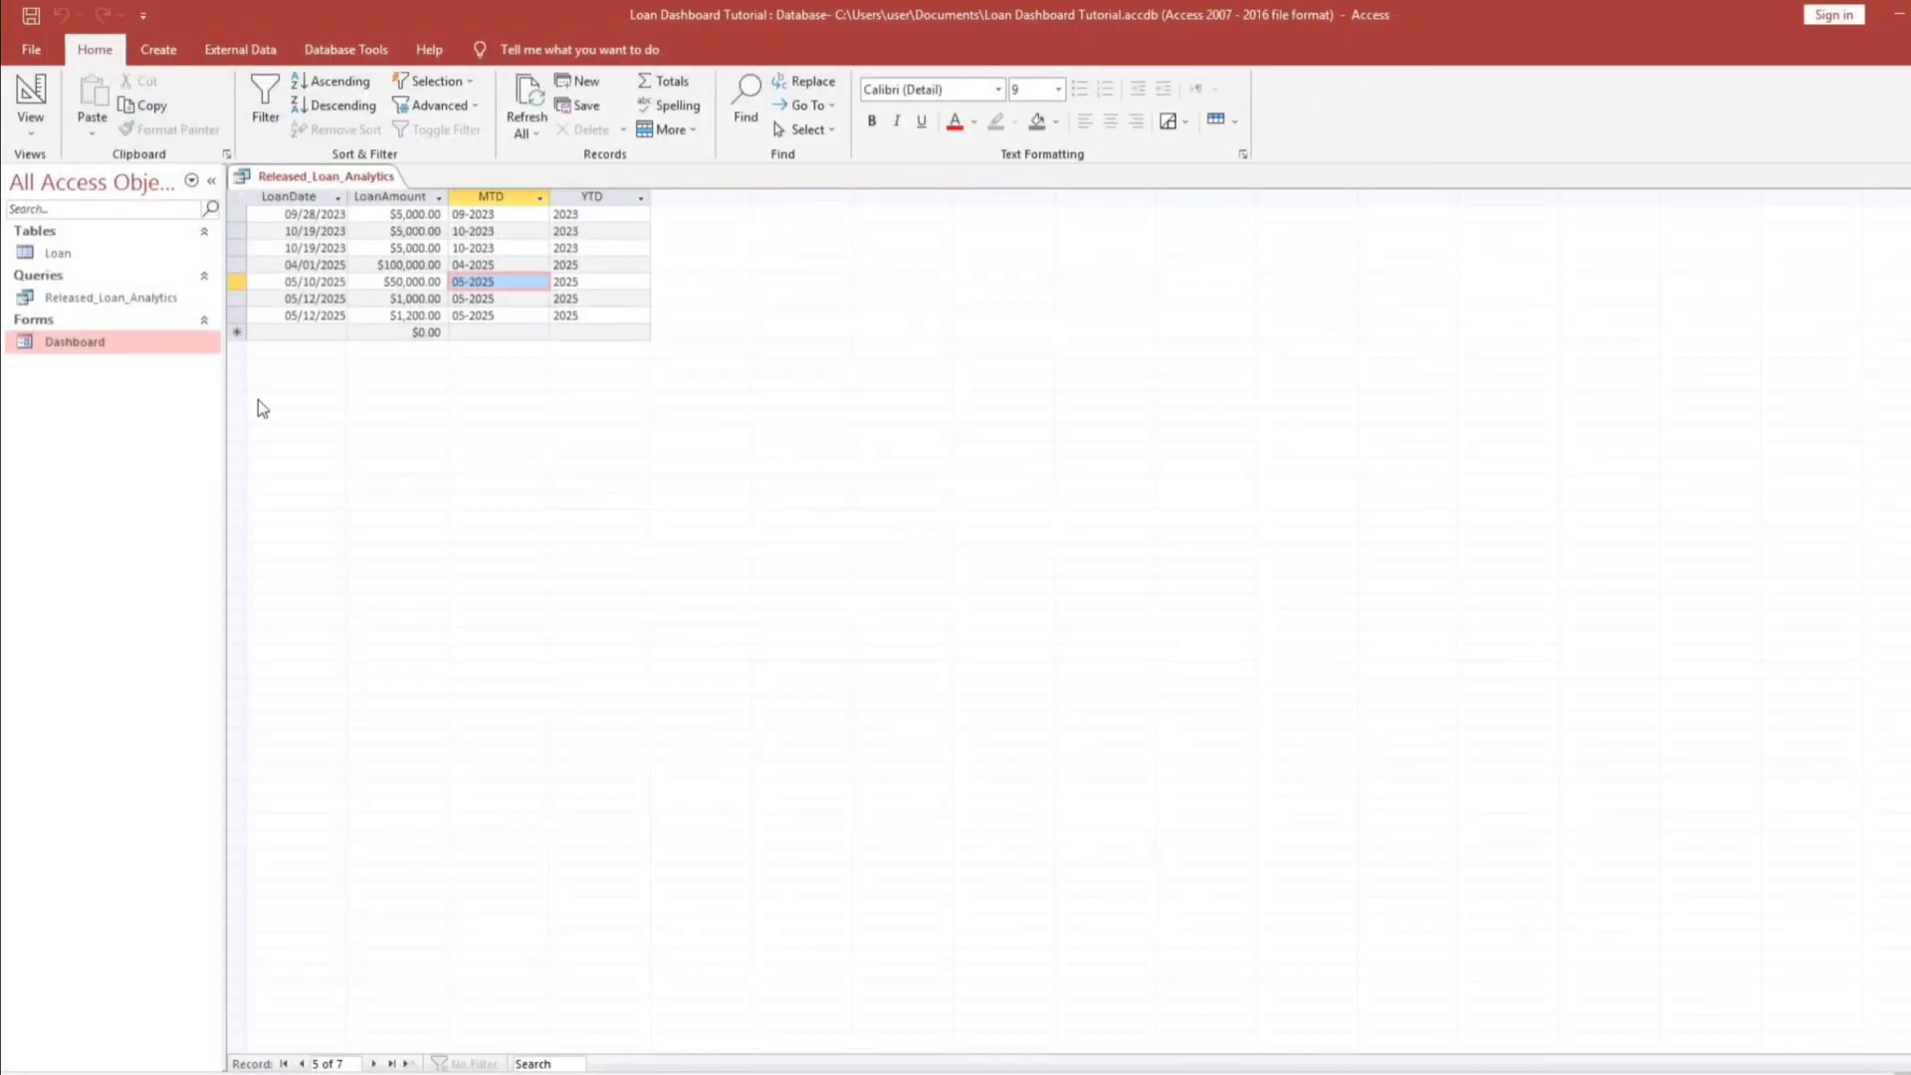
pyautogui.doubleClick(164, 341)
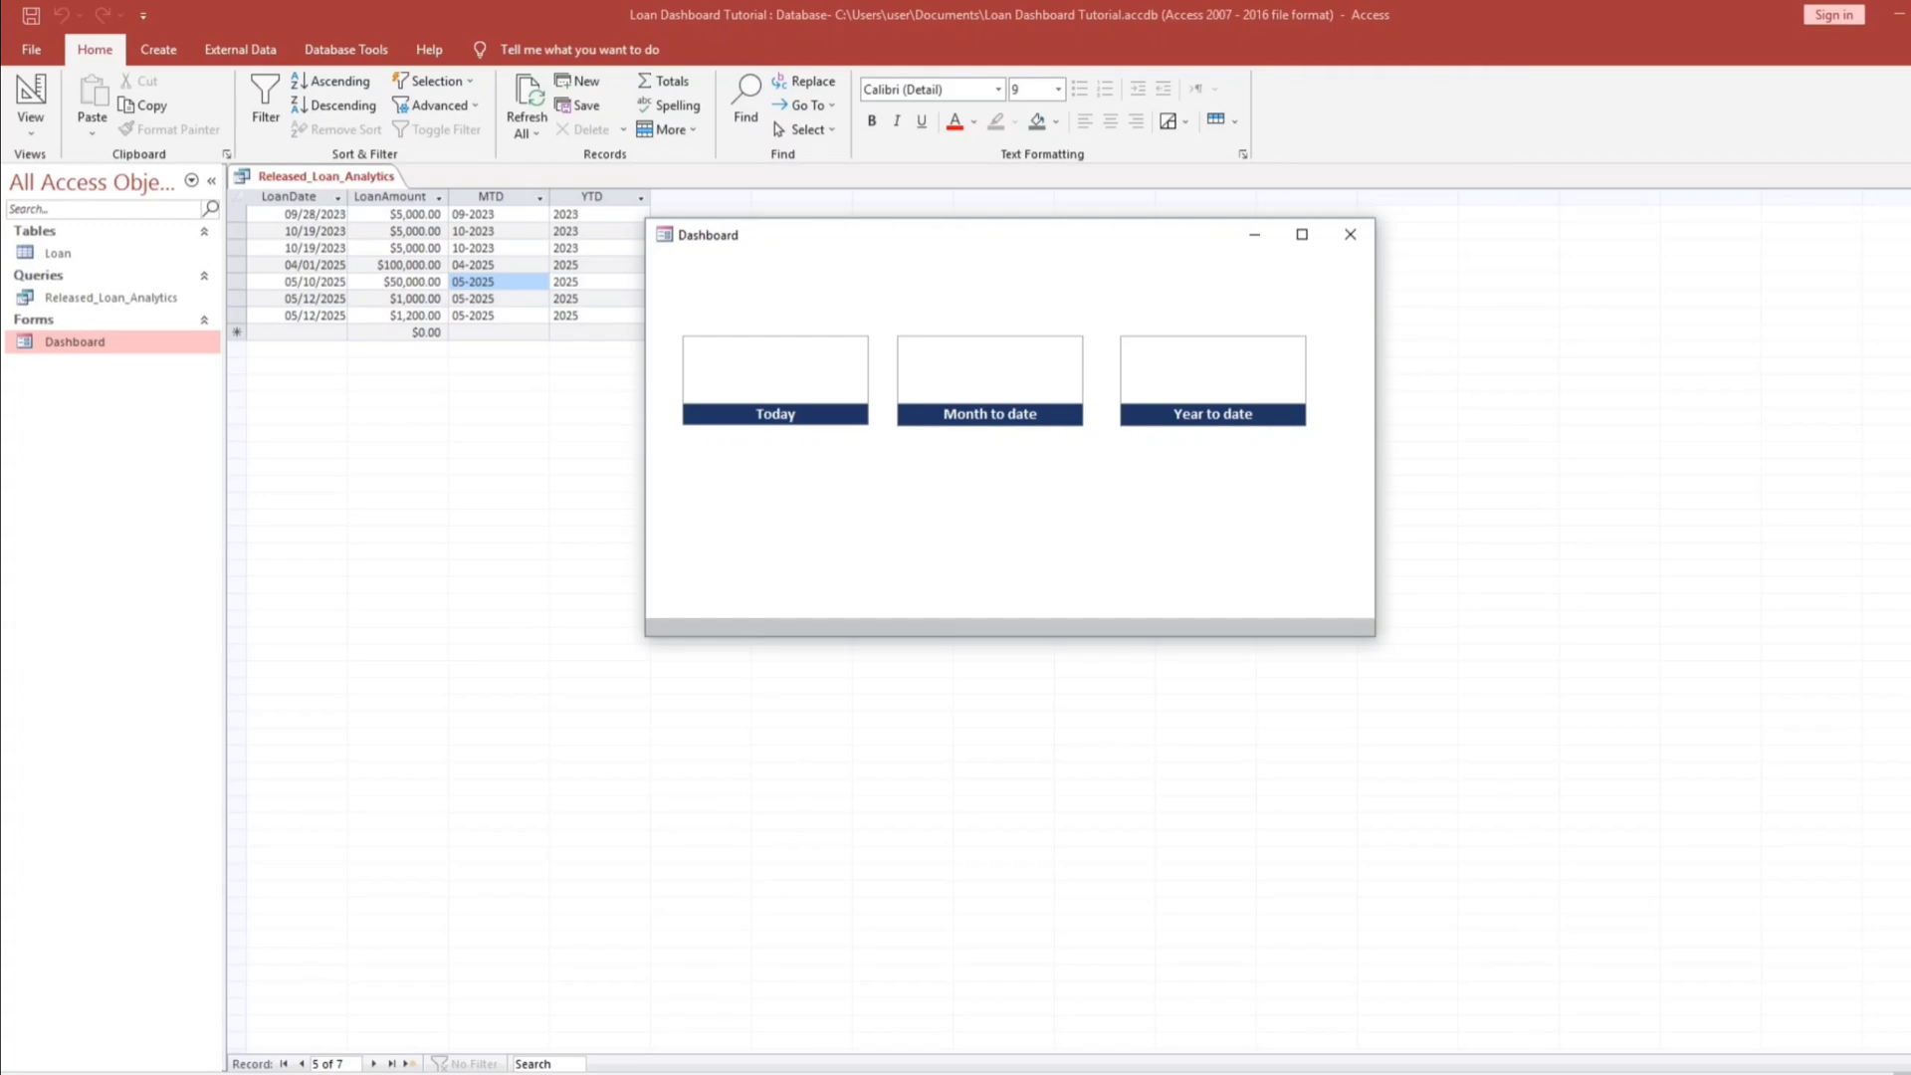
pyautogui.click(1851, 1072)
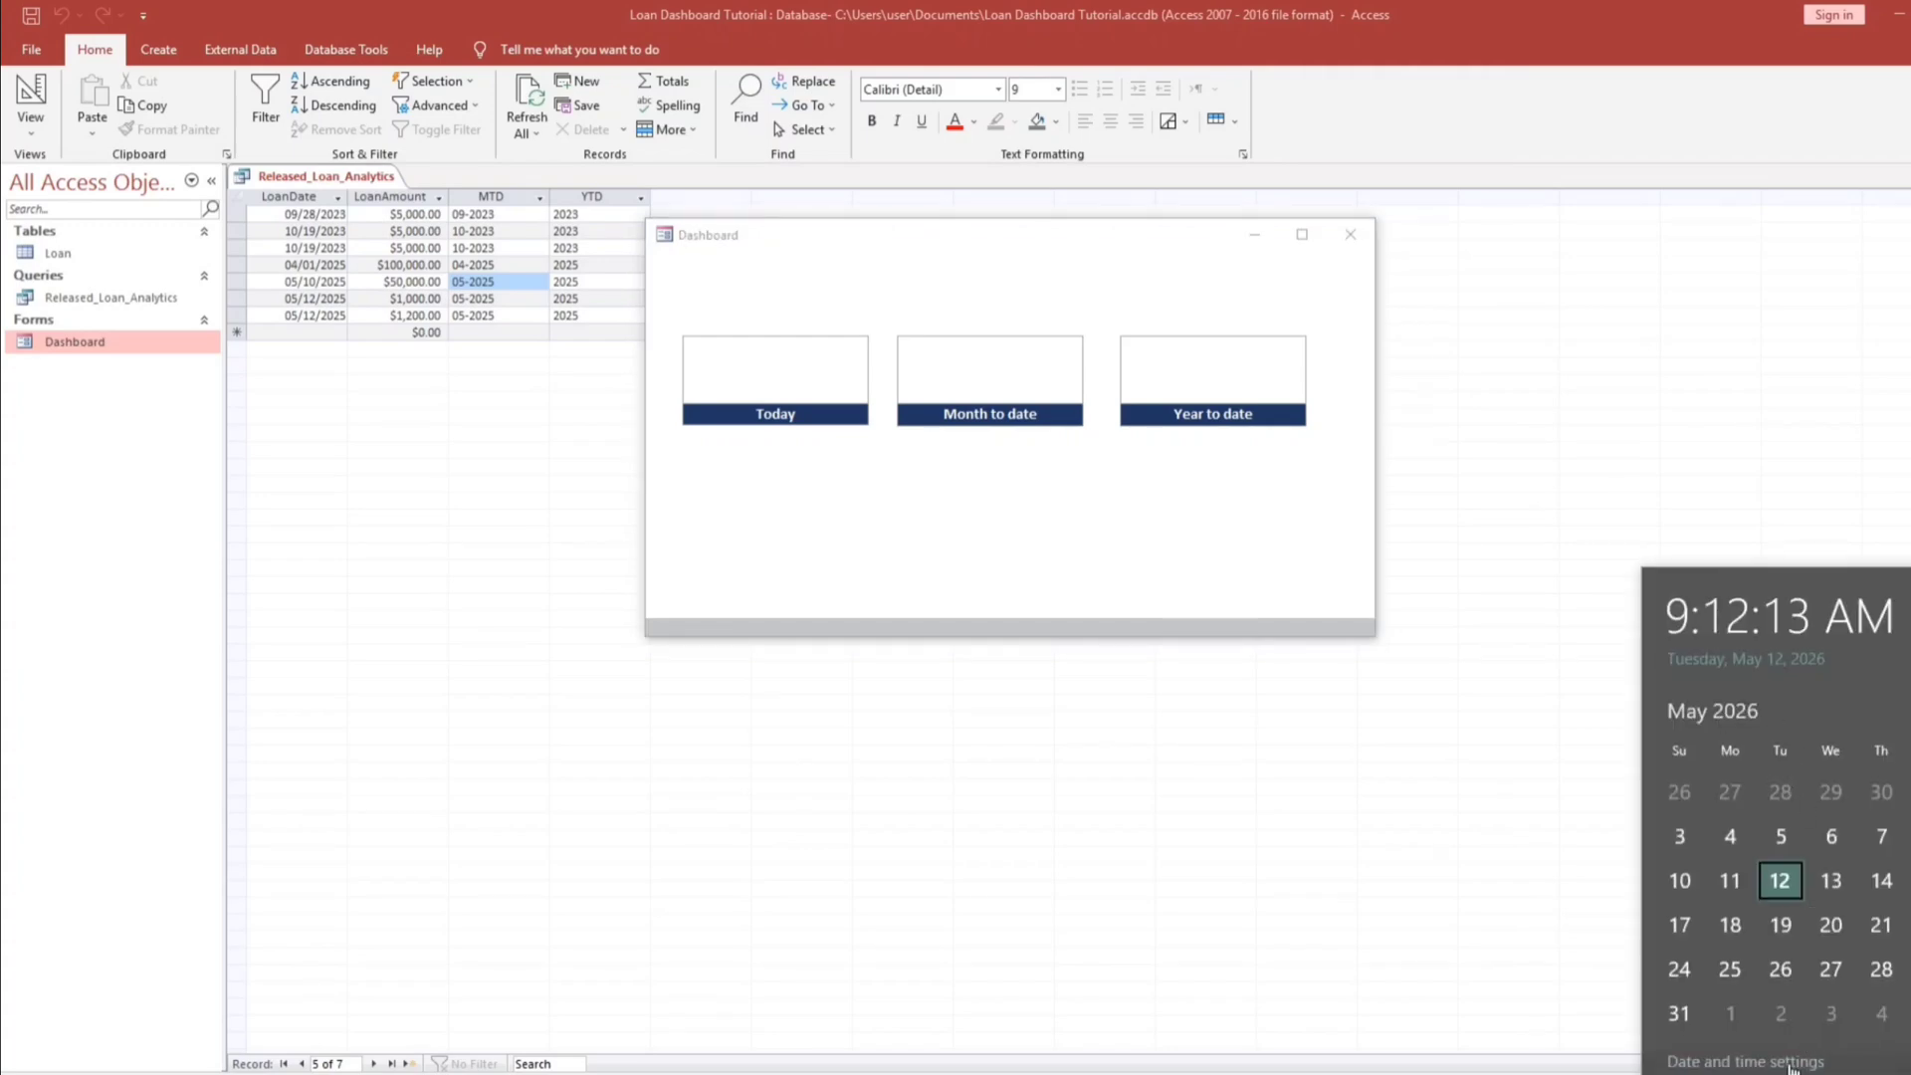
pyautogui.click(1792, 1063)
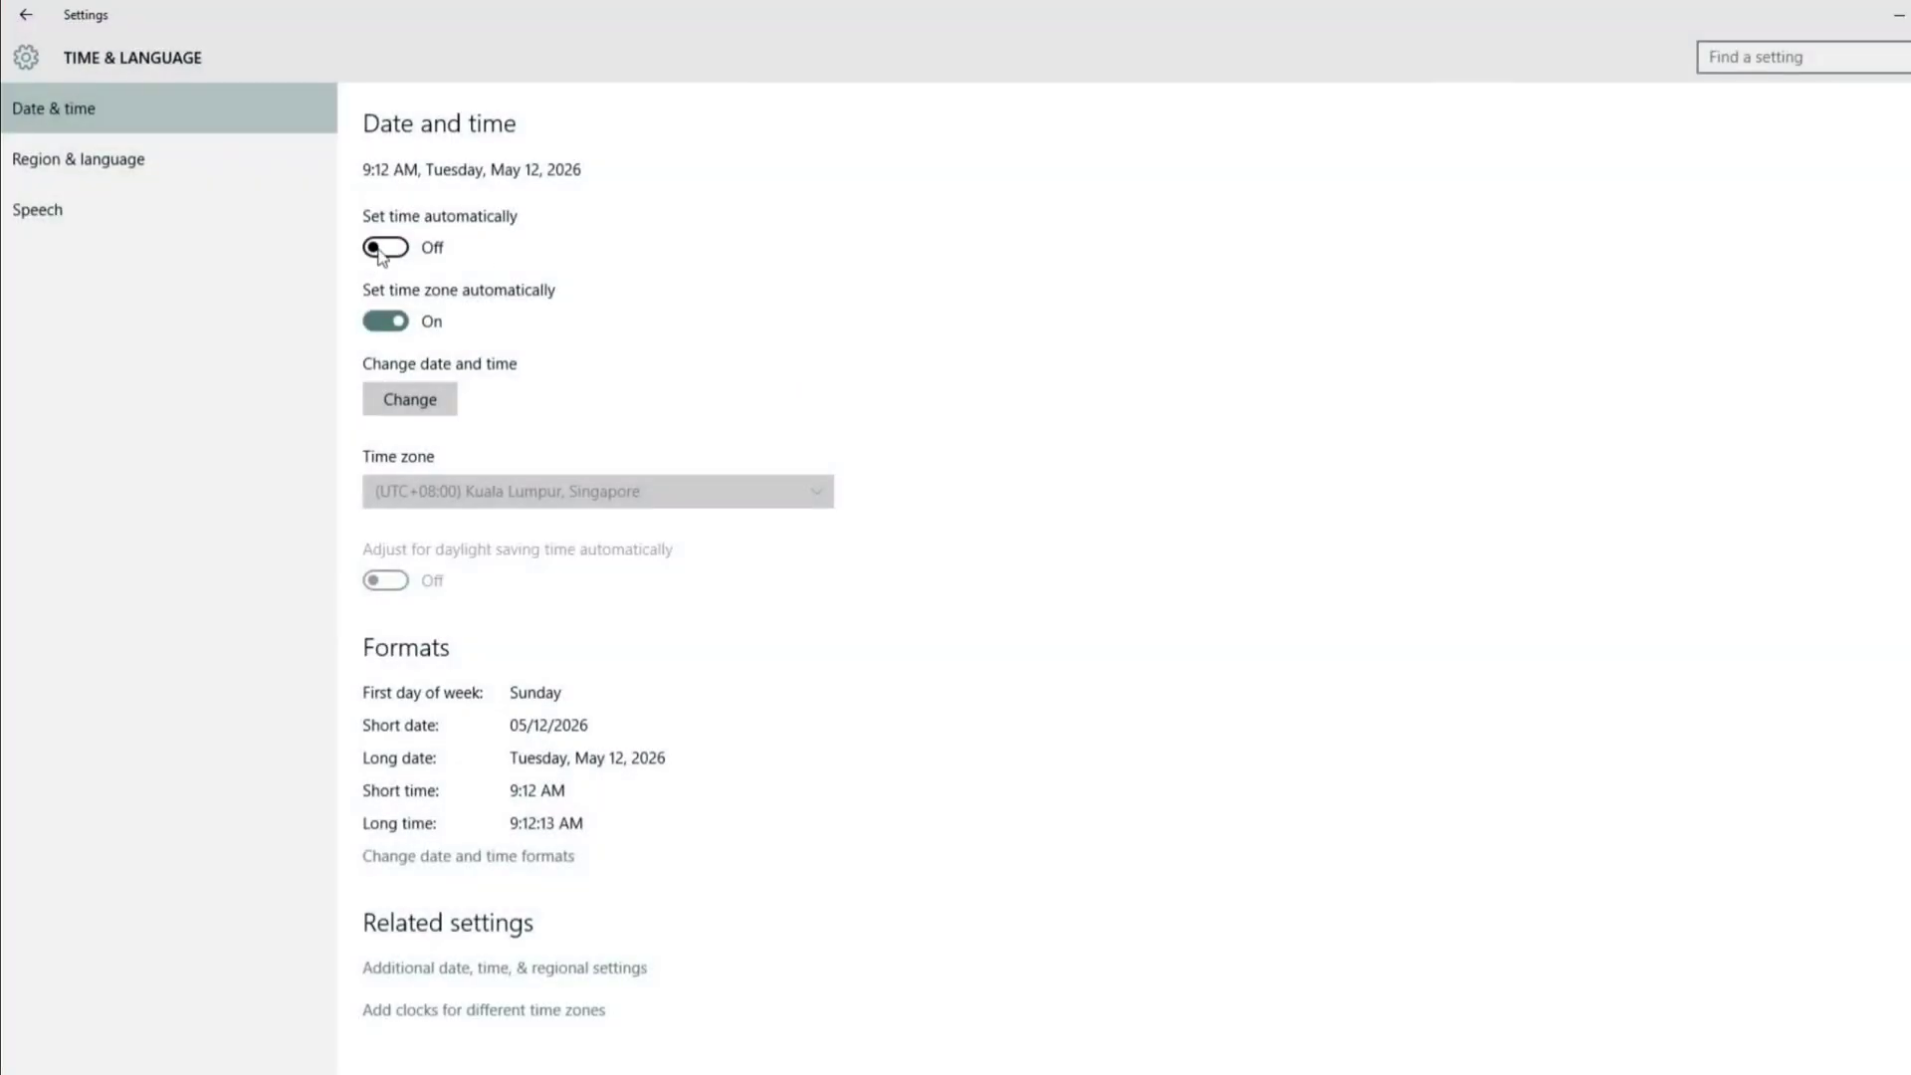
pyautogui.click(393, 248)
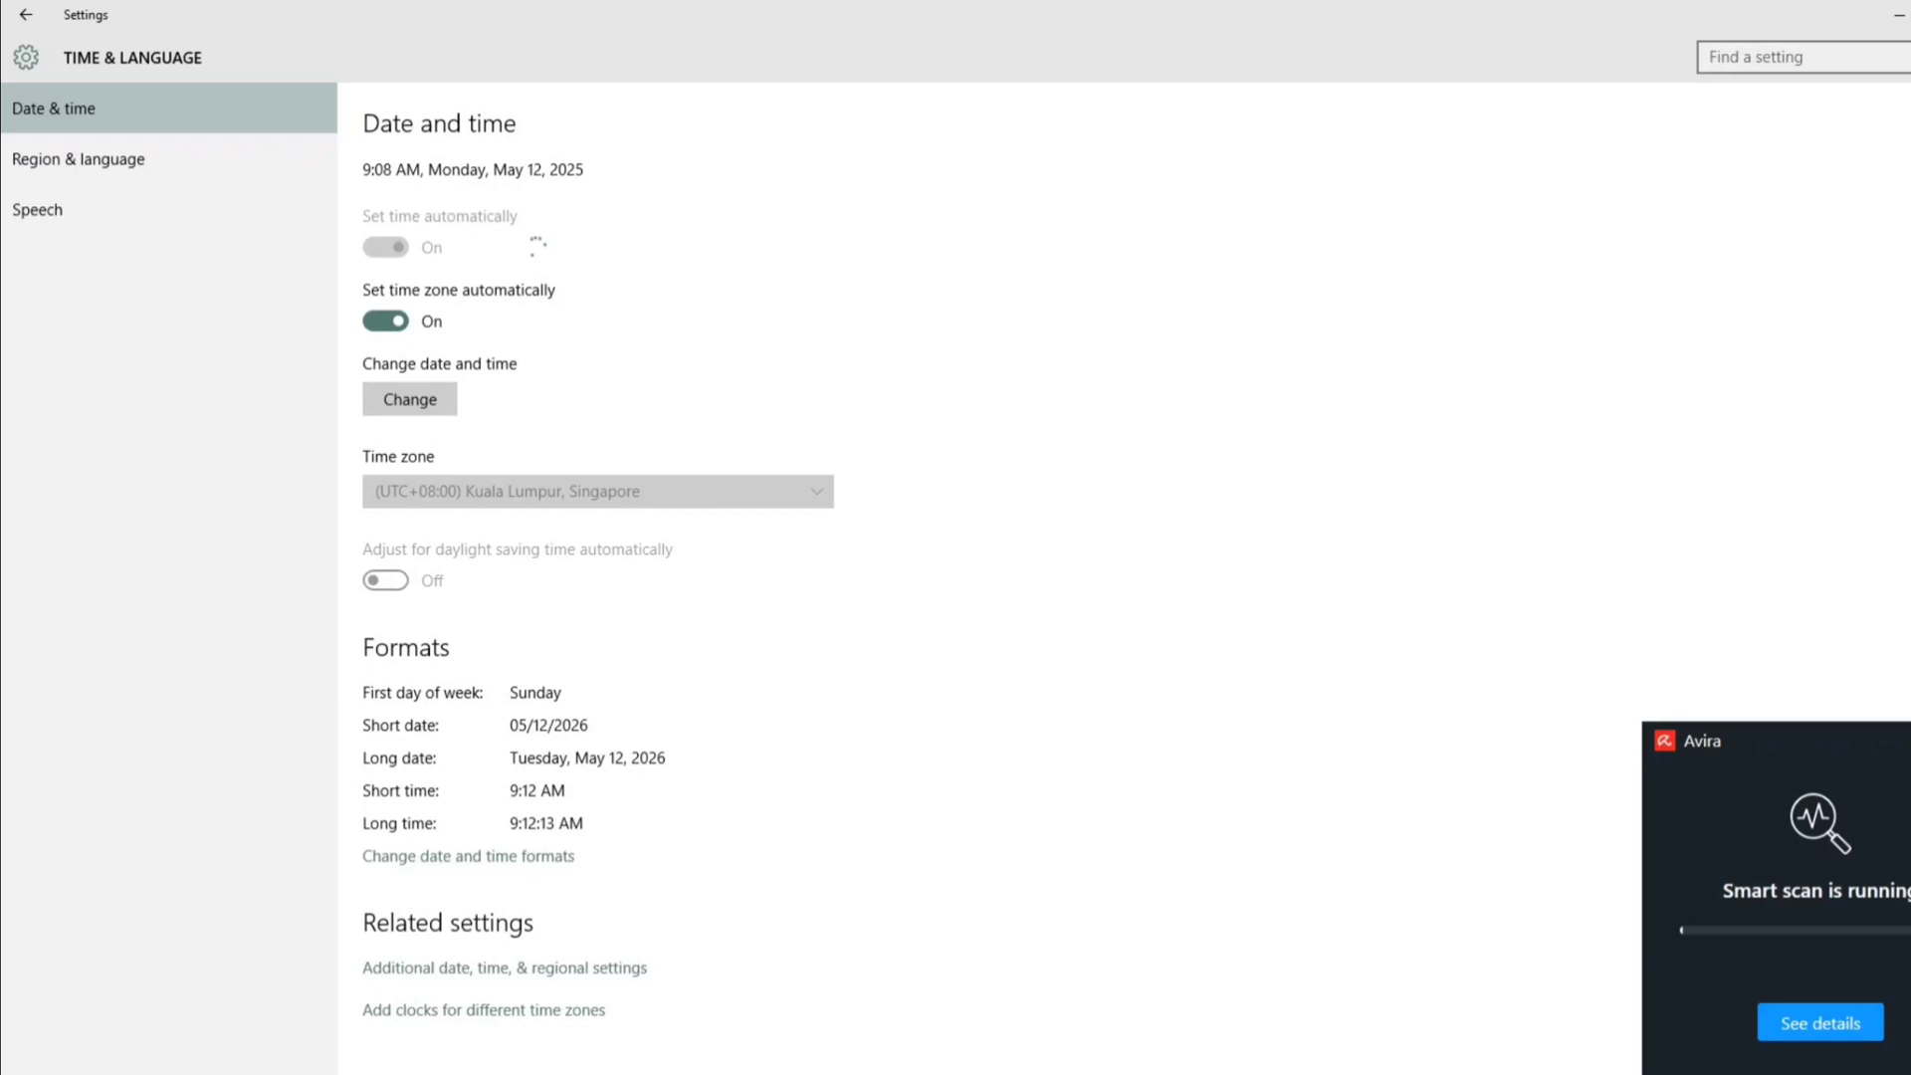
pyautogui.hotkey('alt', 'Tab')
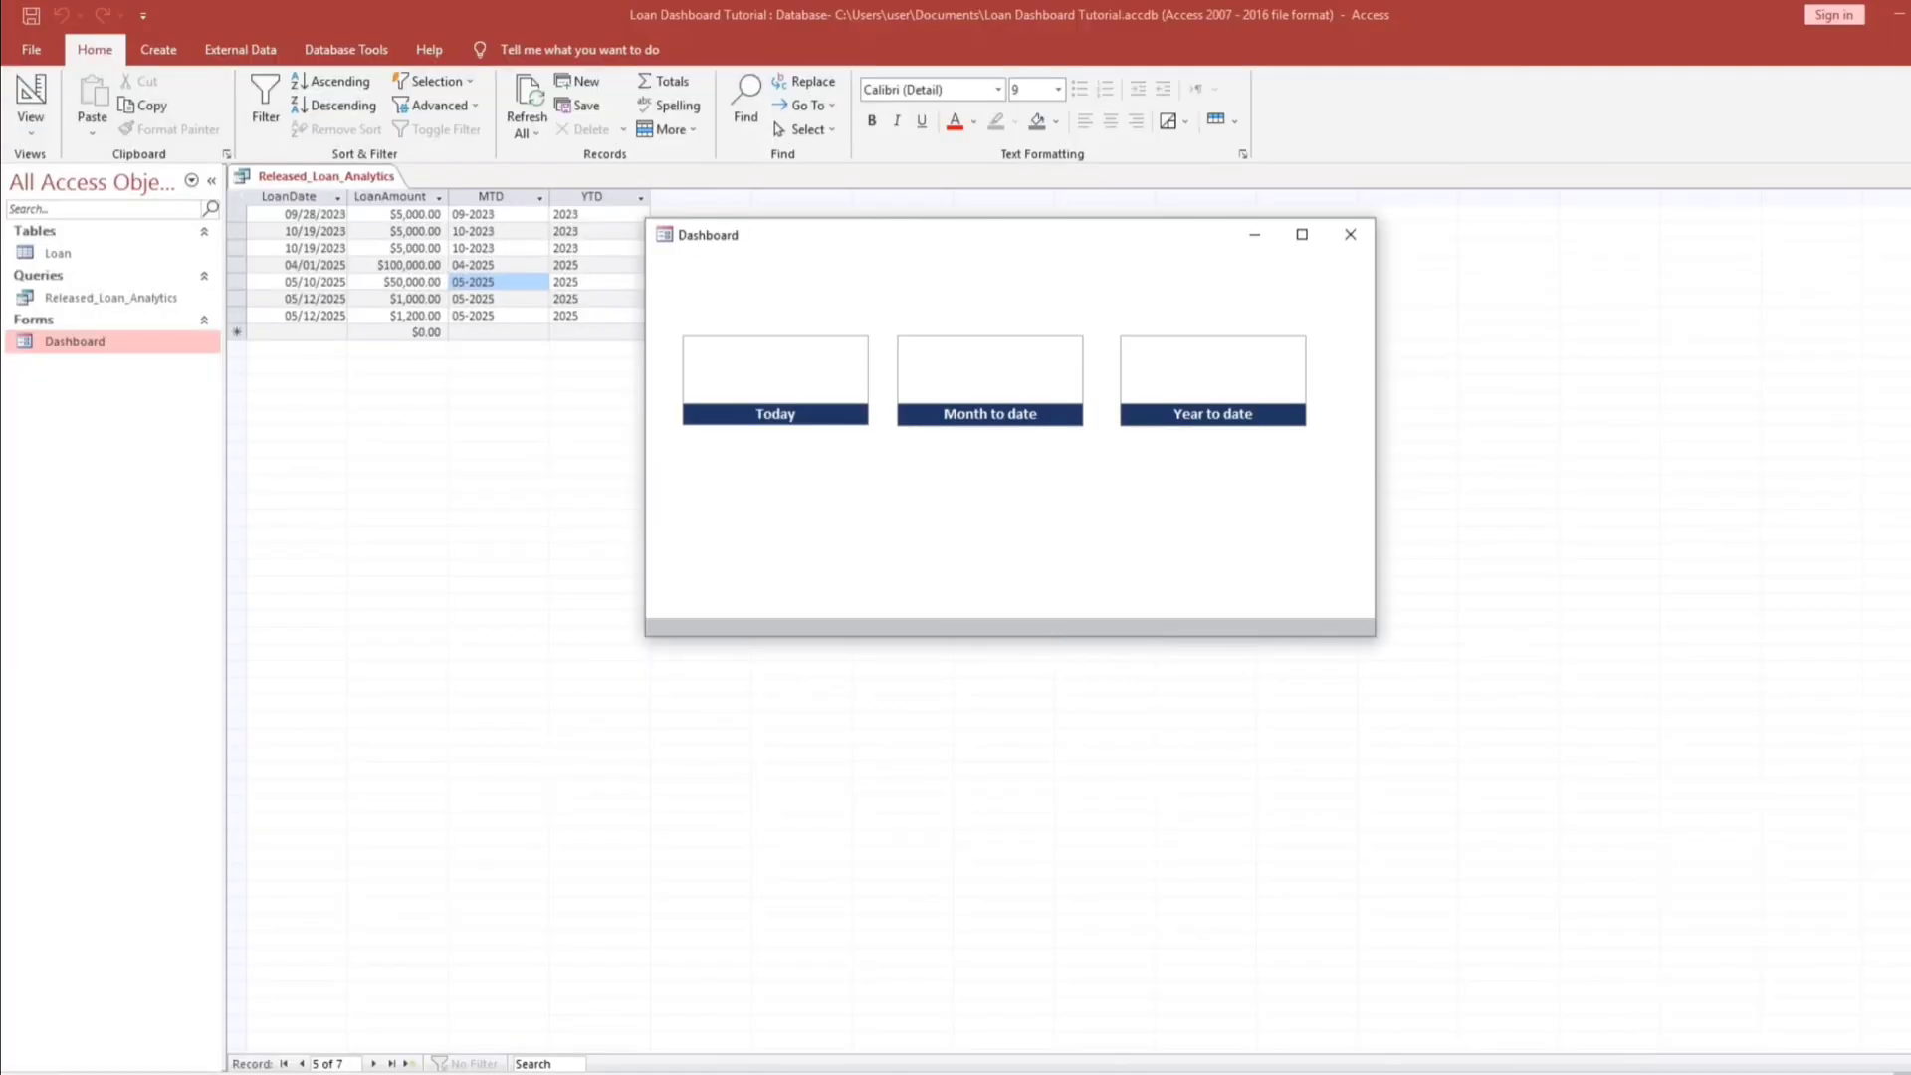
# - Close and reopen the Dashboard to refresh its totals to 2,200.00, 52,200.00 and 152,200.00, centring the window
pyautogui.click(1306, 911)
pyautogui.click(1349, 235)
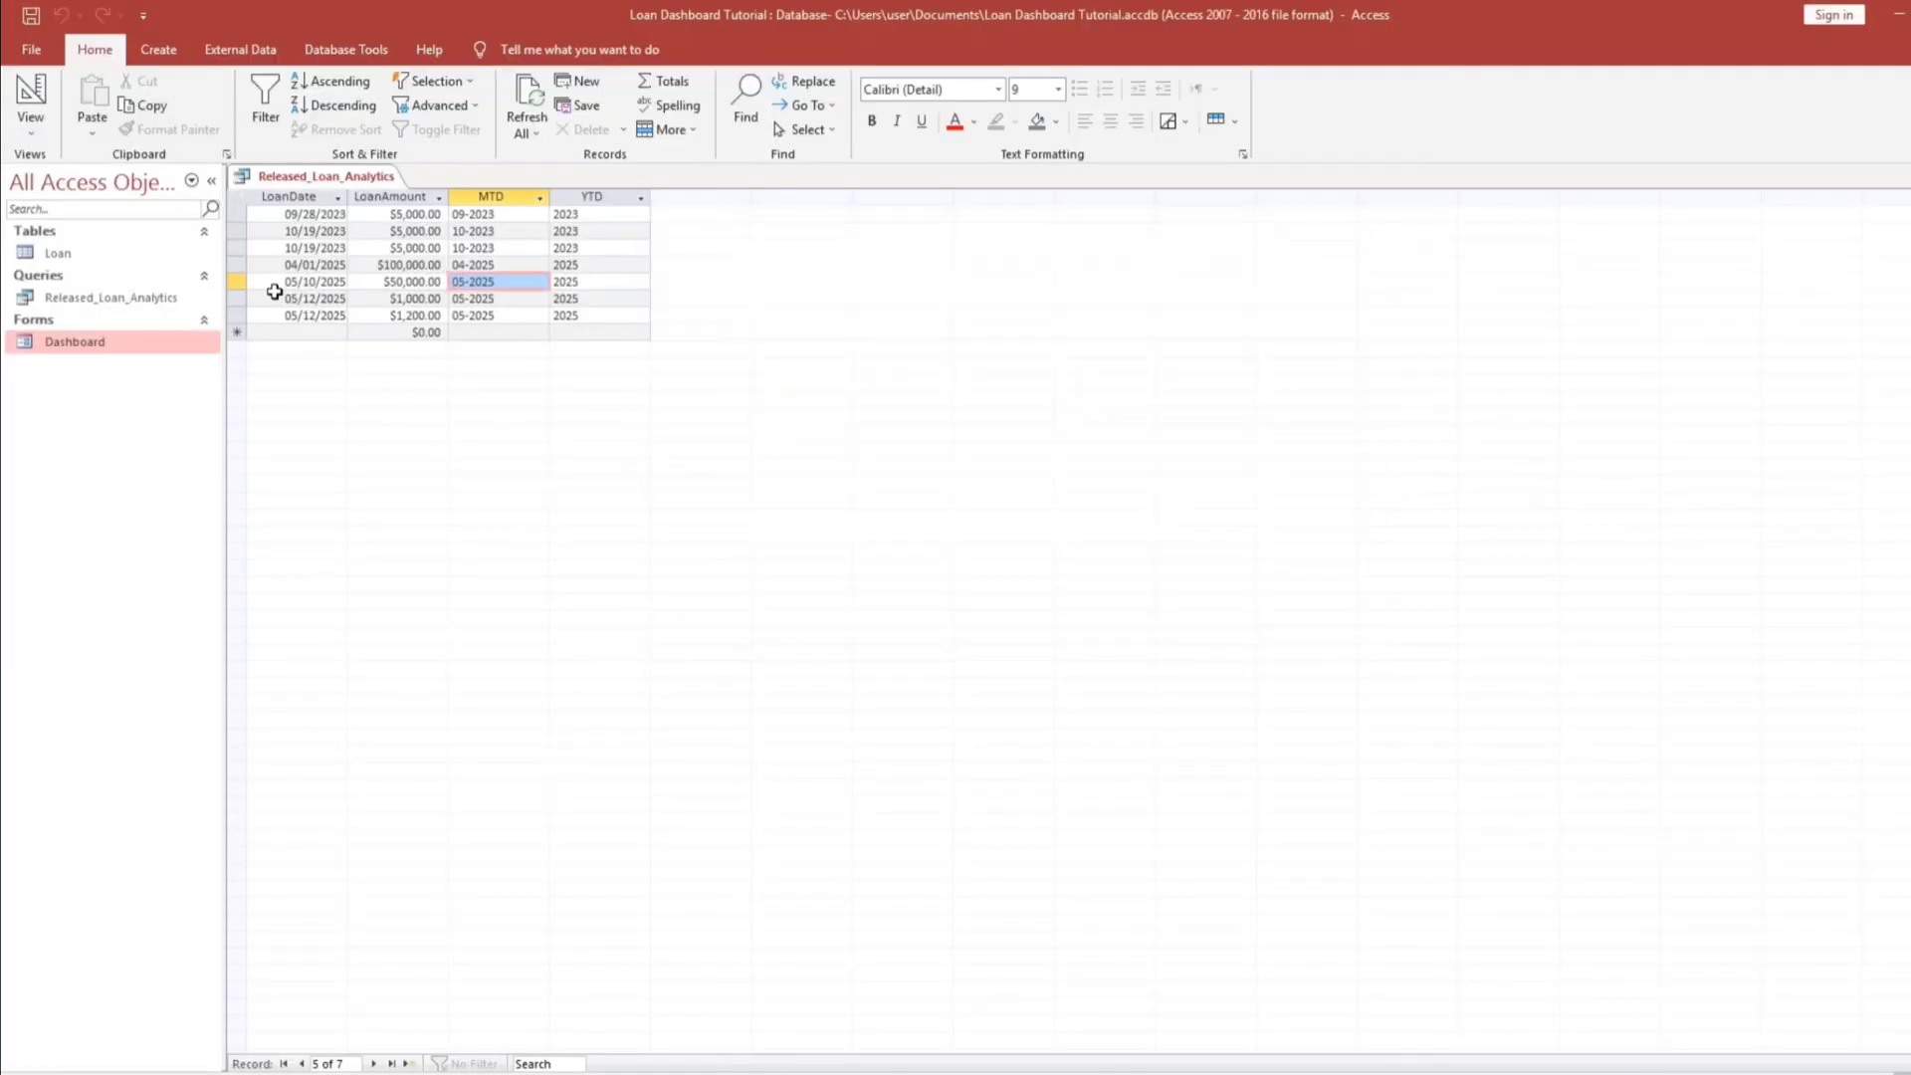
pyautogui.doubleClick(27, 343)
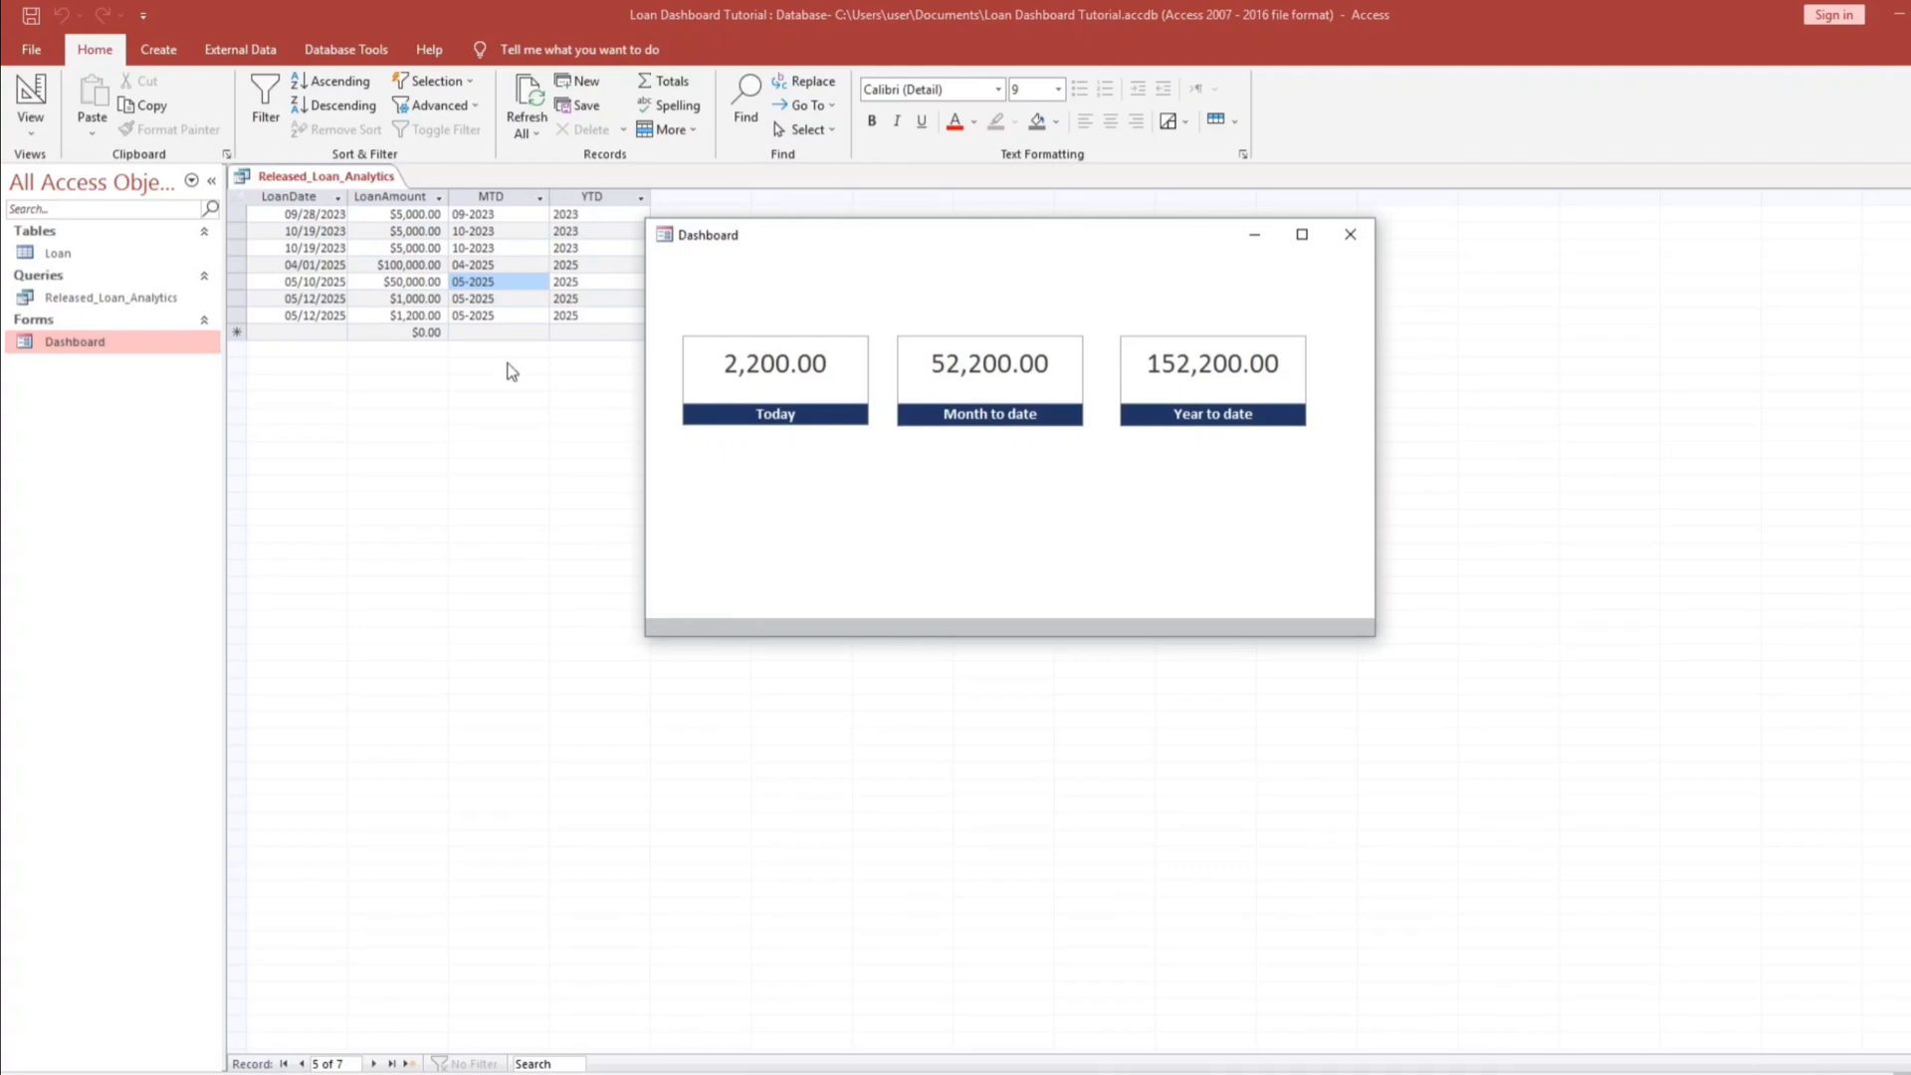
pyautogui.moveTo(883, 254); pyautogui.dragTo(842, 392)
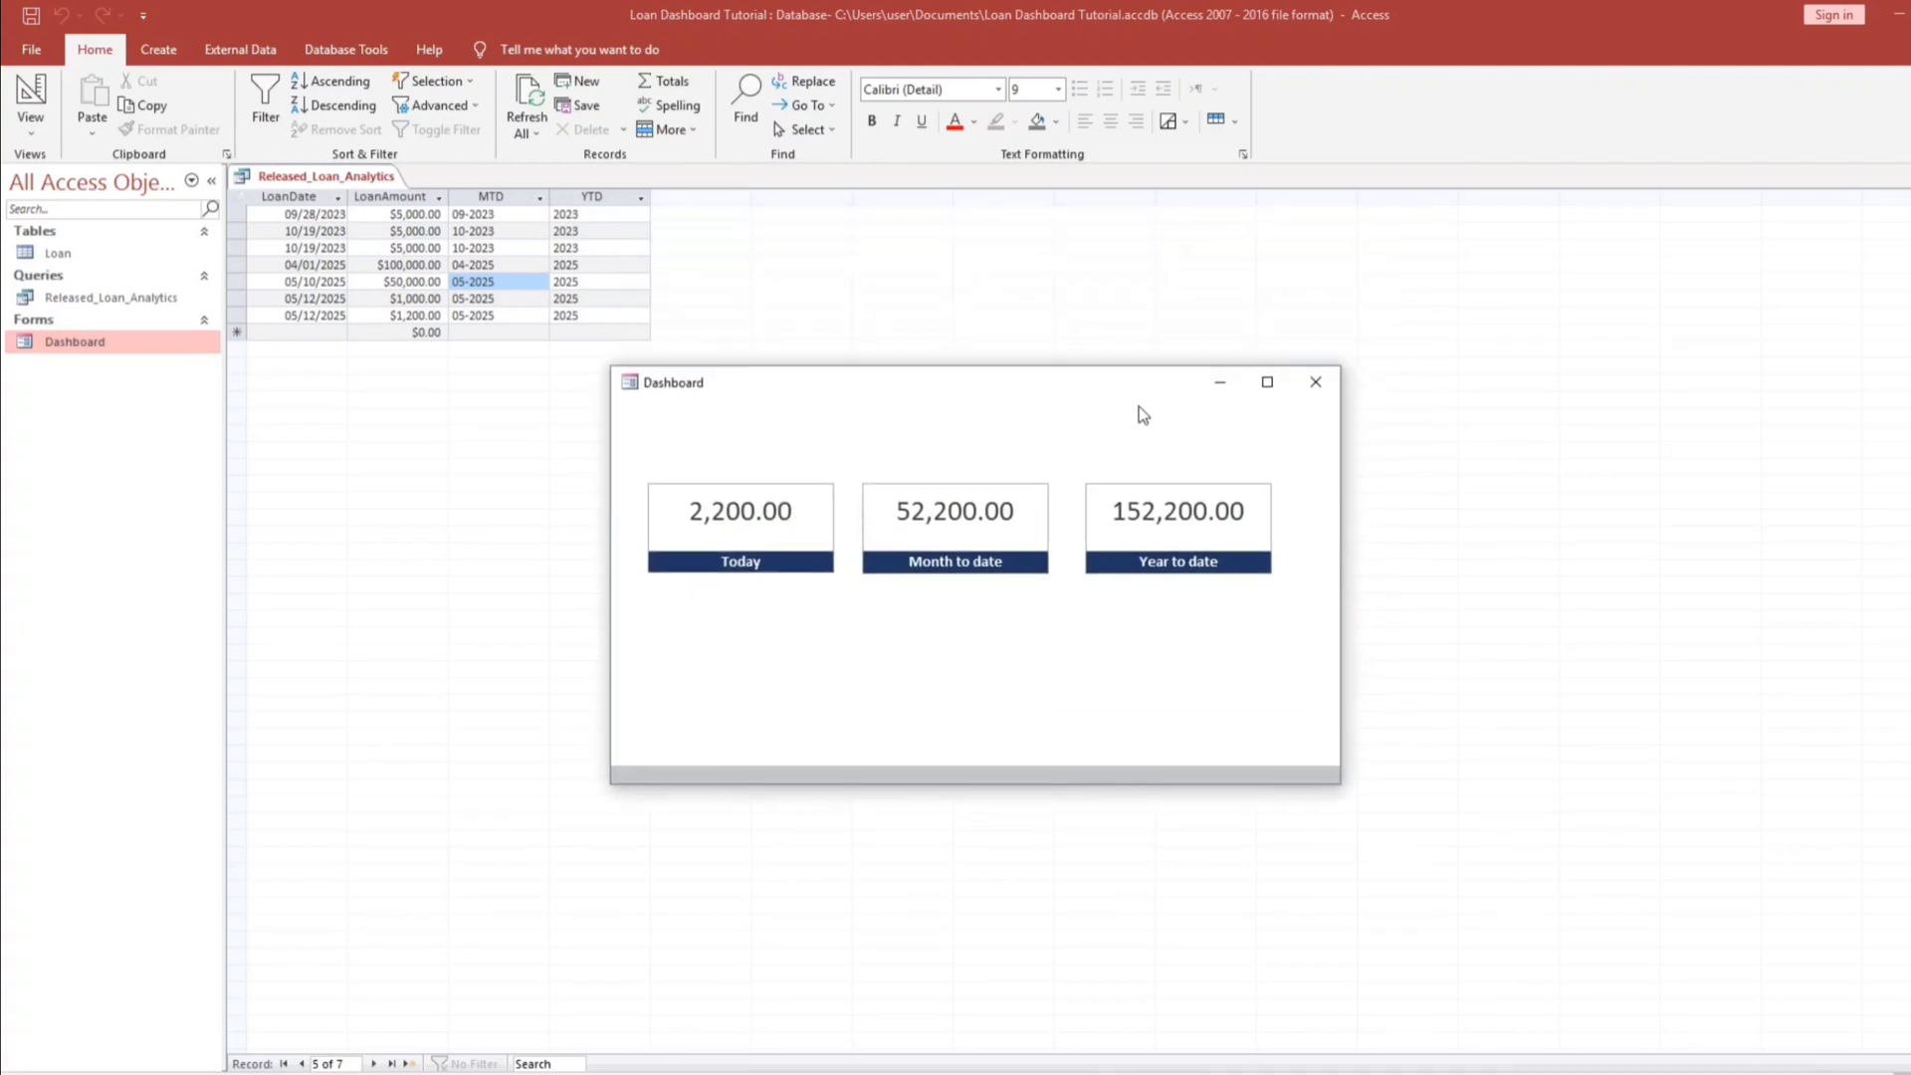